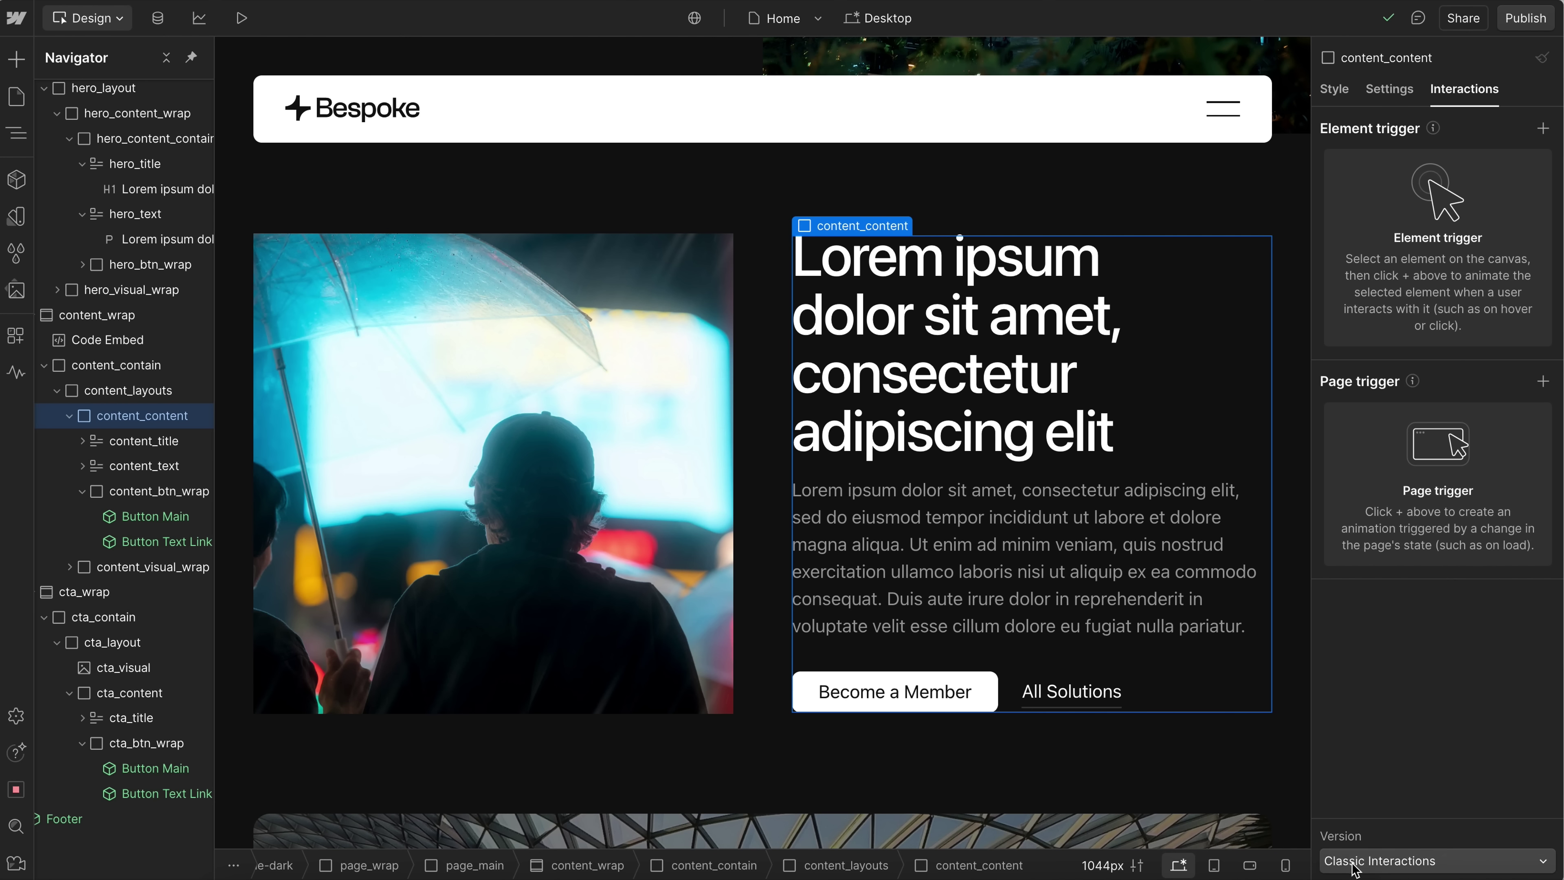
- Switch the interactions version from Classic Interactions to Interactions with GSAP (new)
left_click(1358, 861)
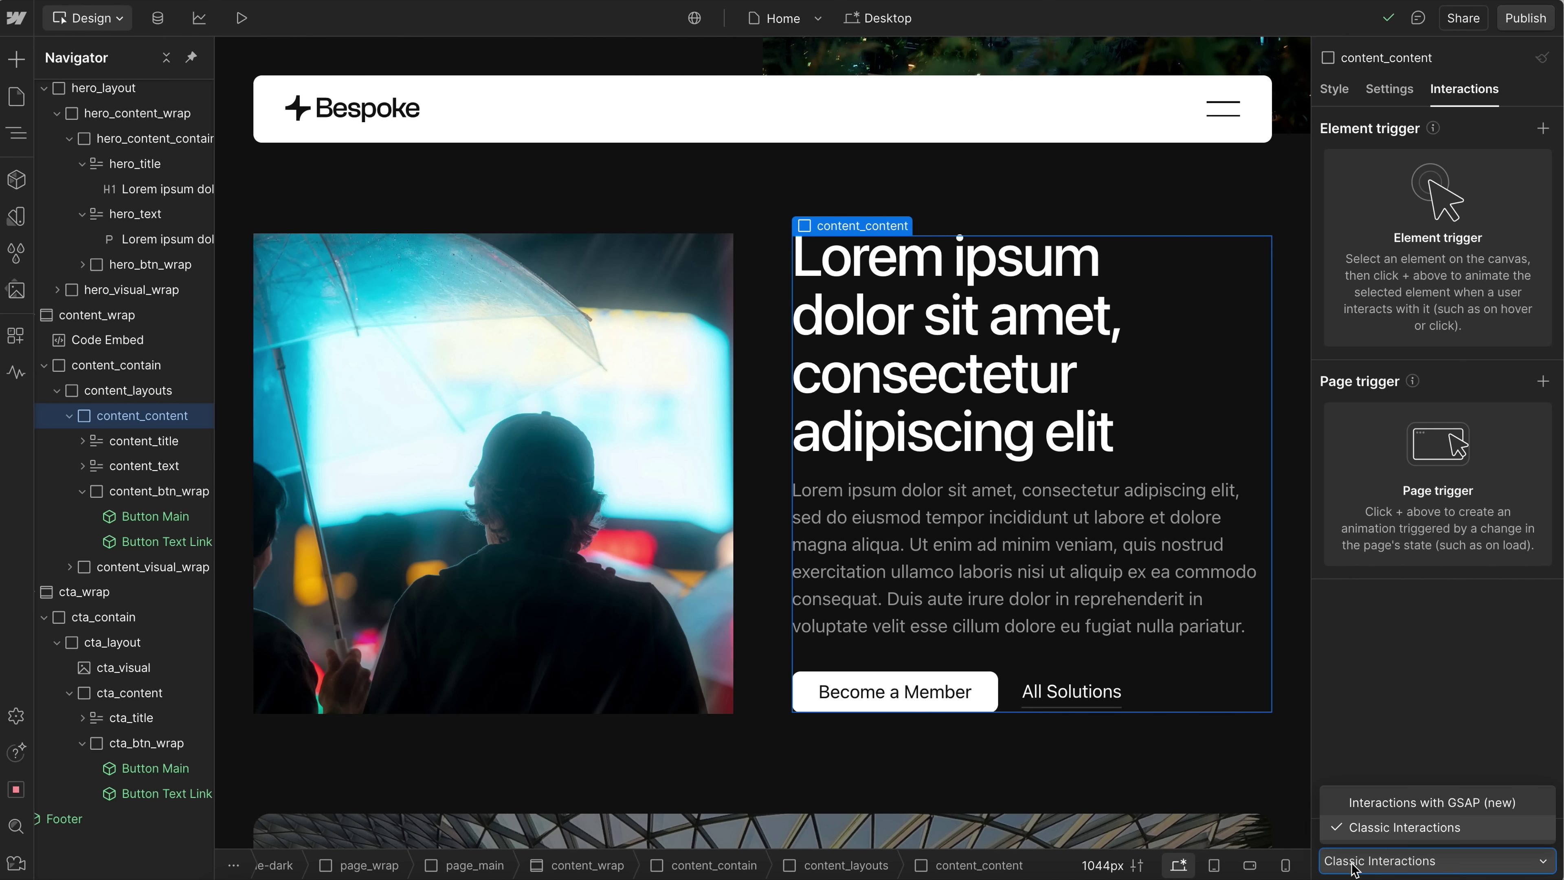
left_click(1415, 802)
left_click(1404, 861)
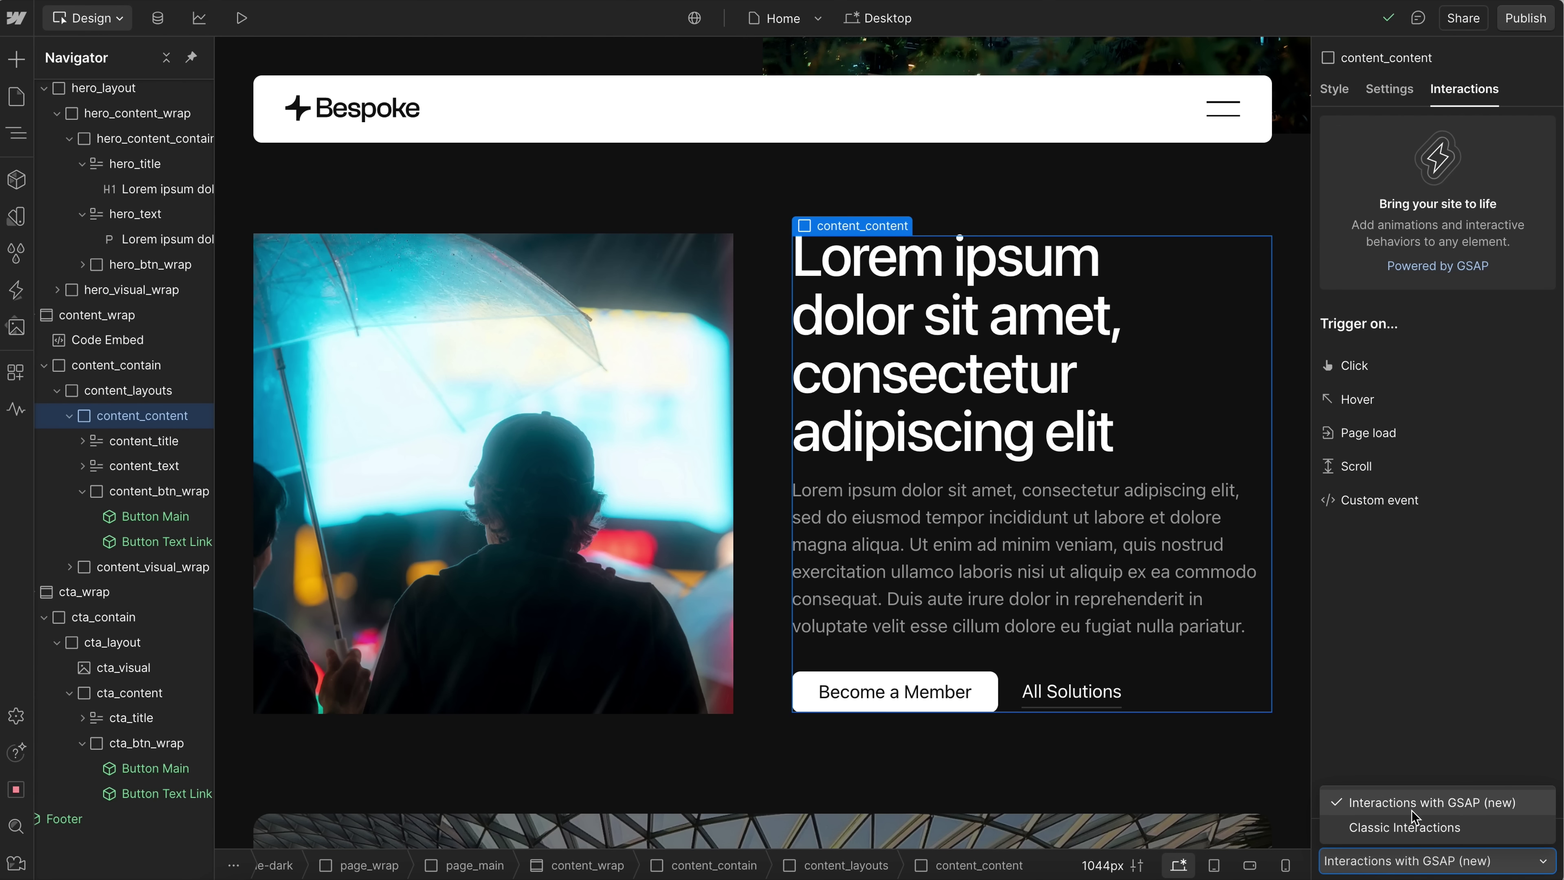
left_click(1457, 649)
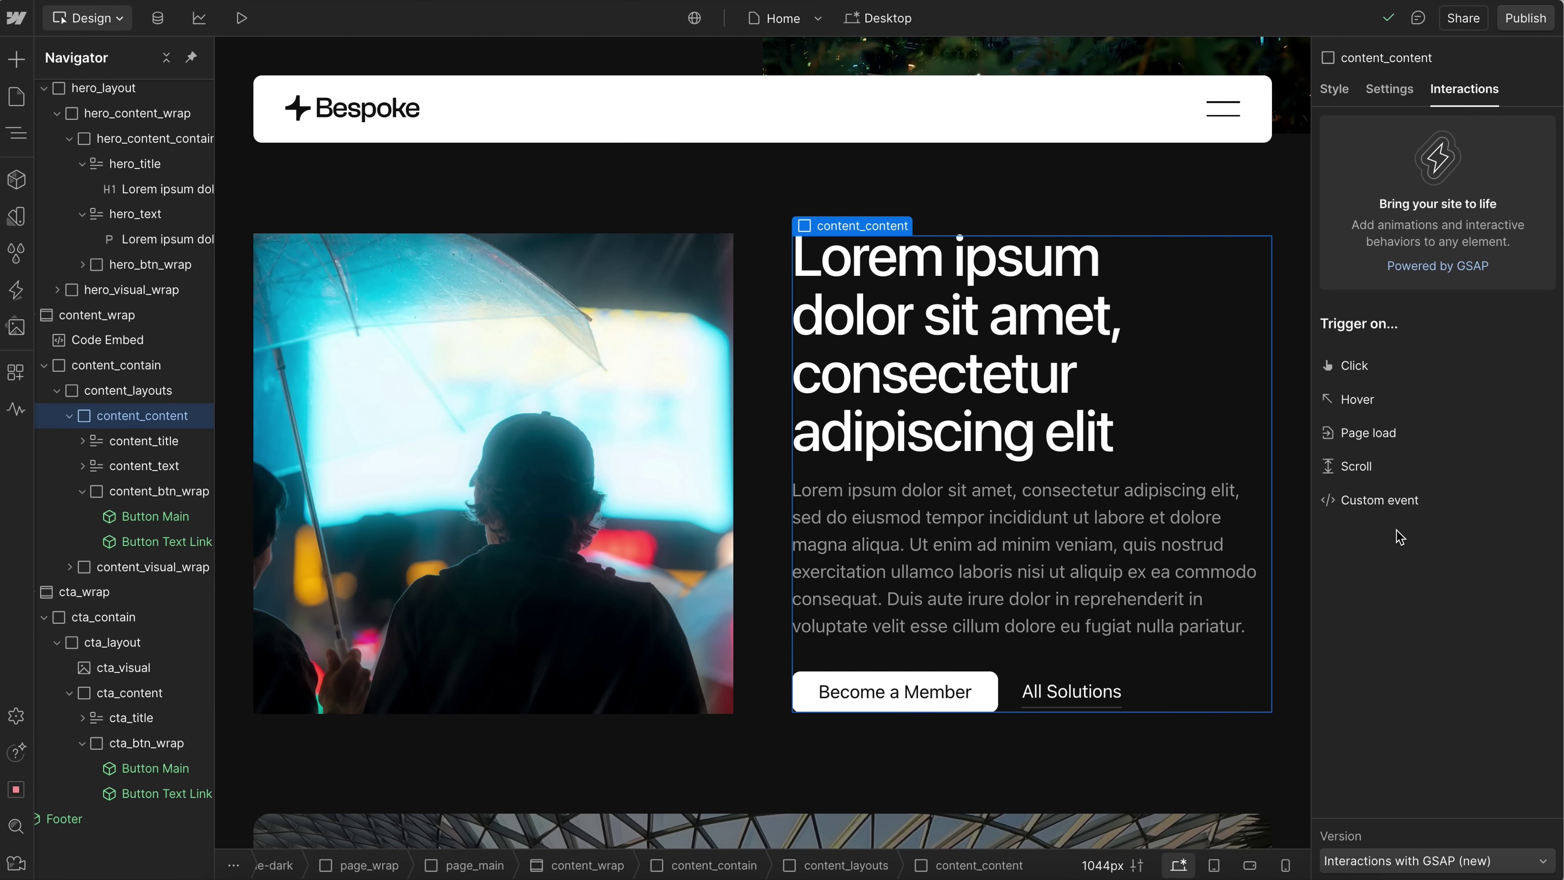
- Examine the custom attributes on the content_content block and its content_title and content_text elements
left_click(1389, 89)
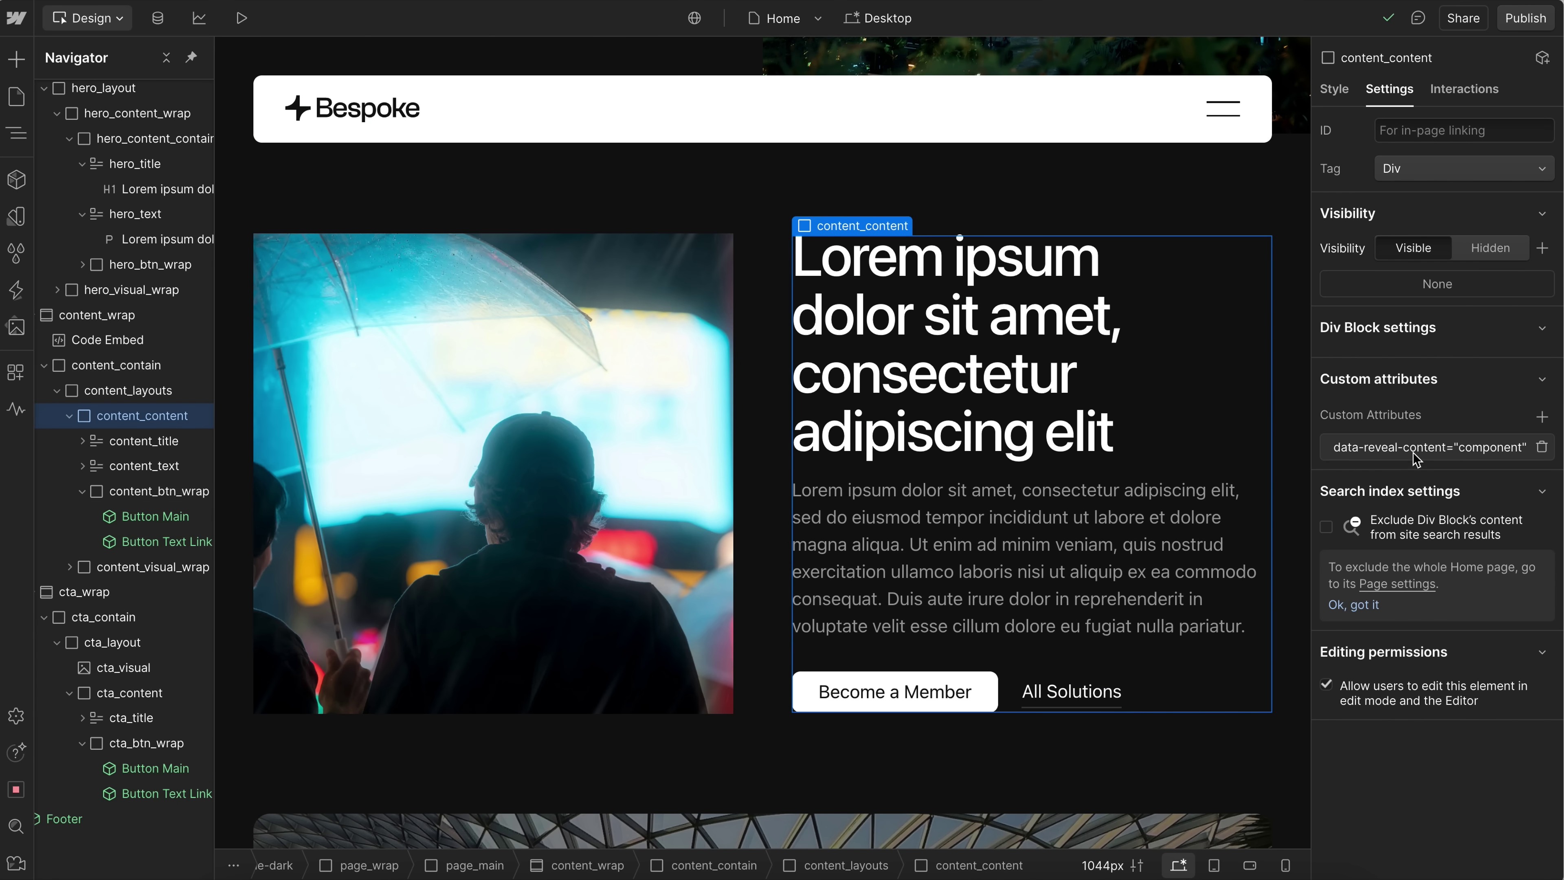
left_click(1417, 449)
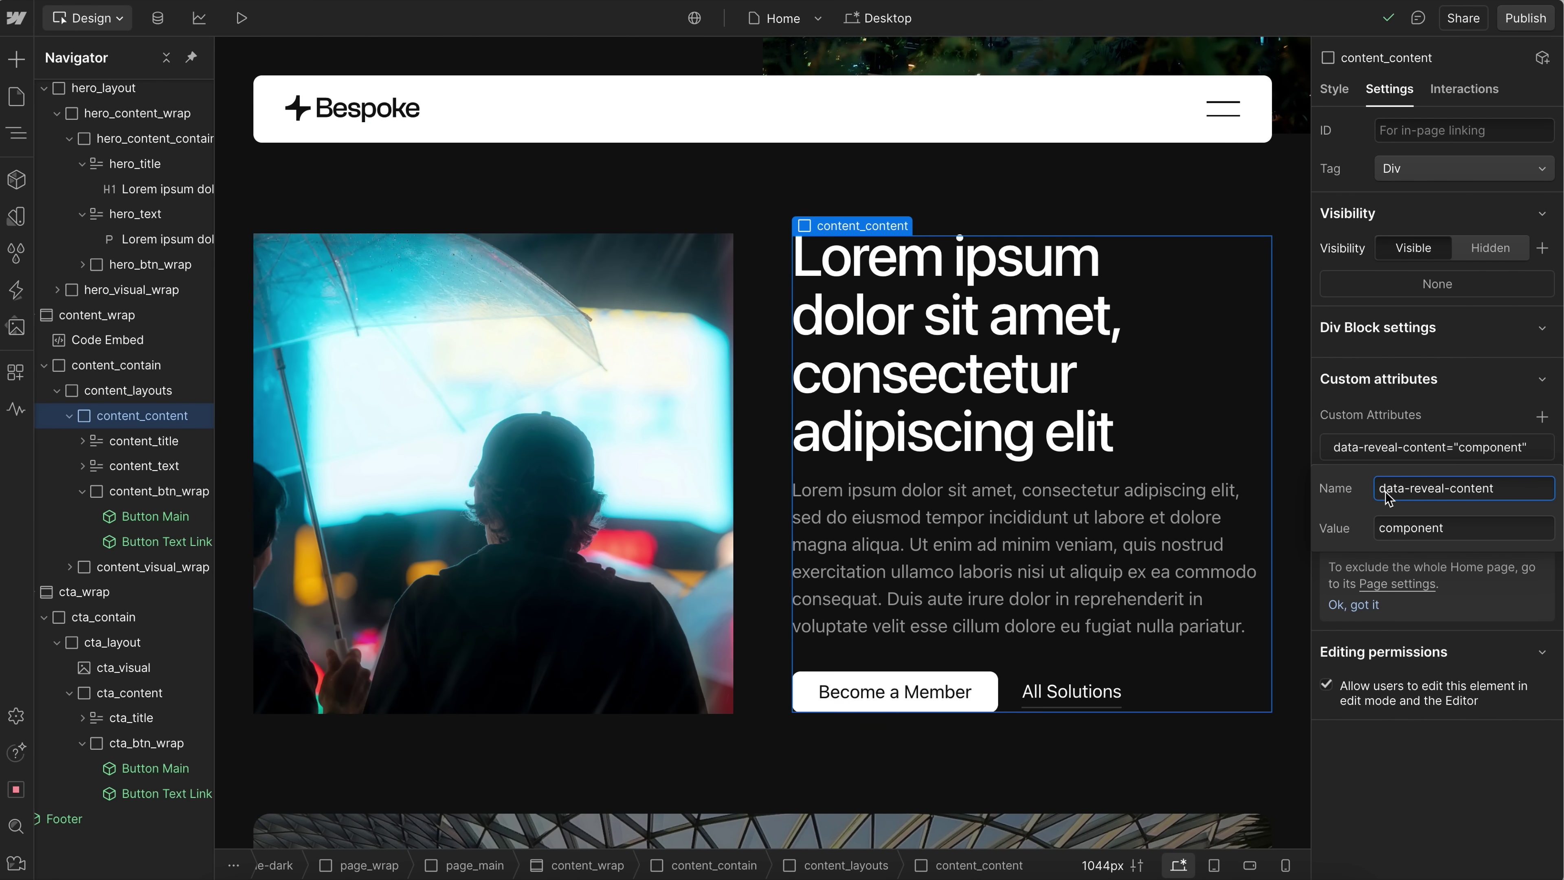
left_click(1393, 531)
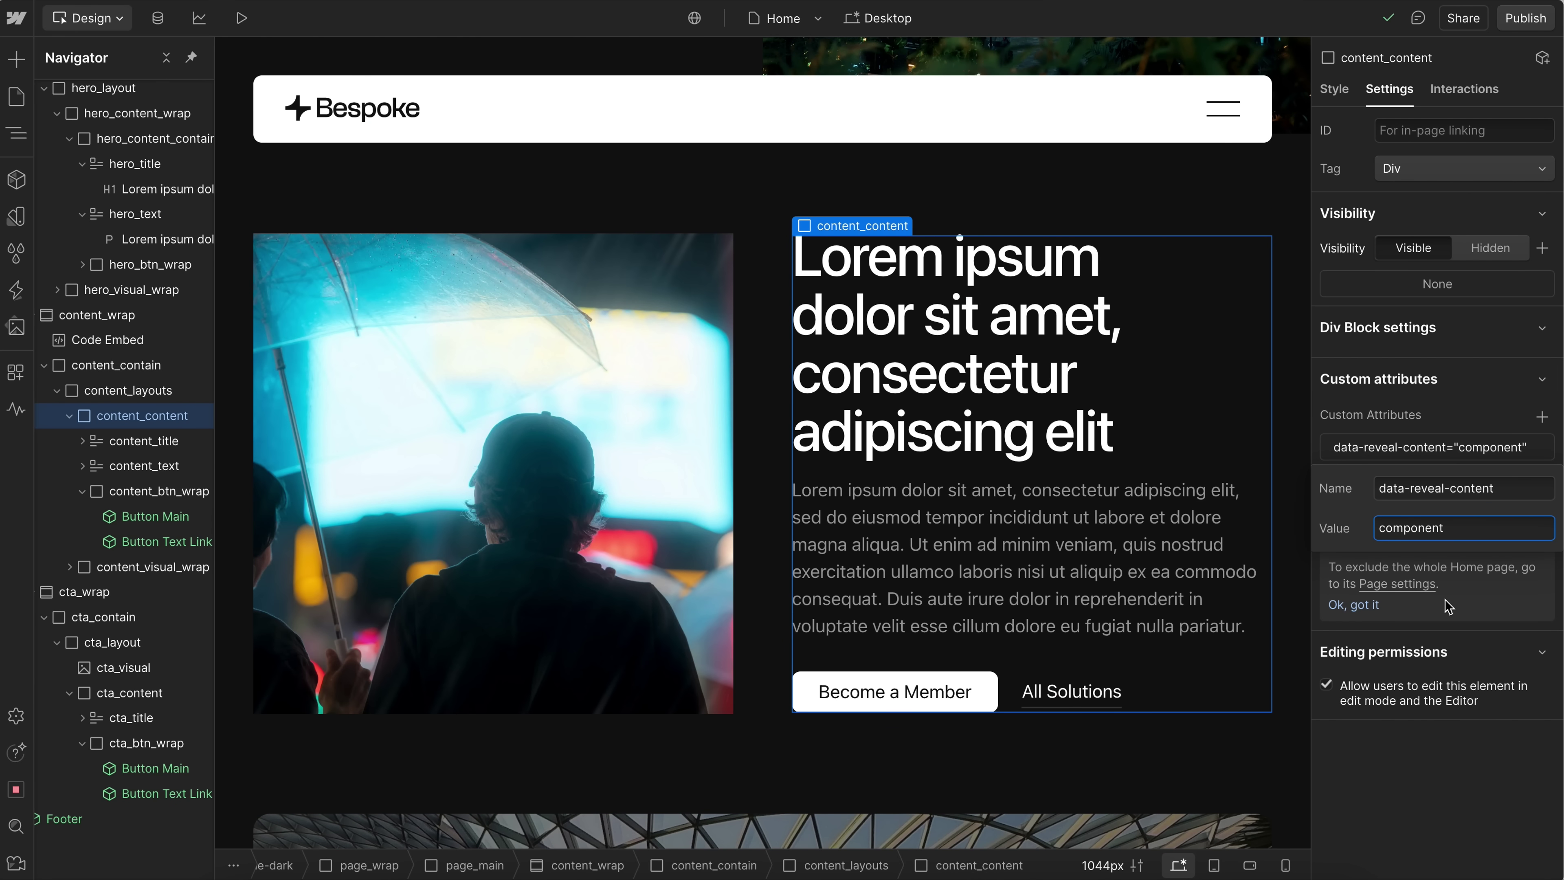
left_click(143, 440)
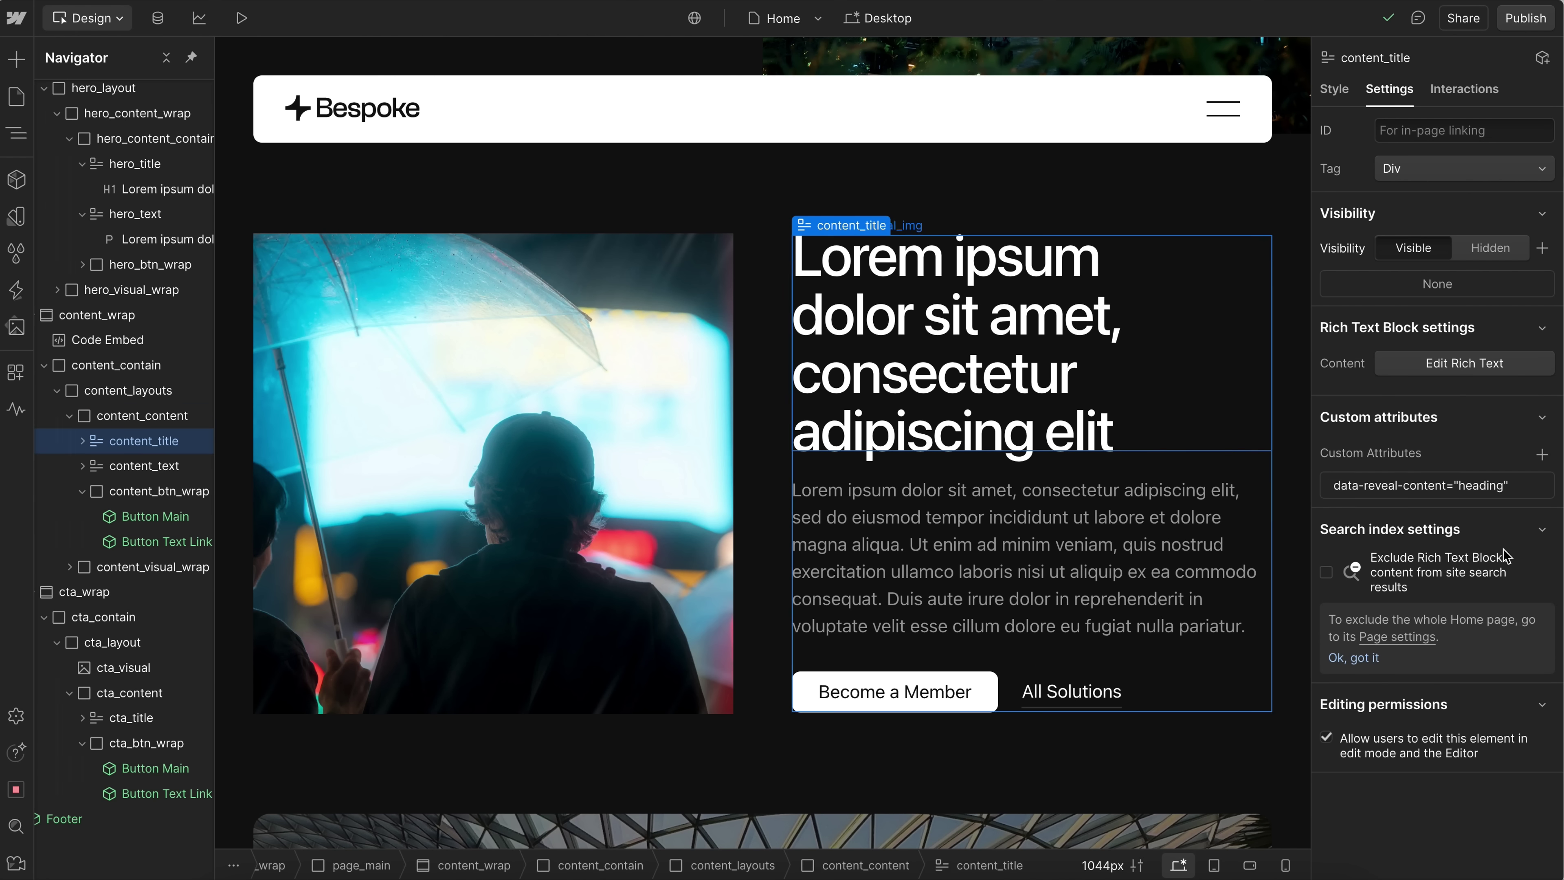
left_click(1442, 487)
left_click(1430, 607)
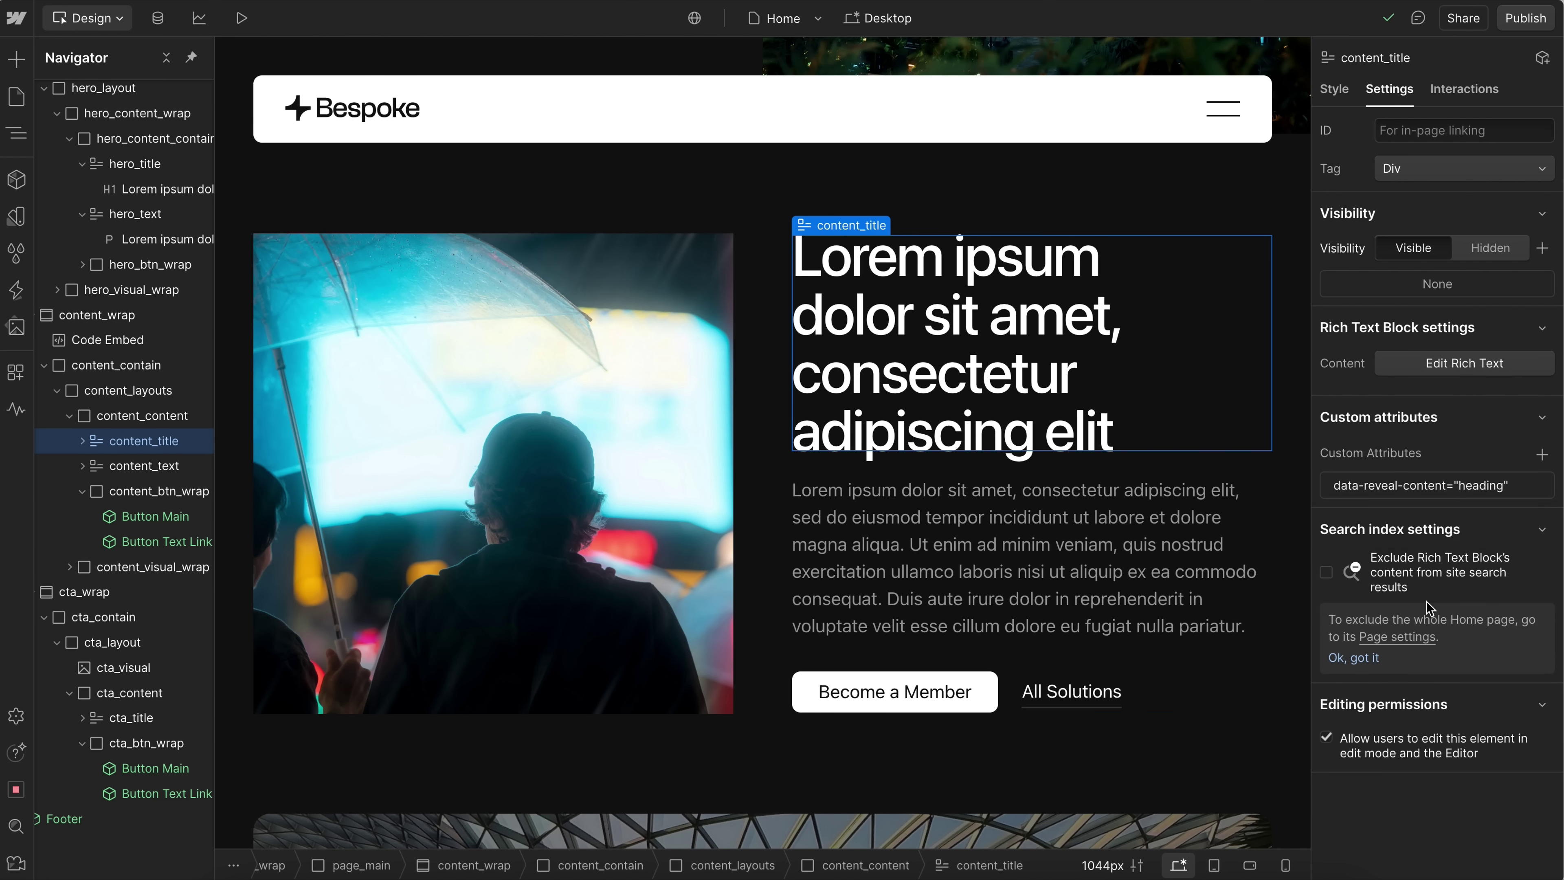
left_click(144, 466)
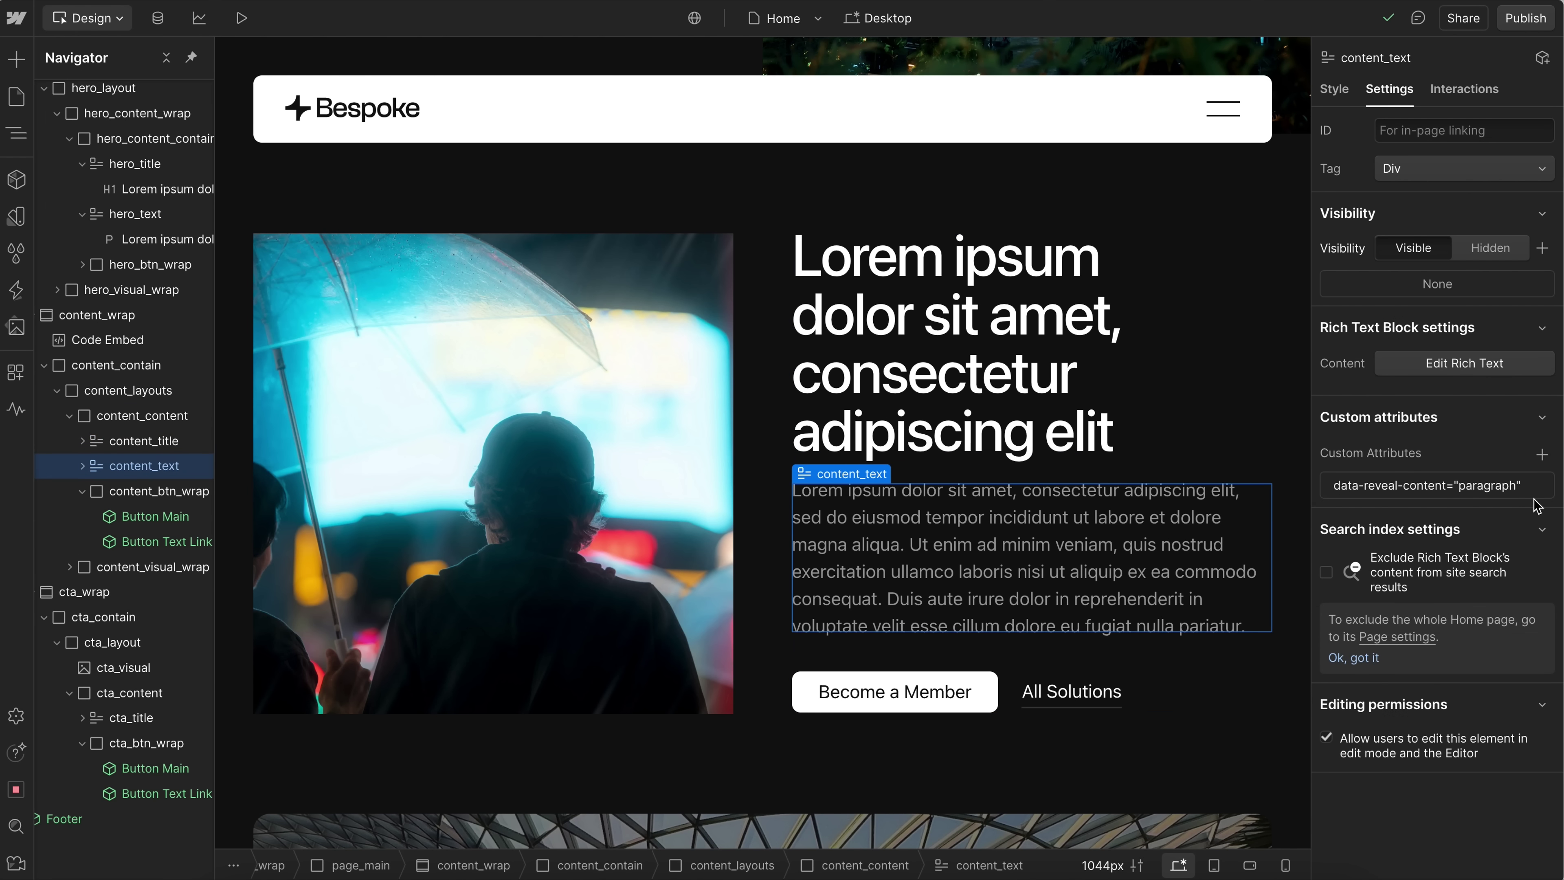
- Examine the custom attribute name and value on content_btn_wrap and inspect its two nested button components
left_click(165, 496)
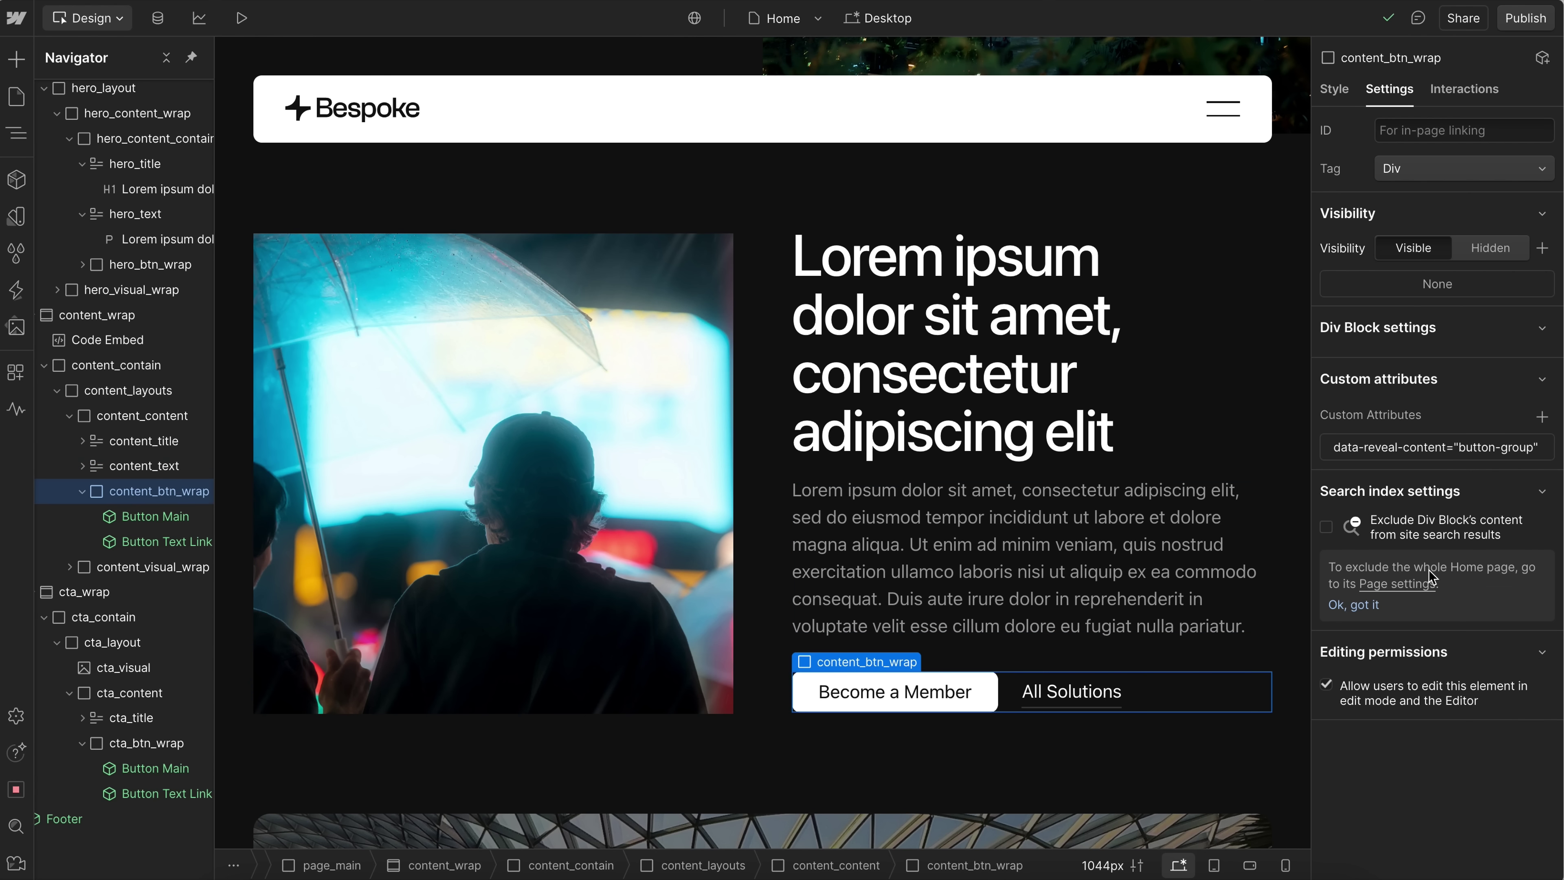
left_click(1425, 449)
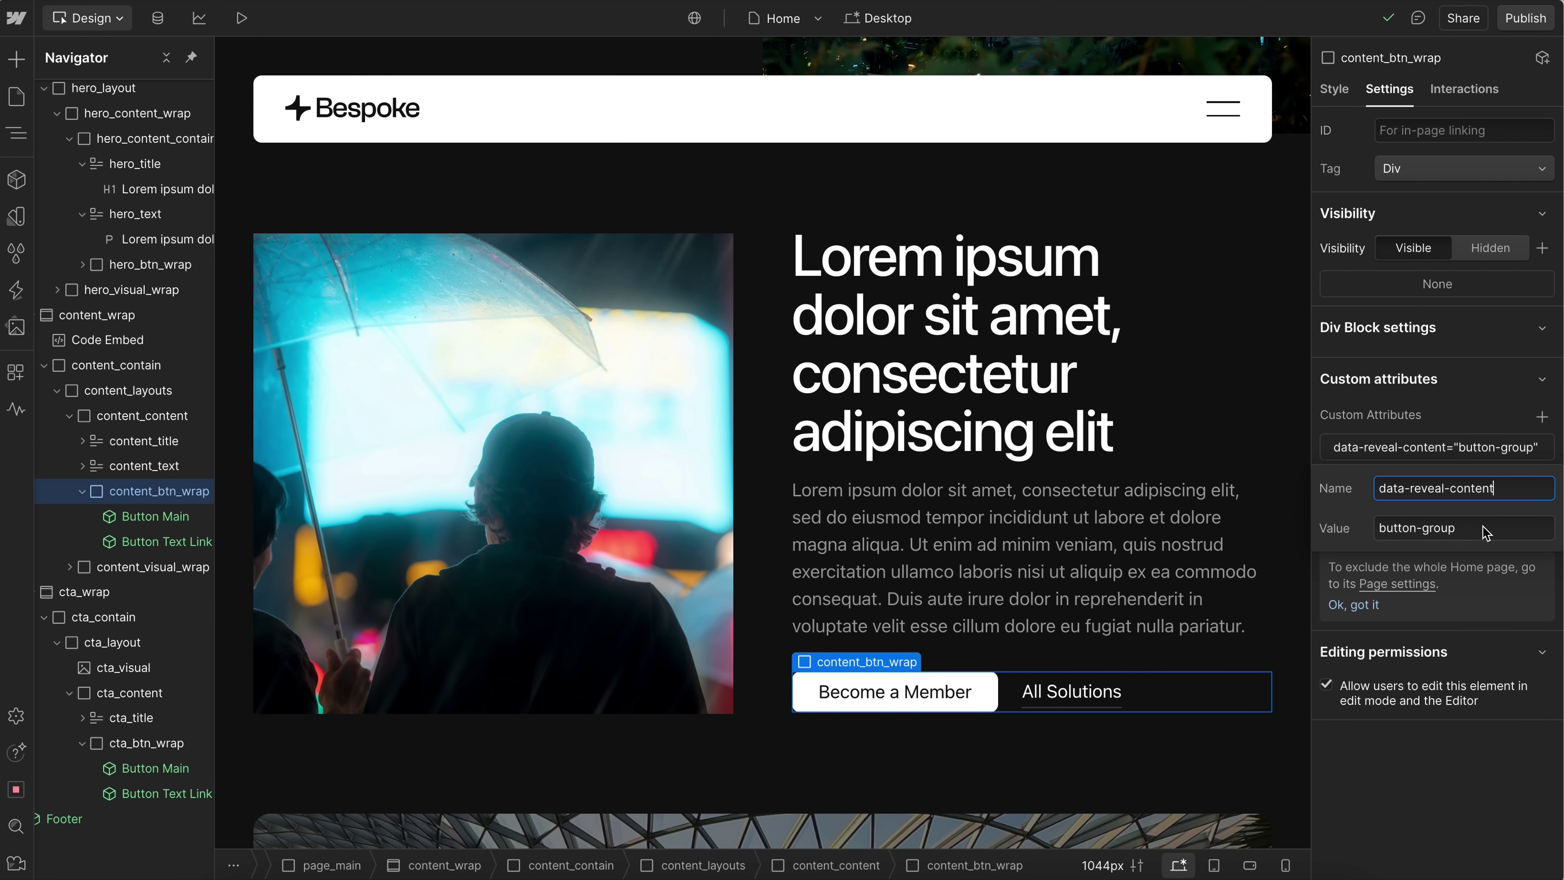
left_click_drag(1454, 531, 1377, 531)
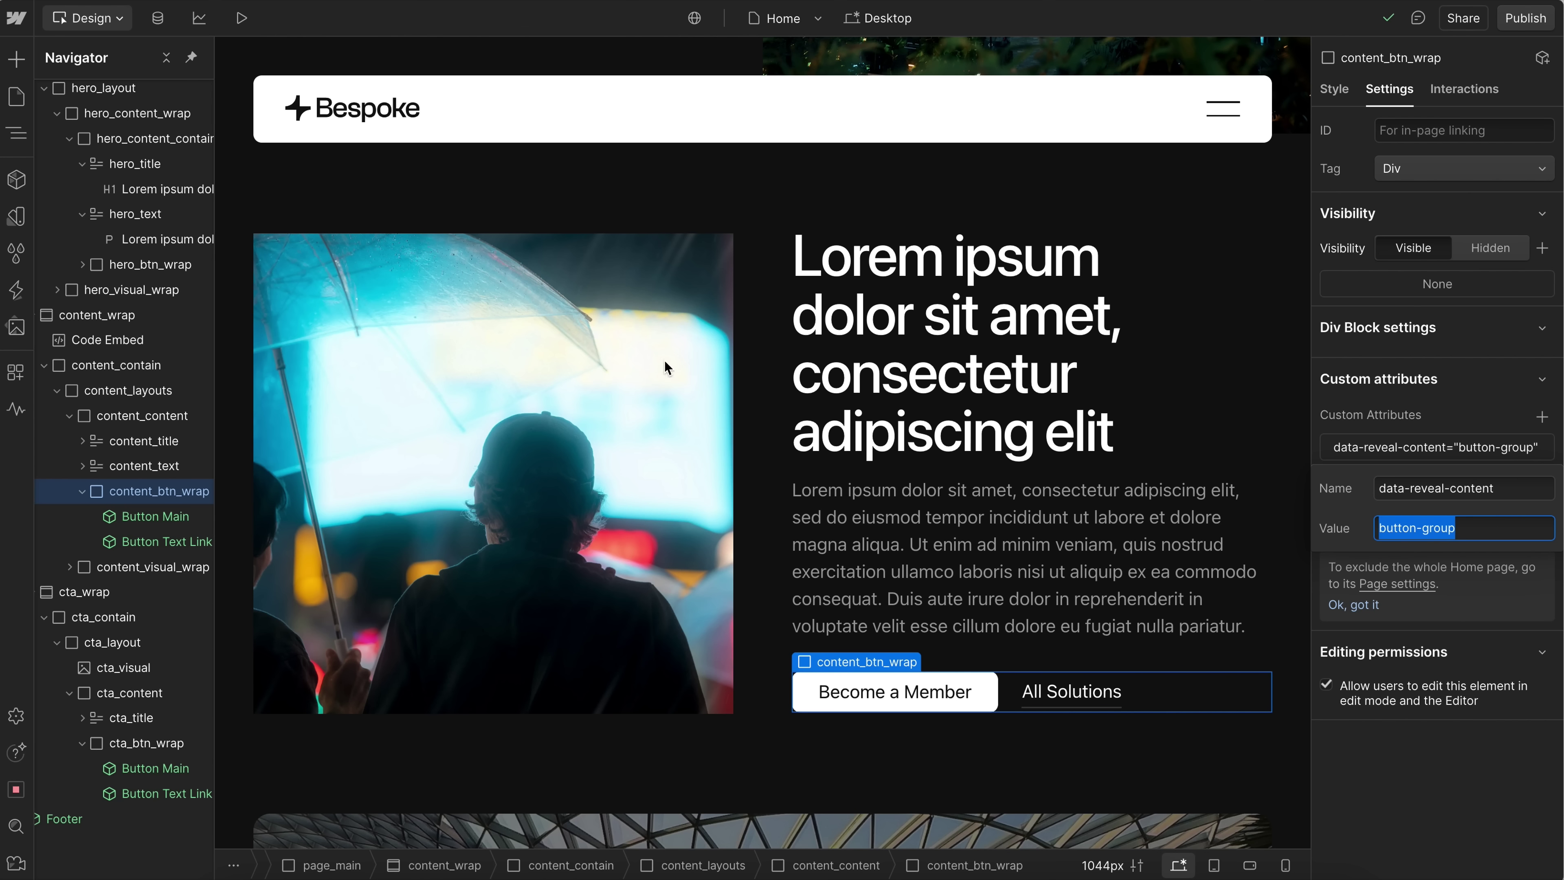
left_click(159, 519)
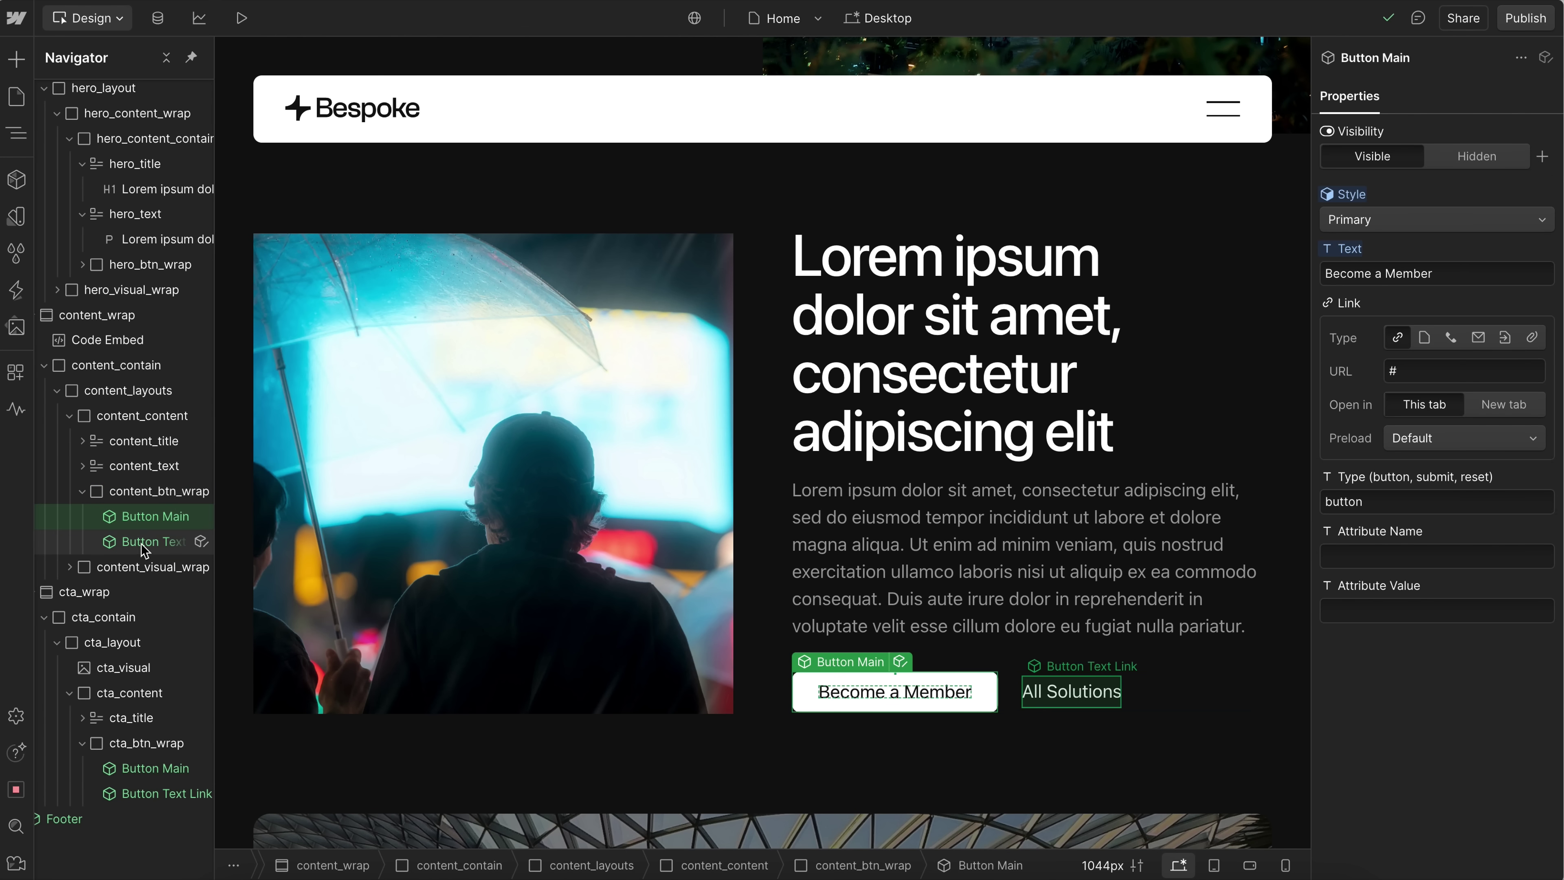
left_click(144, 546)
left_click(145, 518)
left_click(145, 542)
left_click(155, 499)
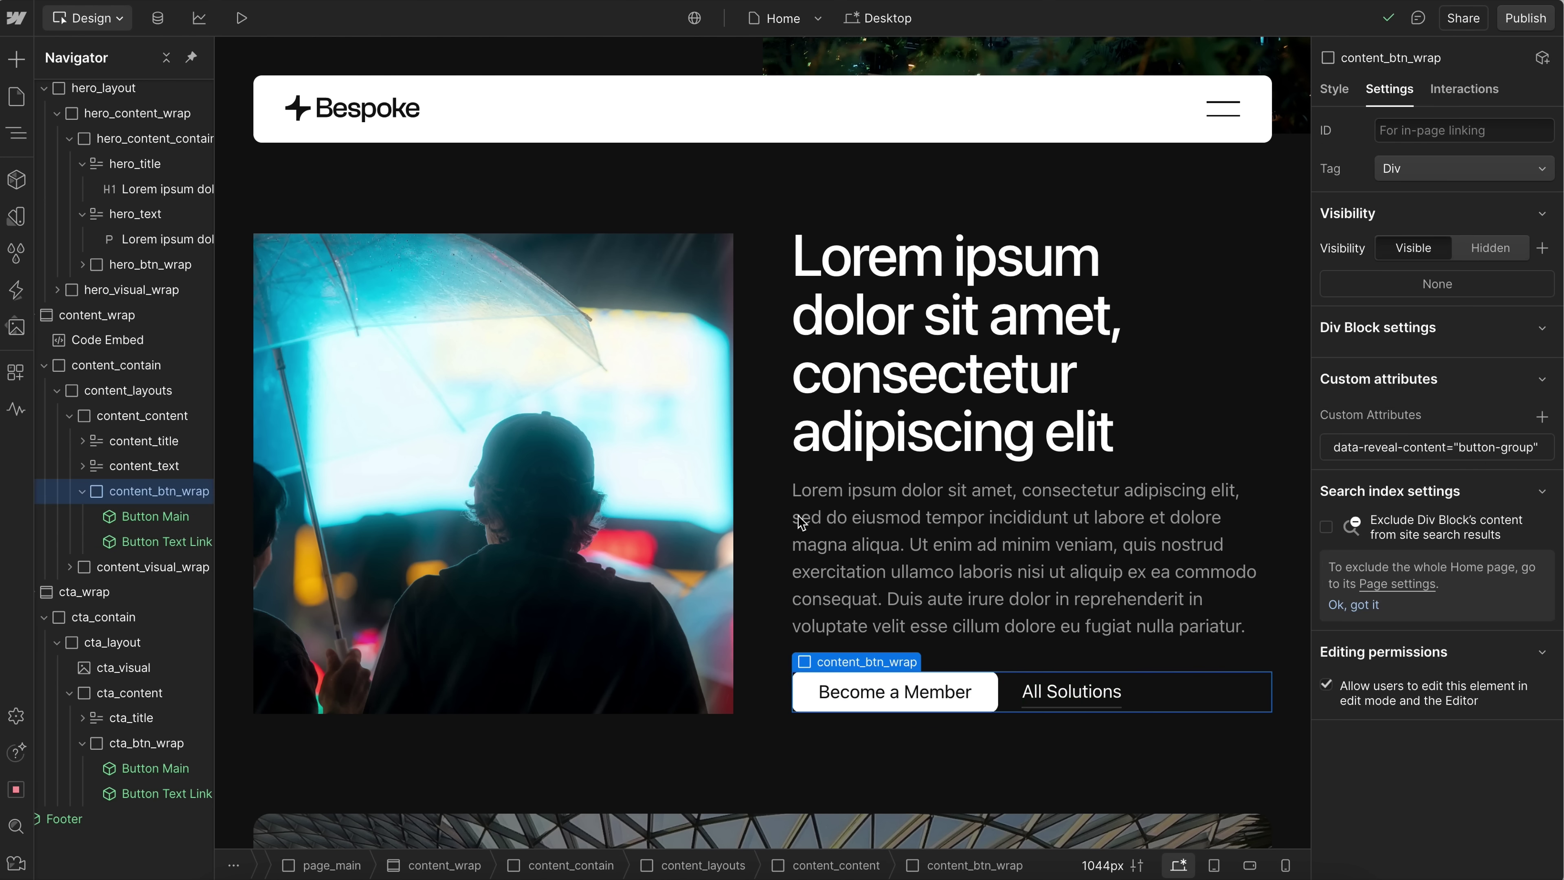
- Examine the custom attributes on the call-to-action section's cta_content, cta_title and cta_btn_wrap elements
scroll(800, 520, "down", 10)
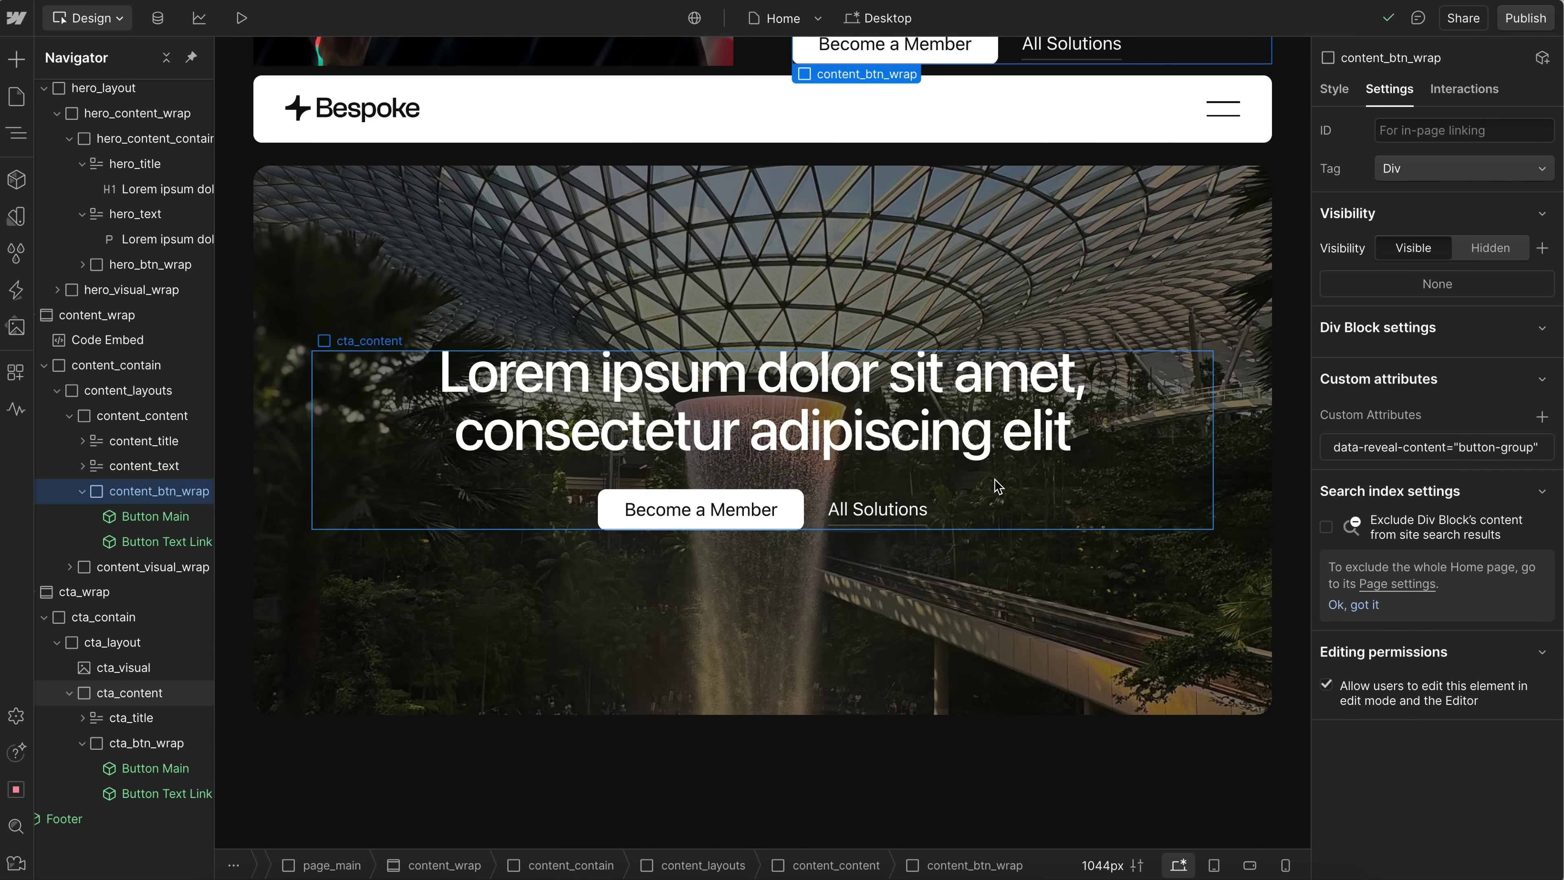
left_click(130, 692)
left_click(1437, 449)
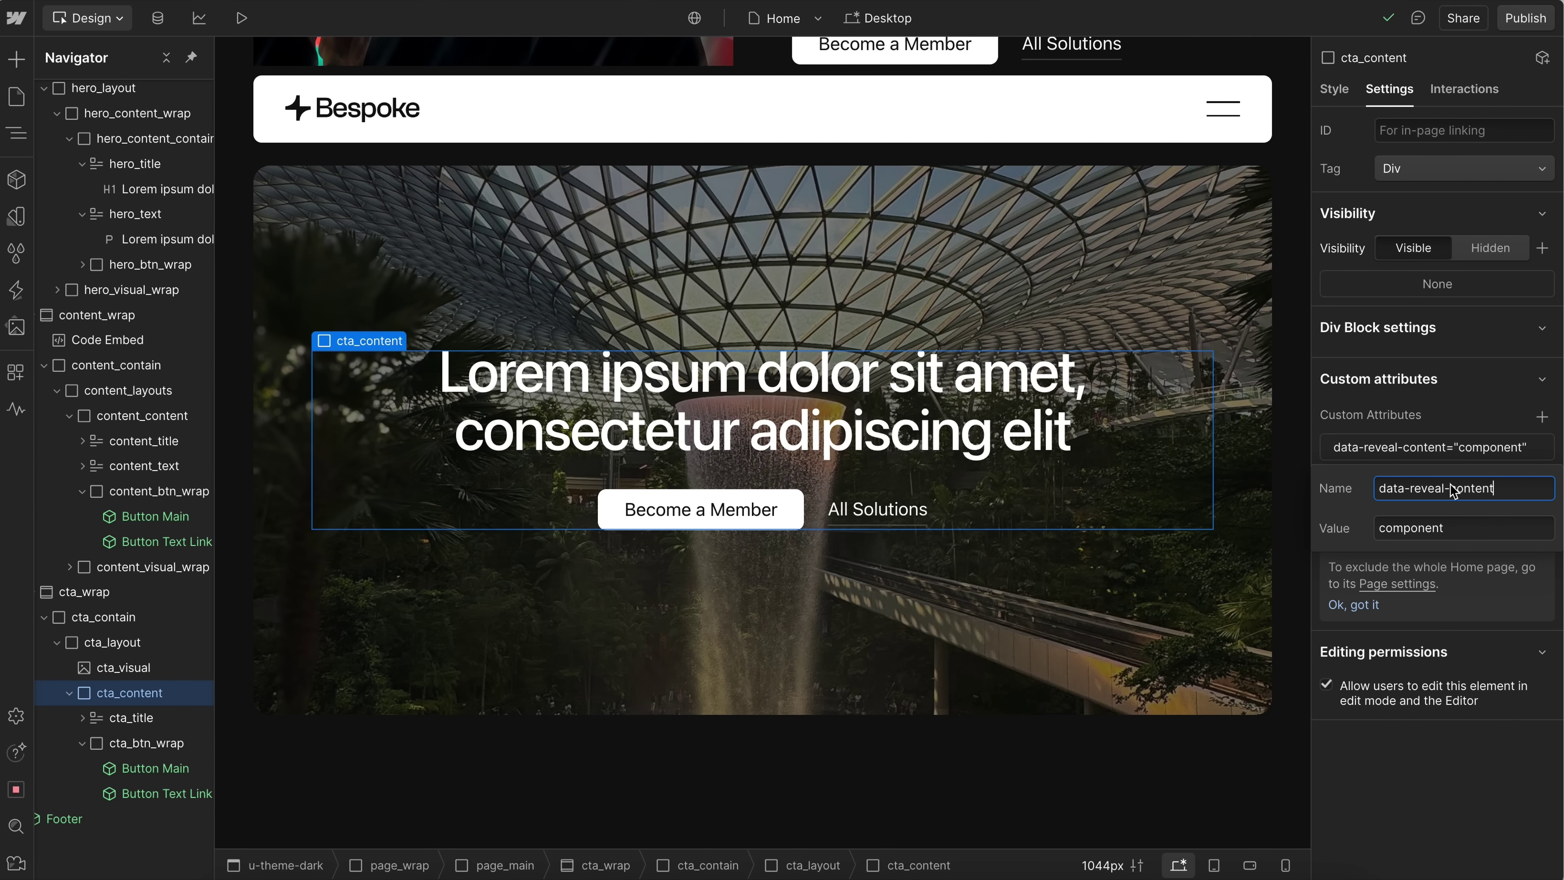
key("Return")
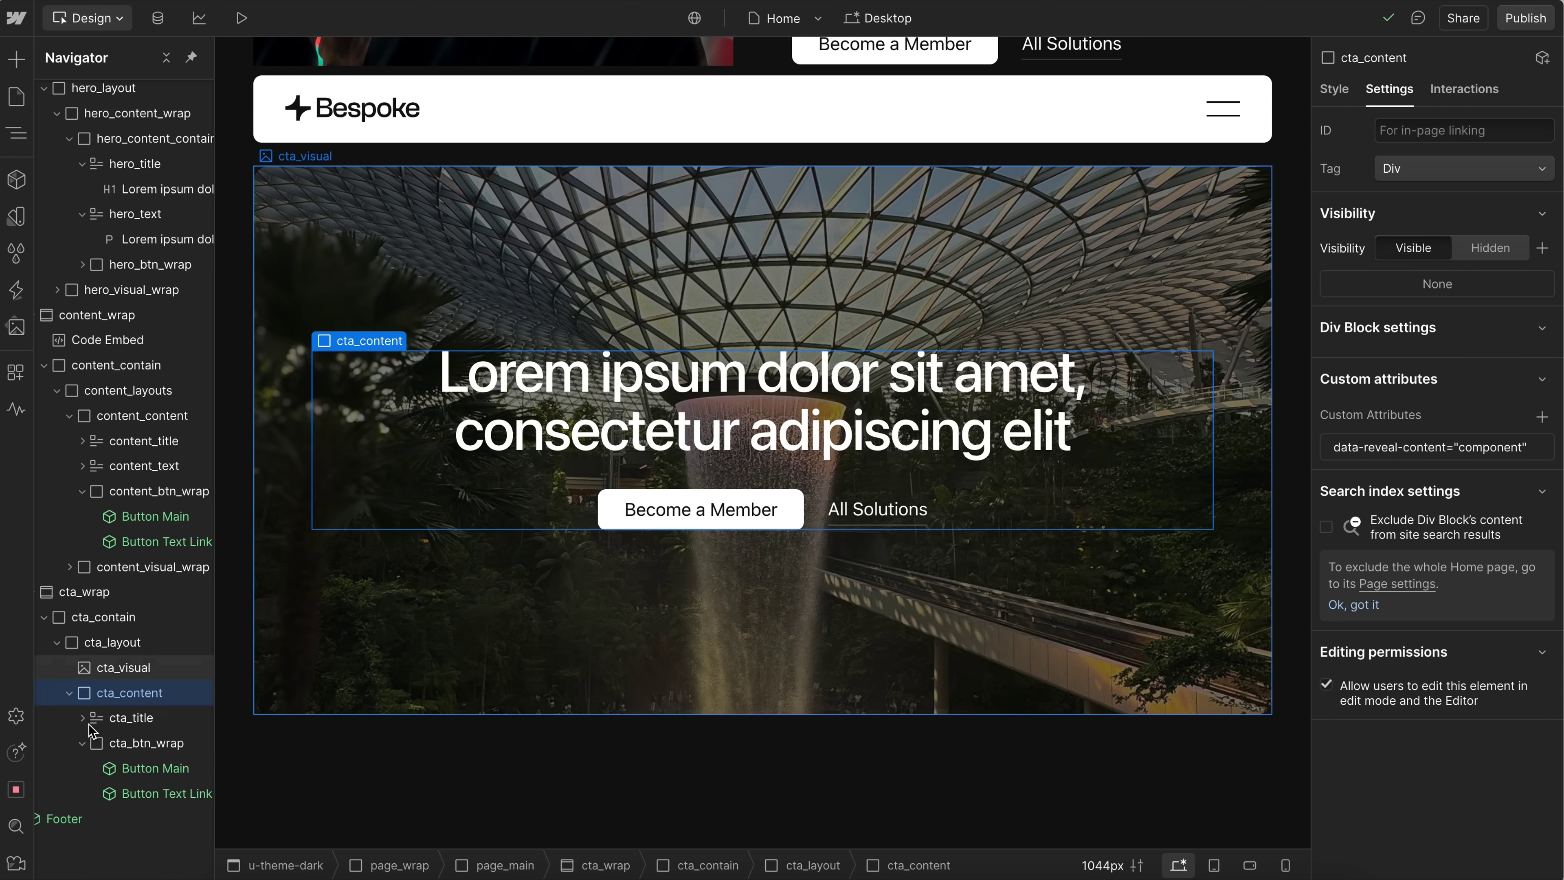
left_click(148, 719)
left_click(150, 744)
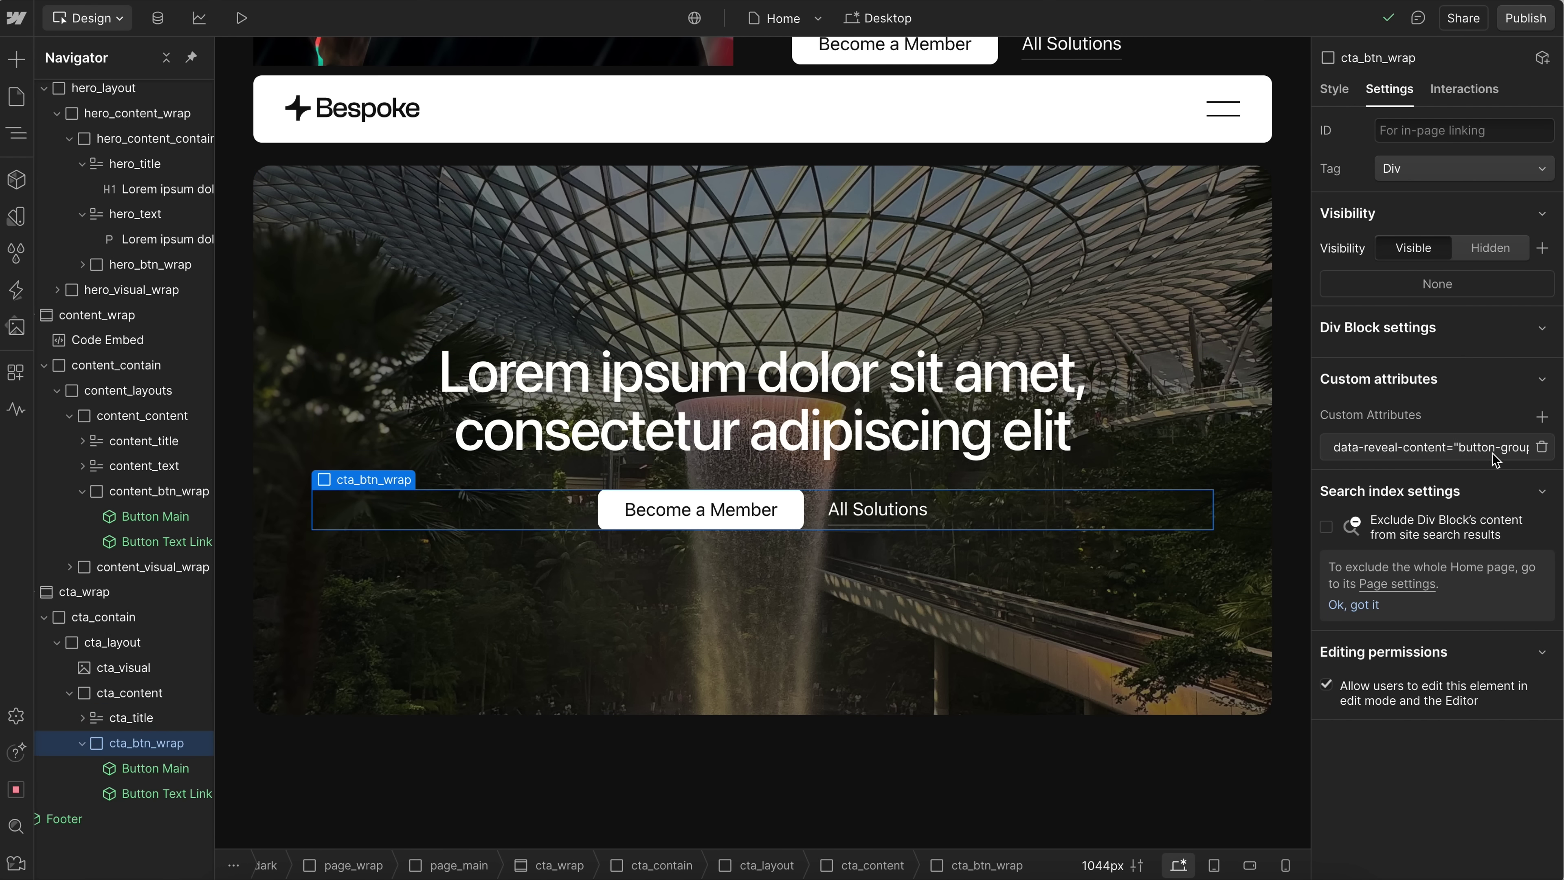
- Create a custom event interaction with a Custom action from the content_content block
scroll(723, 455, "up", 2)
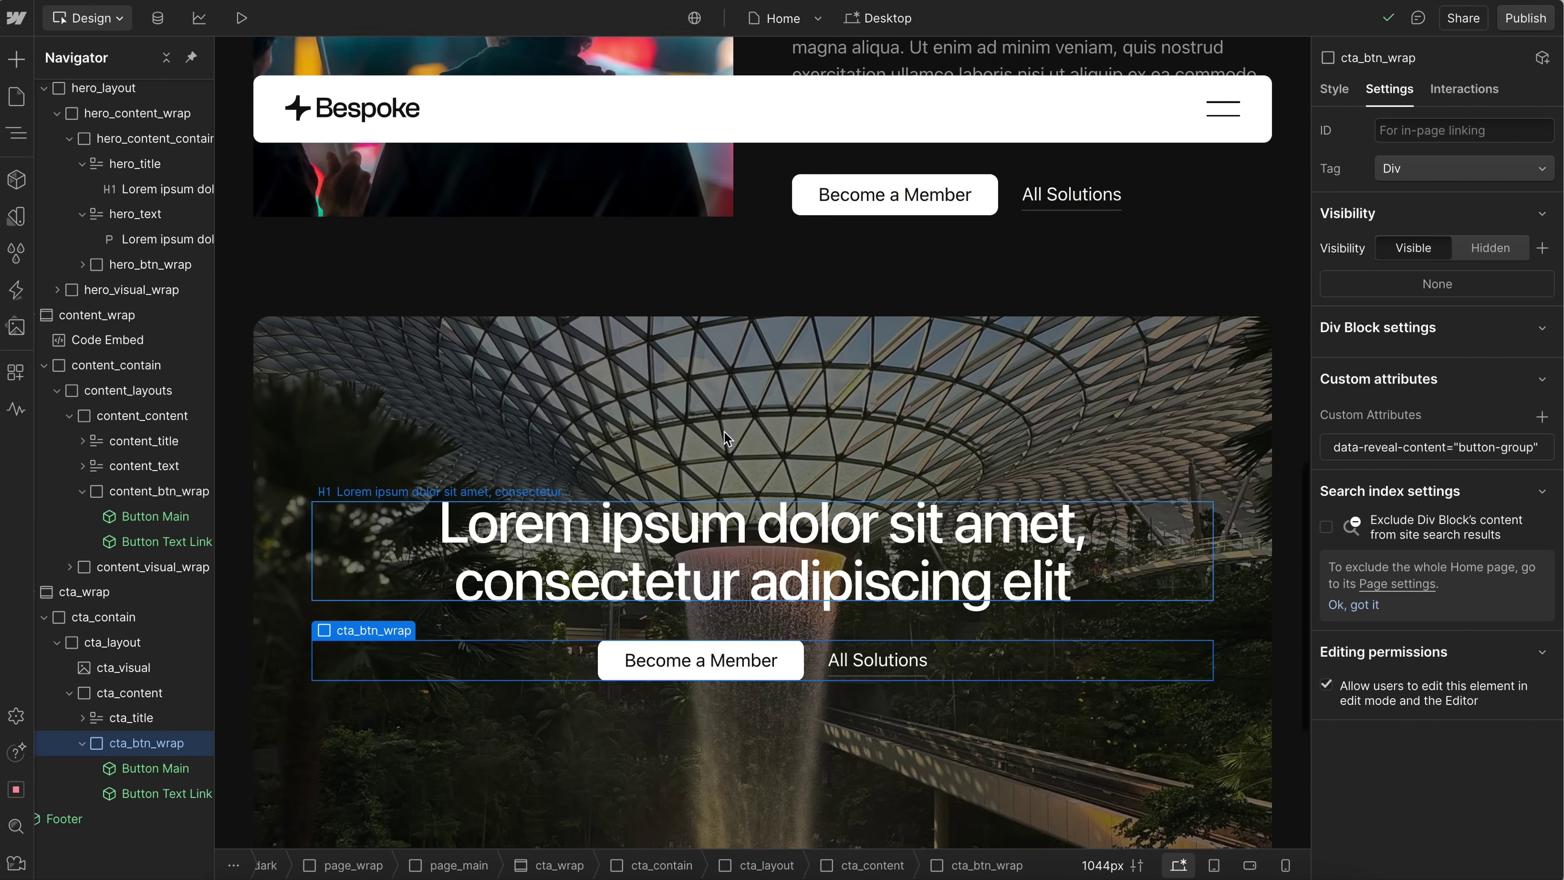
scroll(723, 431, "up", 6)
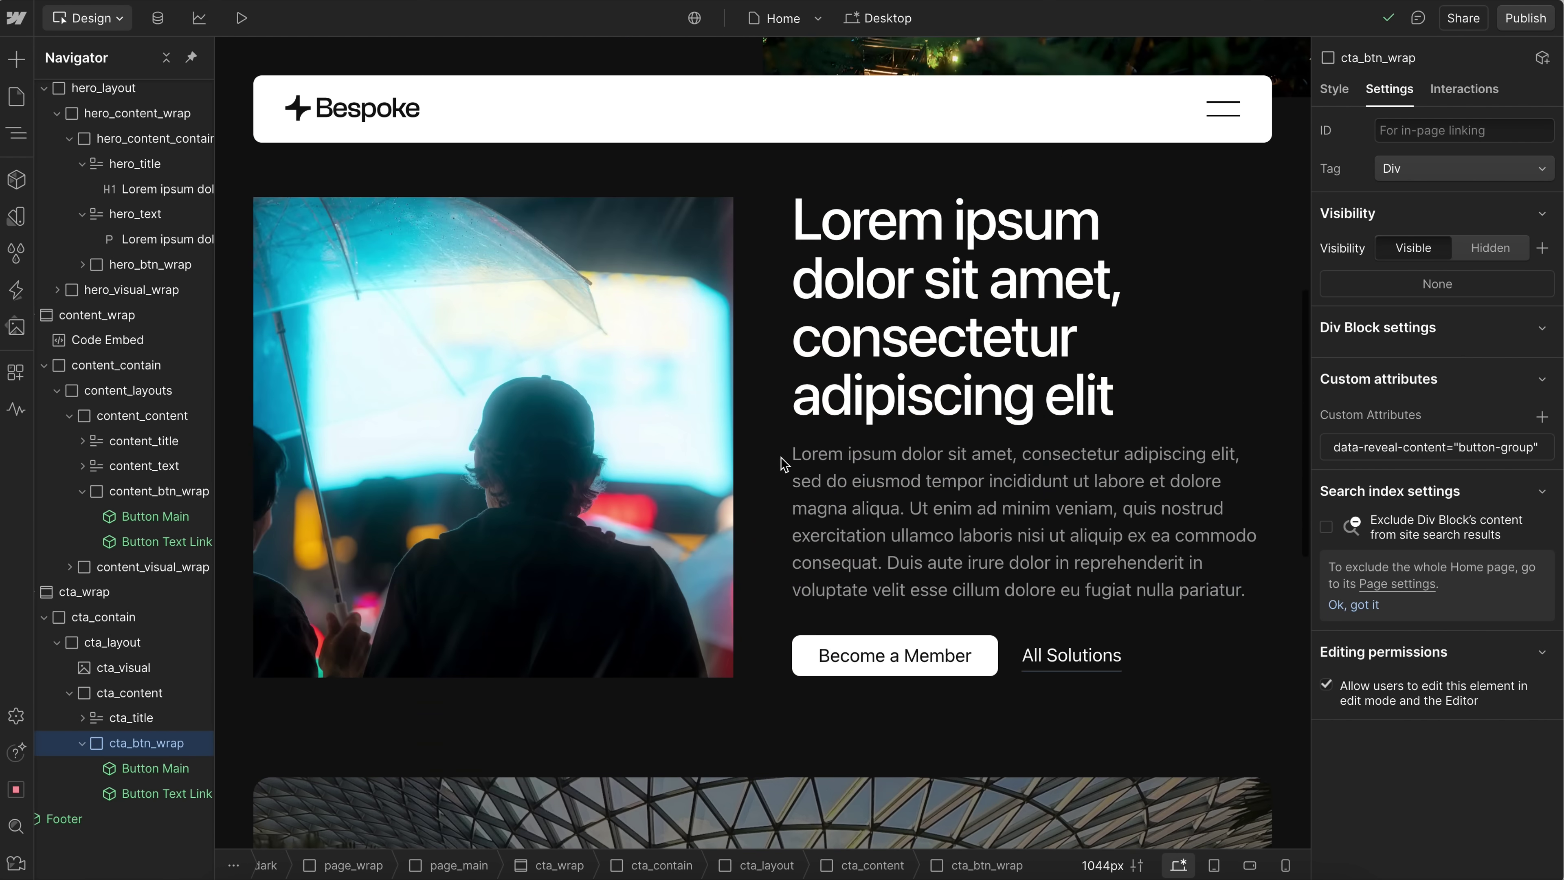
left_click(946, 437)
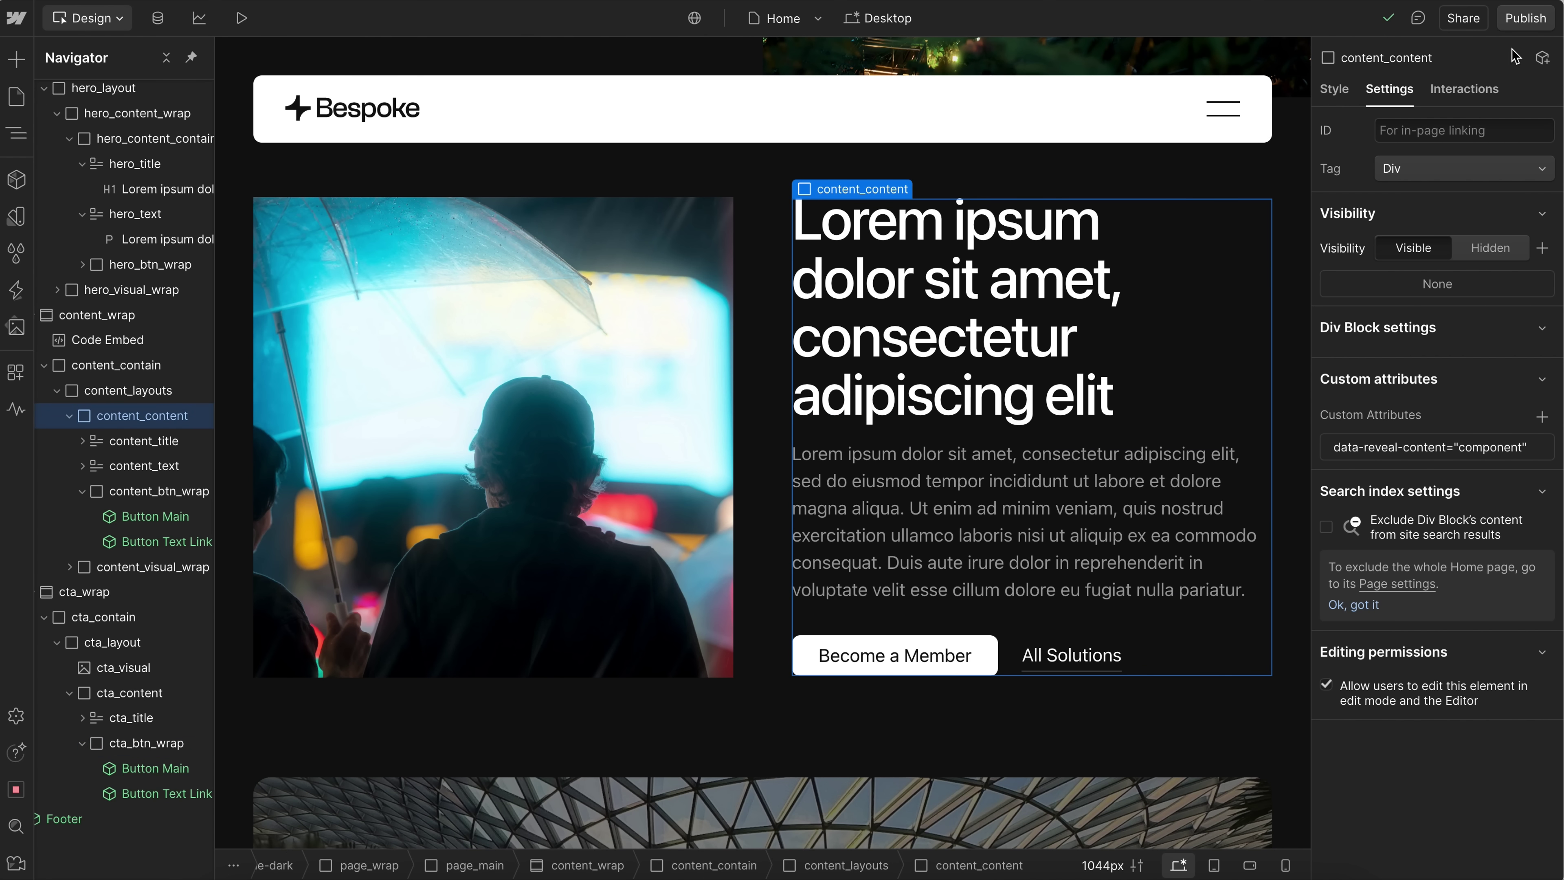
left_click(1464, 88)
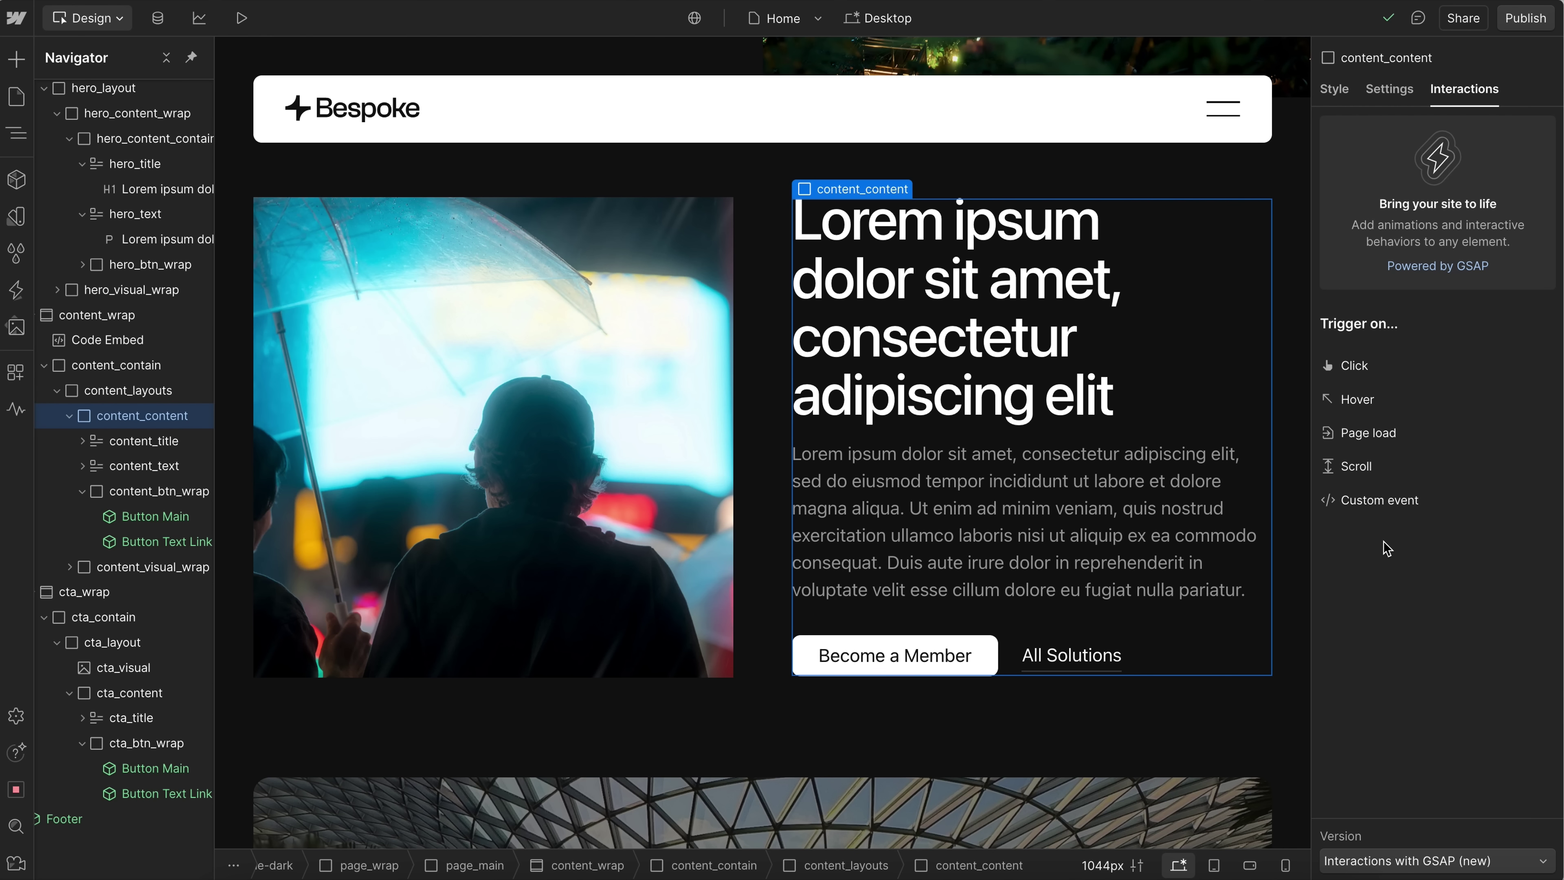
left_click(1436, 506)
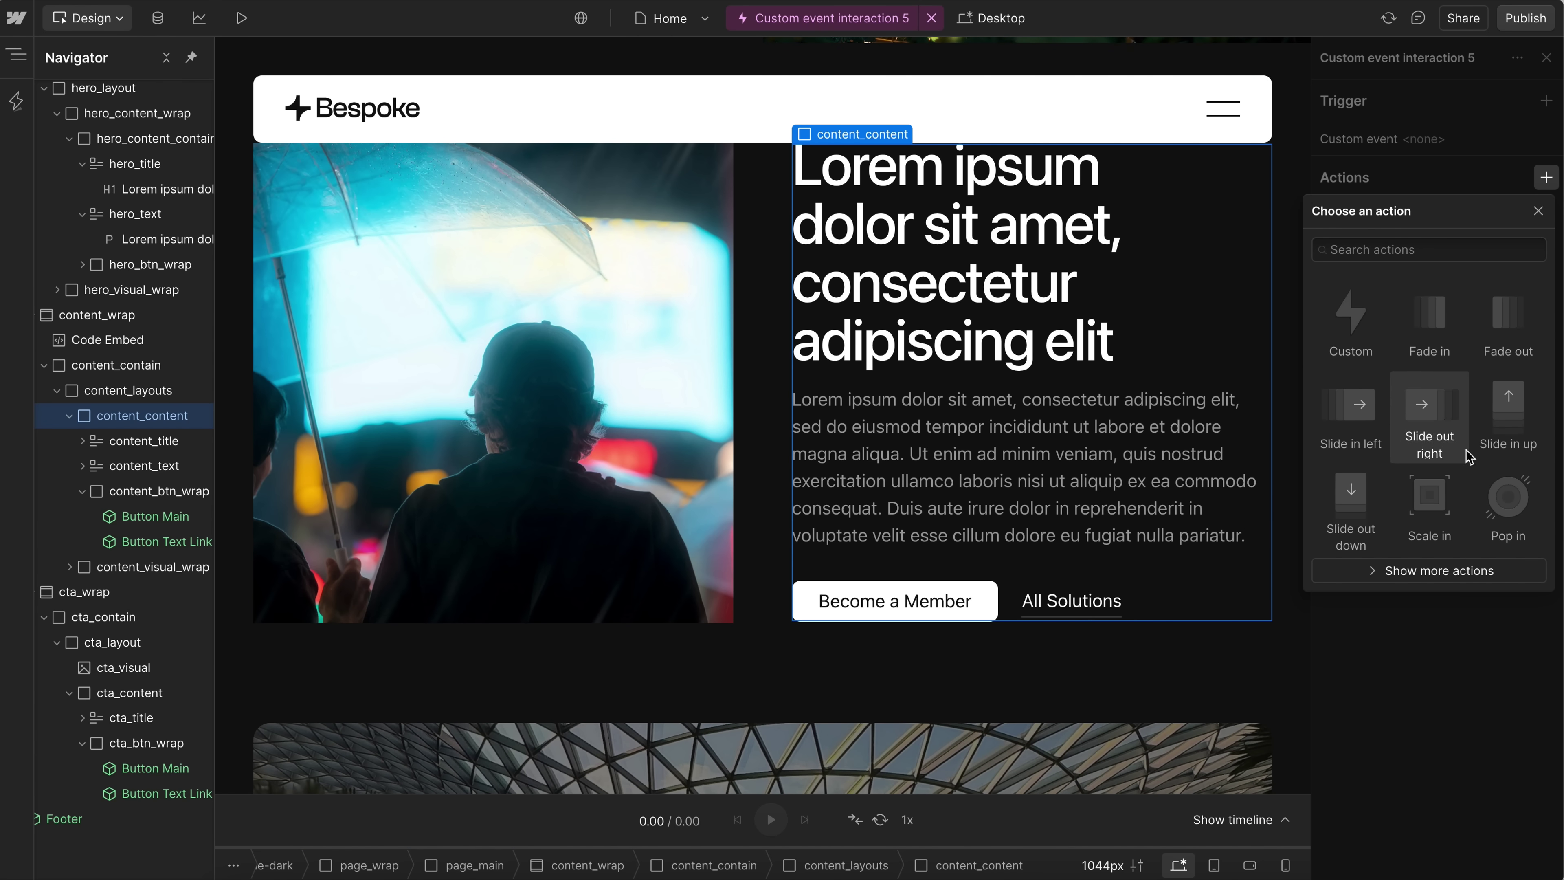
left_click(1351, 314)
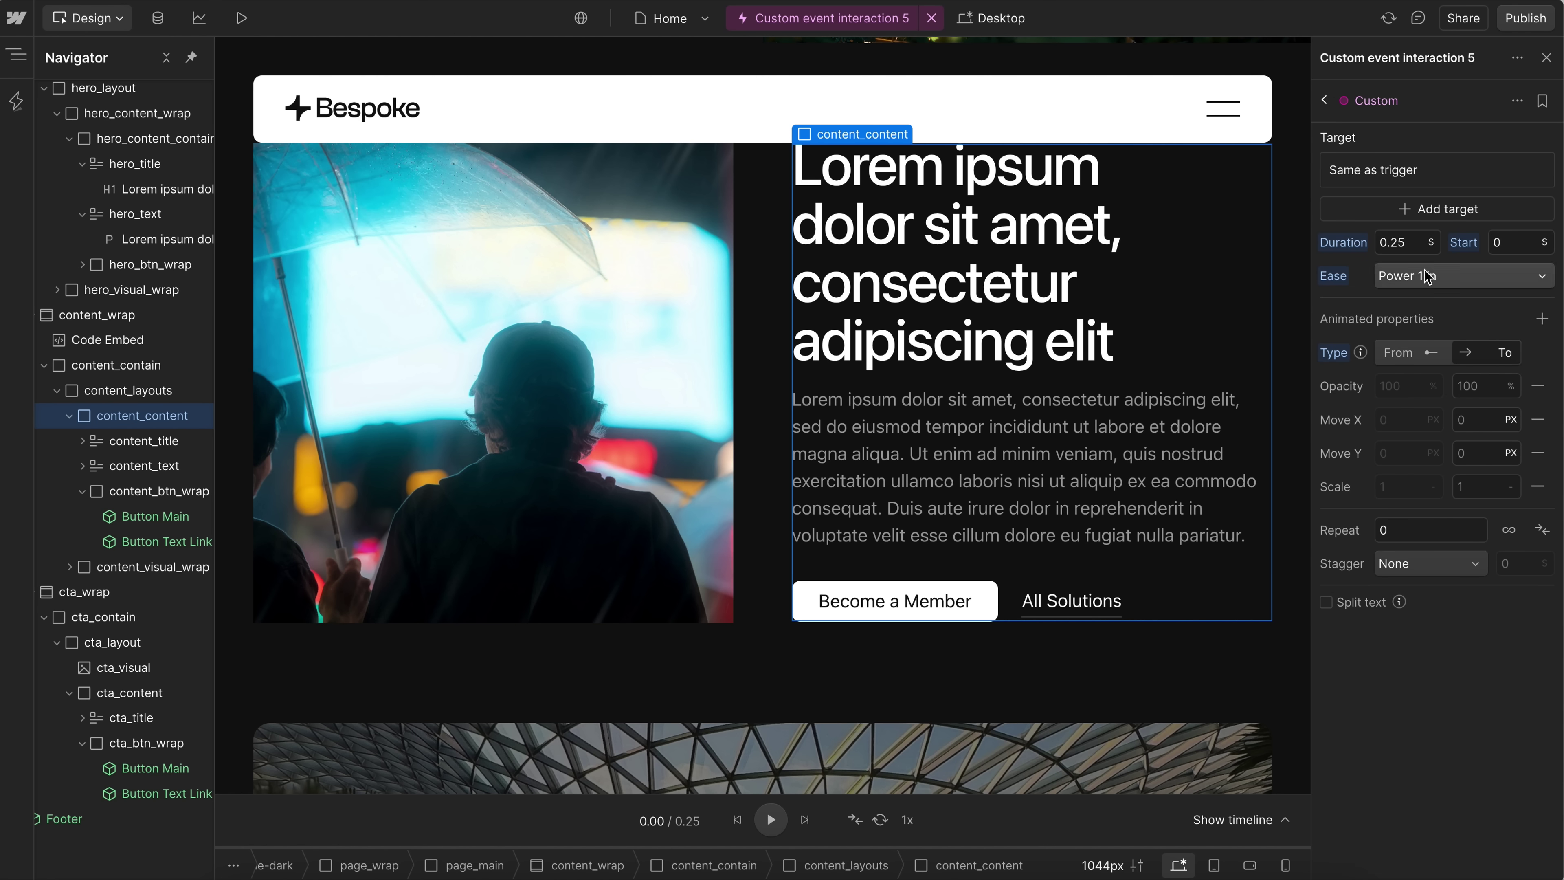
- Check the custom event trigger's settings and exit the interaction
left_click(1325, 103)
left_click(1392, 139)
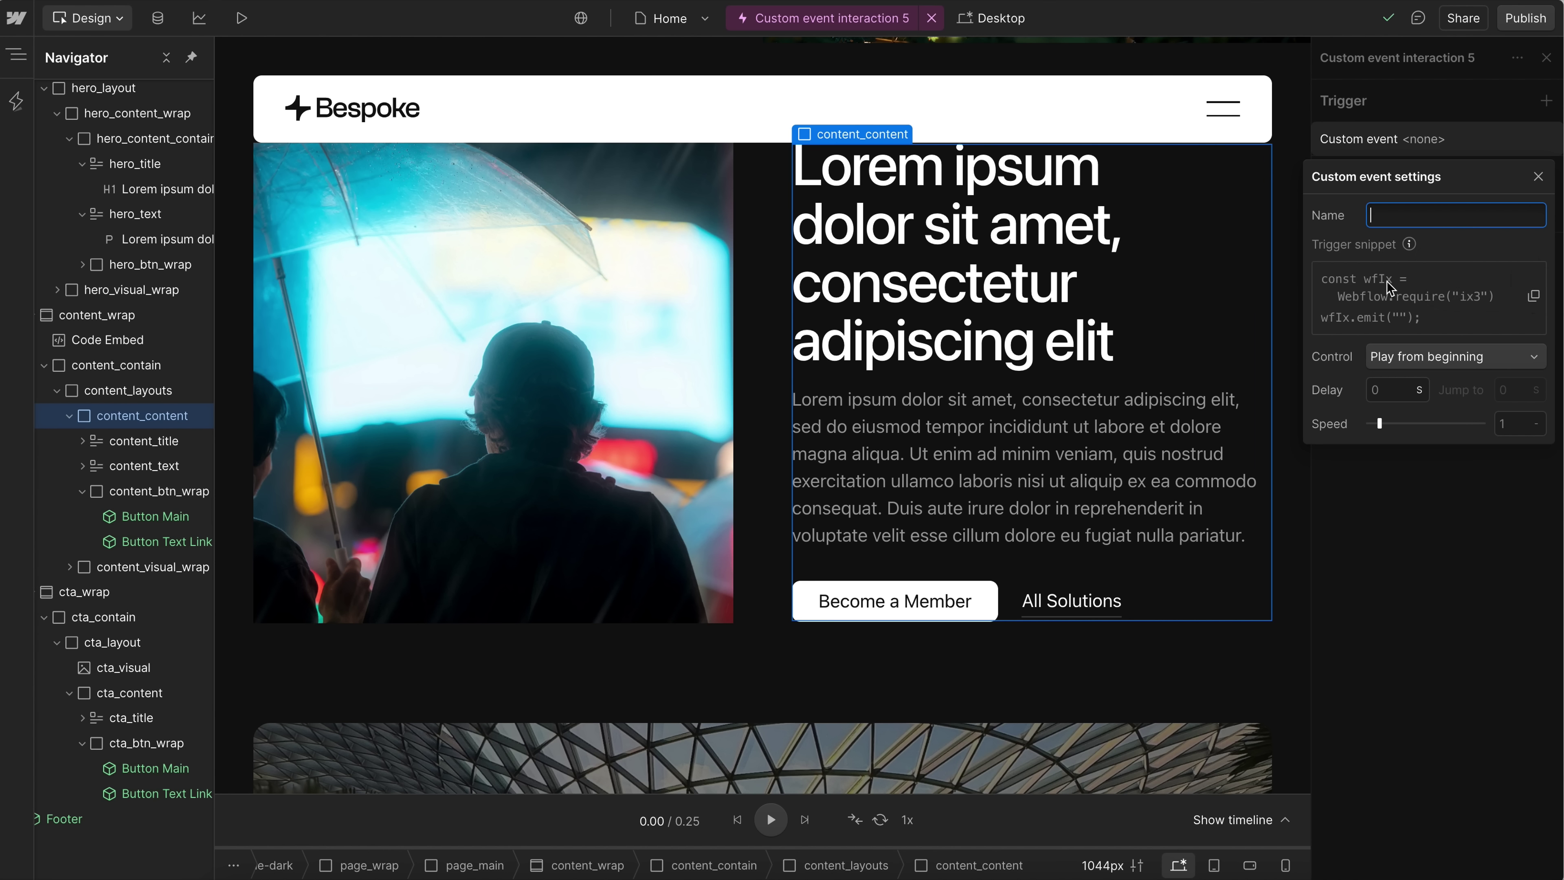
left_click(1437, 581)
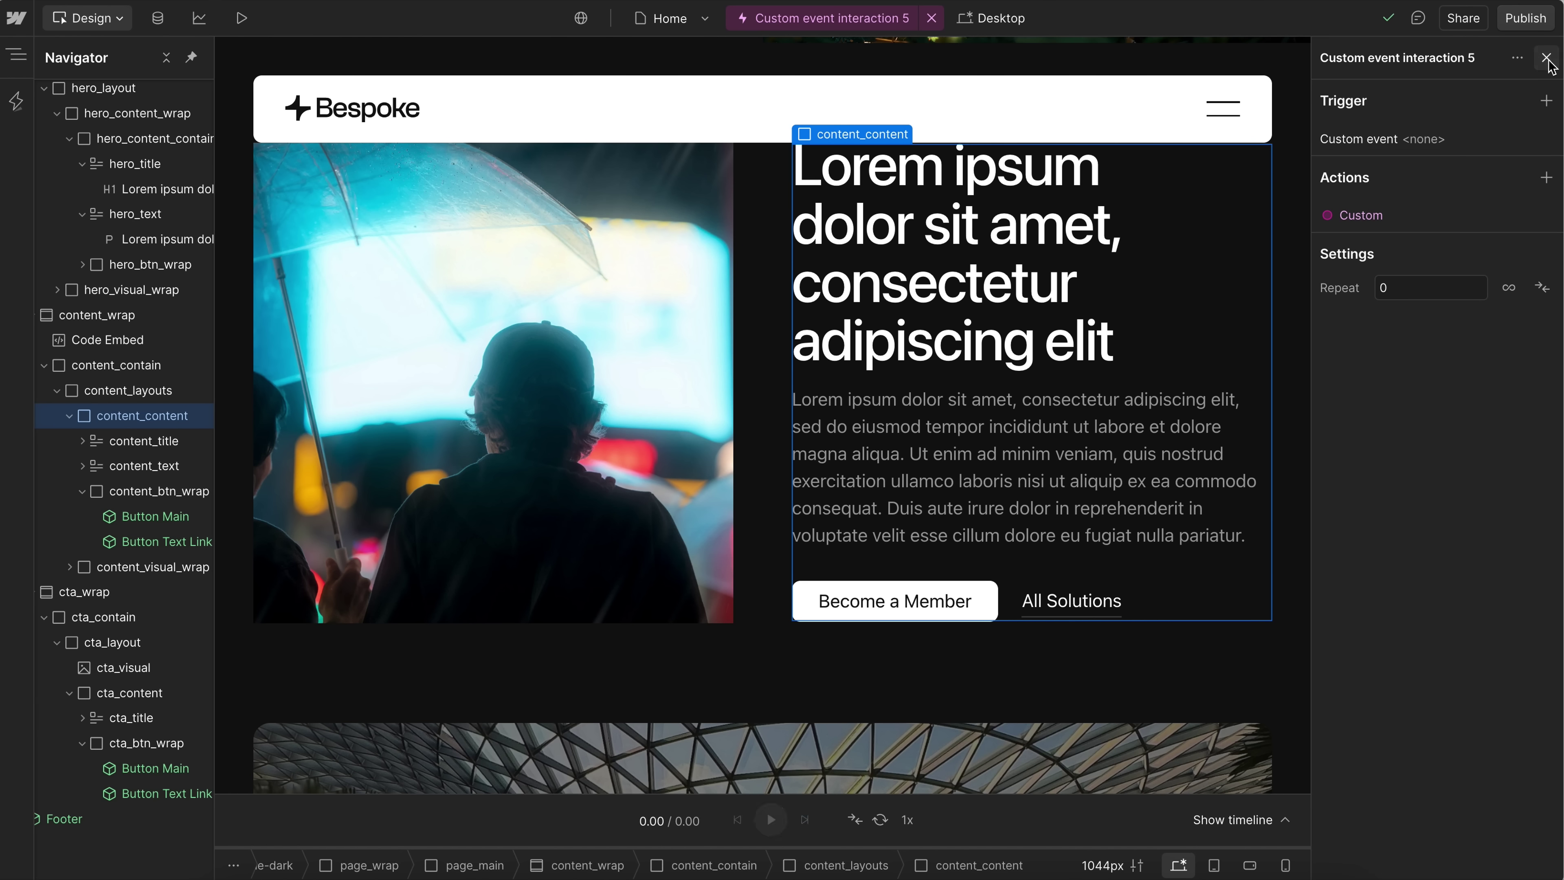
left_click(1545, 57)
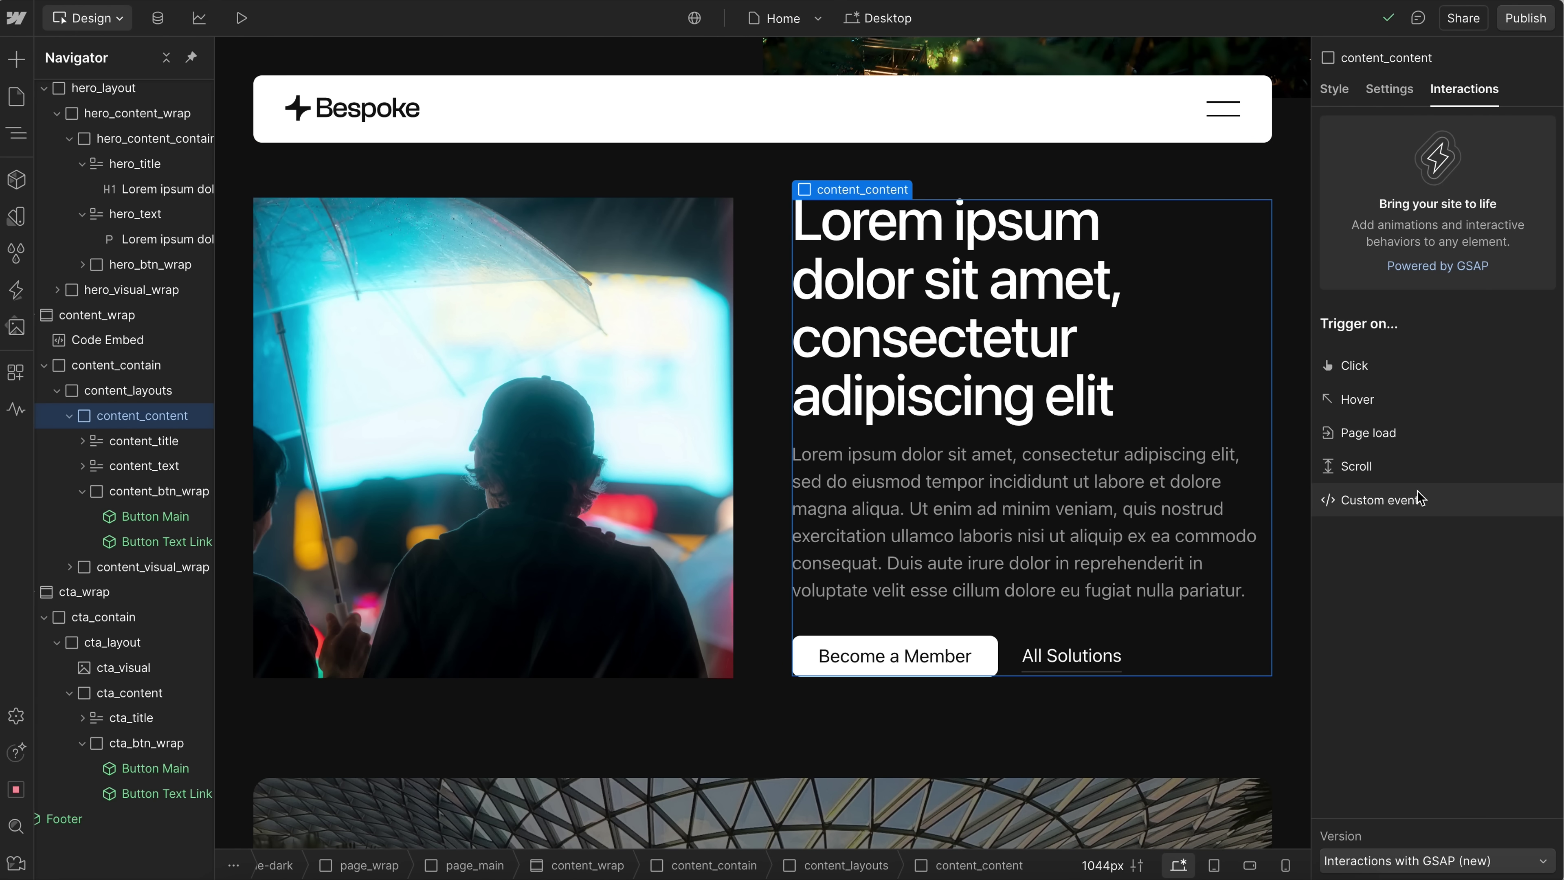
- Create a scroll interaction with a Custom action on the content_content block and open its scroll trigger settings
left_click(1363, 473)
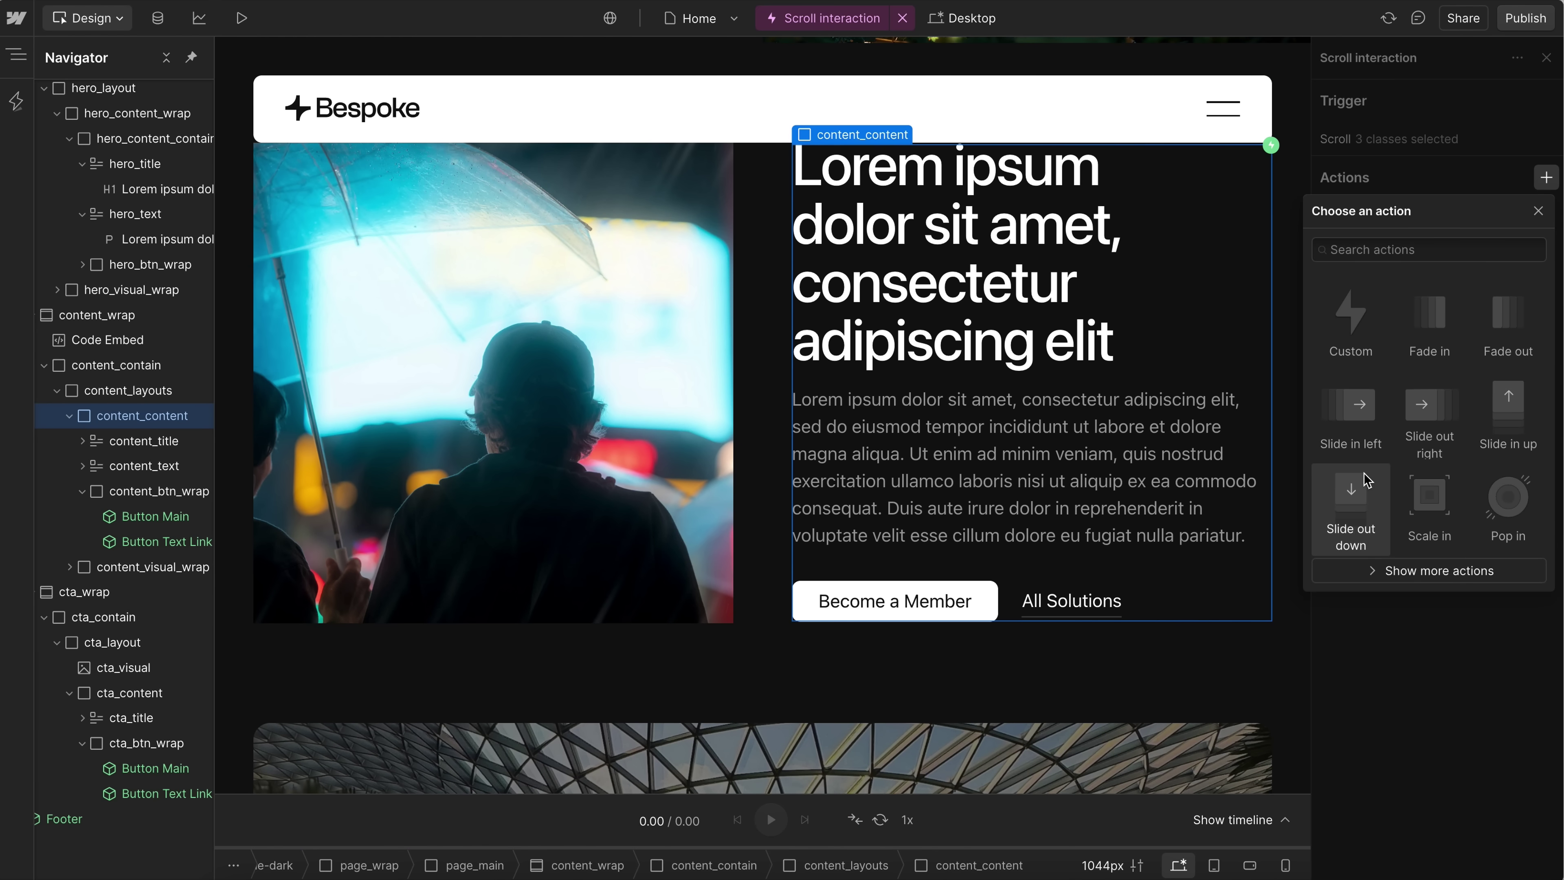
left_click(1348, 332)
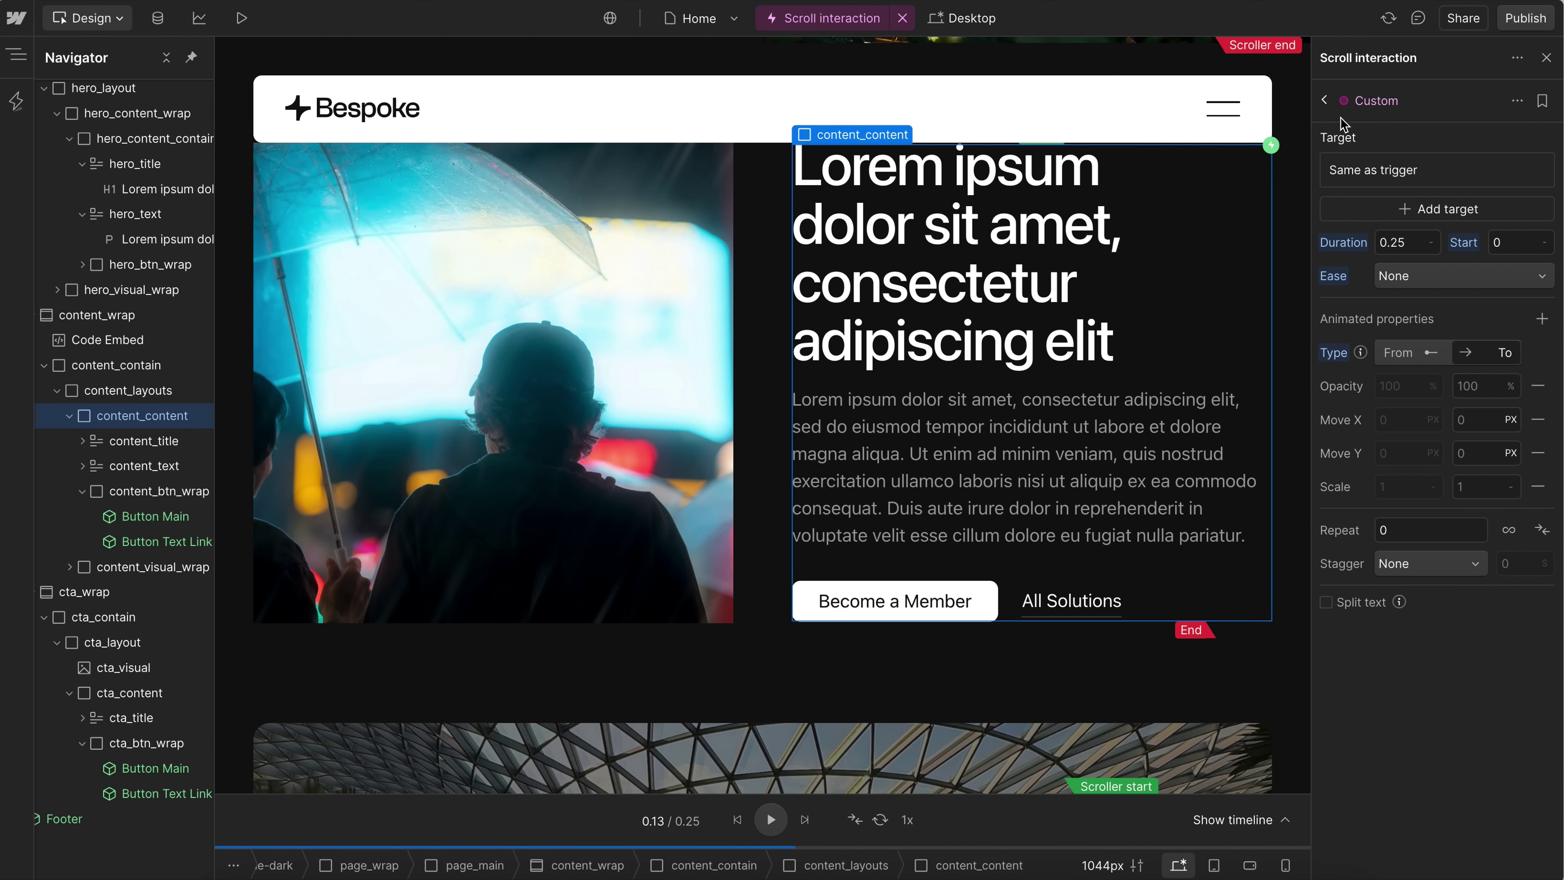
left_click(1325, 101)
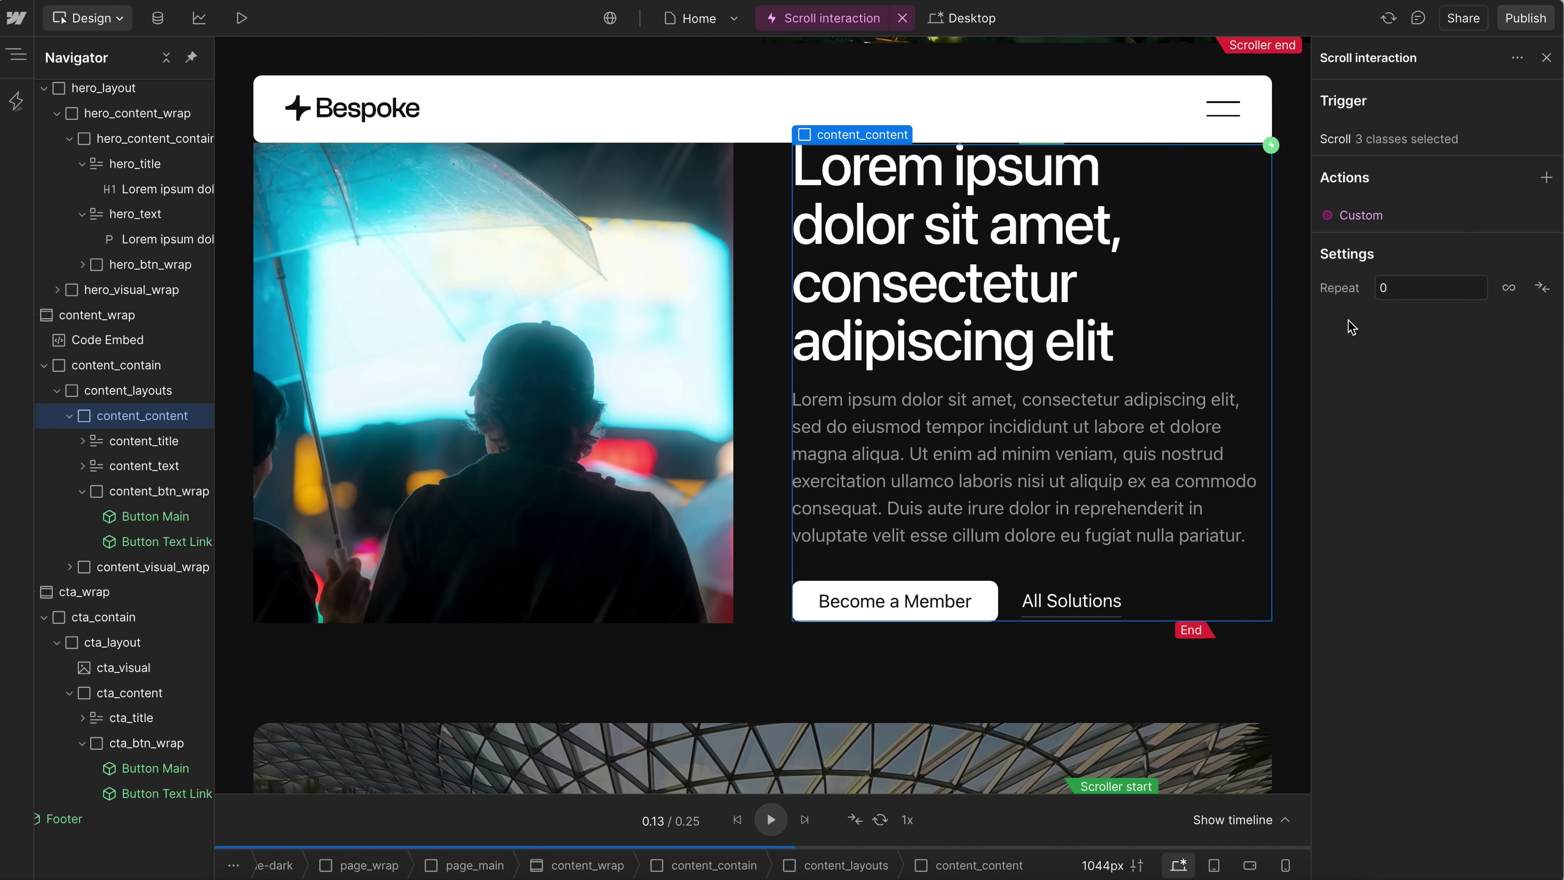
left_click(1385, 151)
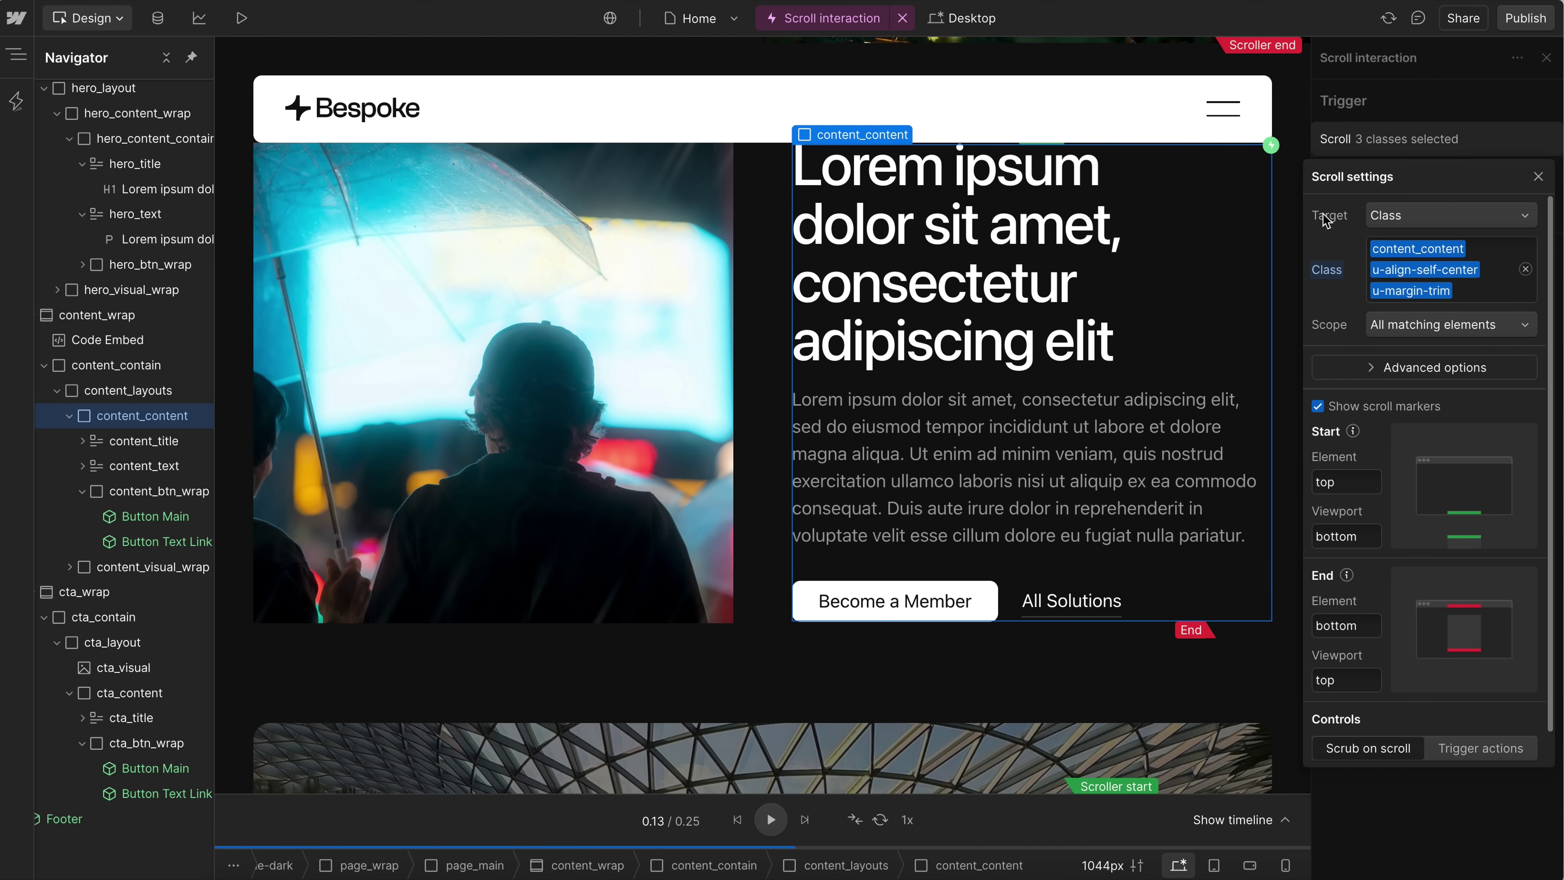
- Set the scroll trigger's target to the custom selector ".class > a"
left_click(1422, 218)
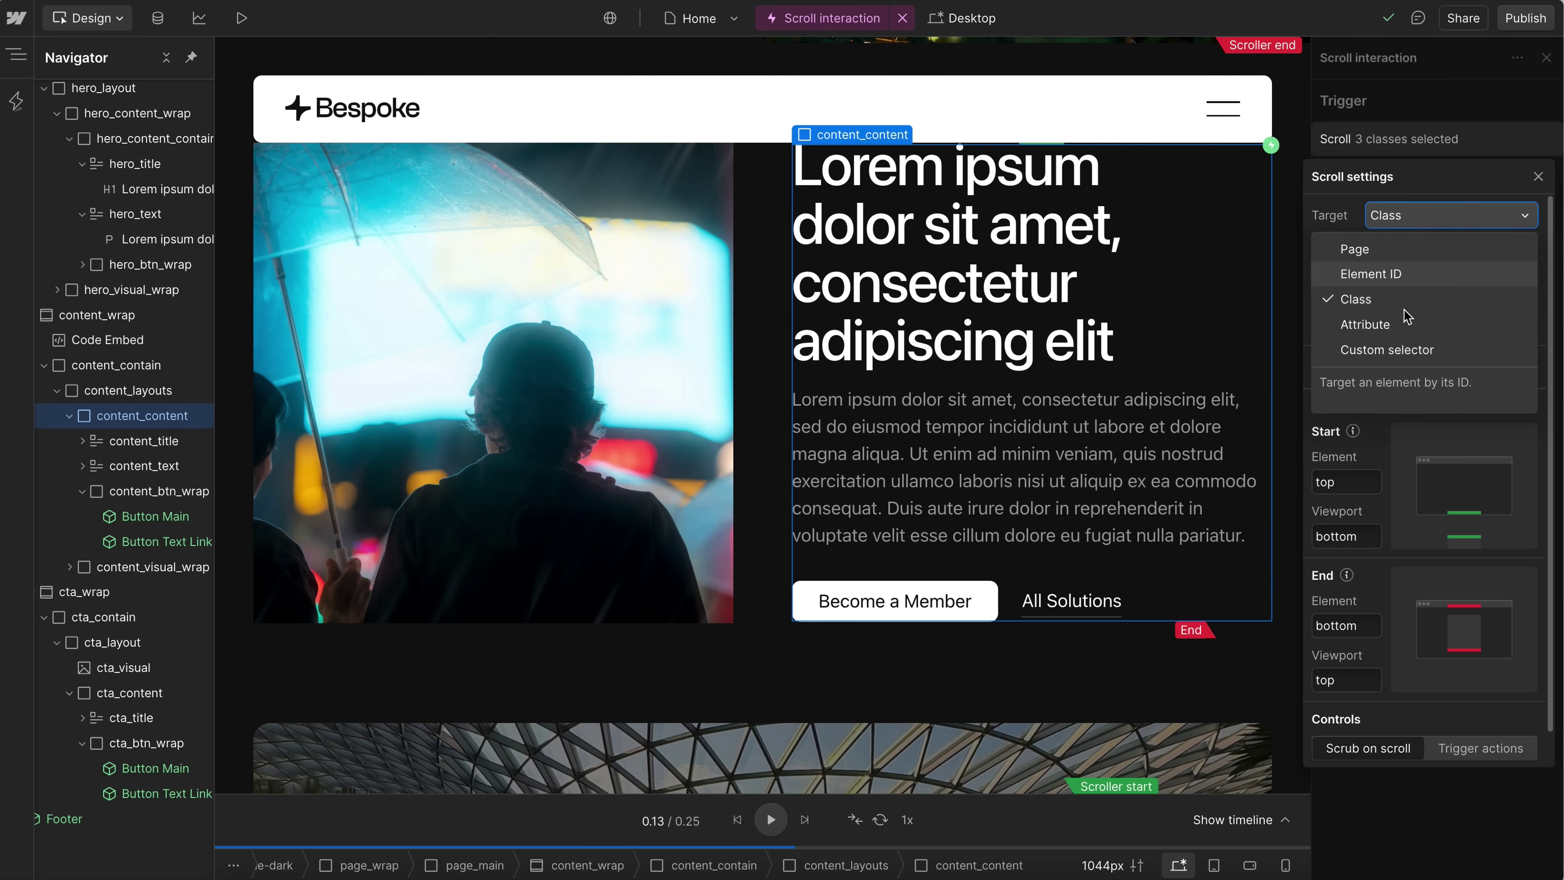
left_click(1393, 351)
left_click(1388, 257)
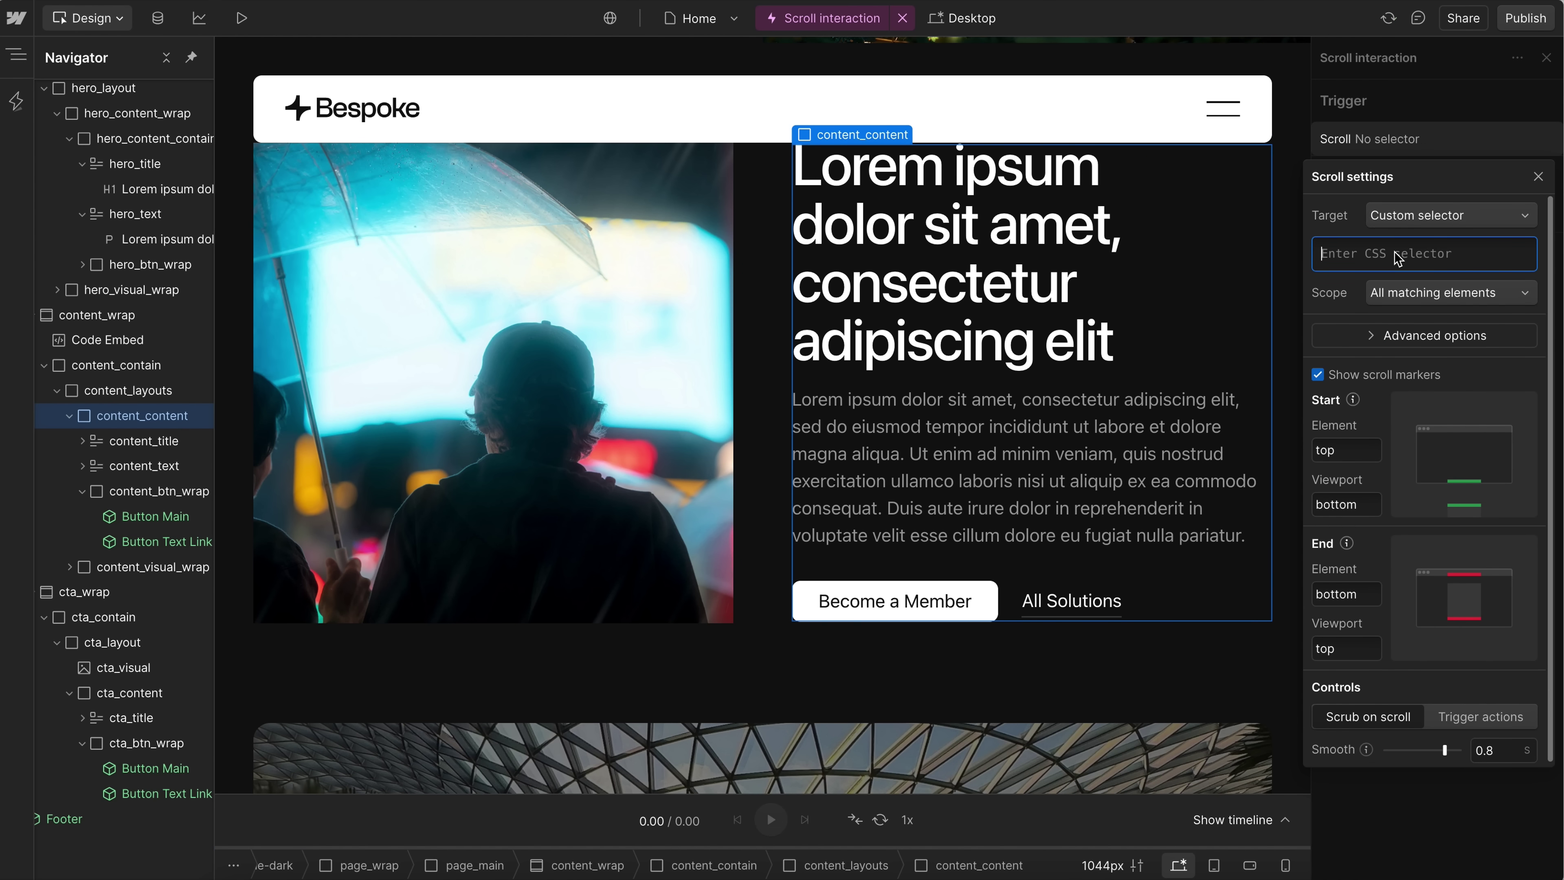
type(".class > a")
- Target the scroll trigger by attribute, with the name data-reveal-content and the value component
left_click(1409, 223)
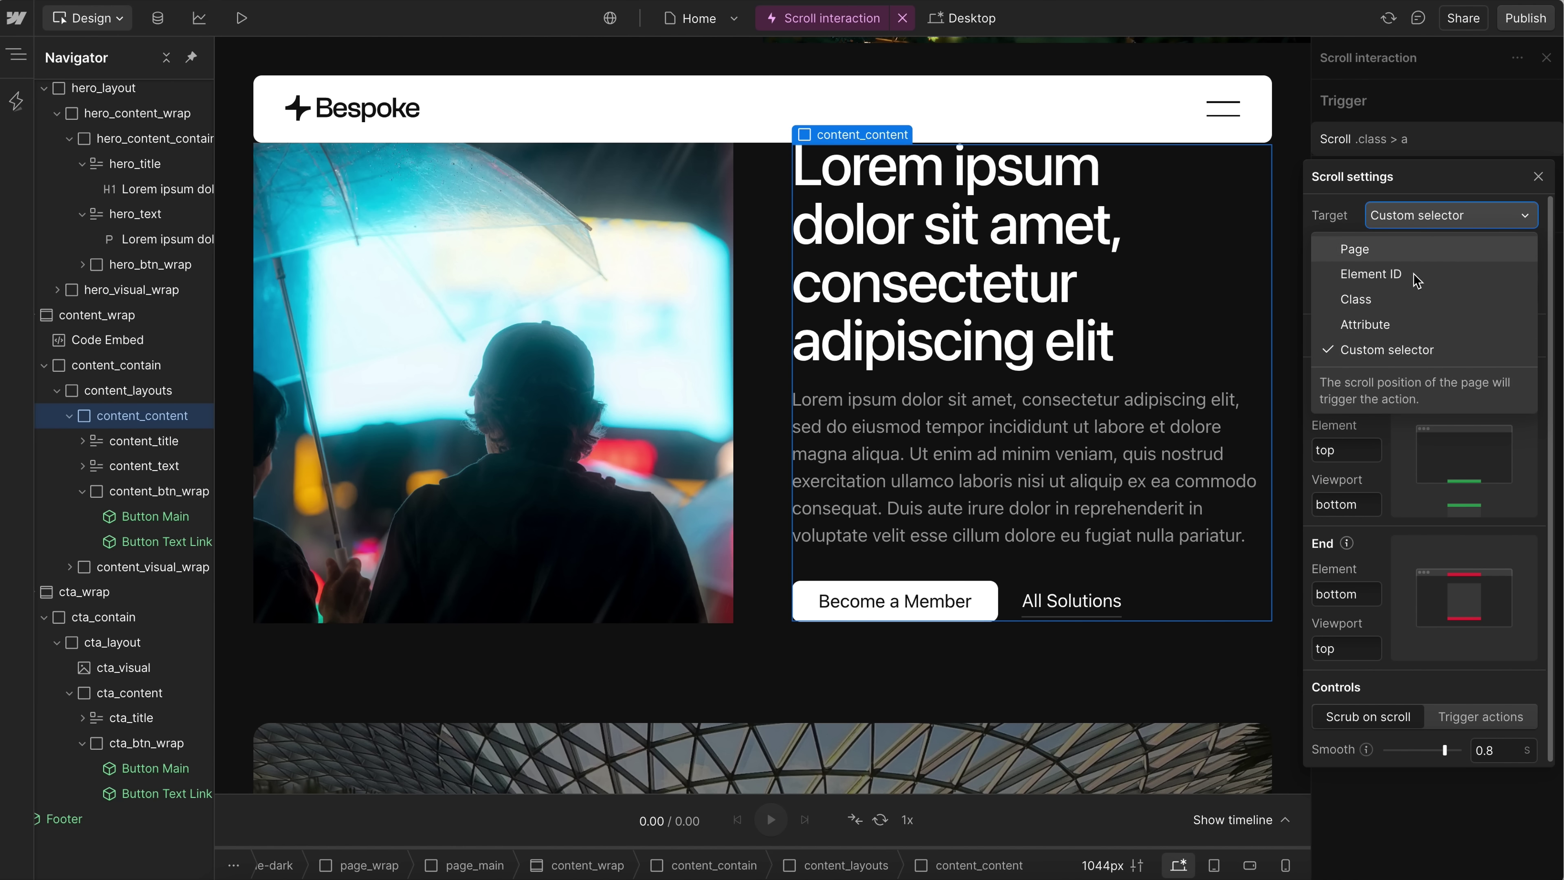
left_click(1384, 326)
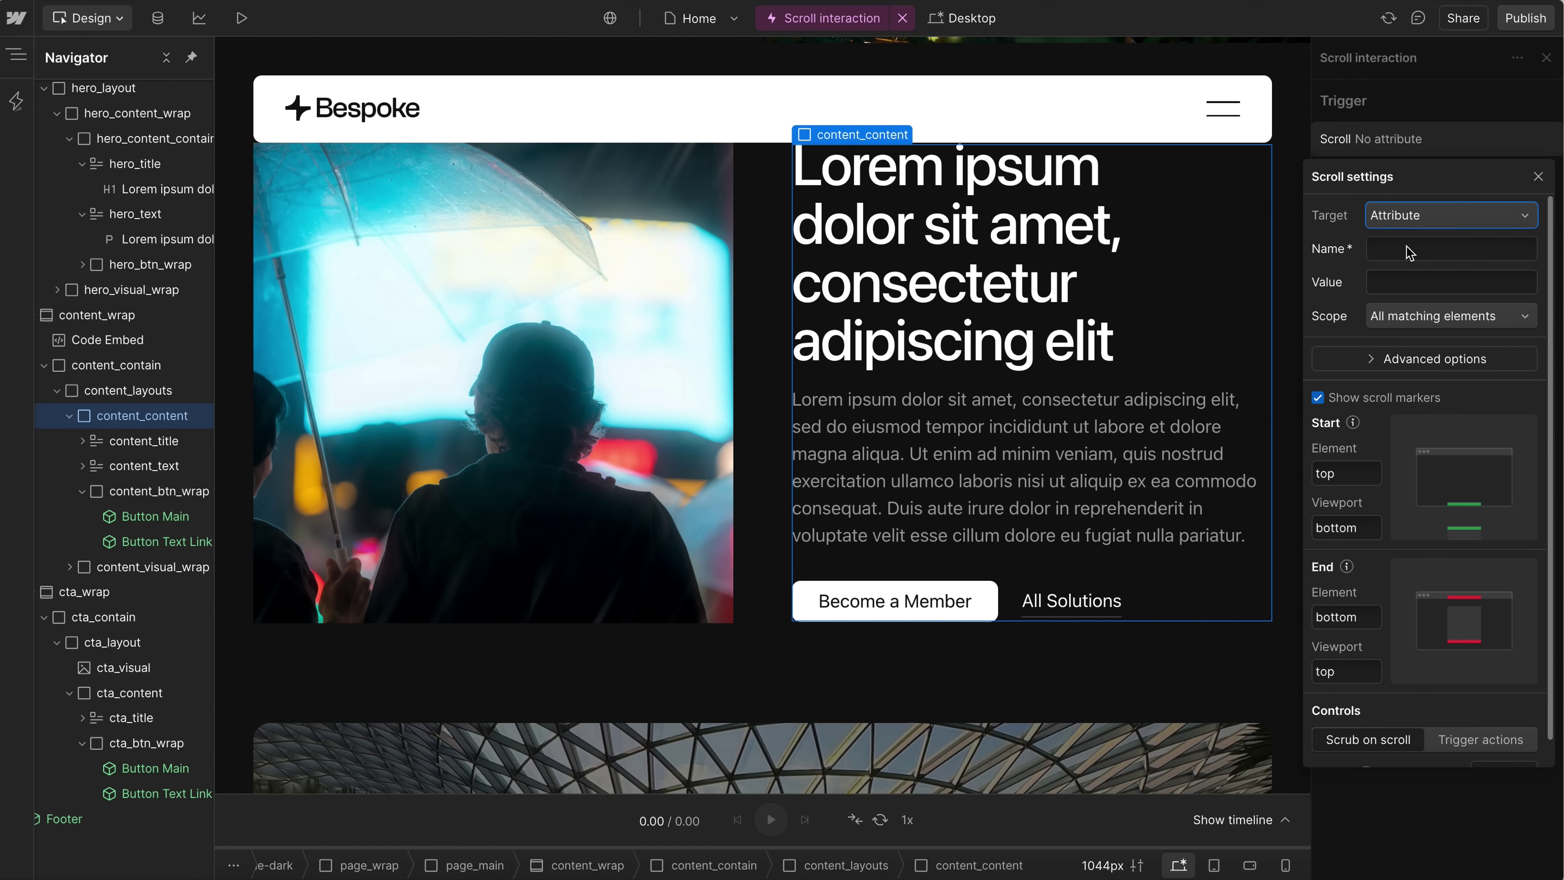
left_click(1416, 250)
type("data")
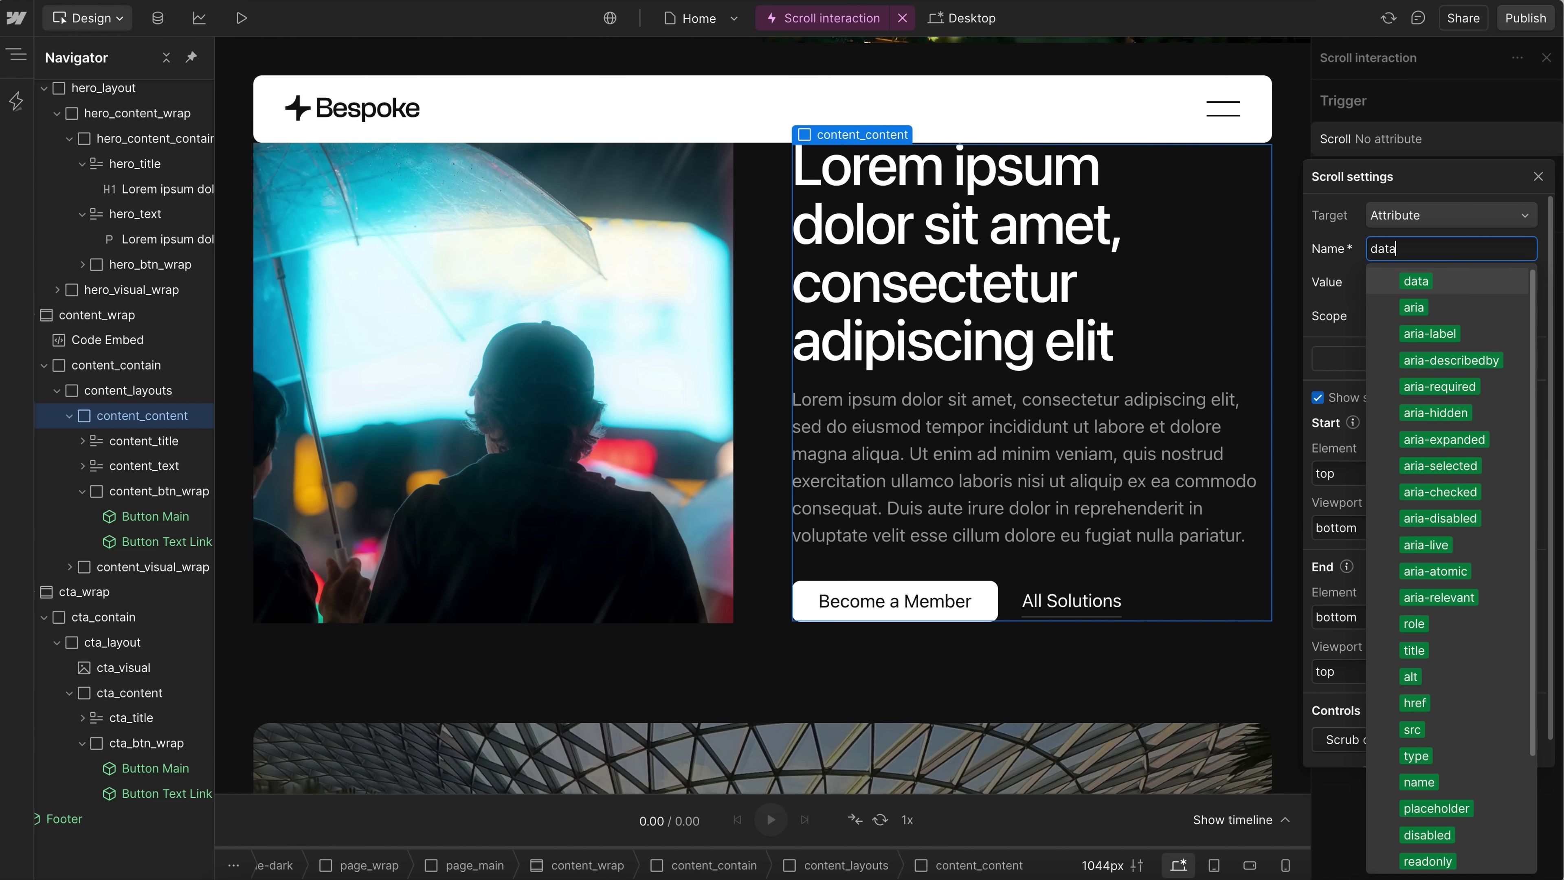
type("-reve")
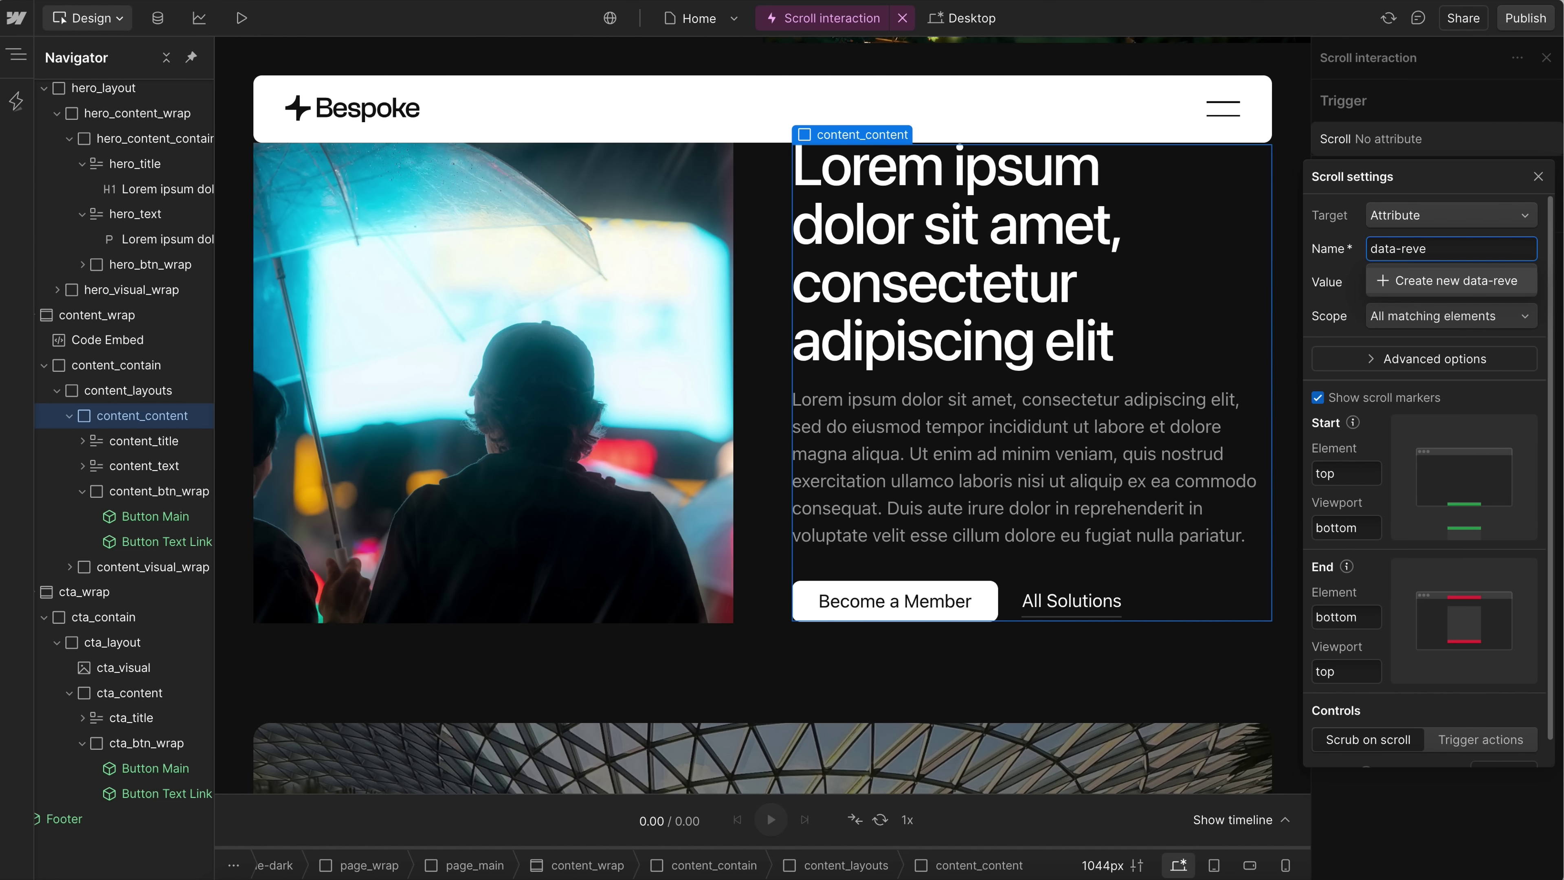
type("el-content")
key("Return")
left_click(1402, 310)
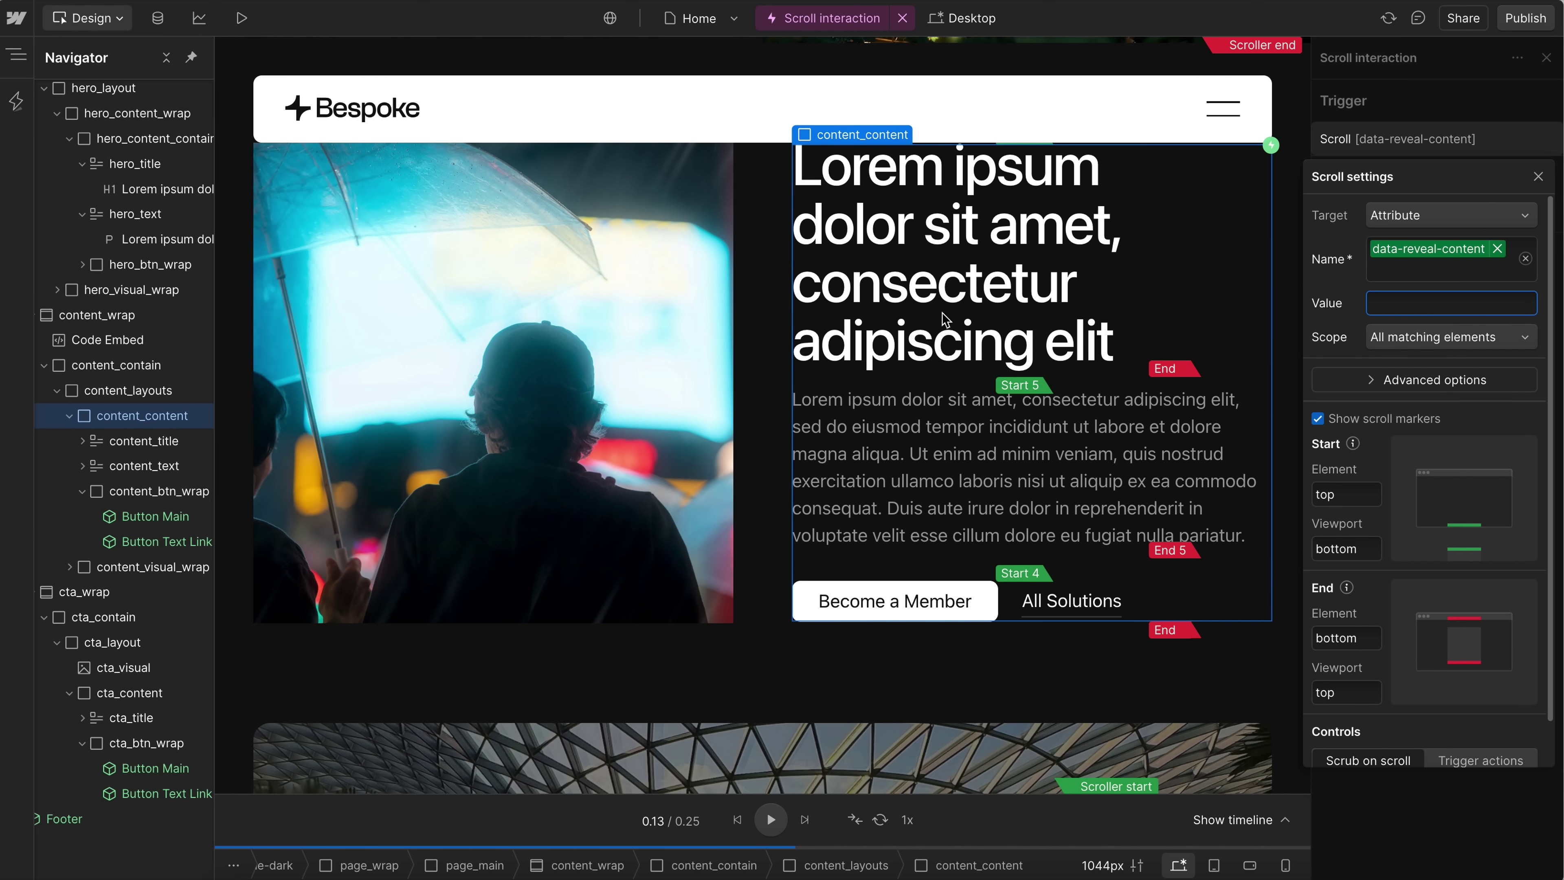
type("component")
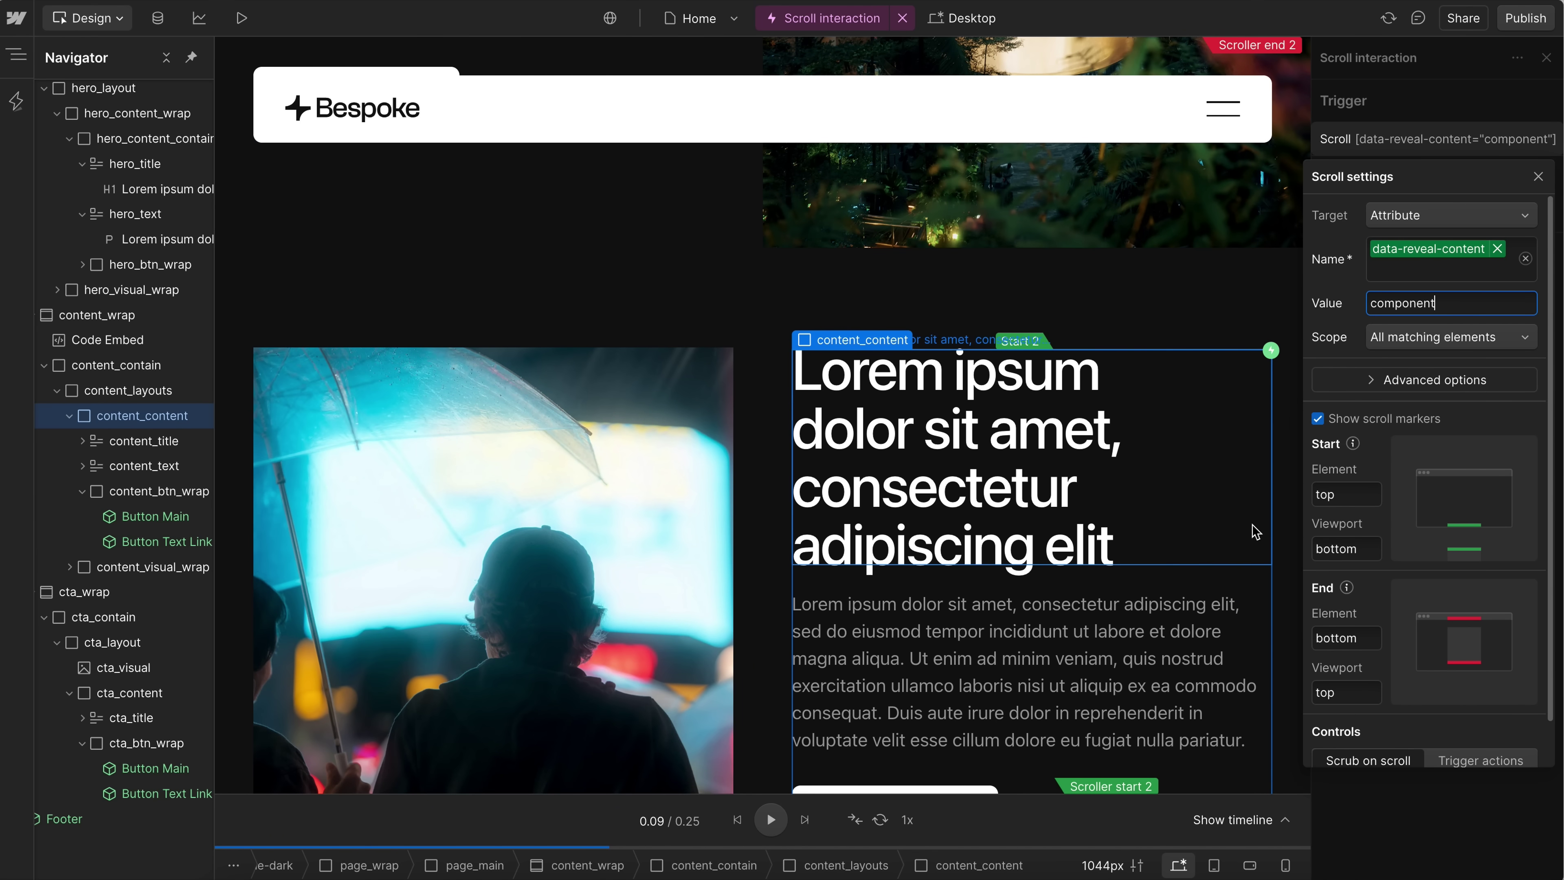
- Examine how the scroll markers move over the content section, briefly switching their display off and on again
scroll(1188, 542, "up", 5)
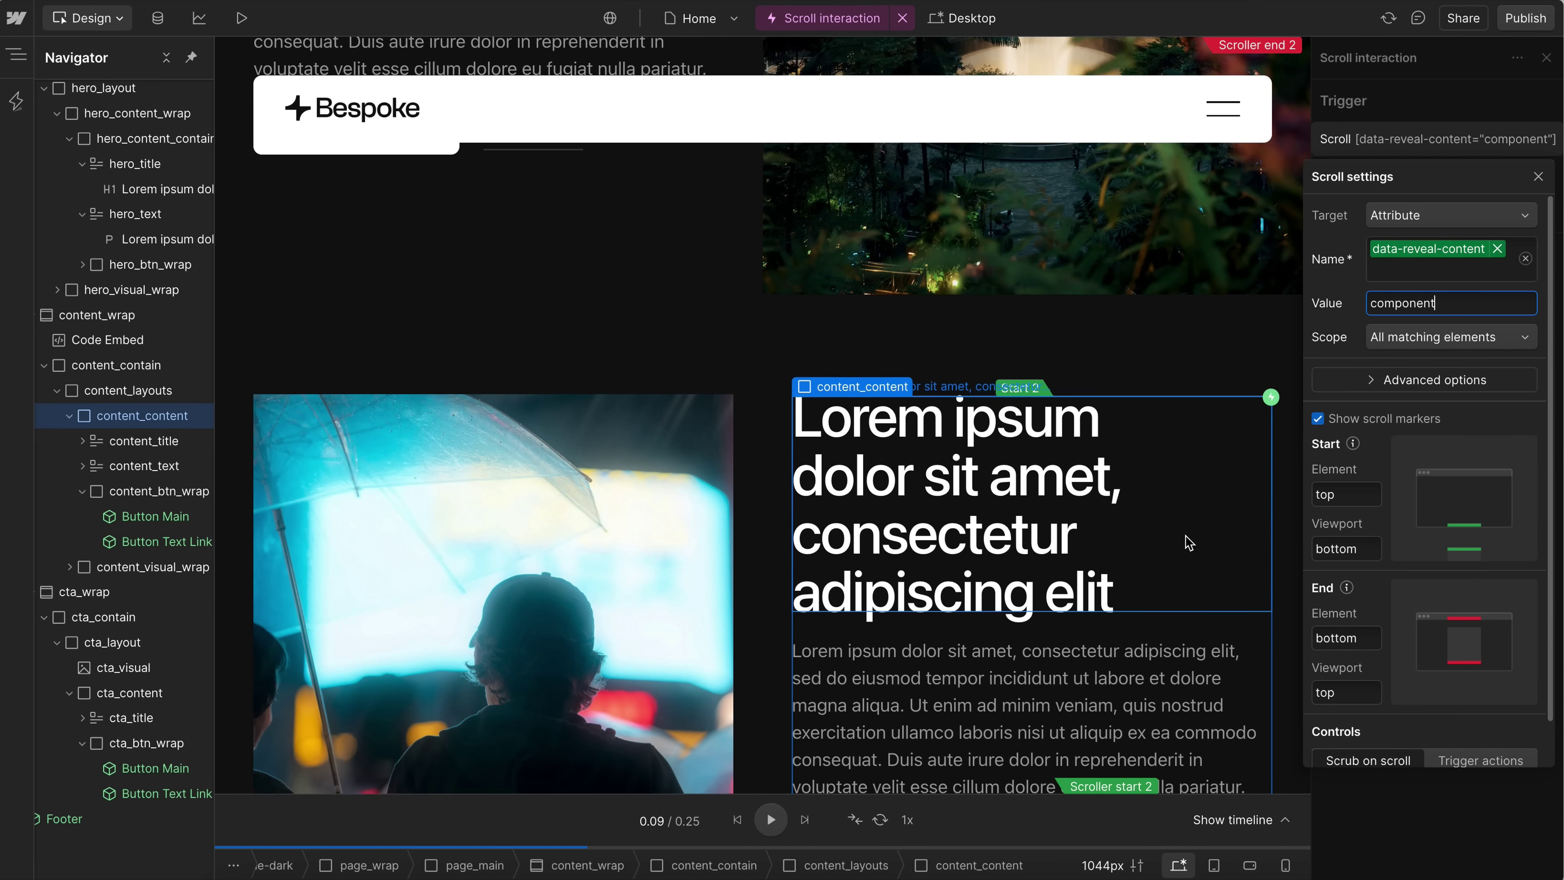
scroll(1188, 542, "up", 1)
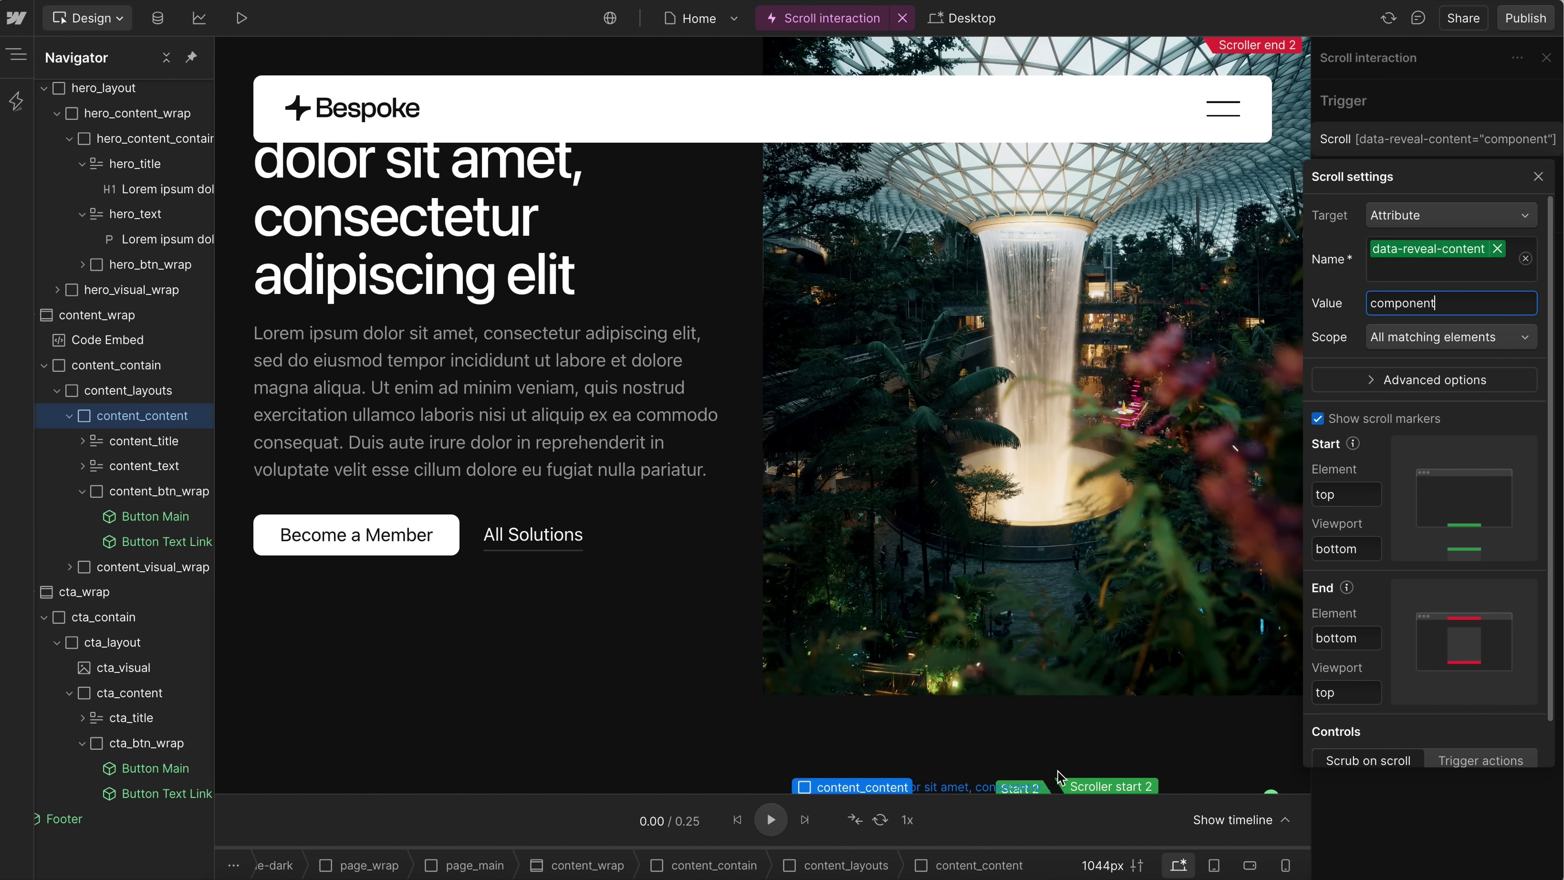
left_click(1367, 495)
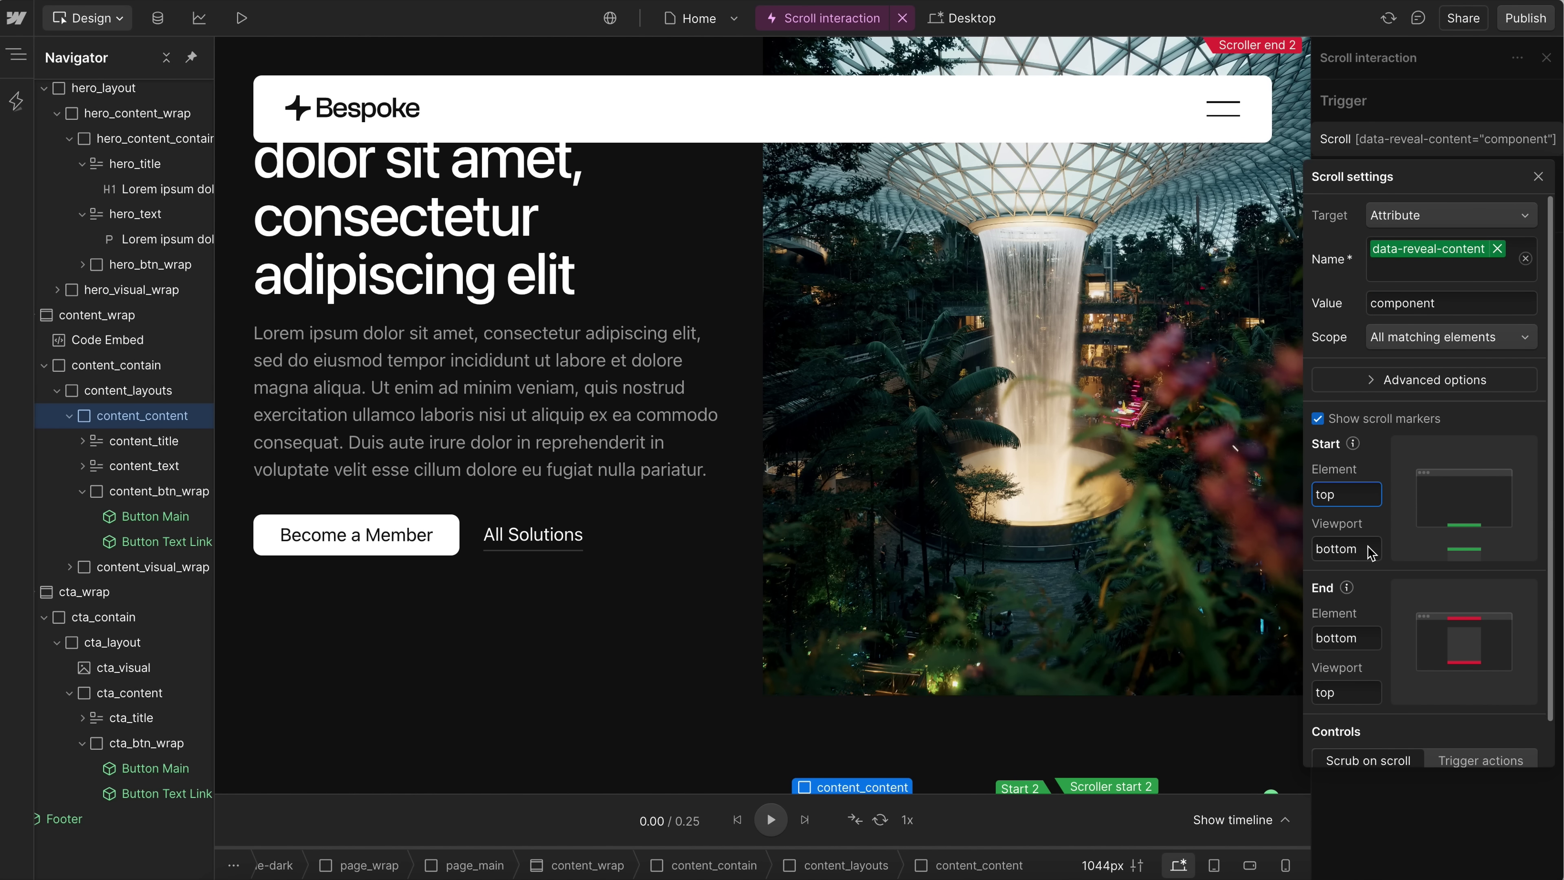
scroll(1201, 555, "down", 3)
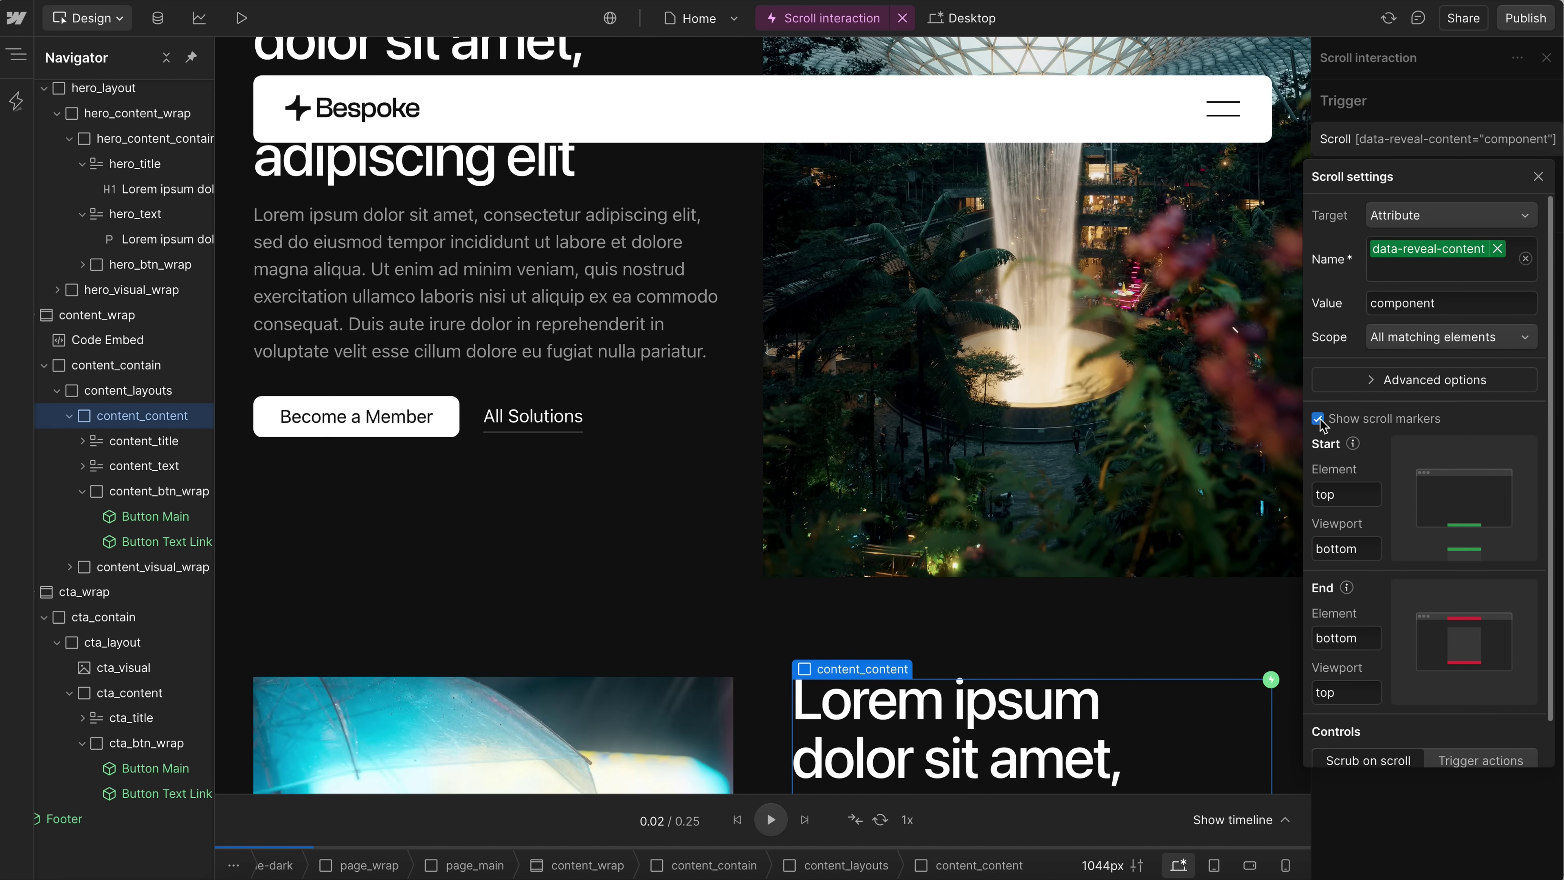
left_click(1318, 421)
scroll(1299, 487, "down", 2)
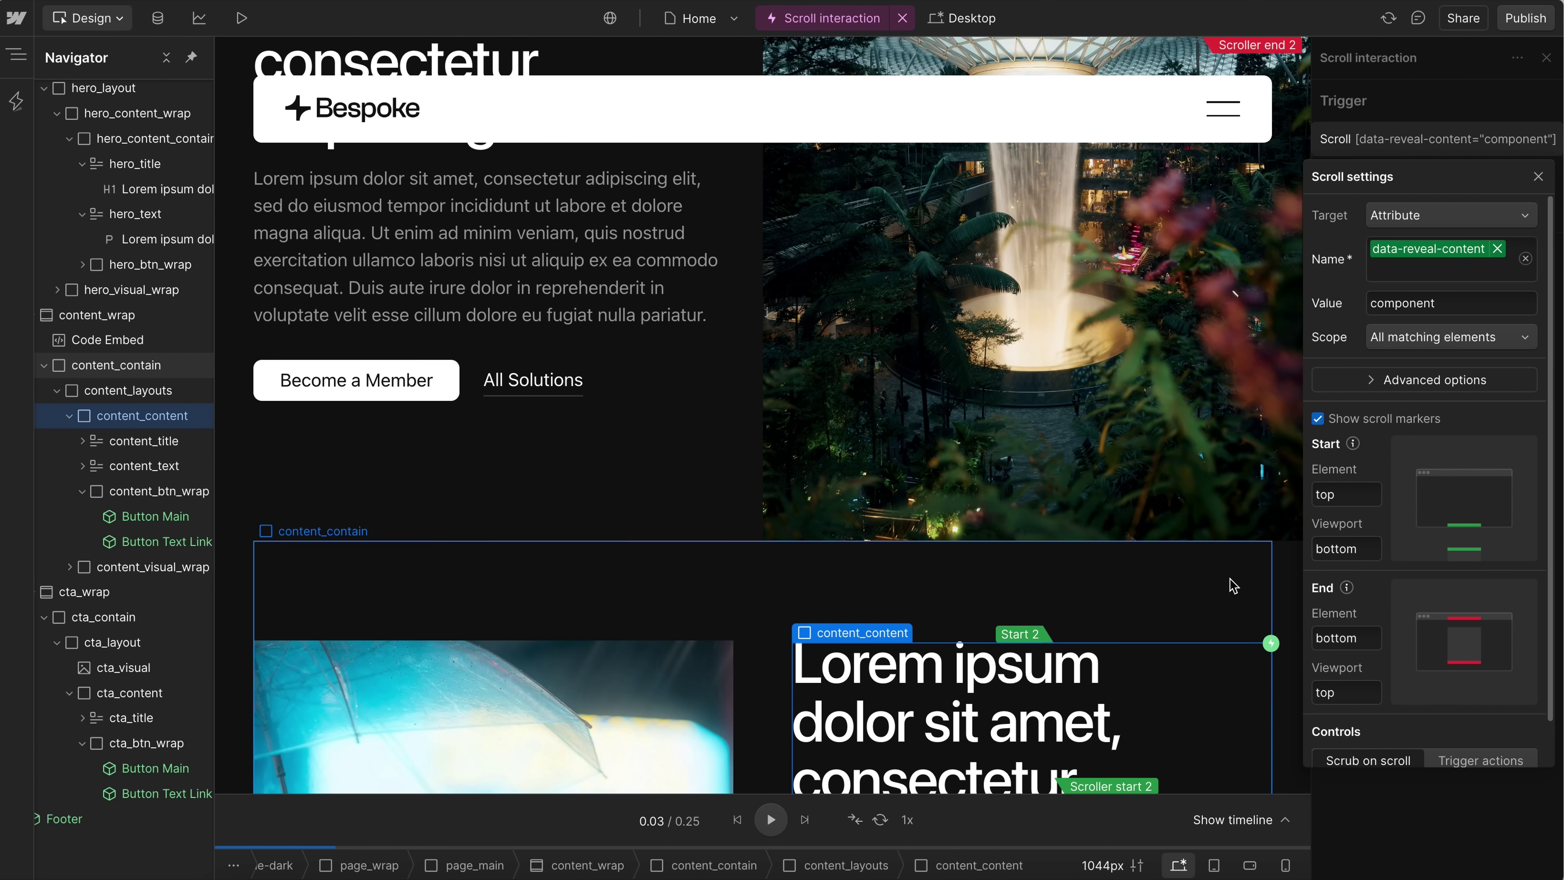
- Set the scroll start's viewport position to 80% and check where its marker meets the content block
left_click(1366, 549)
double_click(1368, 546)
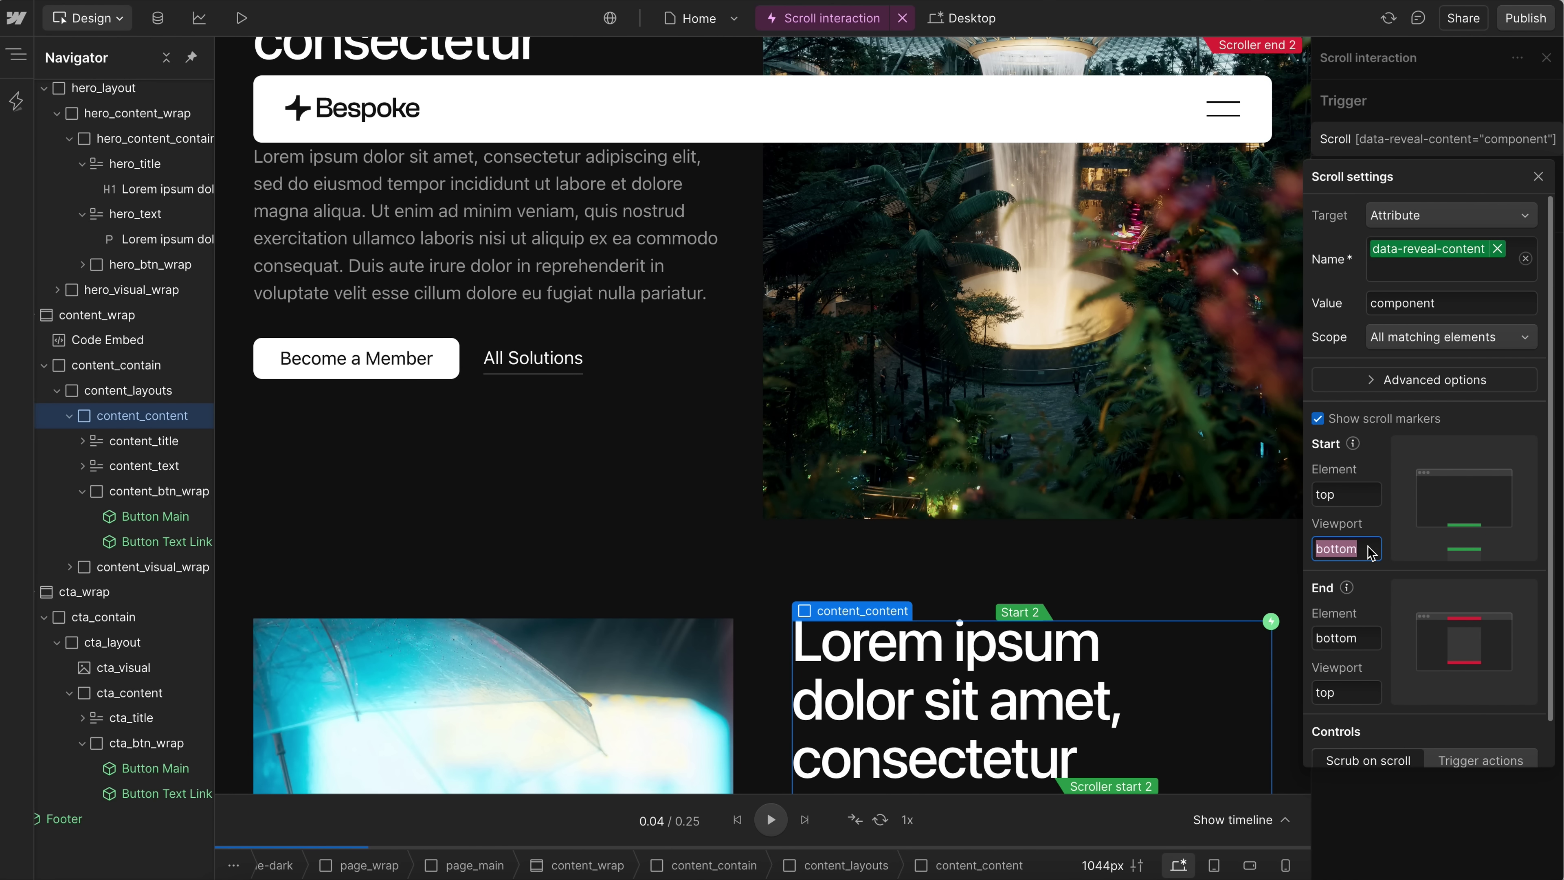
type("80%")
scroll(1082, 548, "up", 2)
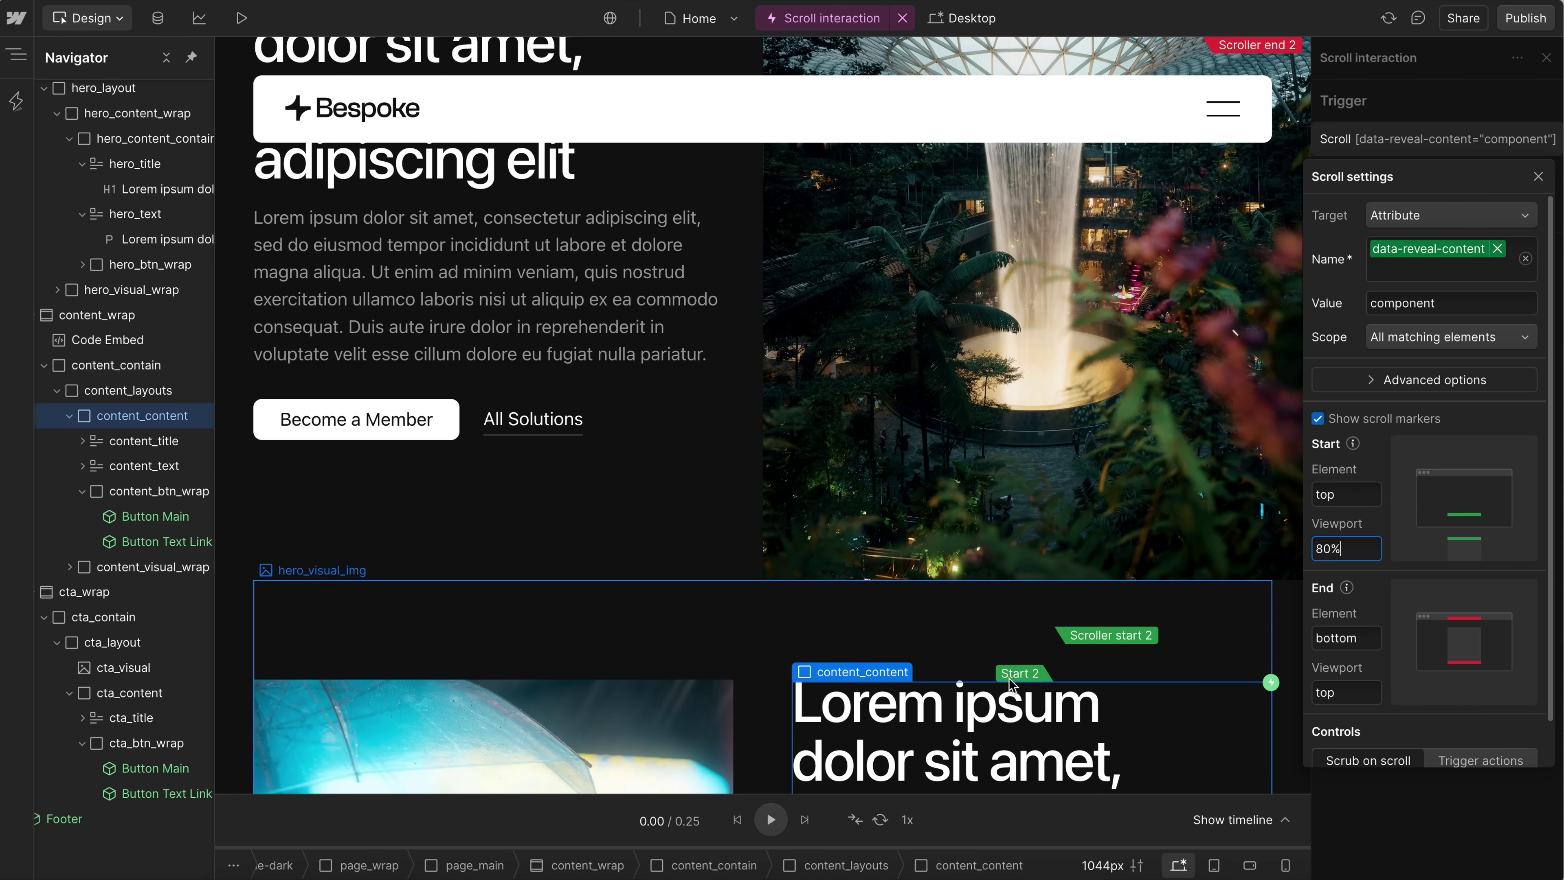
scroll(1360, 554, "down", 2)
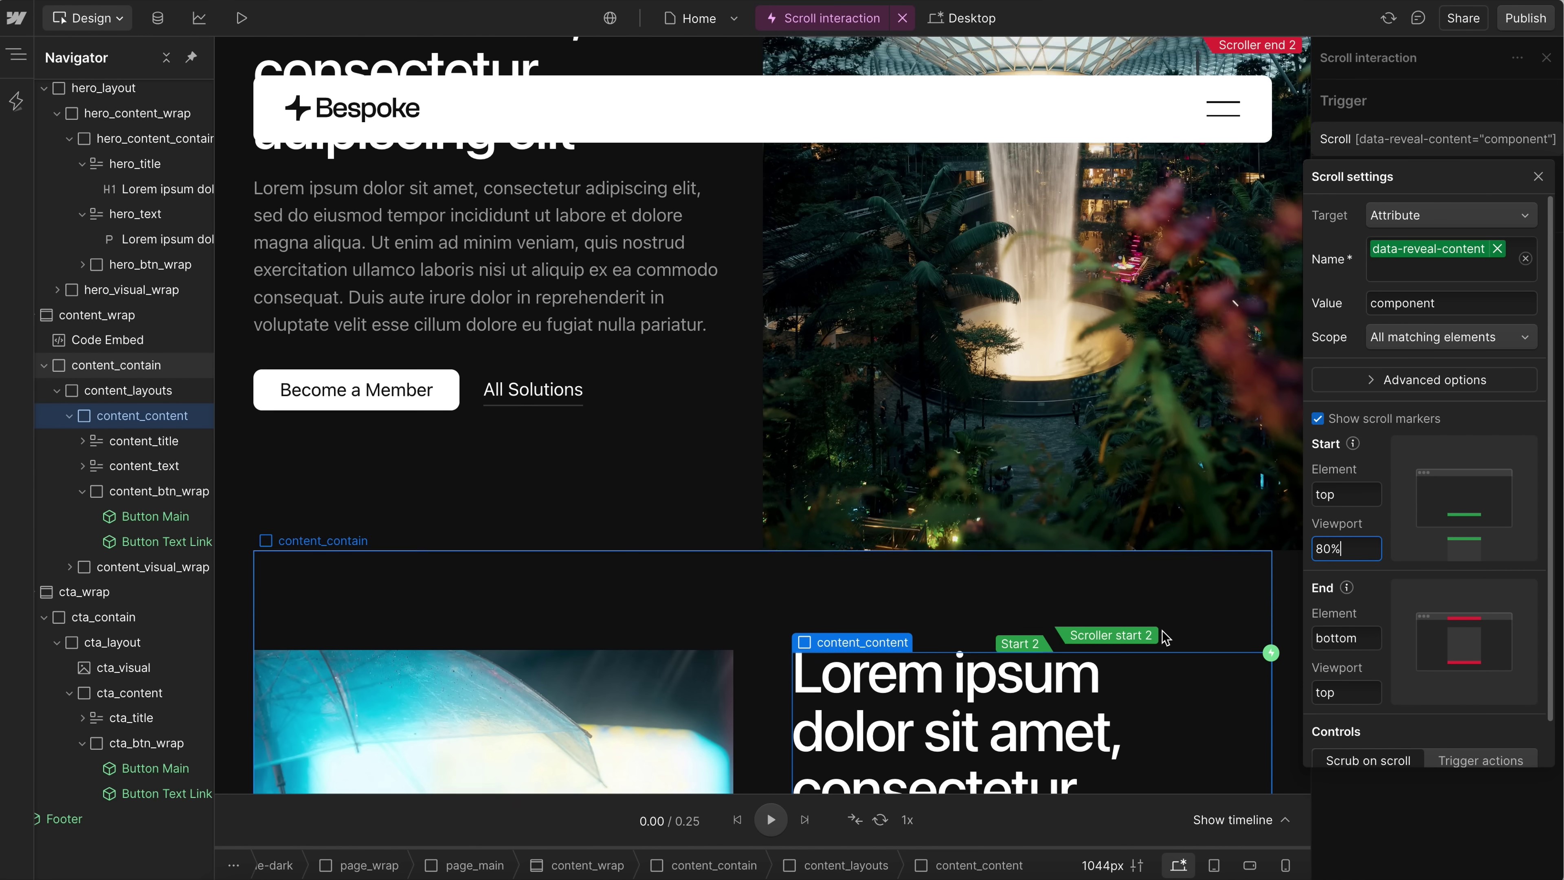
- Restore the scroll start's viewport position to bottom and check its marker on the page
key("ctrl+a")
type("bot")
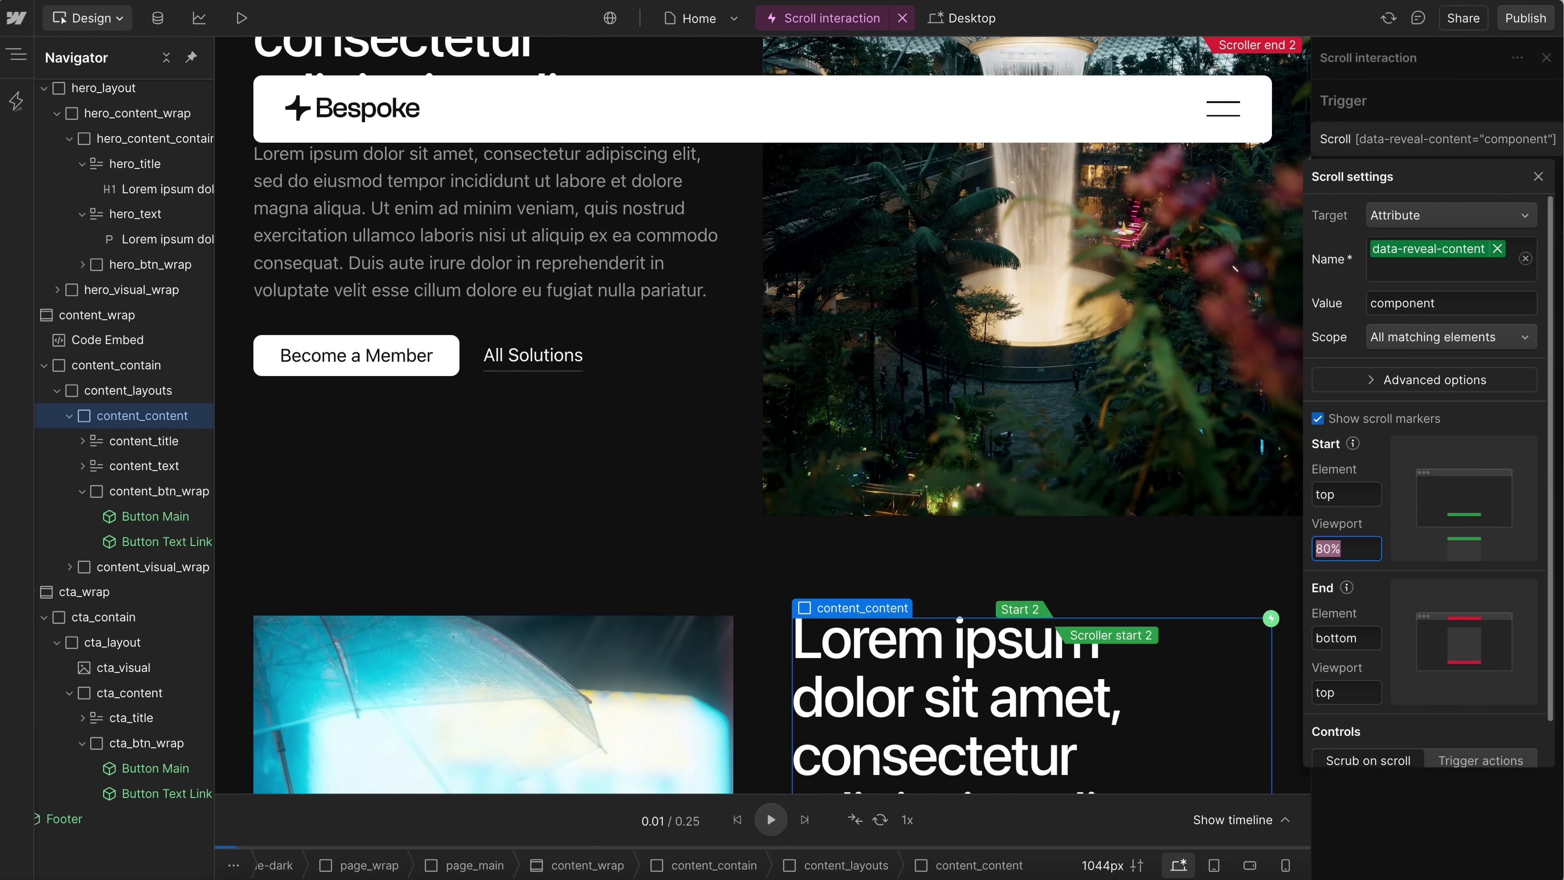
type("tom")
scroll(1155, 538, "up", 9)
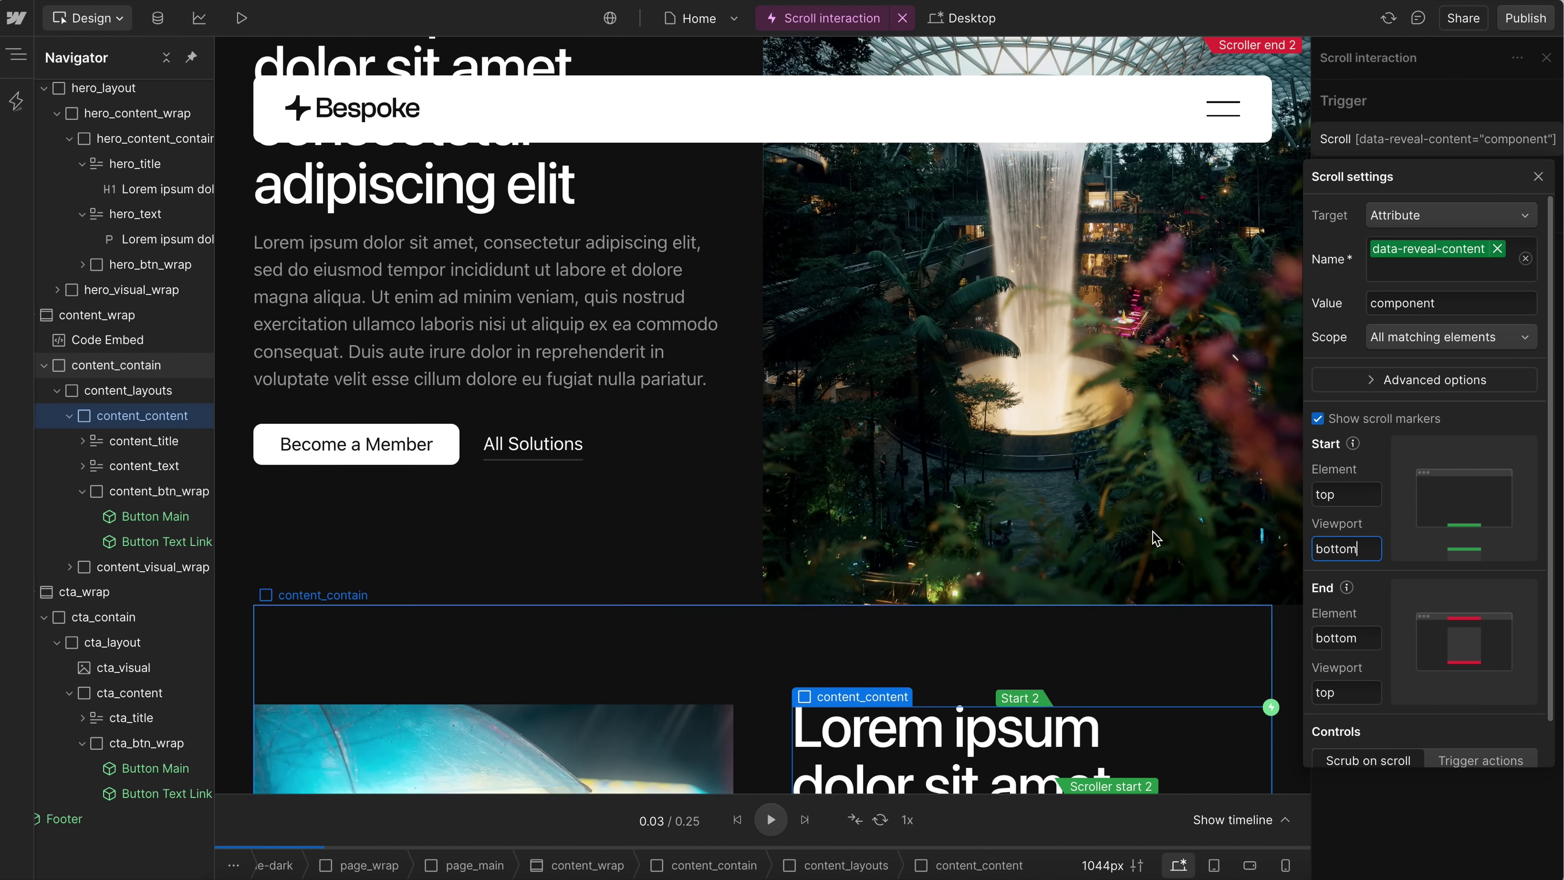
scroll(1155, 538, "down", 3)
scroll(1152, 537, "down", 3)
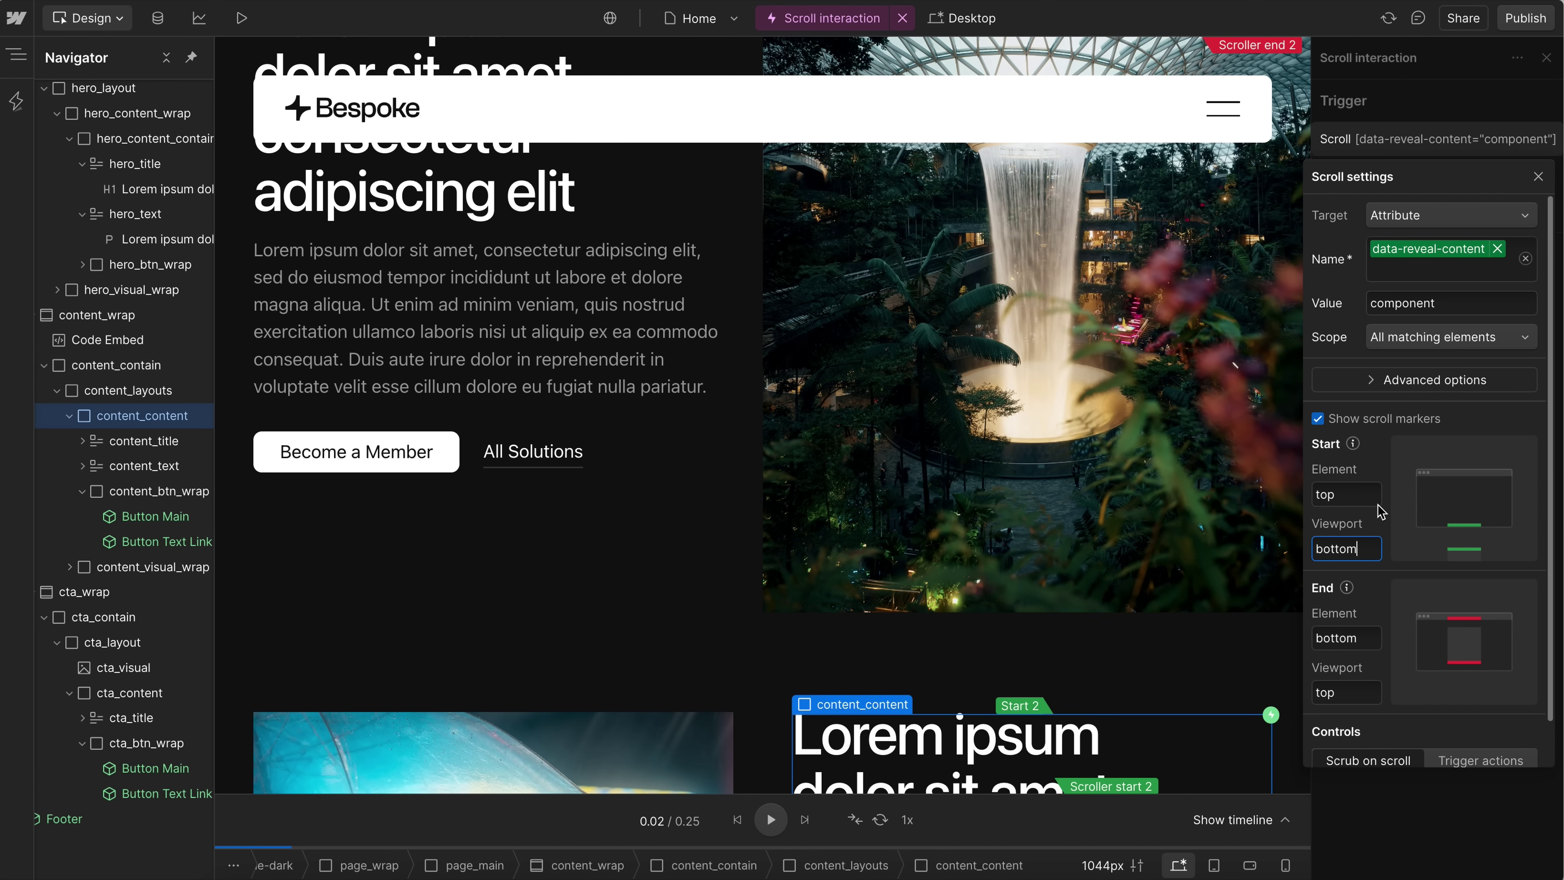
- Set the scroll end to the element's top at 70% of the viewport
left_click(1334, 494)
scroll(1359, 558, "down", 1)
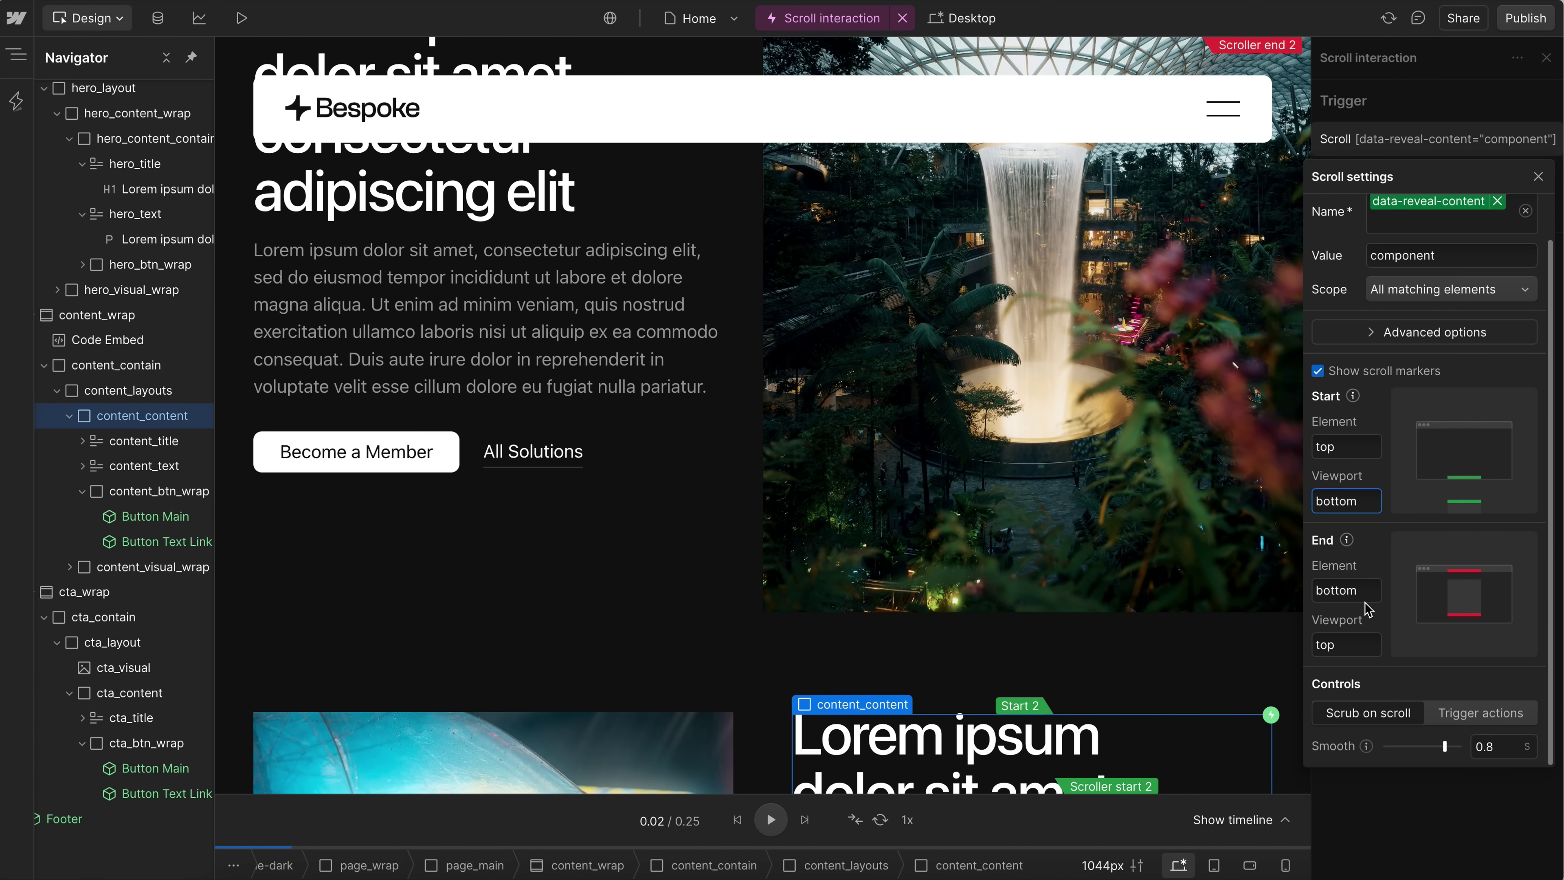
left_click(1315, 597)
key("ctrl+a")
type("to")
left_click(1354, 644)
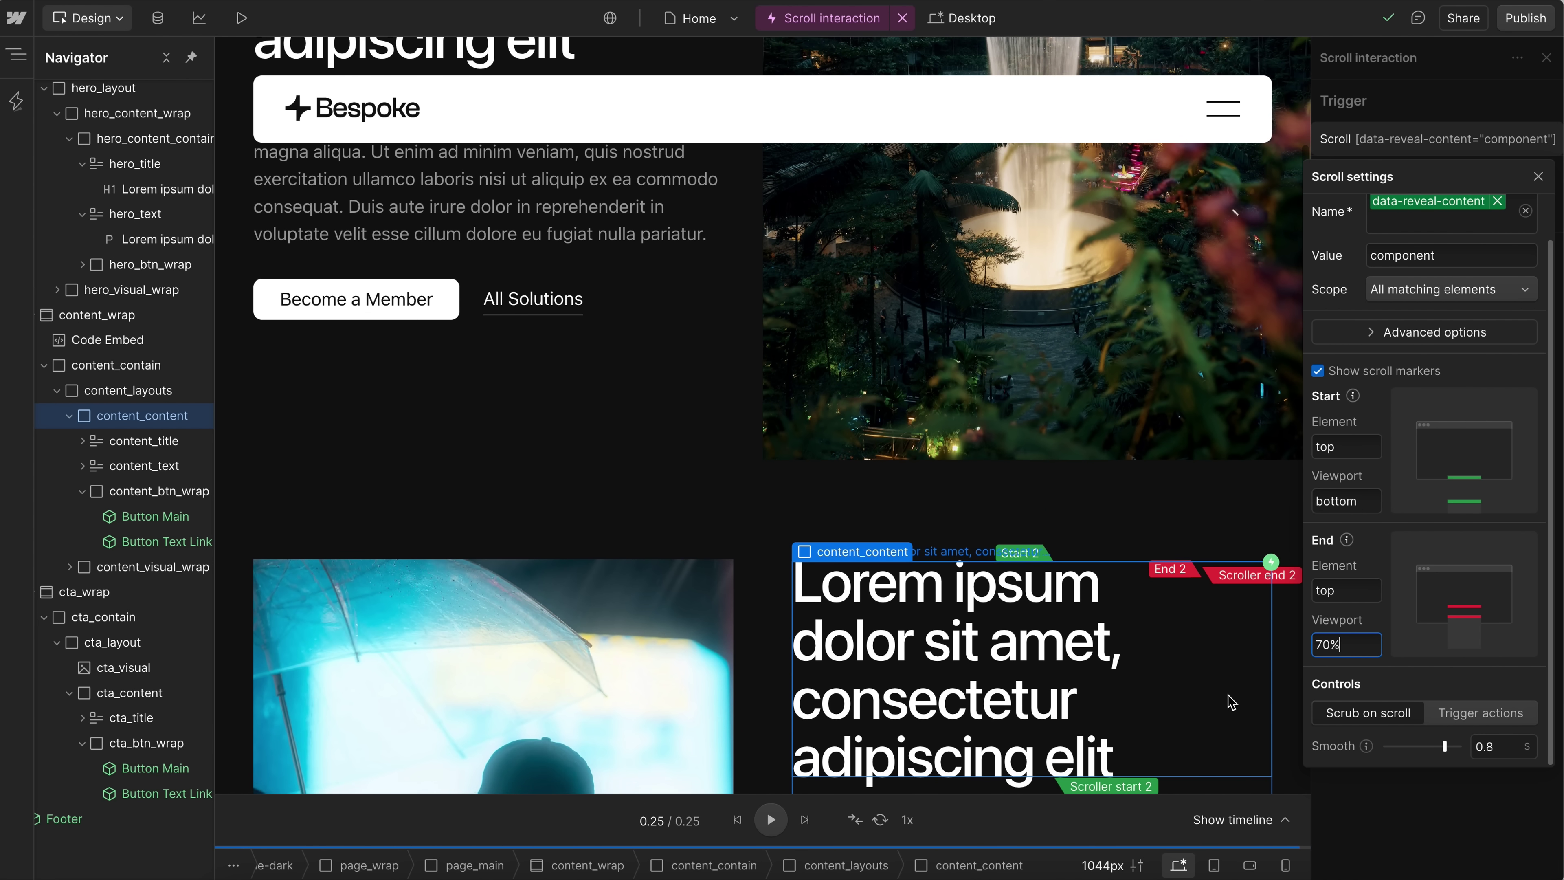
- Switch the scroll controls to trigger actions and set the Enter action to None
left_click(1476, 720)
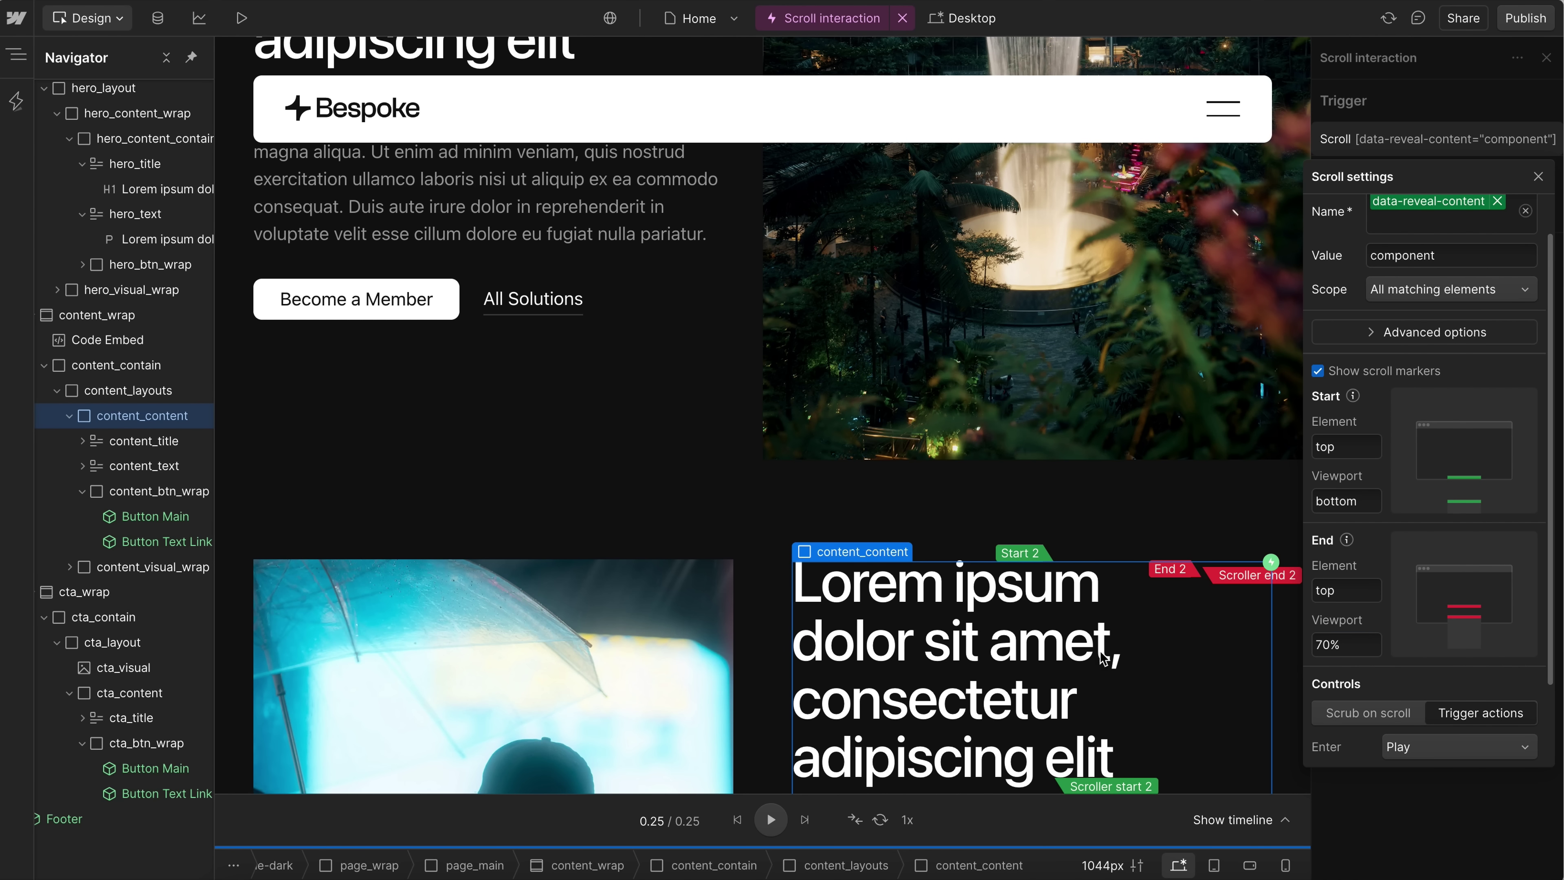
scroll(1376, 687, "down", 1)
scroll(1376, 687, "down", 2)
scroll(1049, 589, "up", 4)
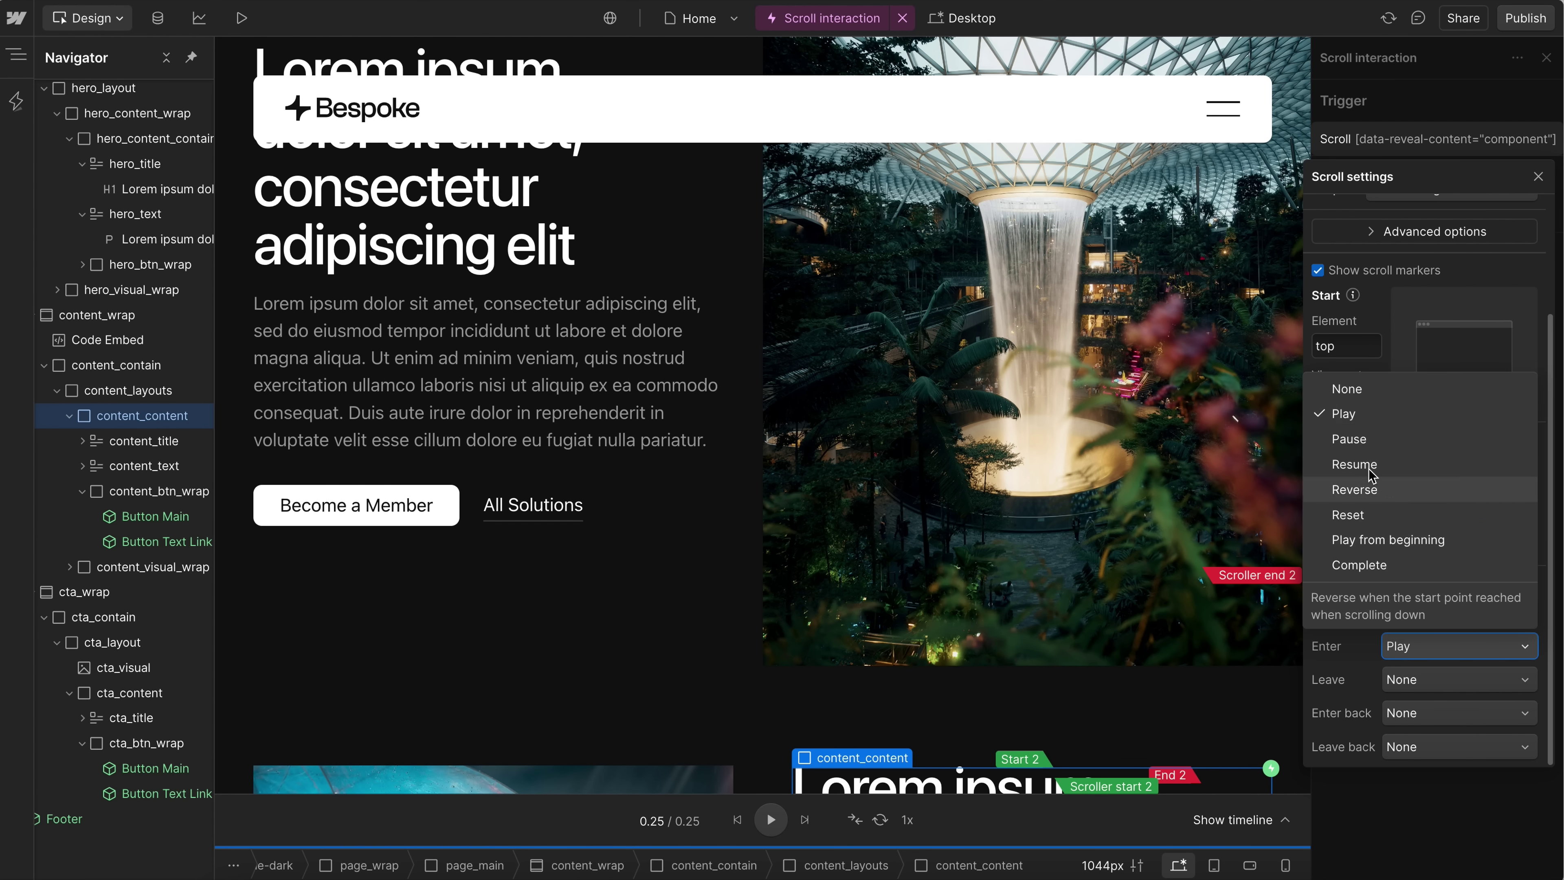
left_click(1351, 394)
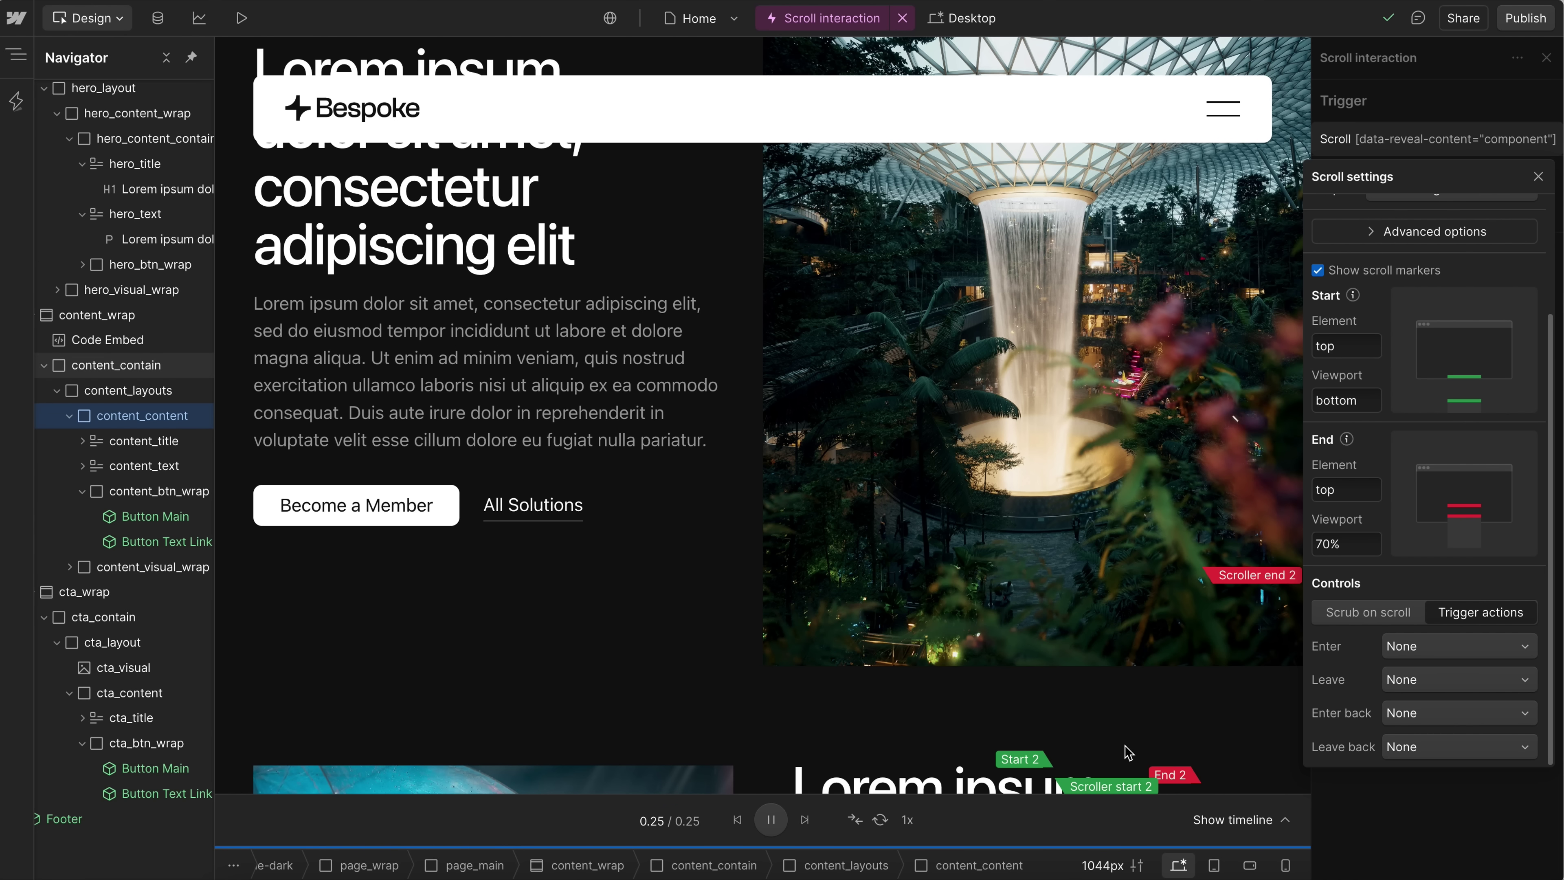
- Set the trigger's Leave action to Play after checking the end markers on the page
scroll(1124, 742, "down", 3)
scroll(1125, 743, "down", 1)
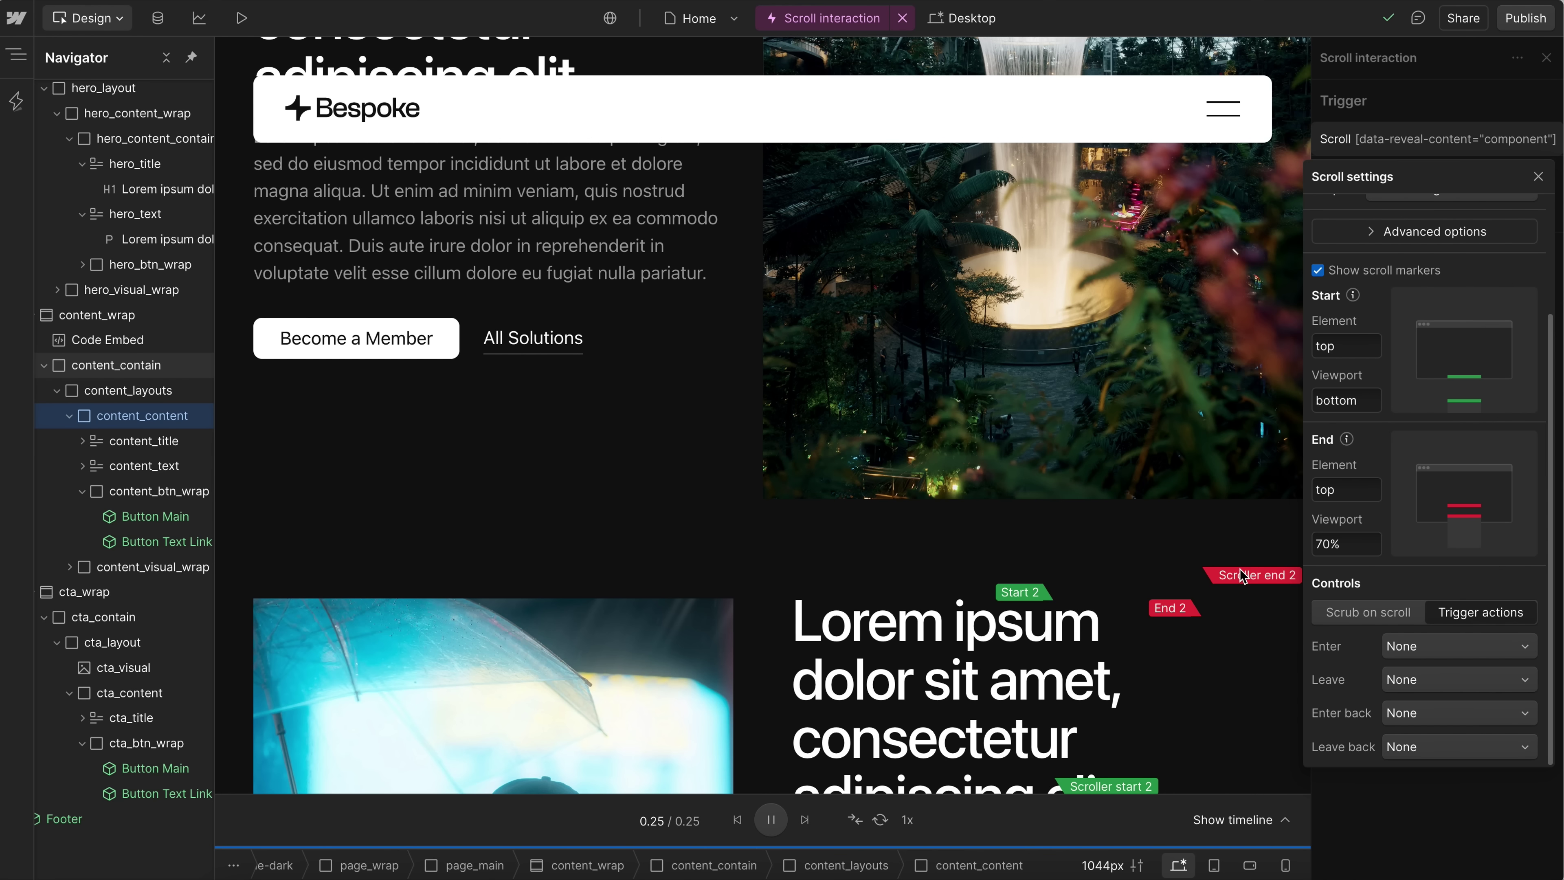
scroll(1241, 575, "down", 3)
left_click(1416, 679)
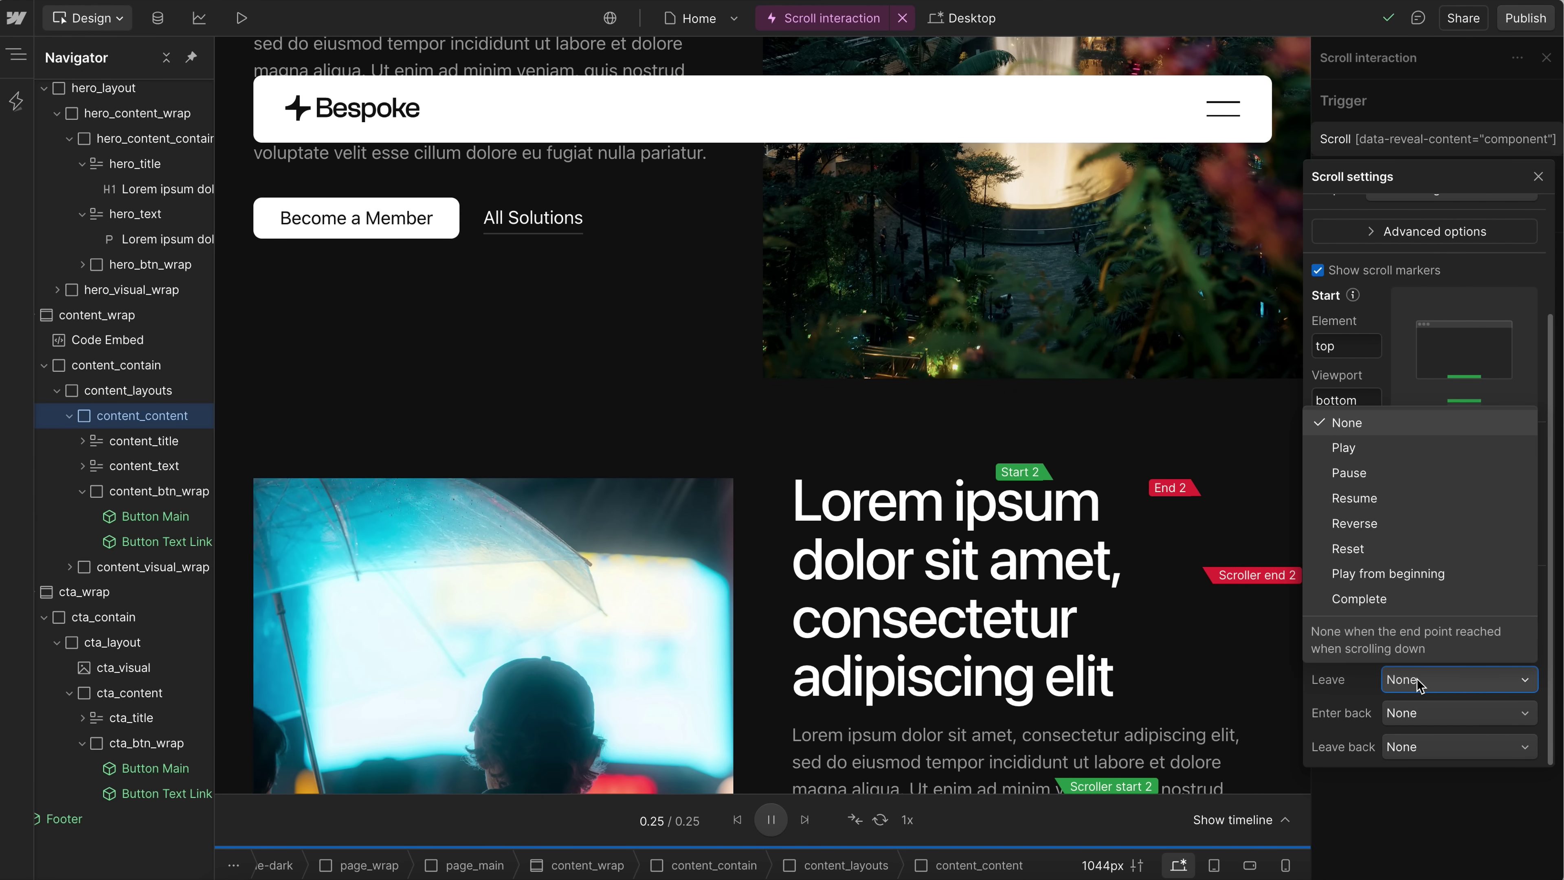
left_click(1385, 449)
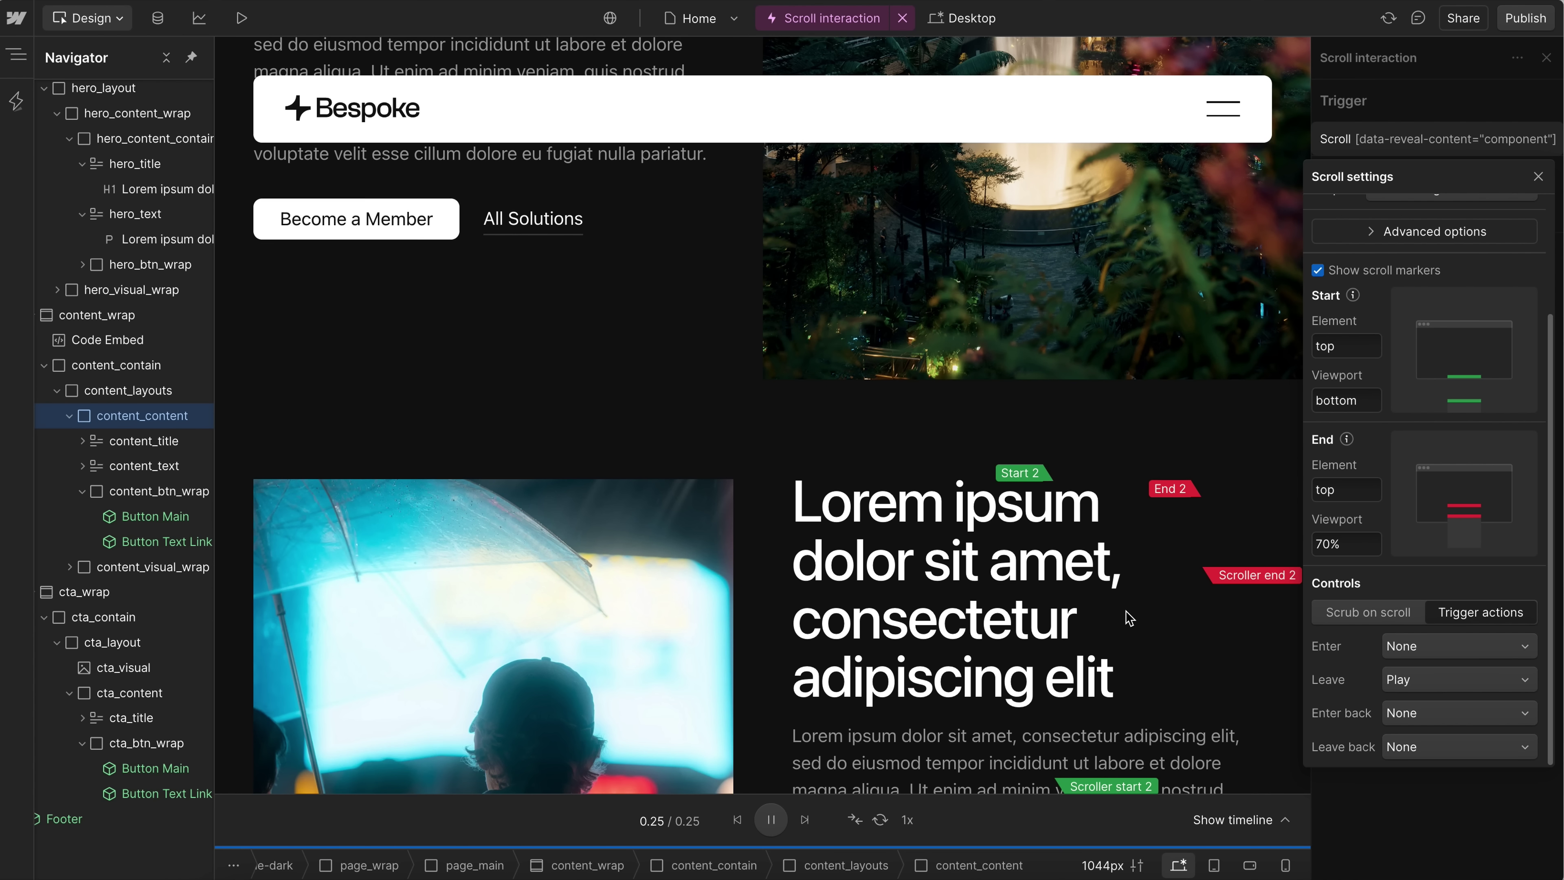
- Set the trigger's Leave back action to Reset, check the markers on the page and close the scroll settings
scroll(1125, 616, "up", 1)
scroll(1240, 603, "up", 2)
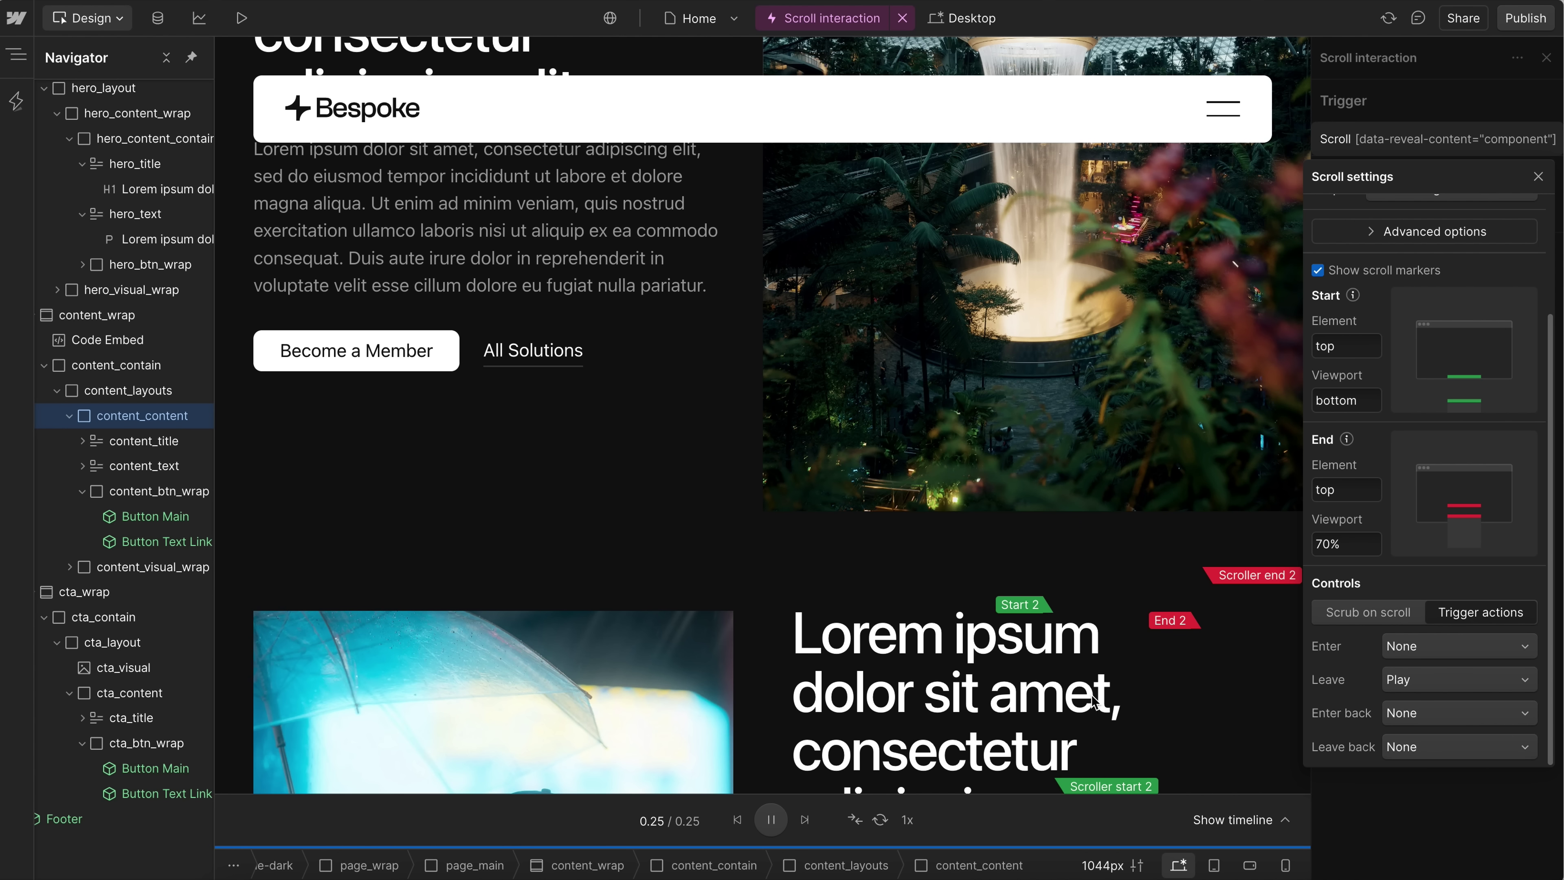
scroll(1093, 702, "up", 1)
scroll(1093, 702, "up", 3)
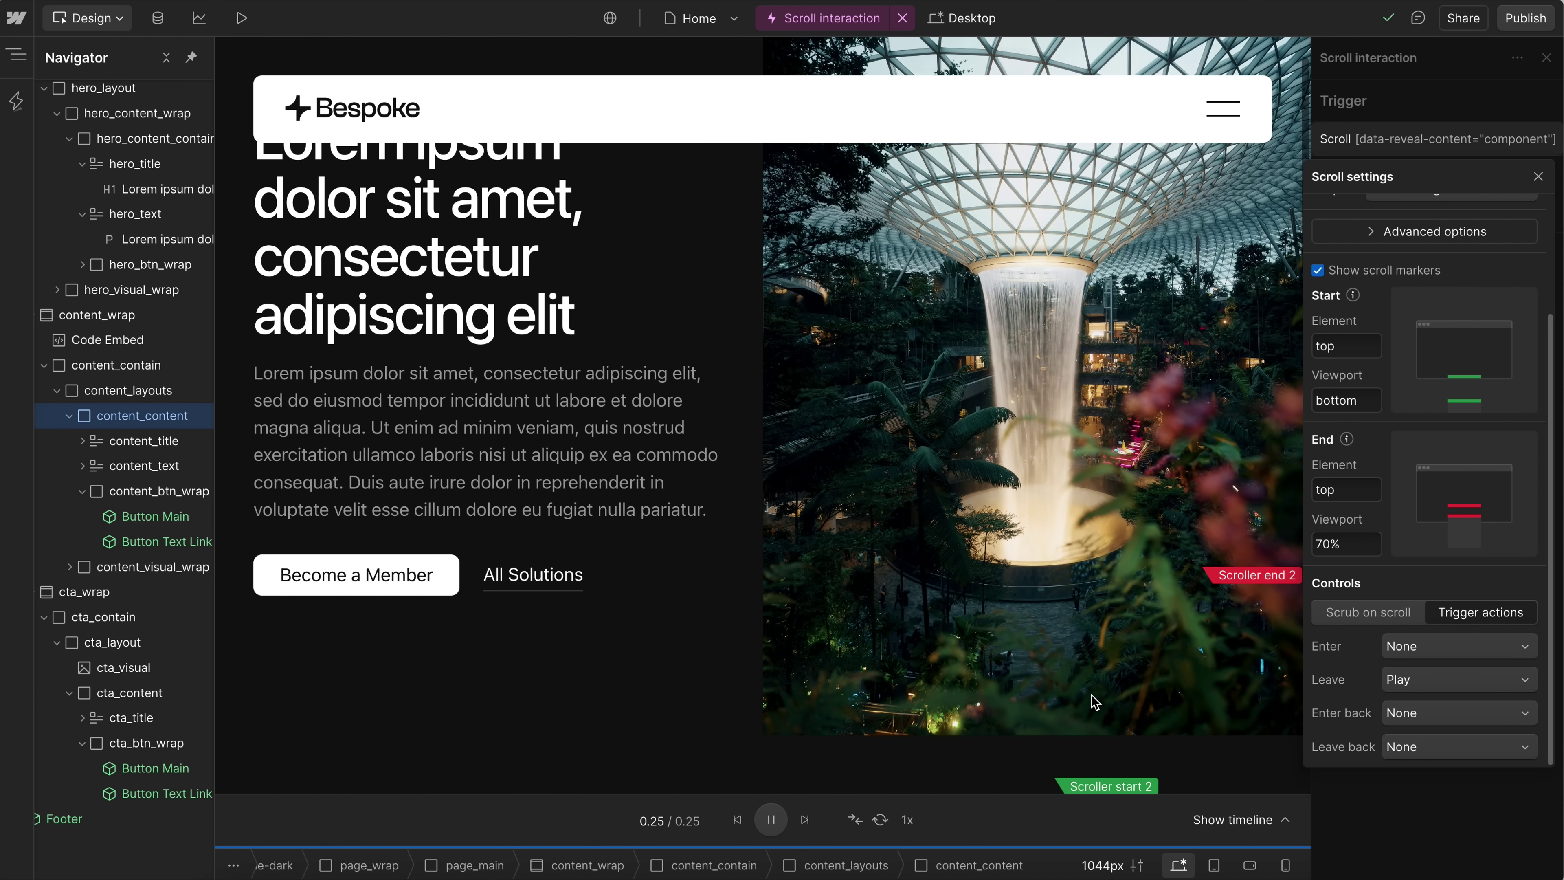
left_click(1408, 746)
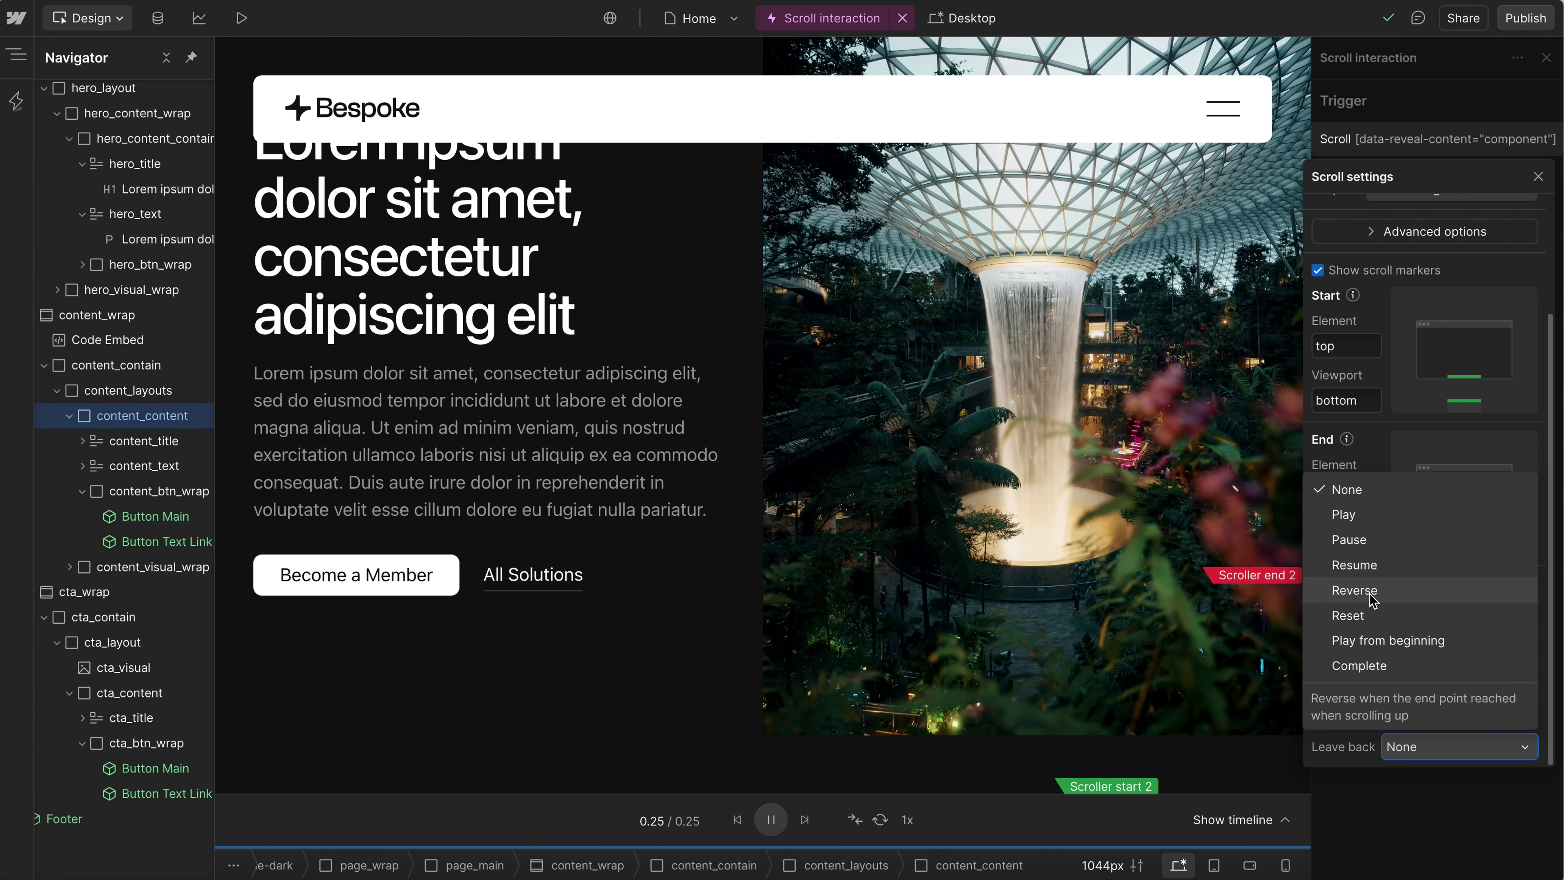
left_click(1355, 614)
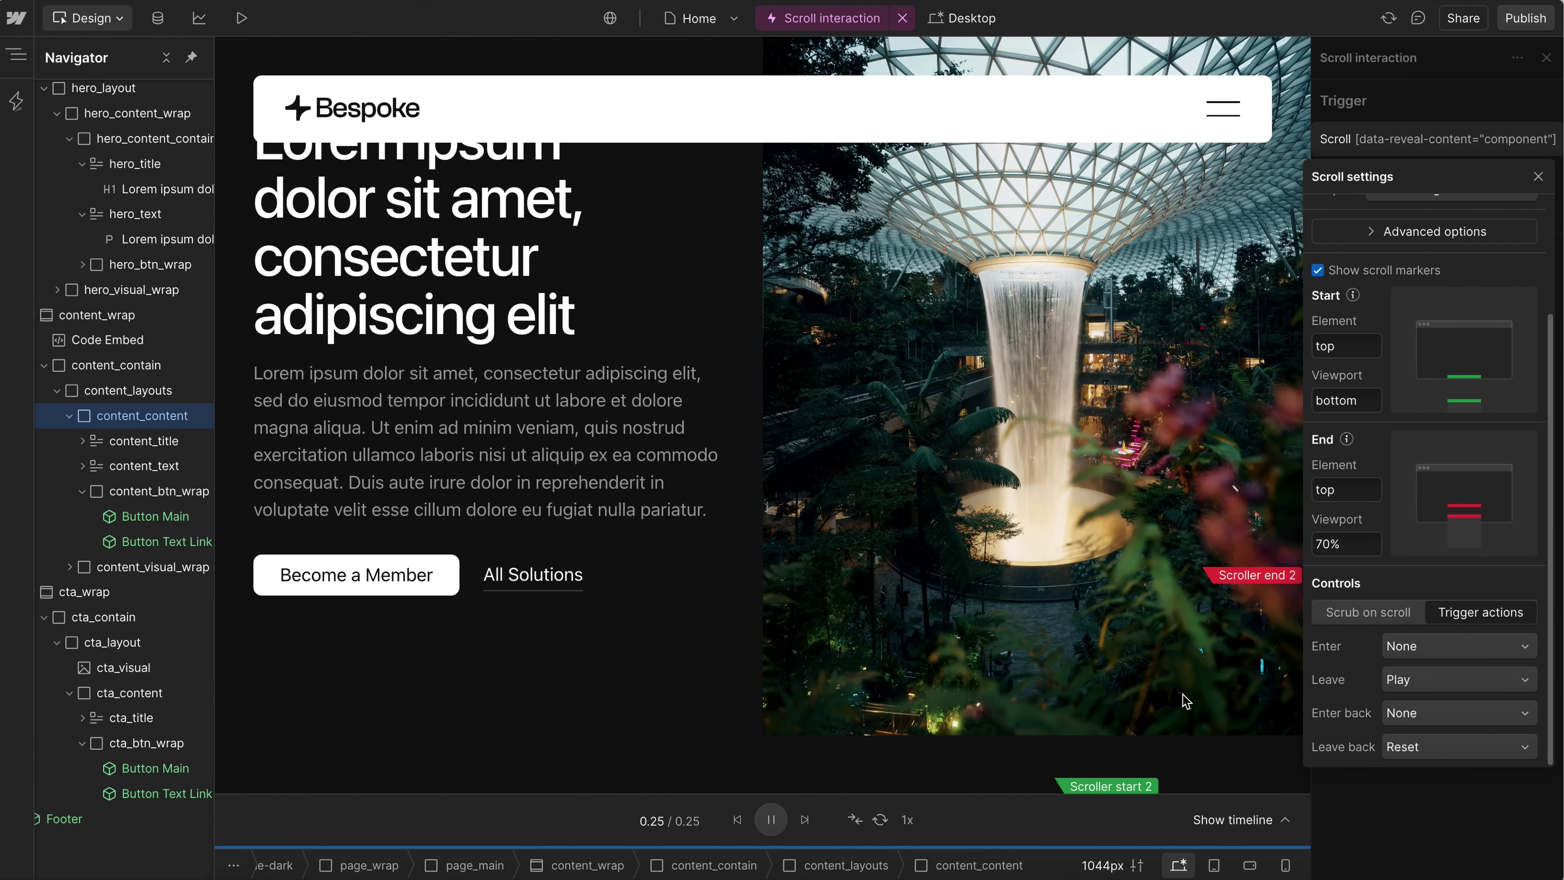
scroll(1183, 694, "down", 3)
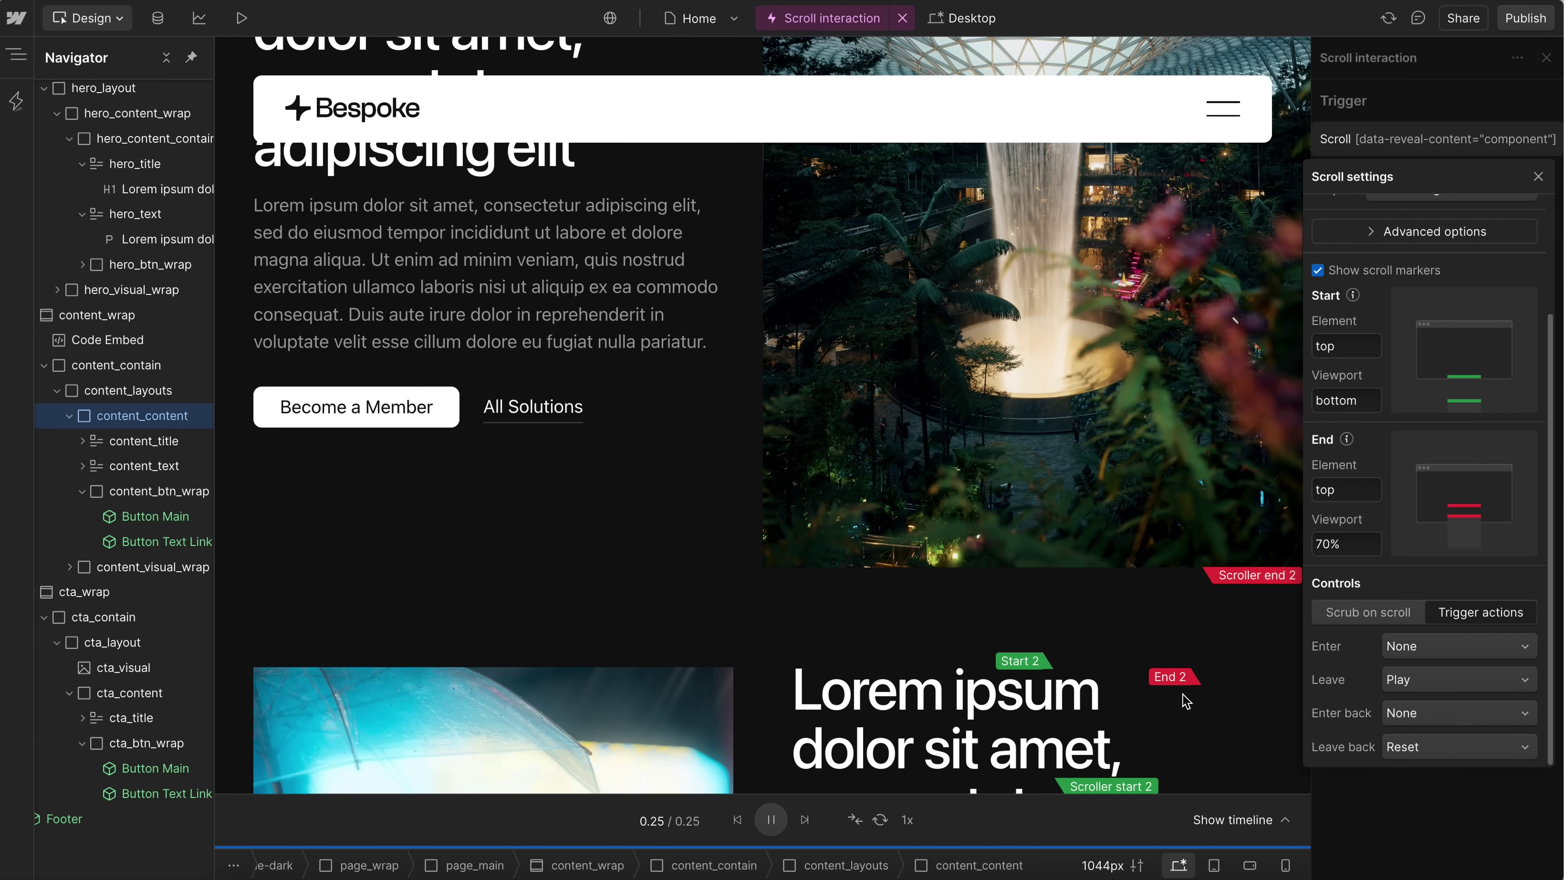
scroll(1185, 701, "down", 4)
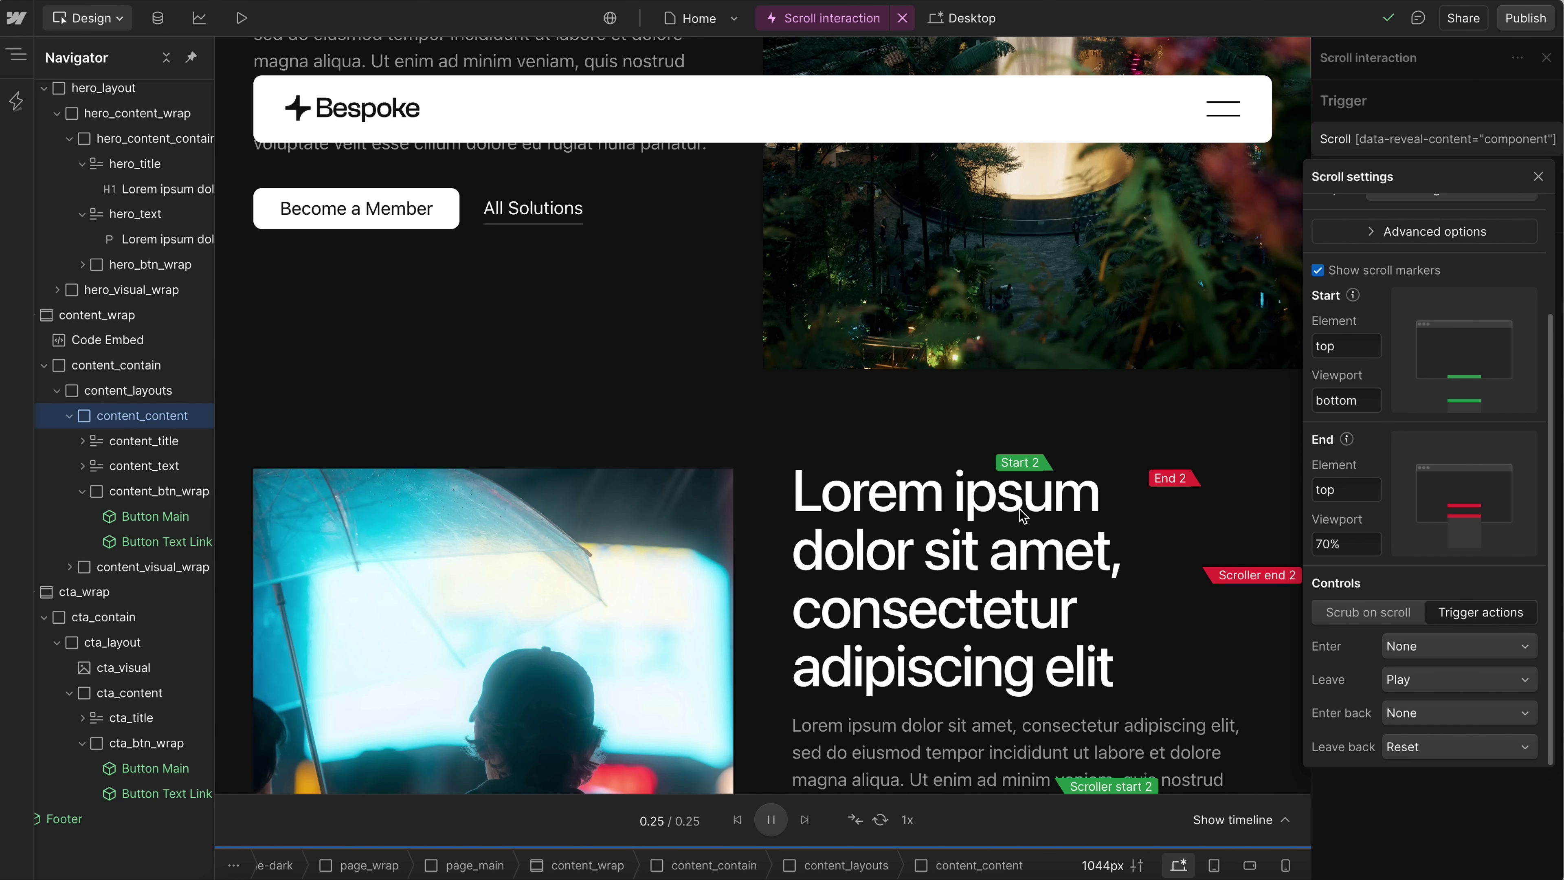
left_click(1449, 820)
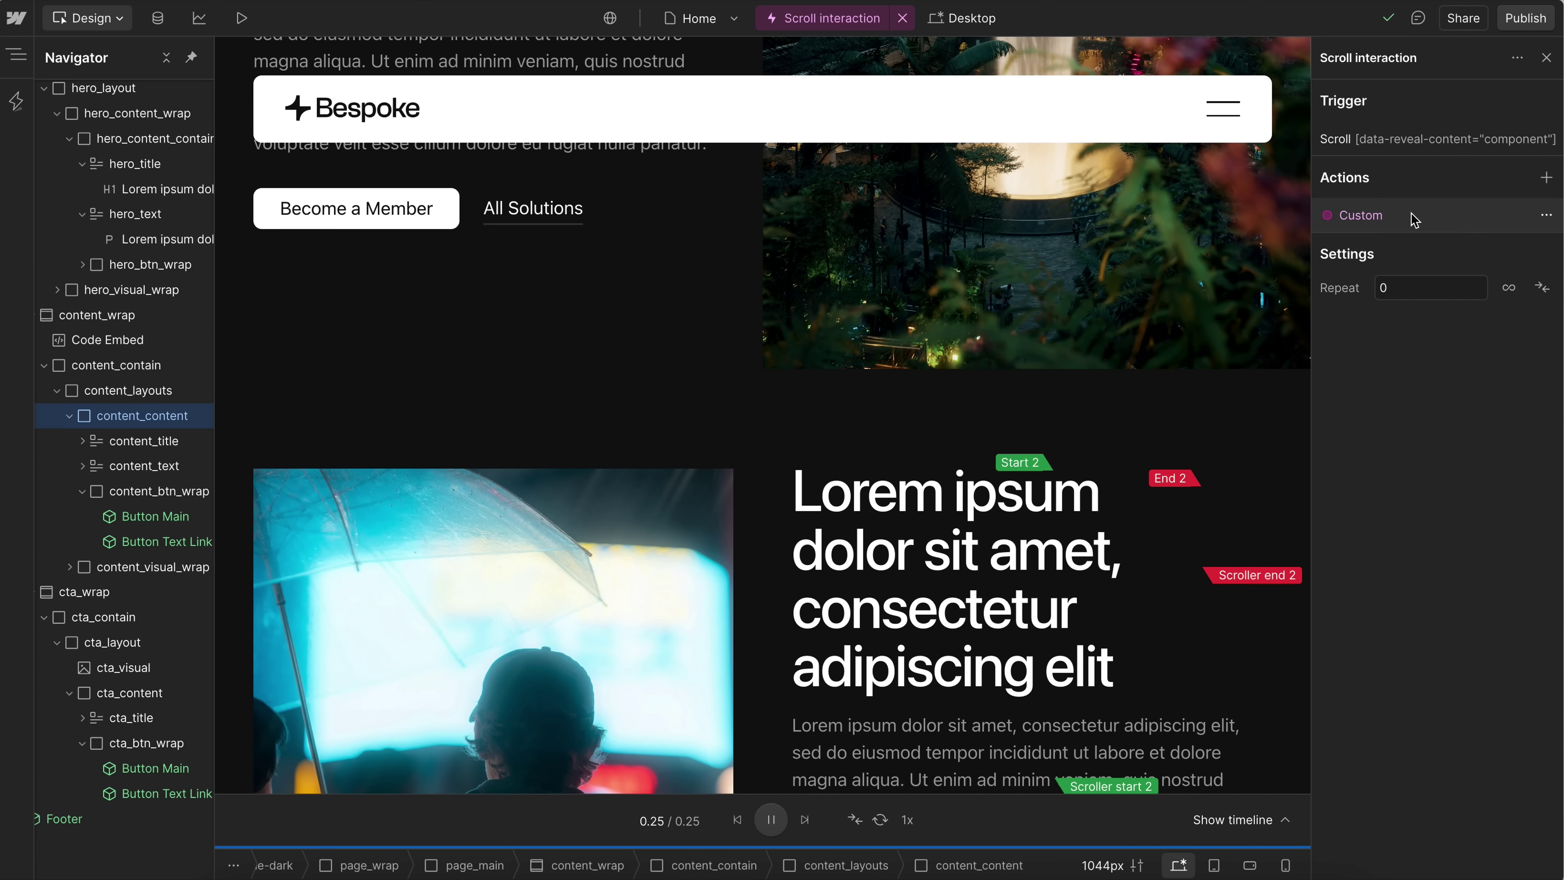
- Rename the Custom action as Heading and show the interaction's timeline
left_click(1545, 217)
left_click(1492, 247)
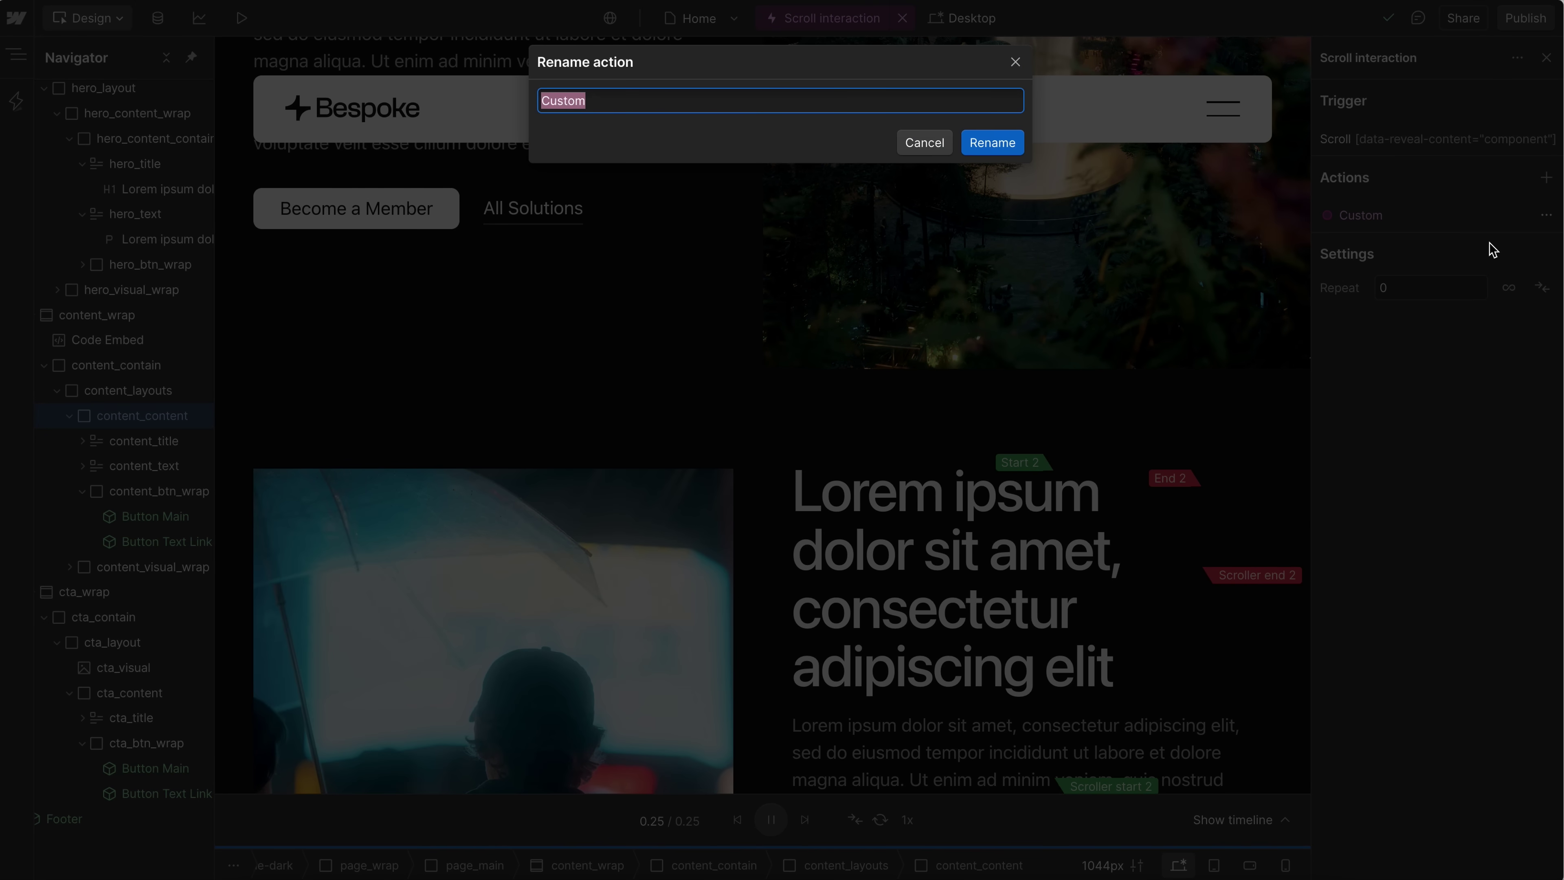
type("Heading")
key("Return")
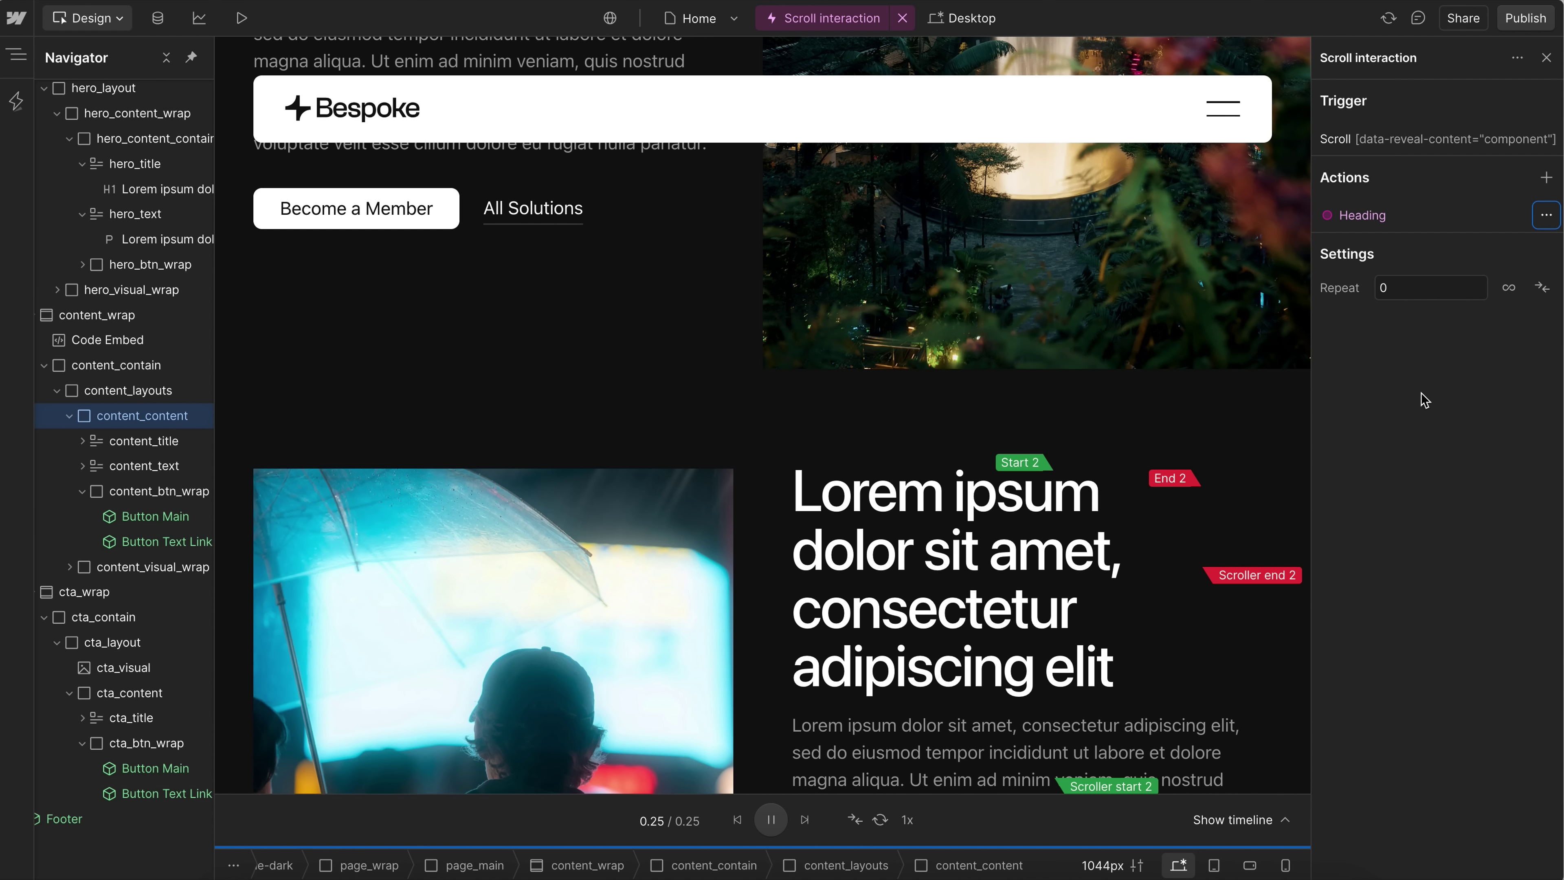
left_click(1216, 832)
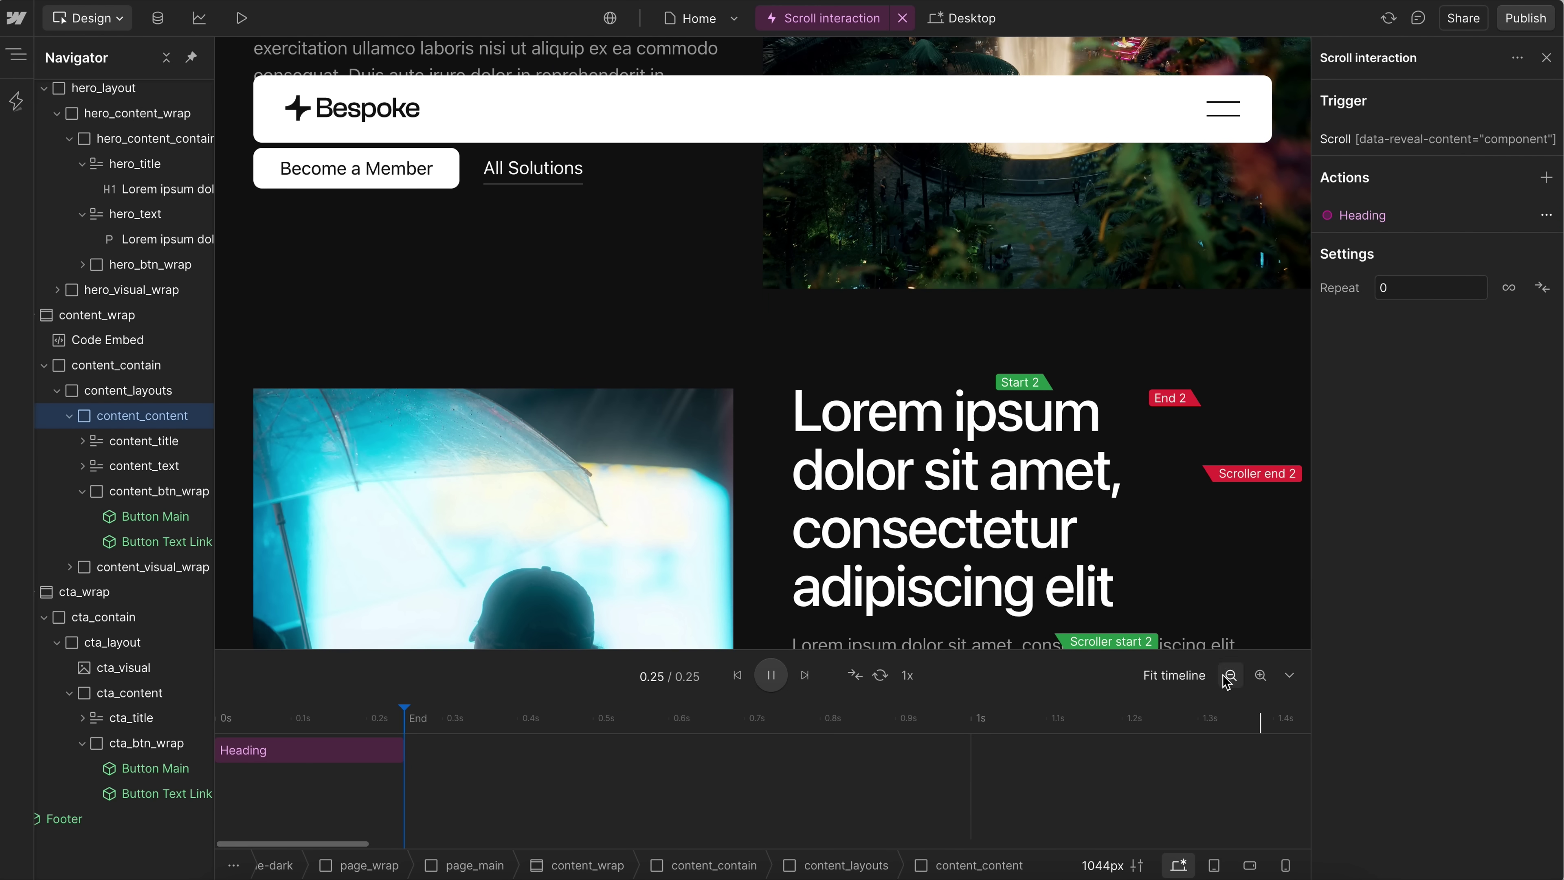
- Open the Heading action and switch its target from the trigger to Attribute
left_click(1424, 232)
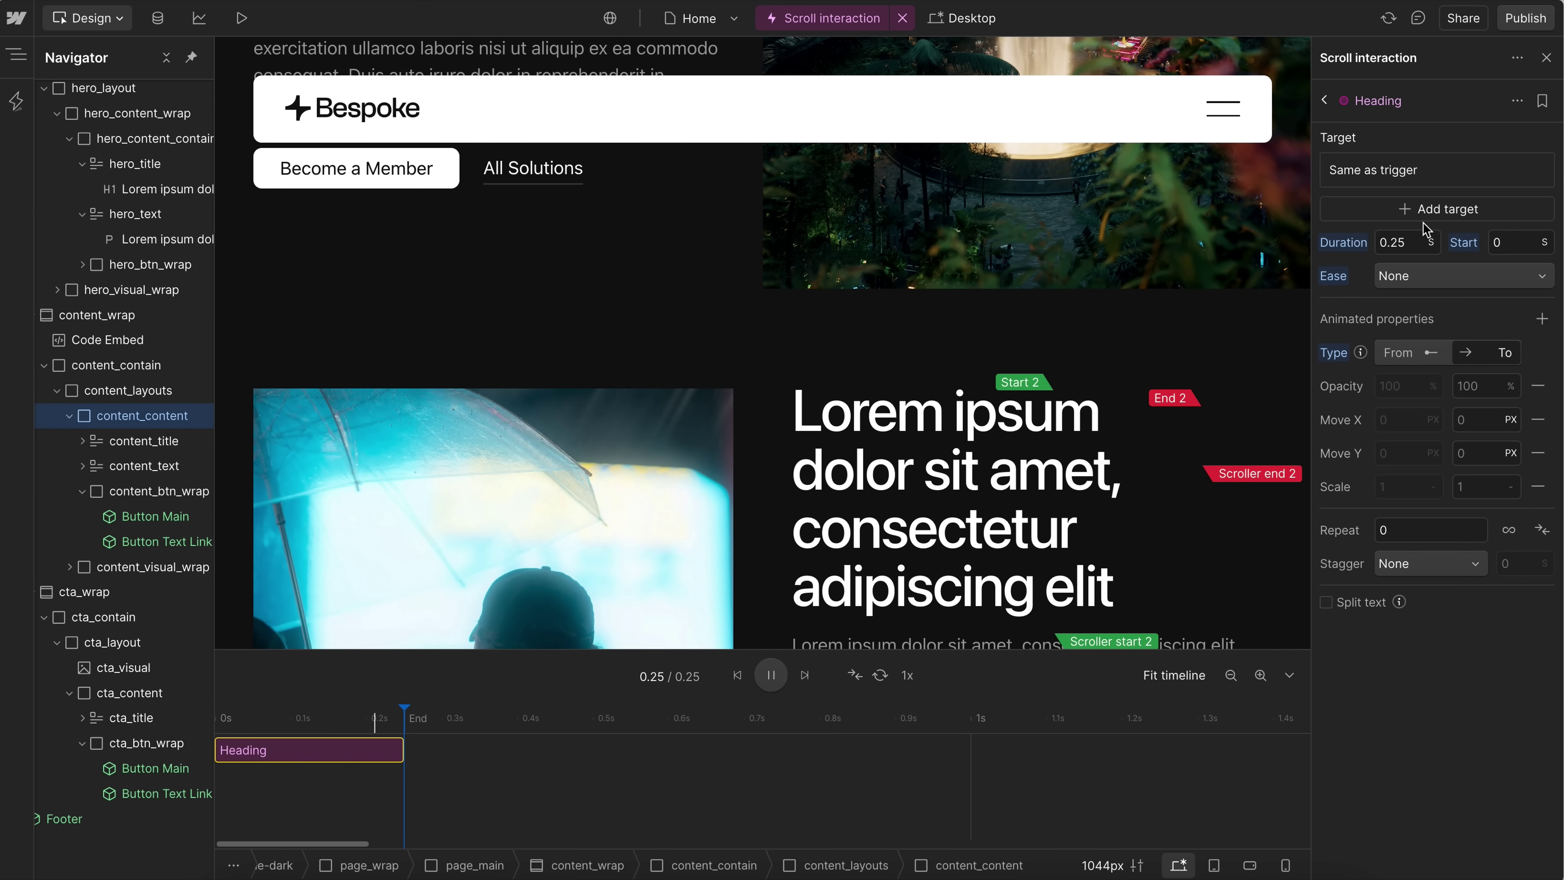
scroll(1142, 441, "down", 3)
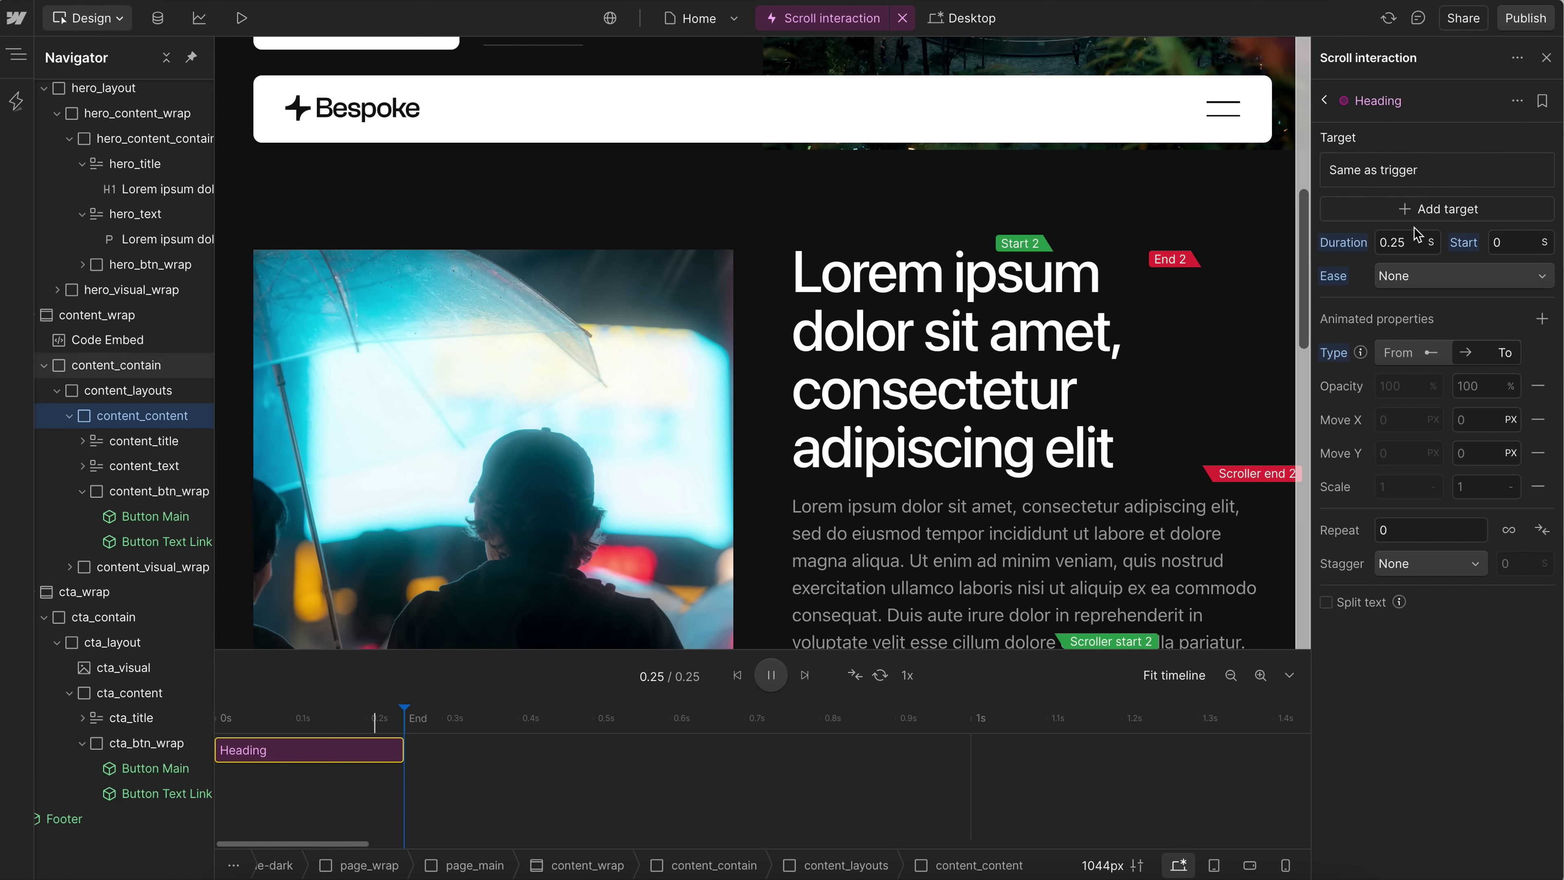
left_click(1409, 172)
left_click(1411, 173)
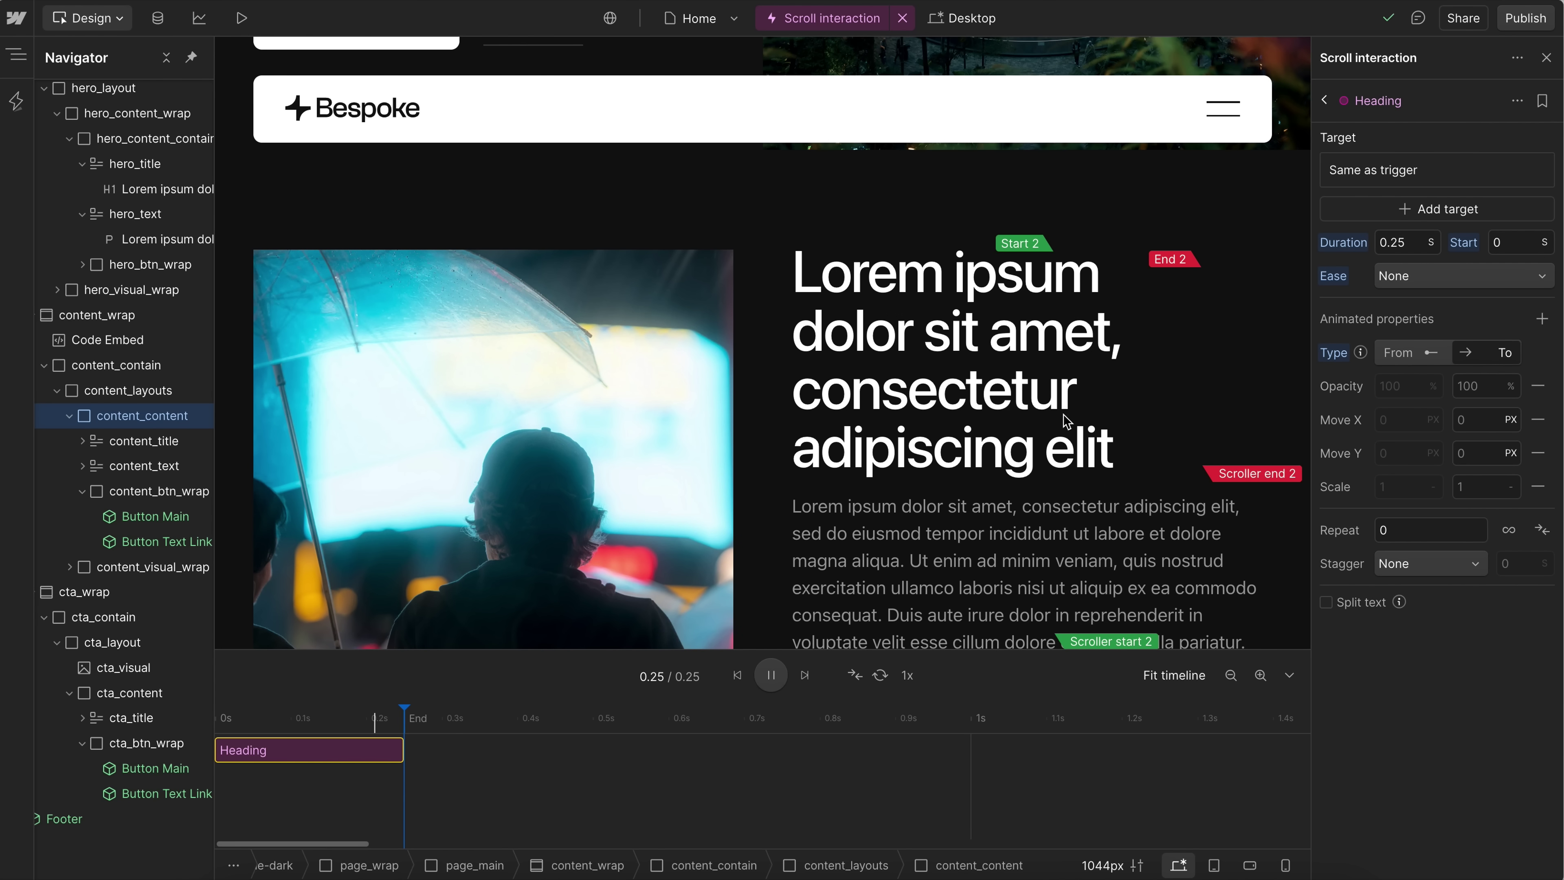
left_click(1413, 178)
left_click(1402, 180)
left_click(1377, 173)
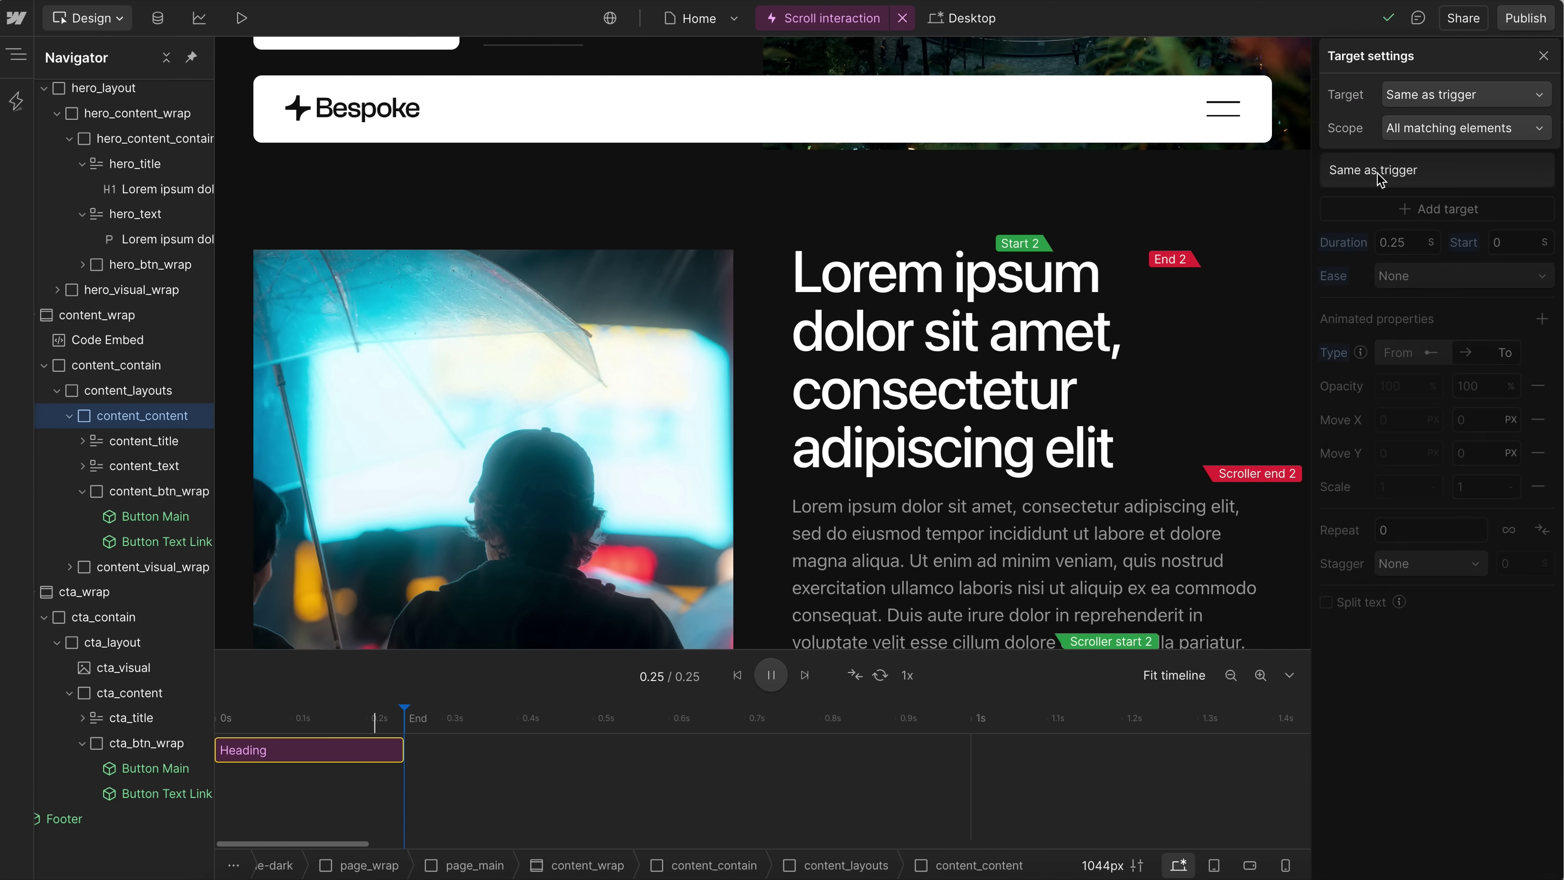
left_click(1412, 97)
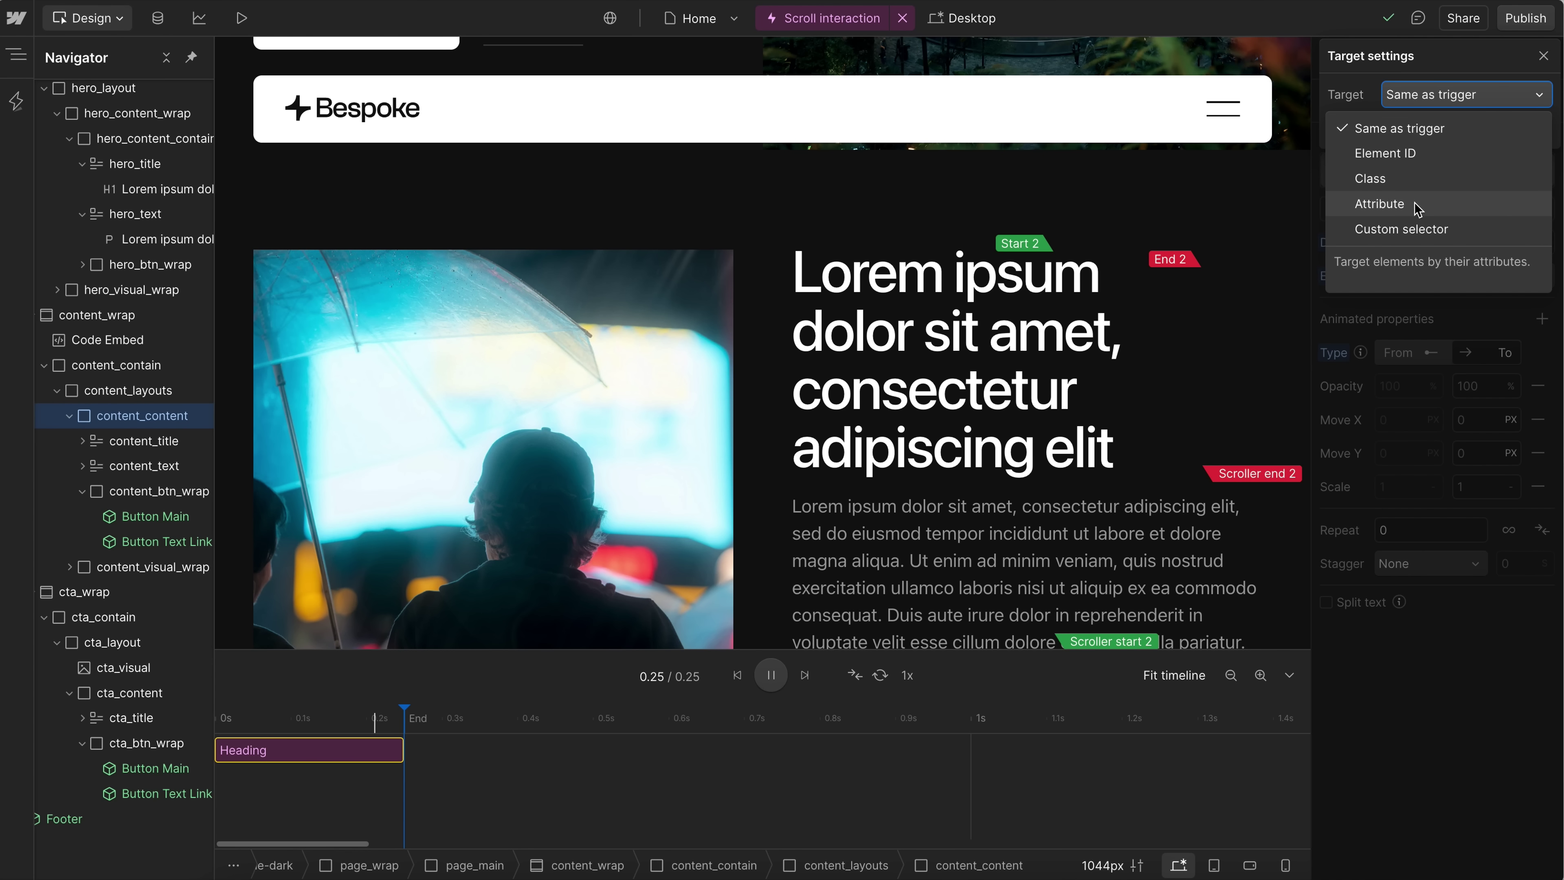
left_click(1401, 206)
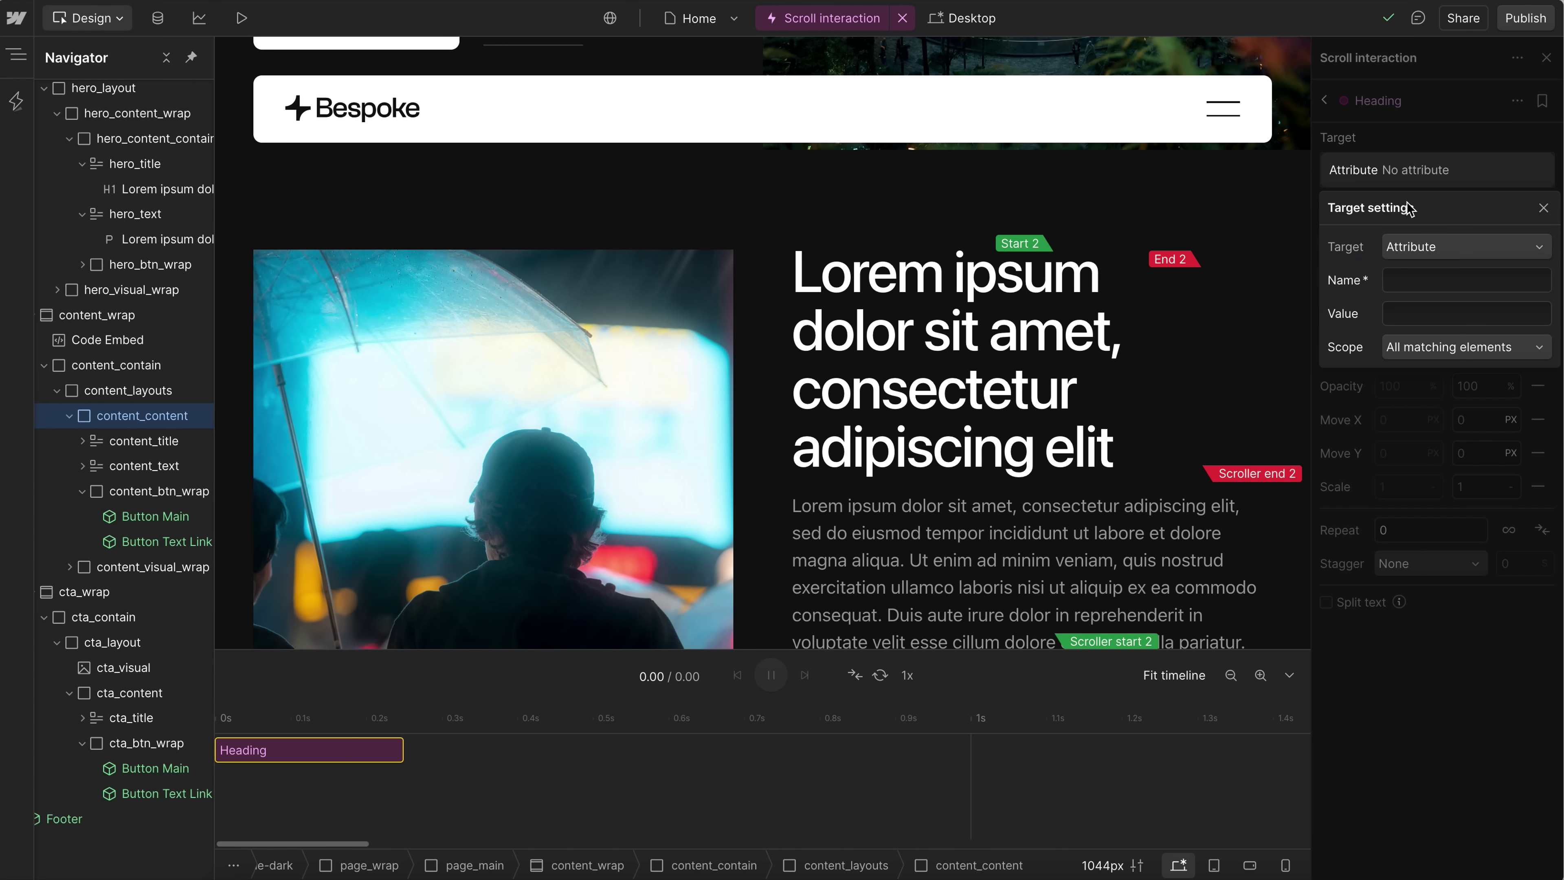
- Target the attribute data-reveal-content with the value heading and close the target settings
left_click(1405, 274)
type("data-")
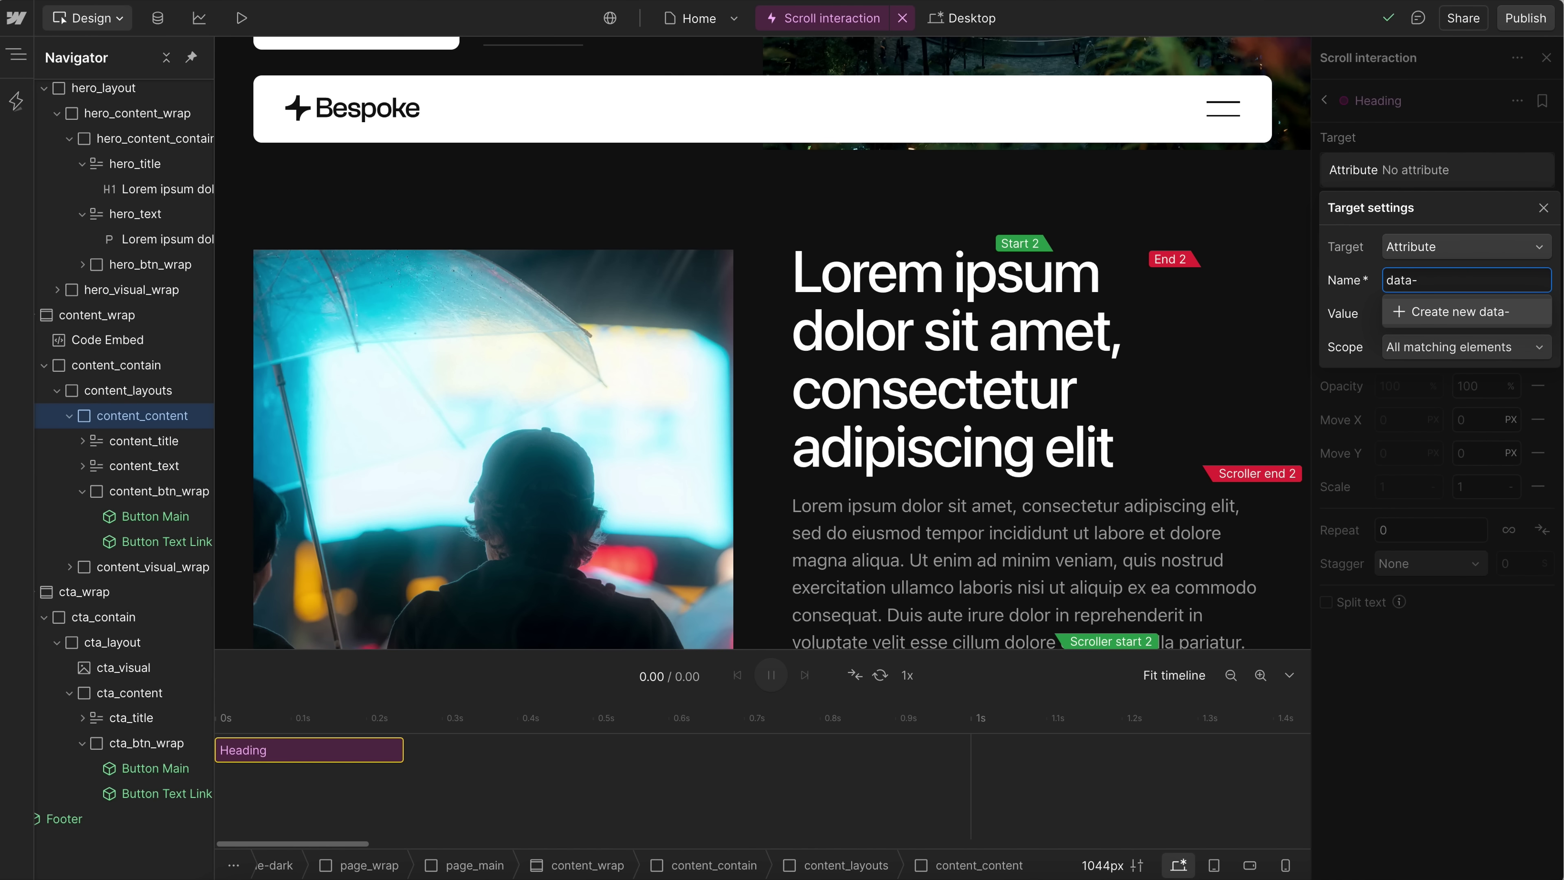
type("reveal-content")
left_click(1496, 311)
left_click(1432, 334)
type("headin")
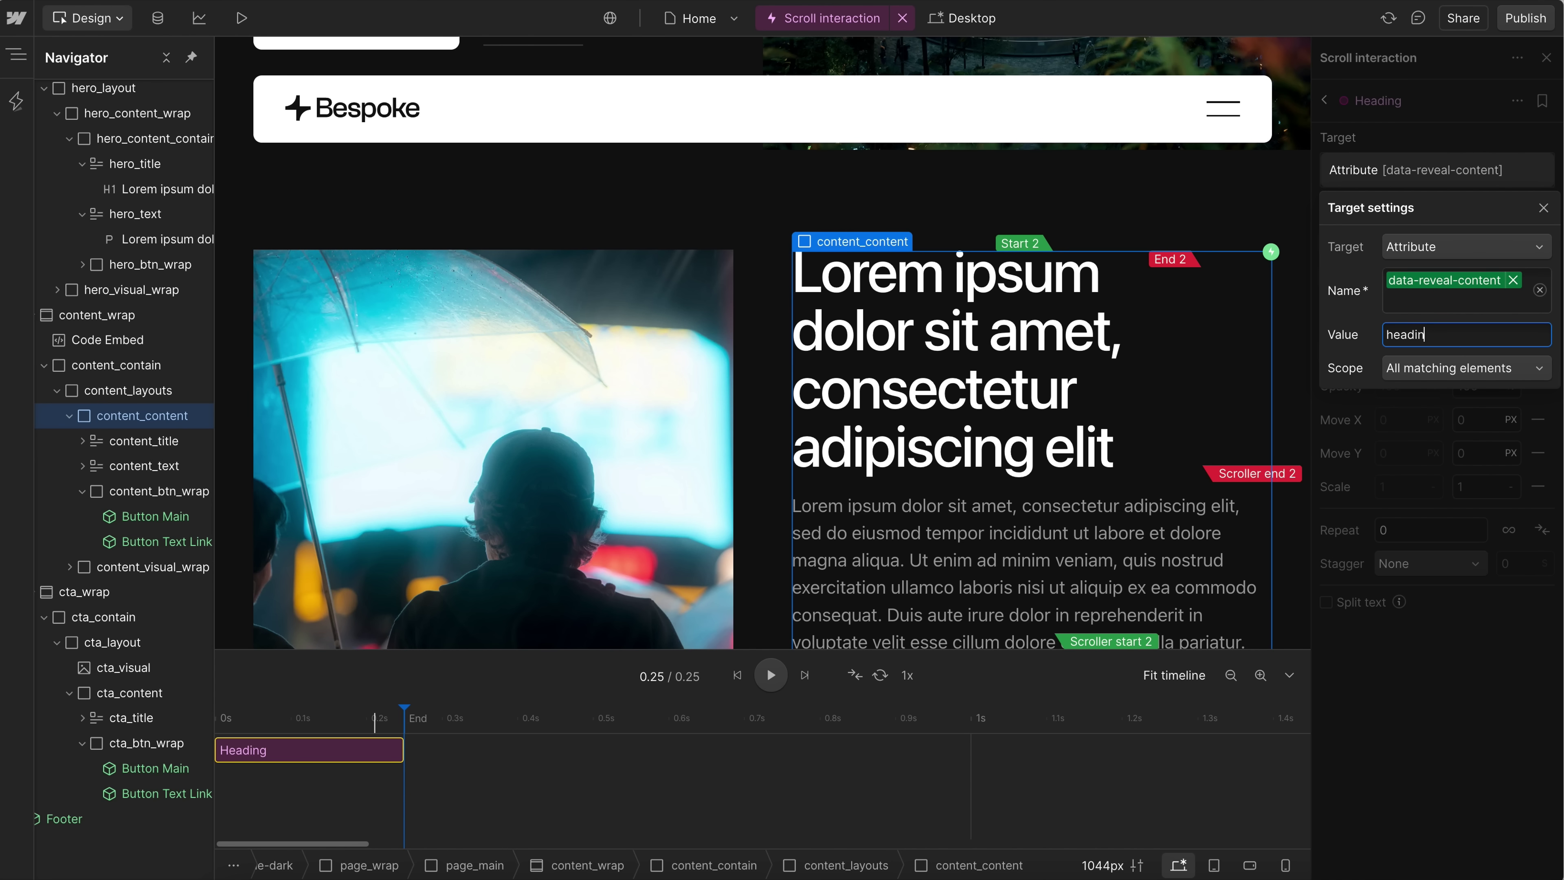
type("g")
left_click(1398, 455)
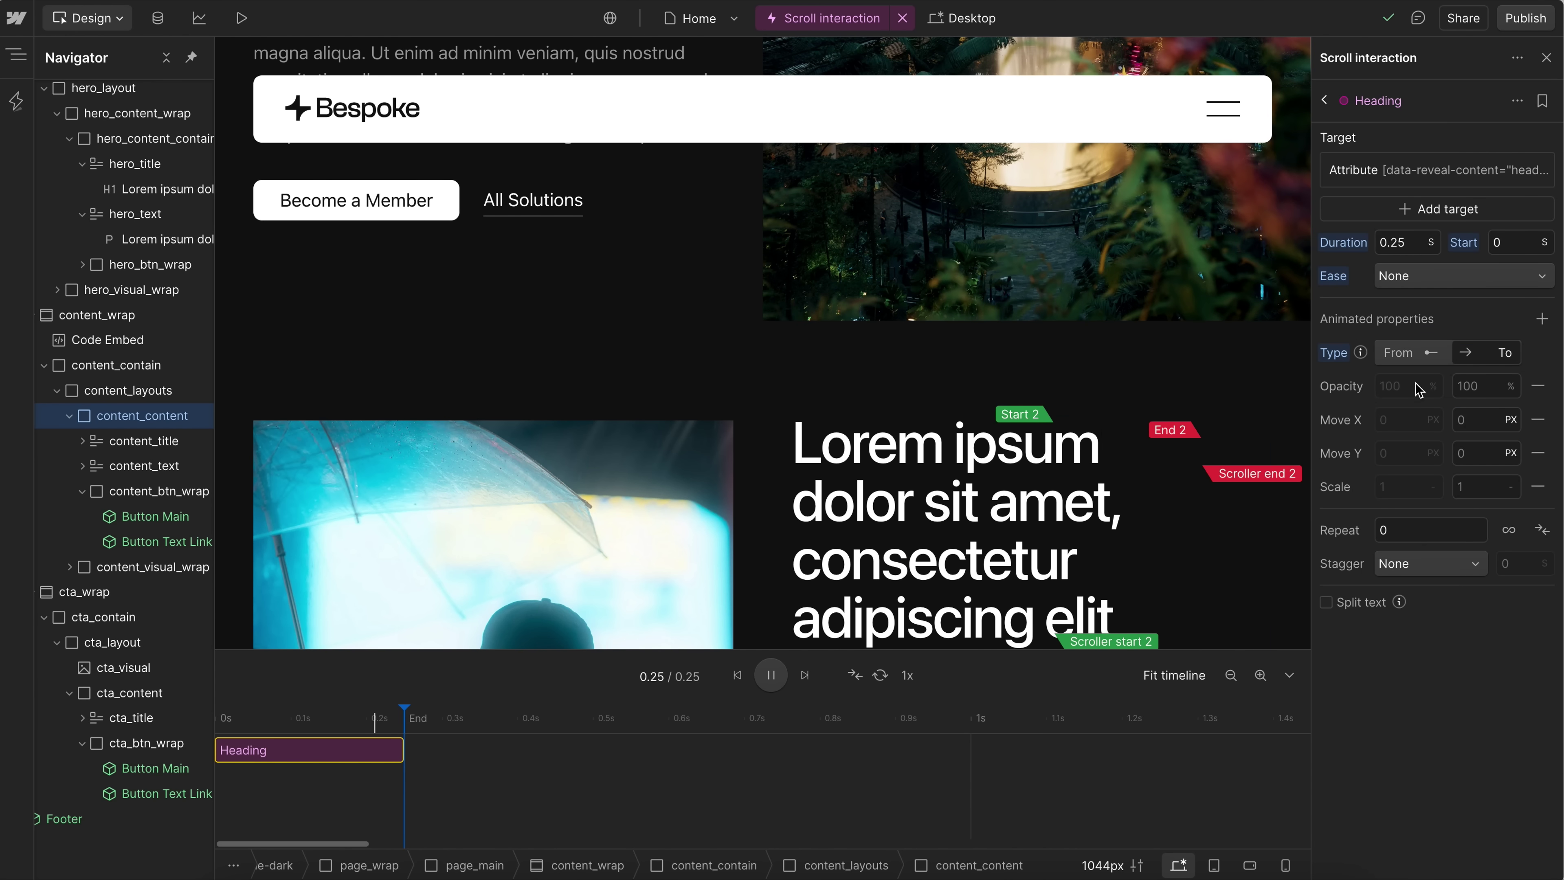
- Make the Heading action a From animation with Opacity 0% and Move Y 100%
left_click(1405, 356)
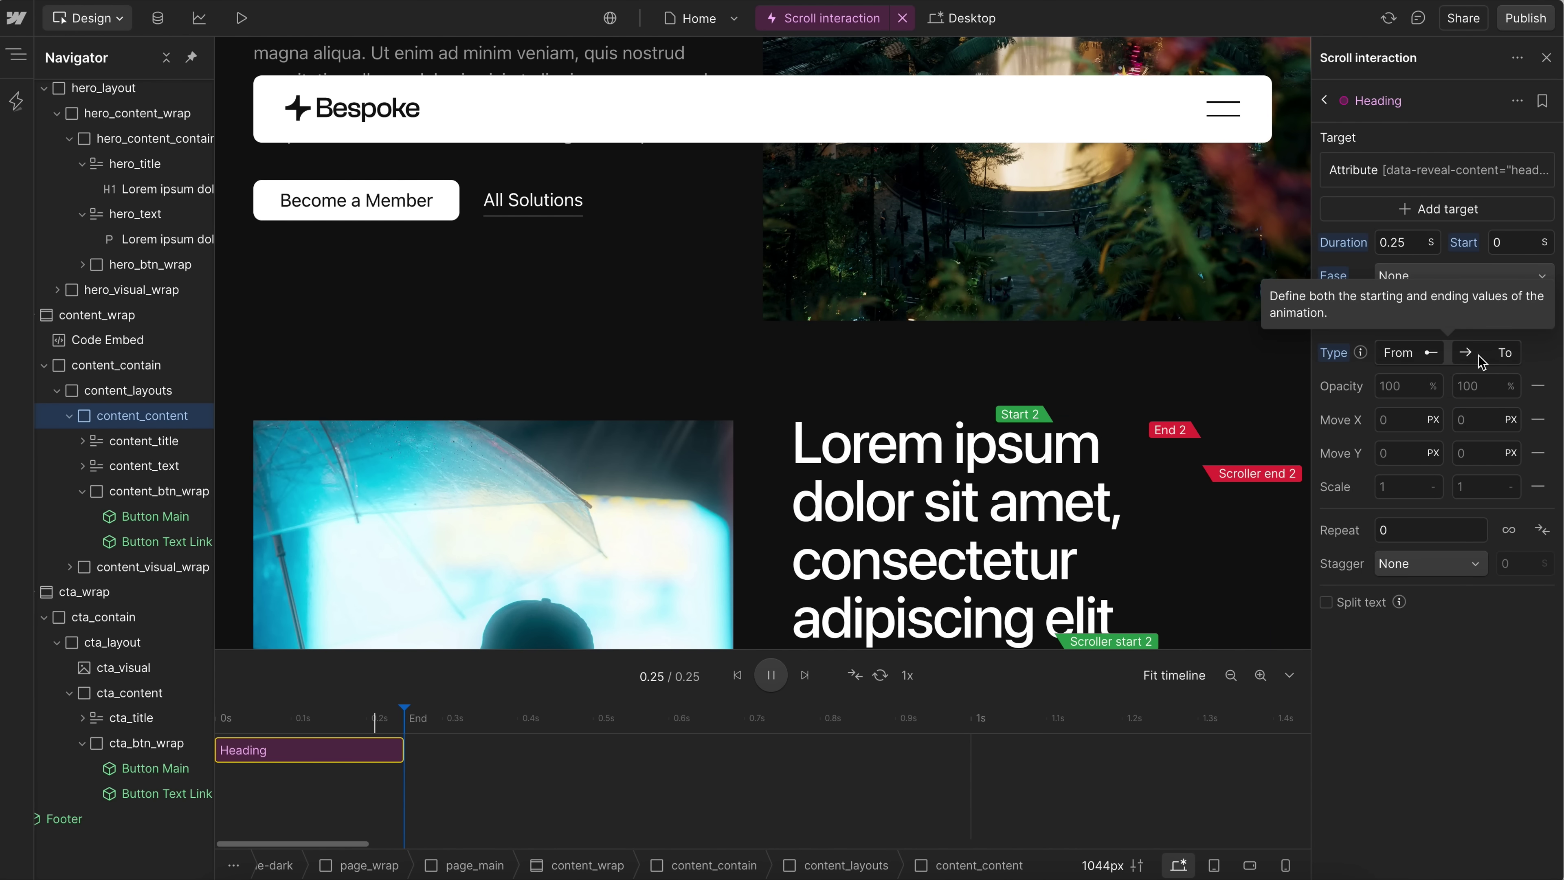
left_click(1399, 393)
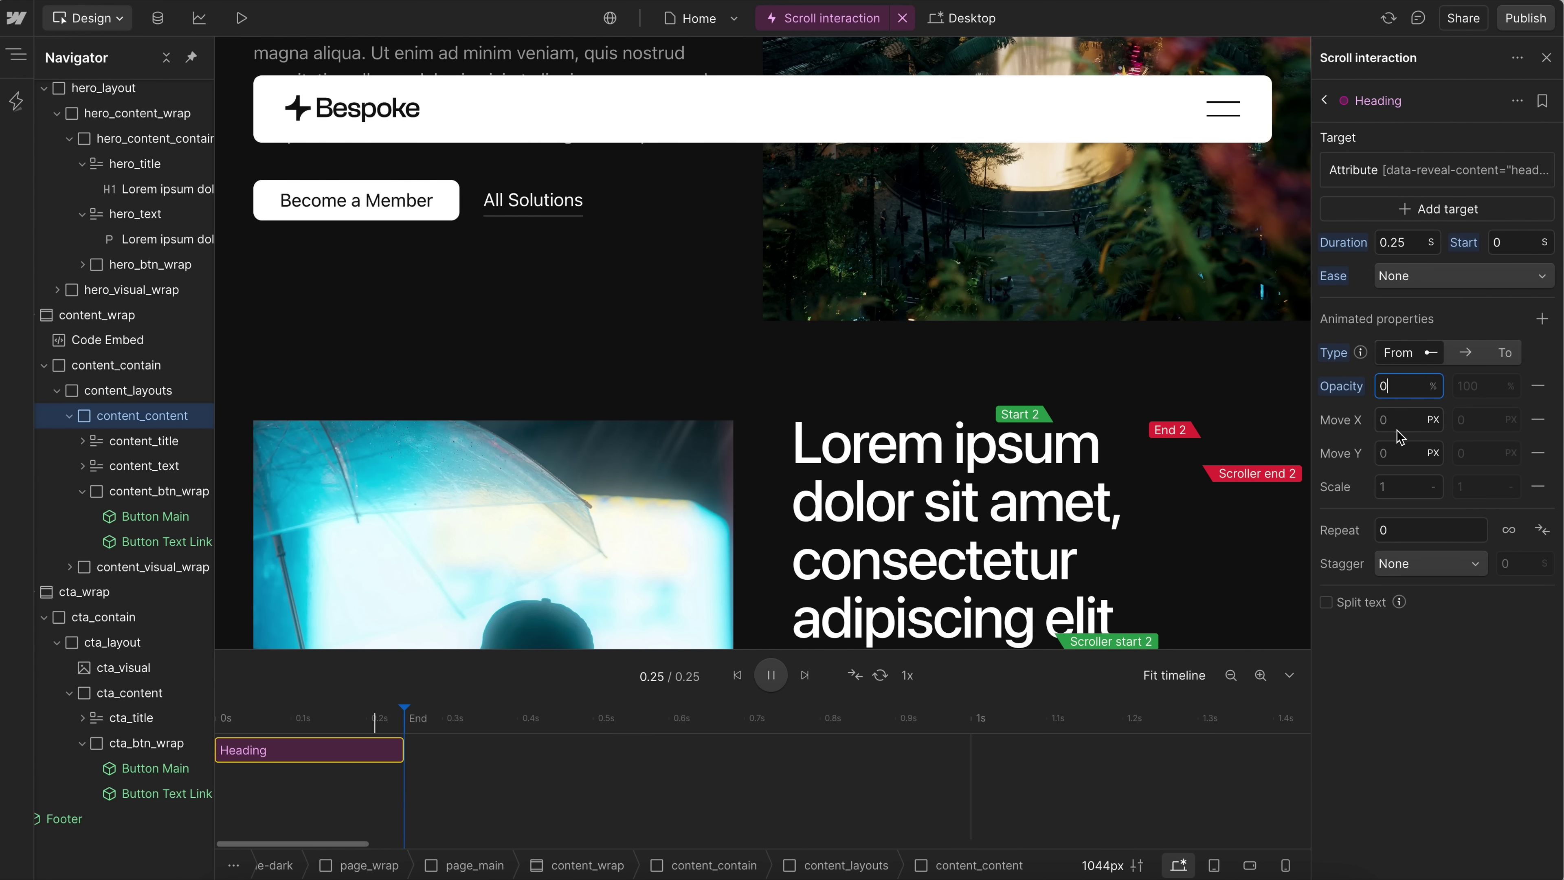
left_click(1398, 455)
type("100%")
key("Return")
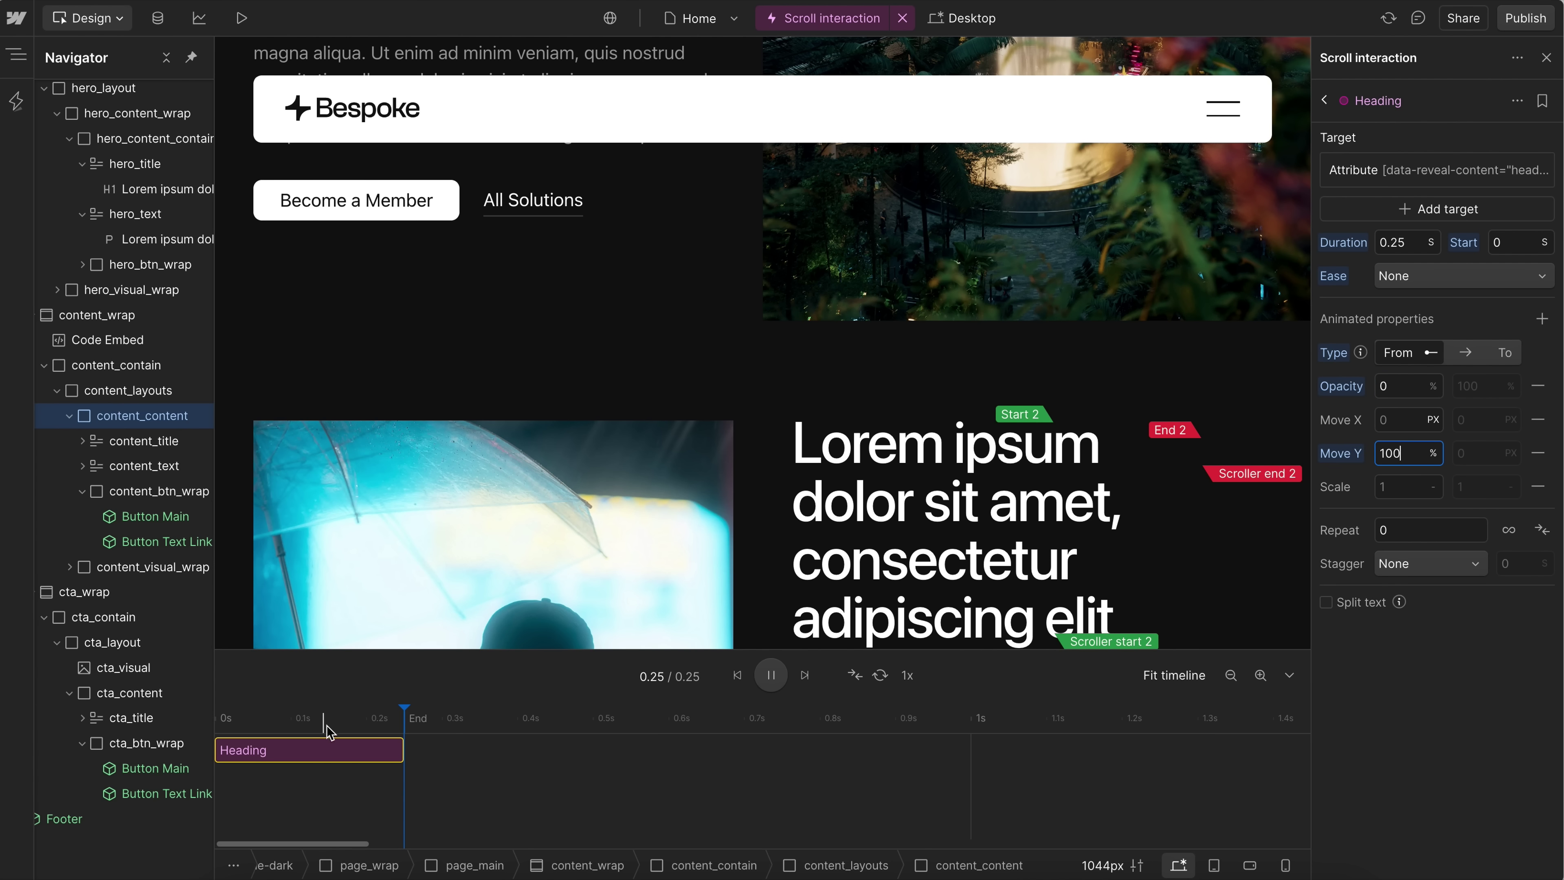
- Scrub the timeline playhead through the Heading action to preview the heading's fade and upward movement
mouse_move(330, 727)
left_mouse_down()
mouse_move(226, 725)
mouse_move(335, 726)
left_mouse_up()
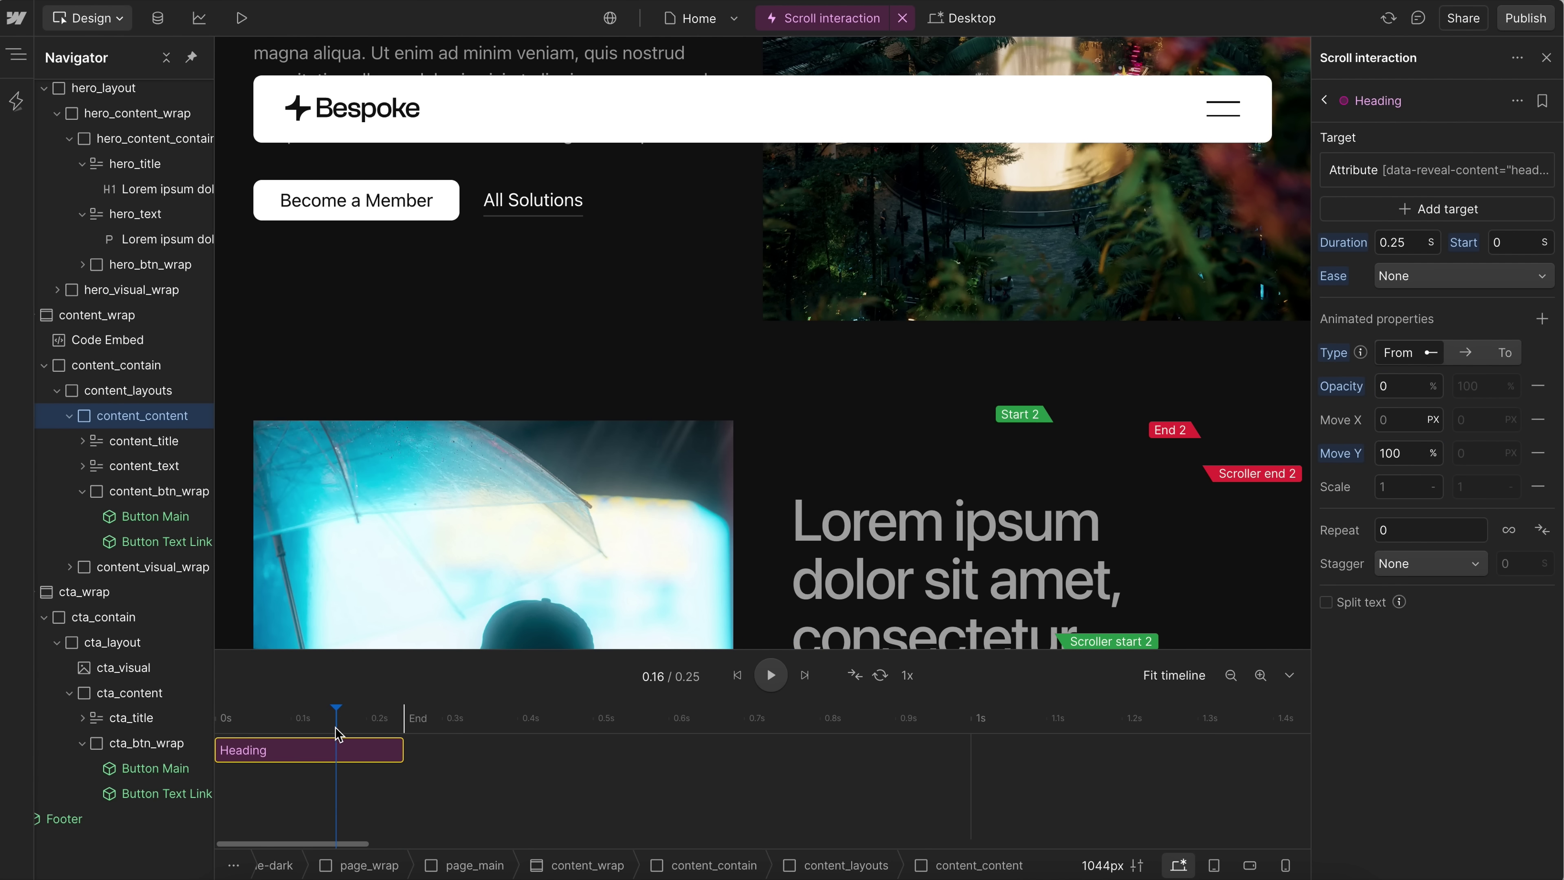
scroll(955, 459, "down", 3)
scroll(954, 459, "down", 3)
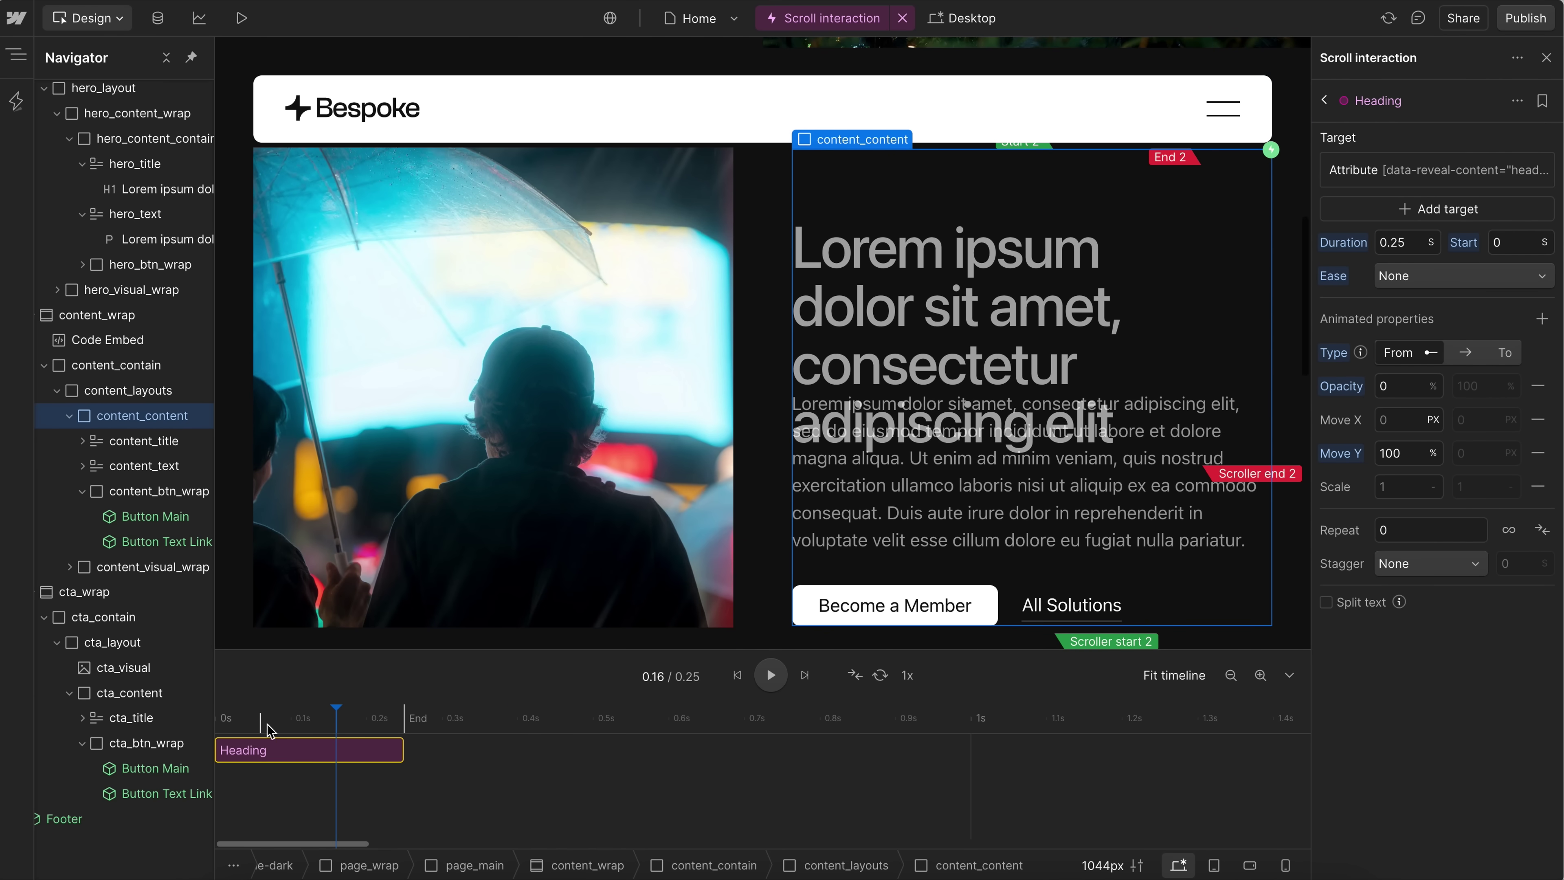
left_click_drag(308, 724, 388, 724)
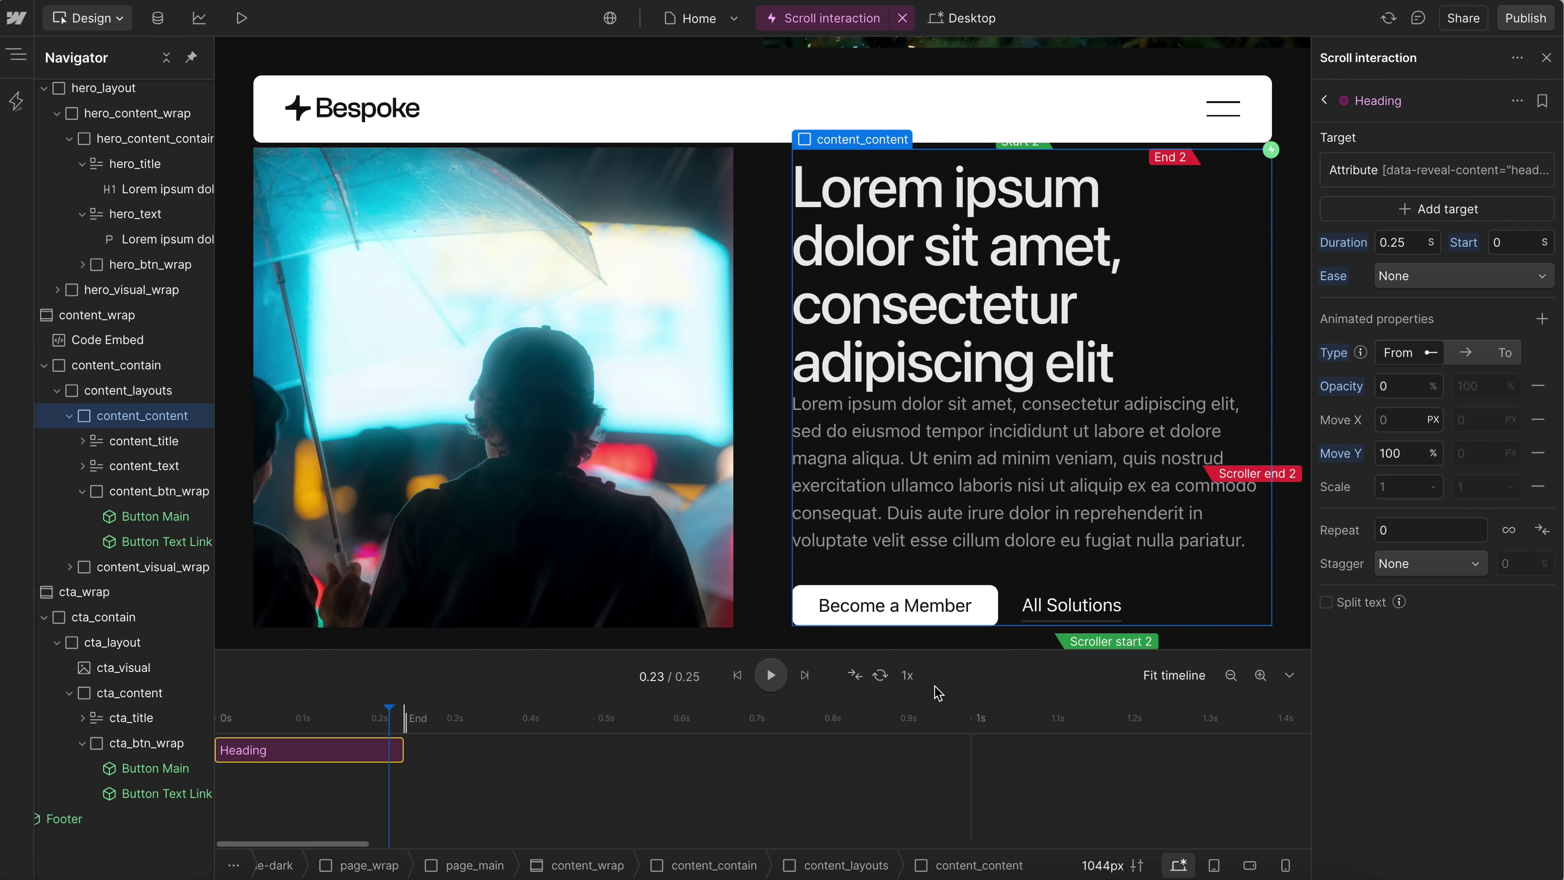
left_click(907, 674)
left_click(1055, 661)
left_click_drag(344, 722, 402, 724)
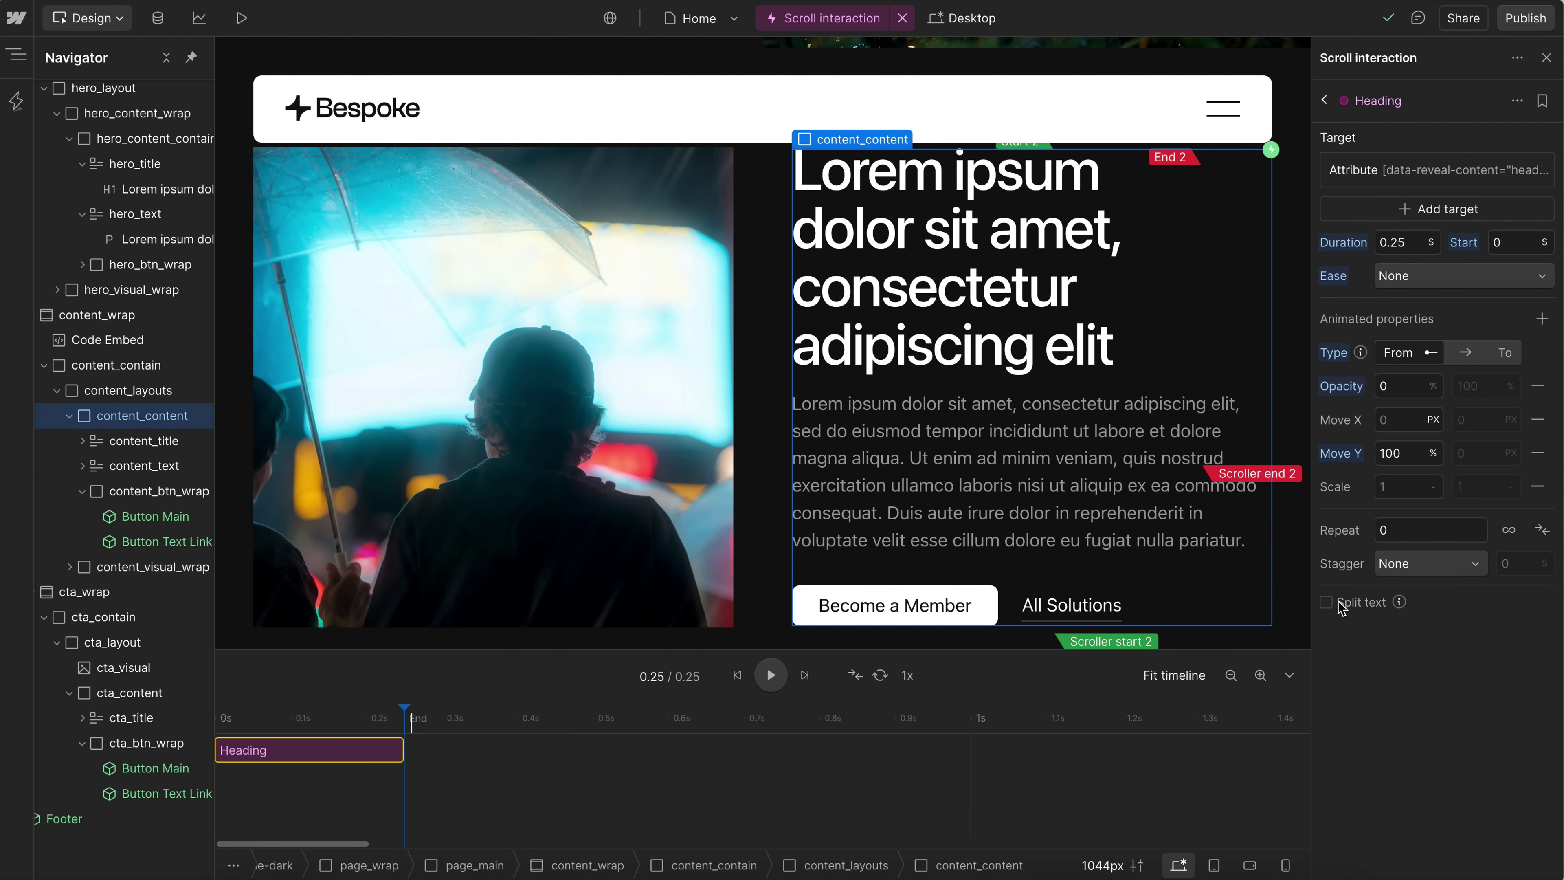
- Enable Split text by Word with the Mask set to Word, and scrub the timeline to preview the masked heading
left_click(1325, 602)
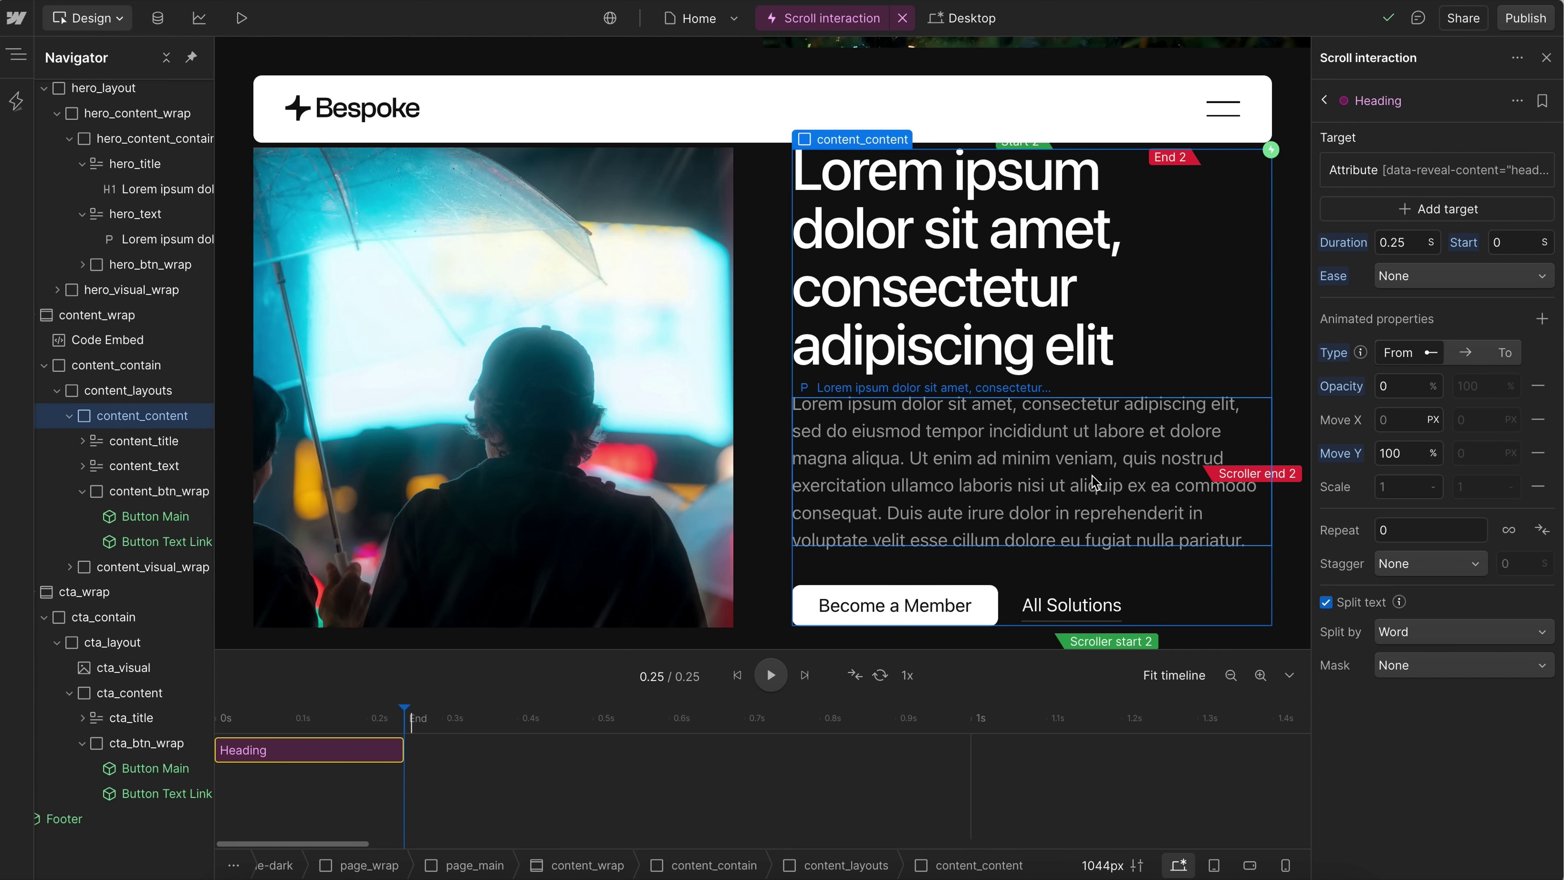
left_click(1409, 634)
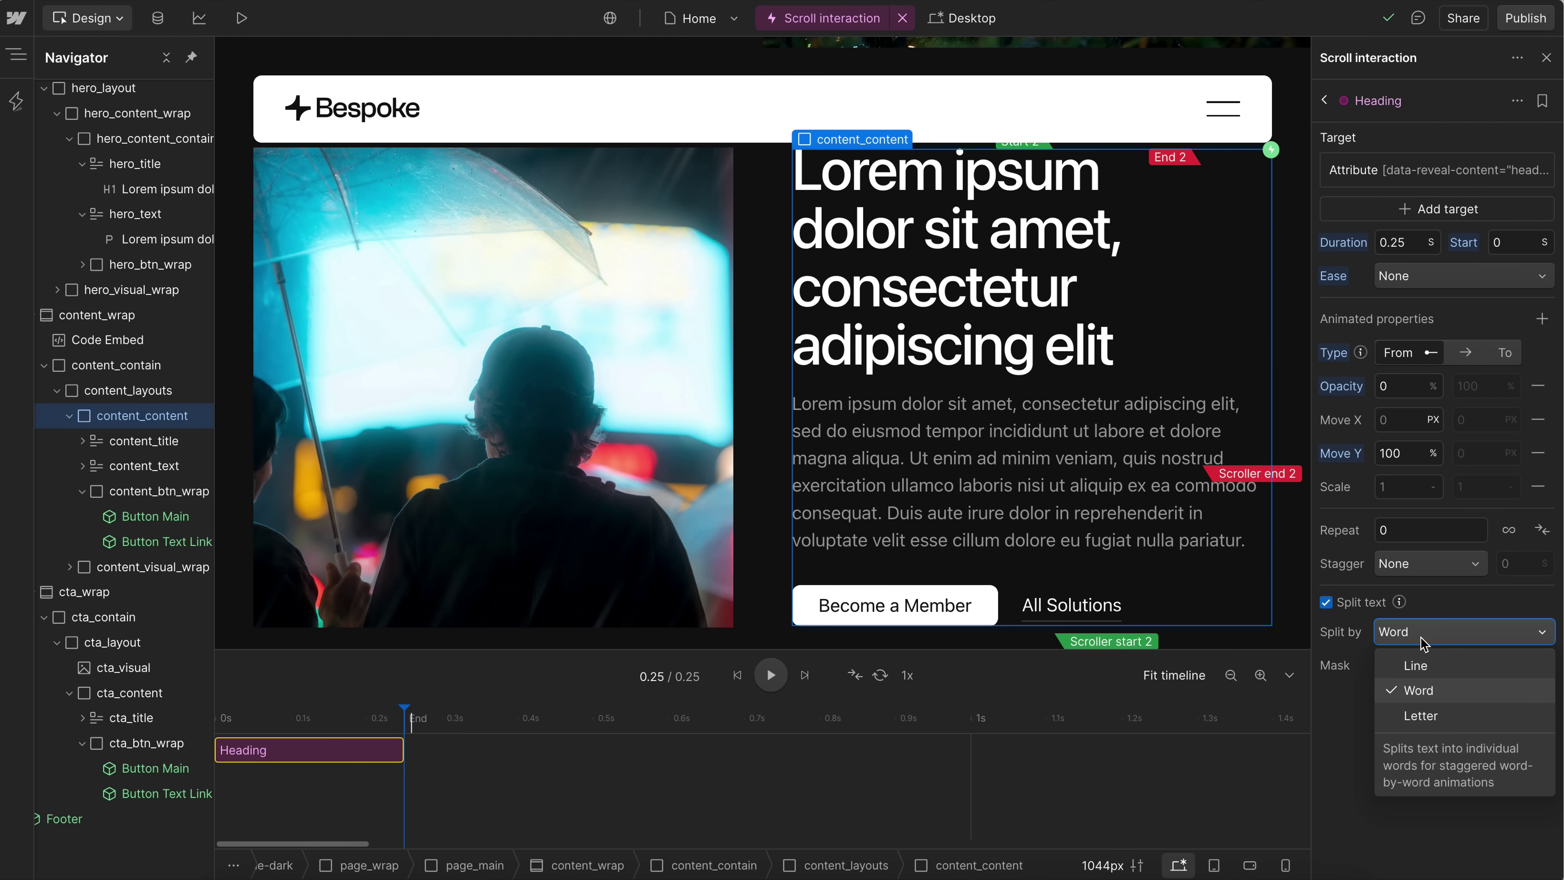
left_click(1422, 691)
left_click(1415, 668)
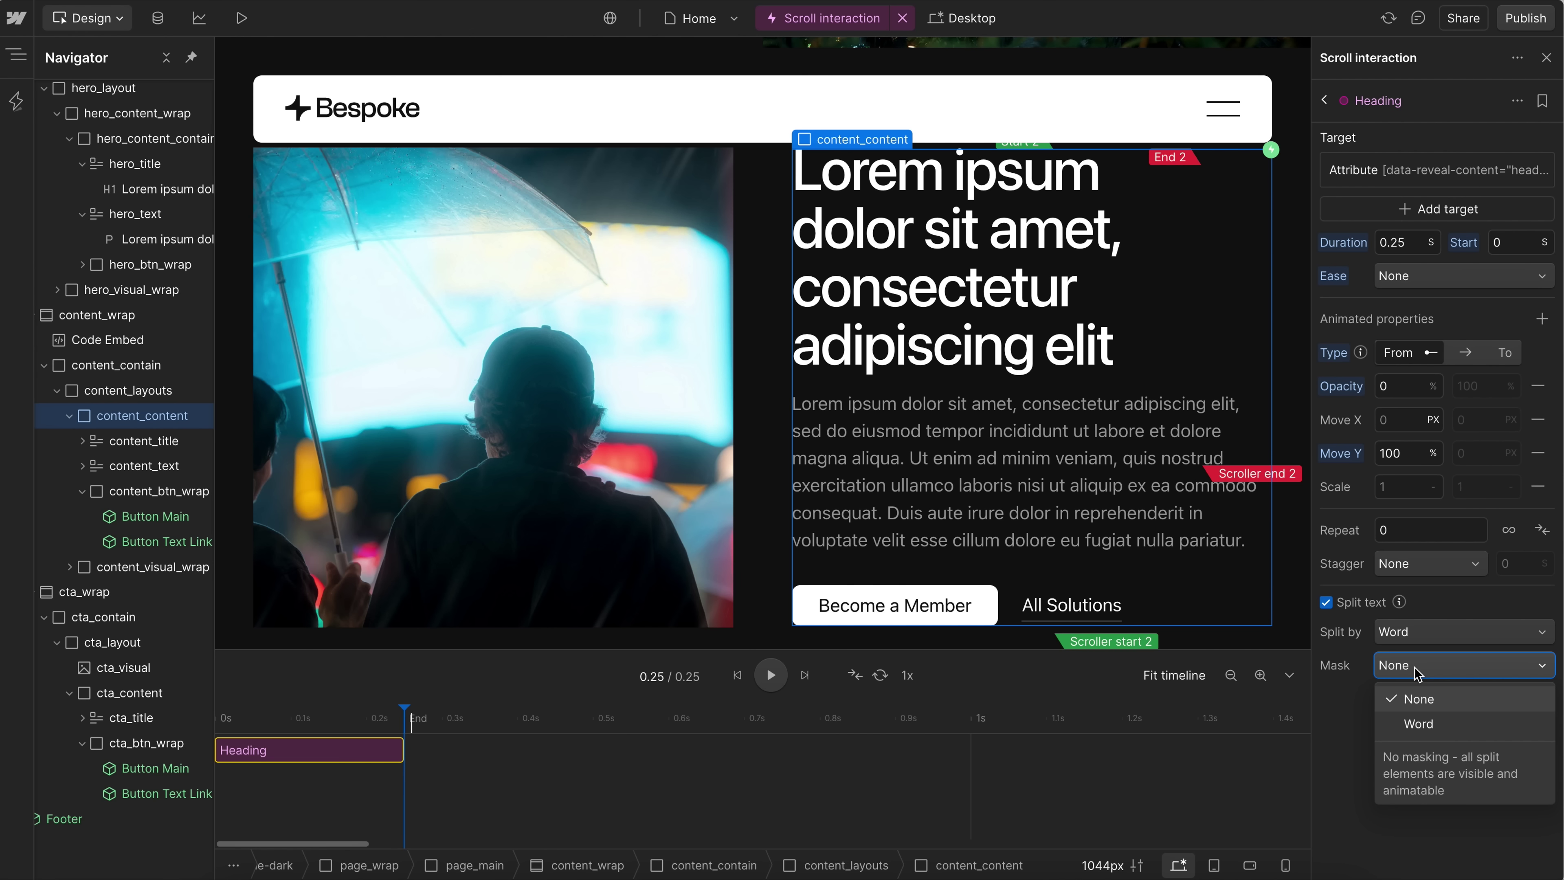
left_click(1419, 724)
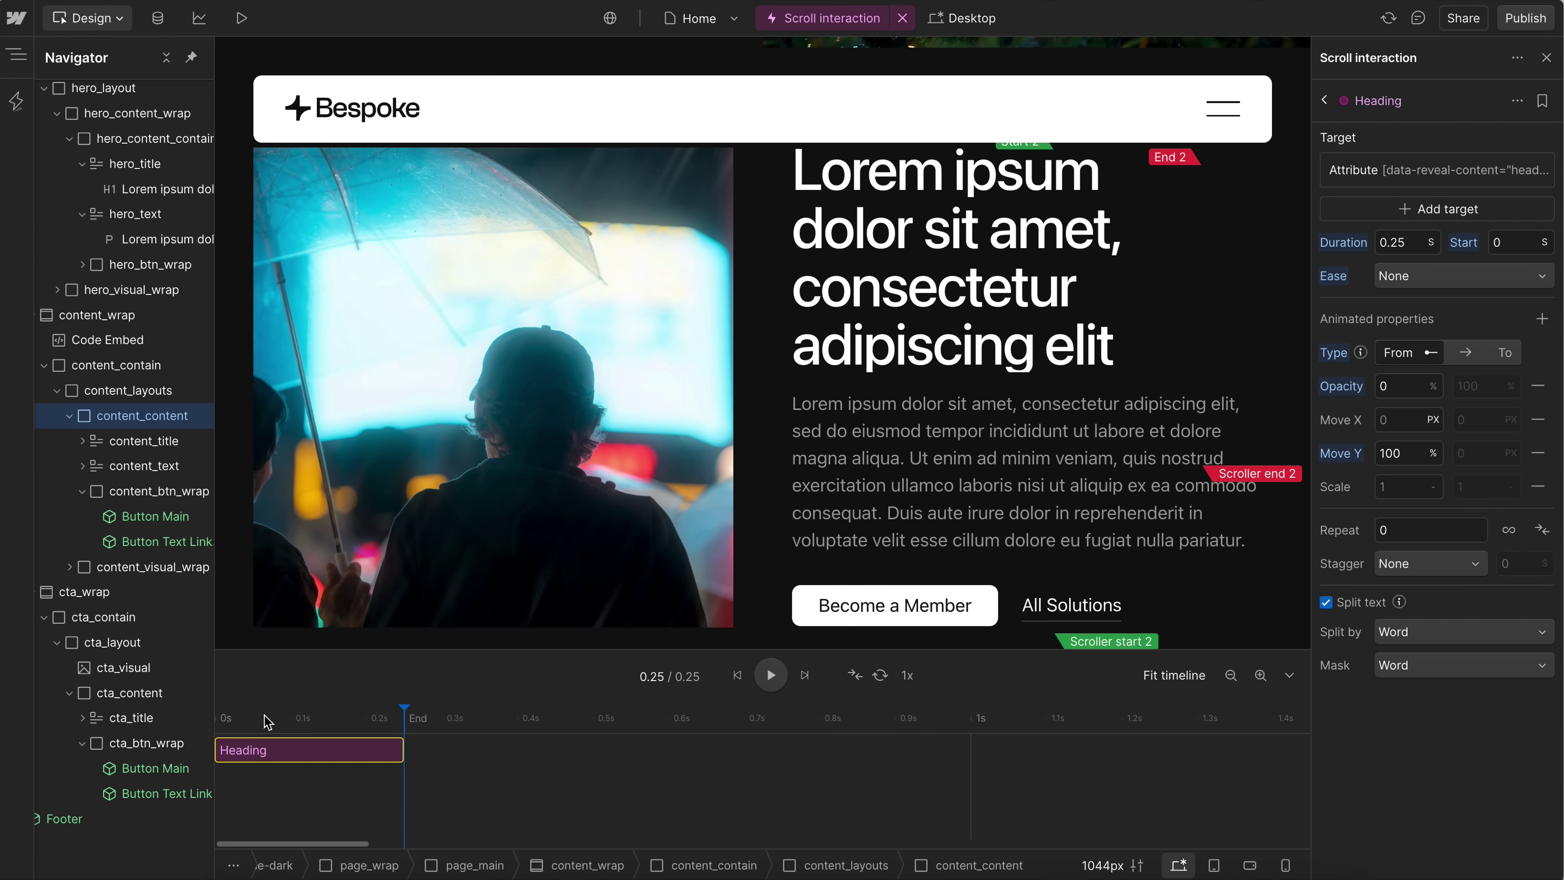
left_click_drag(222, 716, 372, 724)
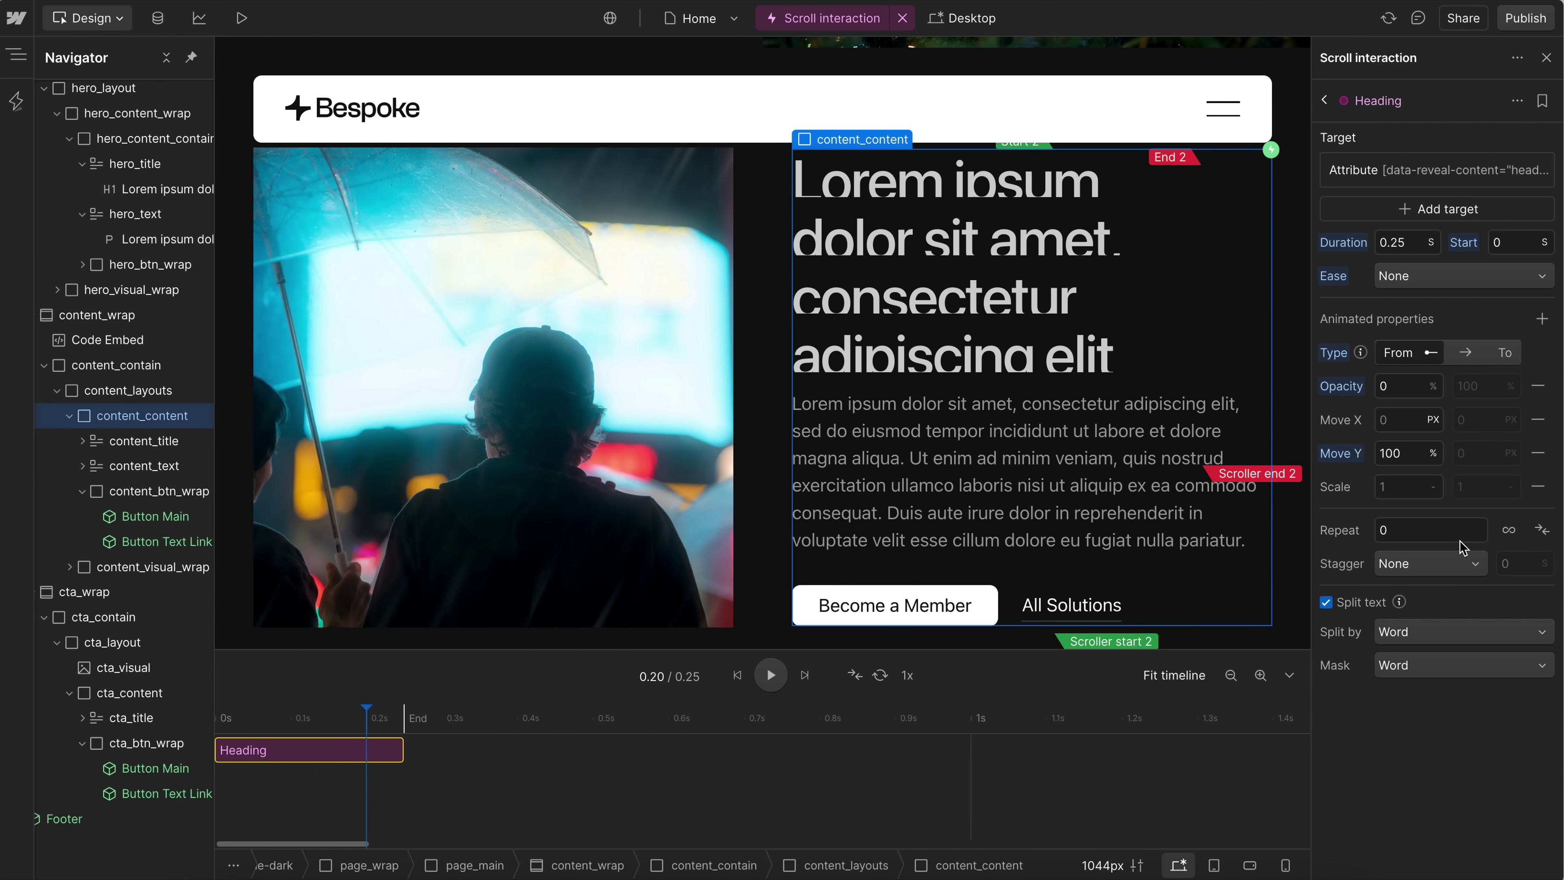
- Set the Heading action's Stagger to Offset time with 0.5 s and scrub through the word-by-word reveal
left_click(1419, 562)
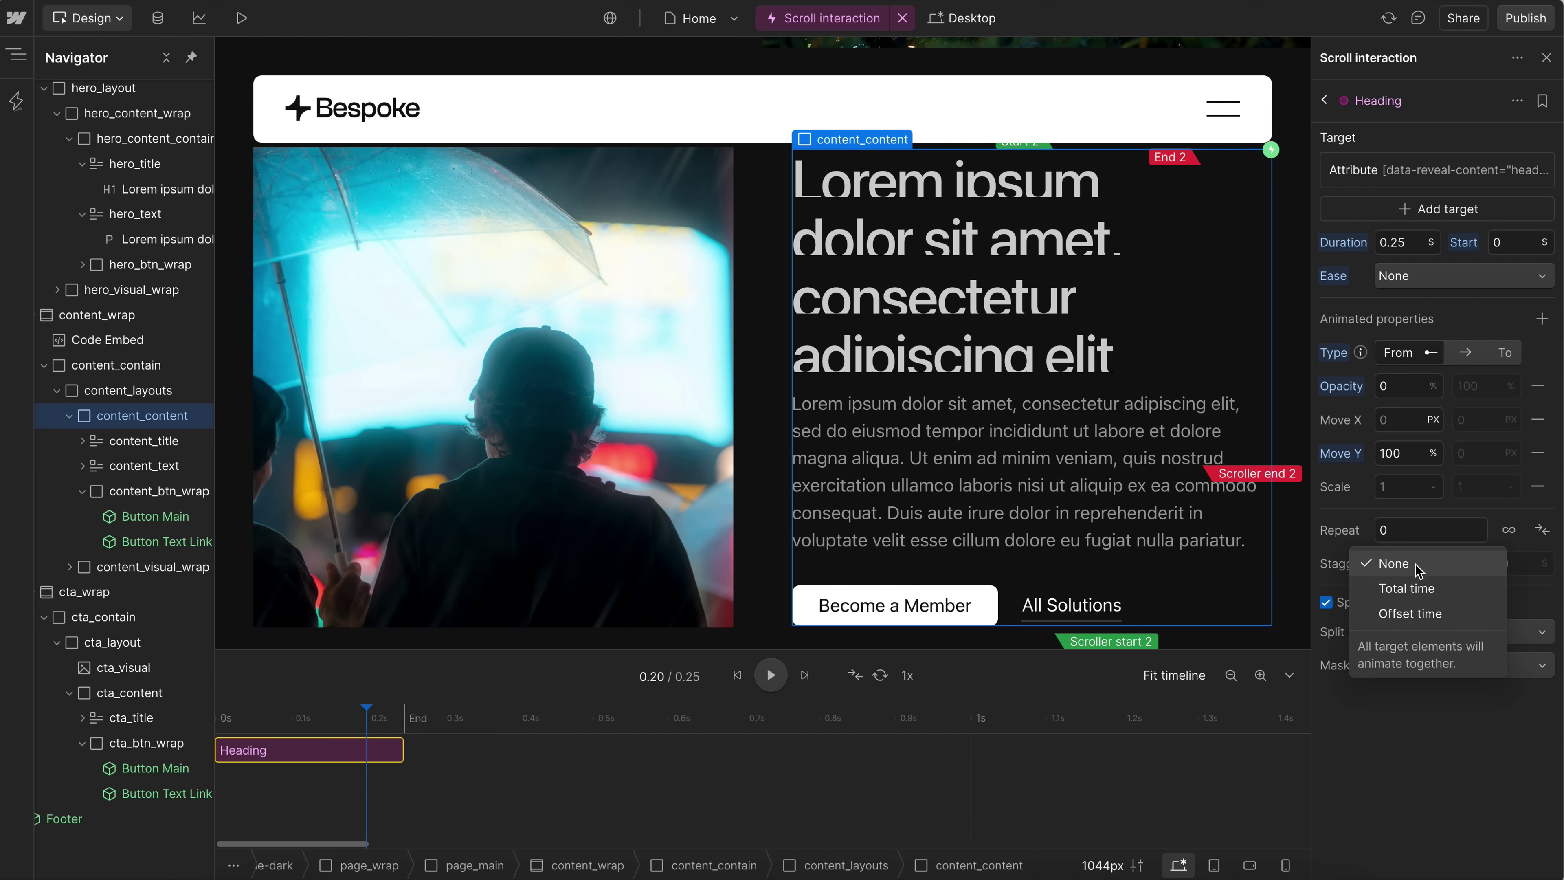
left_click(1412, 617)
left_click(1514, 570)
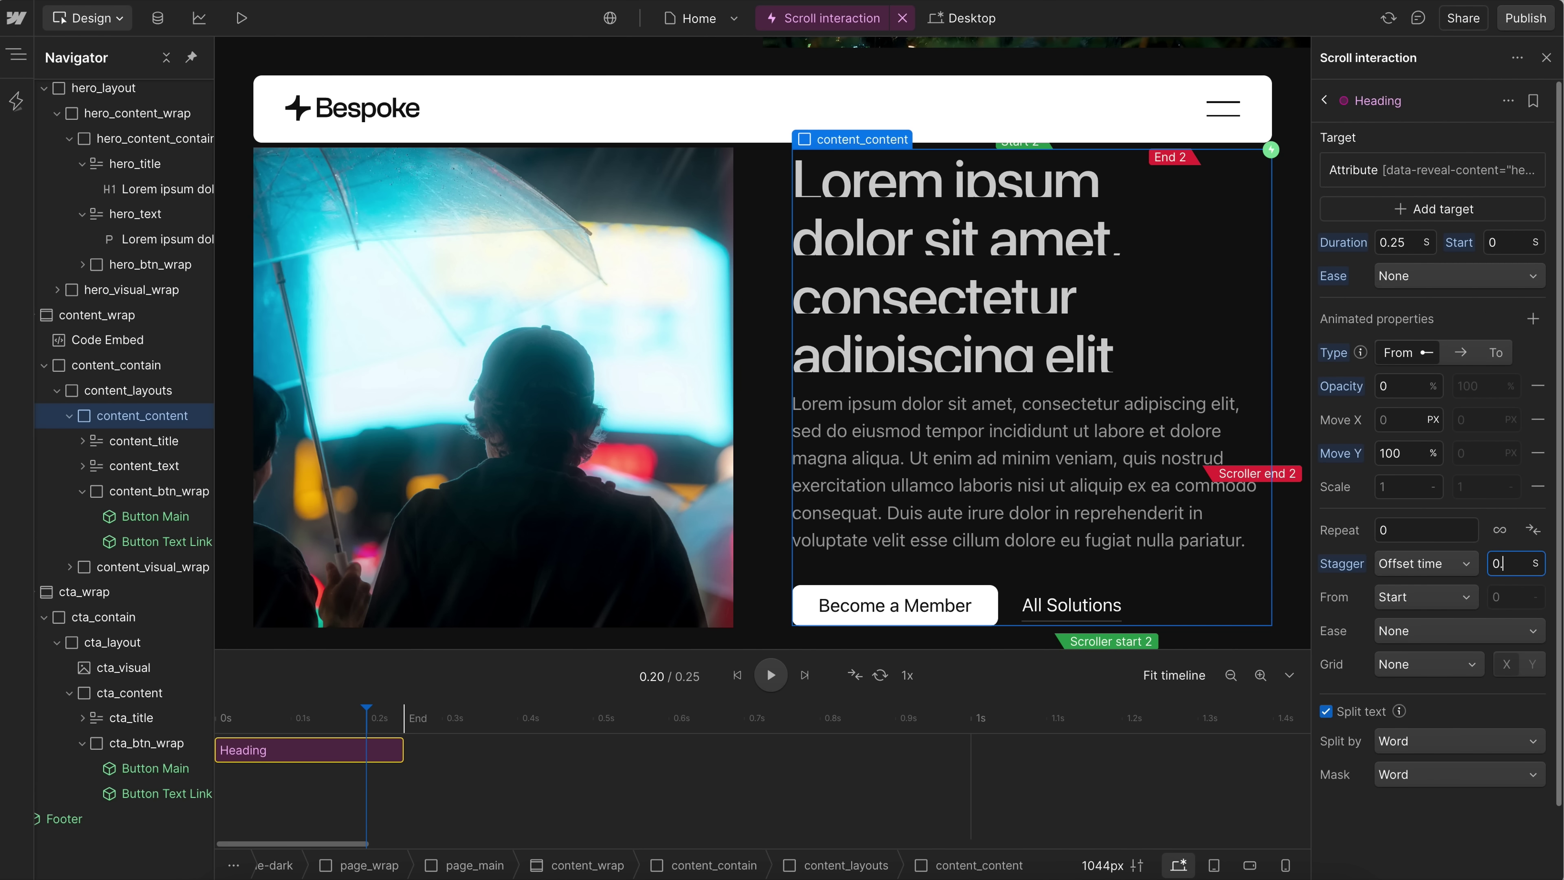
type("0.5")
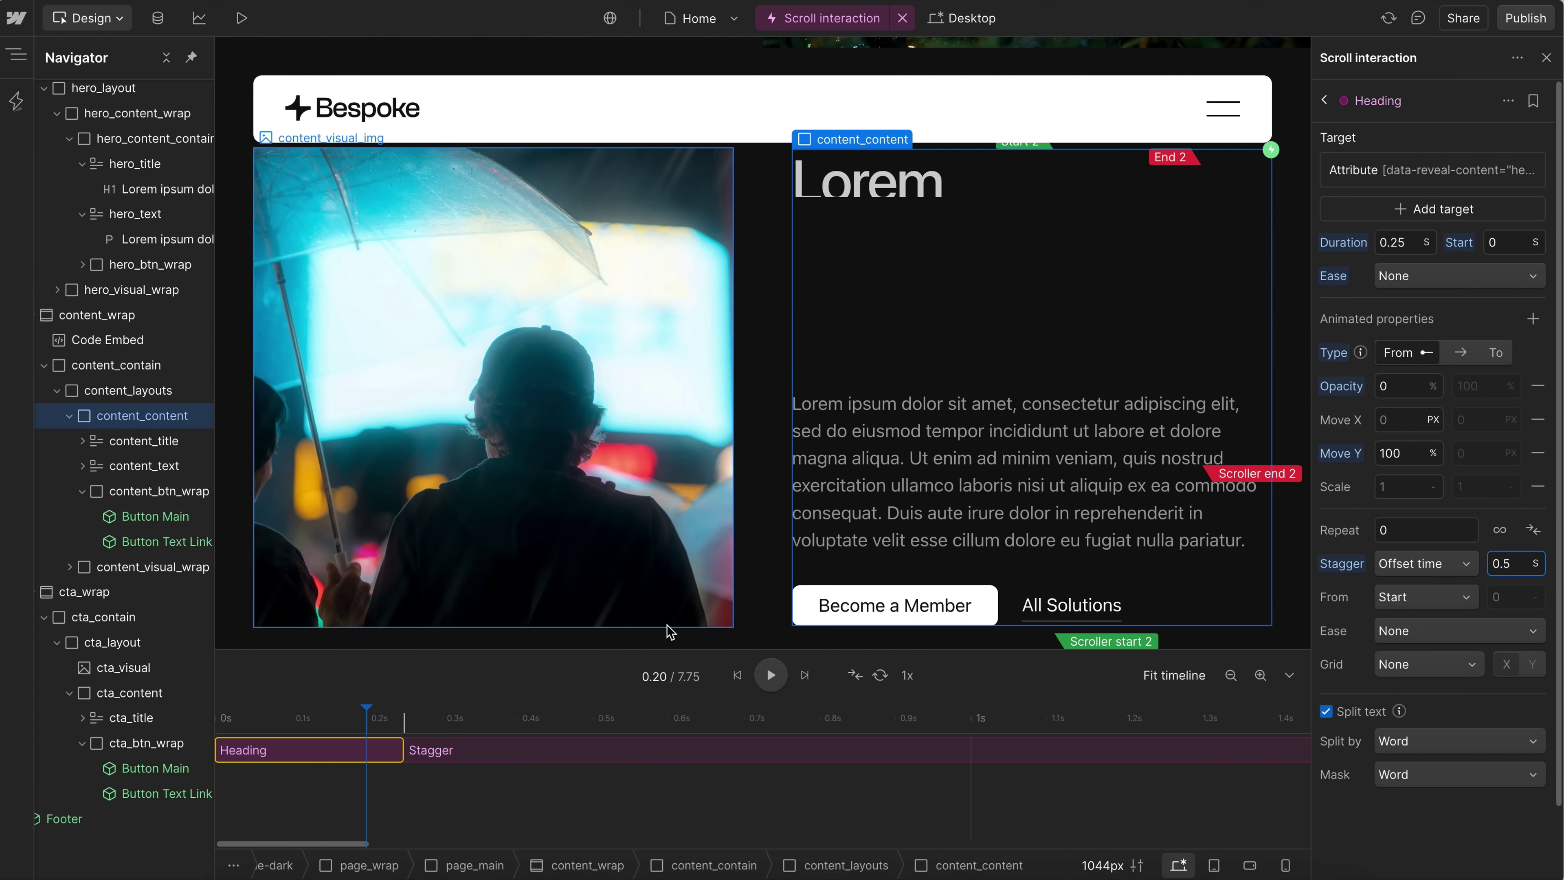
left_click_drag(278, 715, 1001, 739)
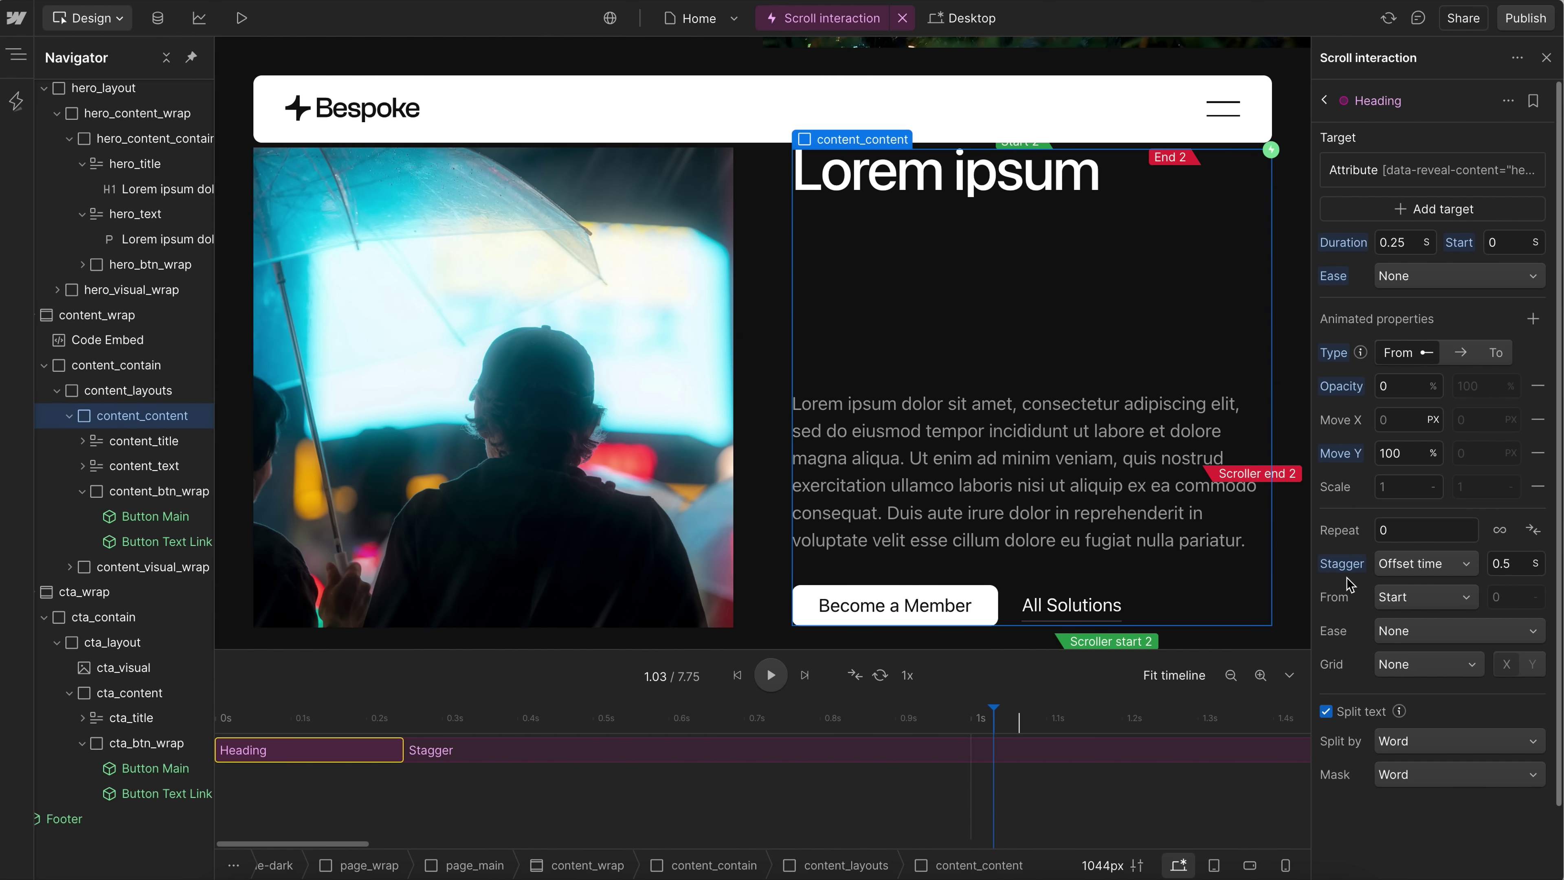
- Change the Stagger mode to Total time, review the stagger and duration values, and scrub the timeline to preview the result
left_click(1422, 579)
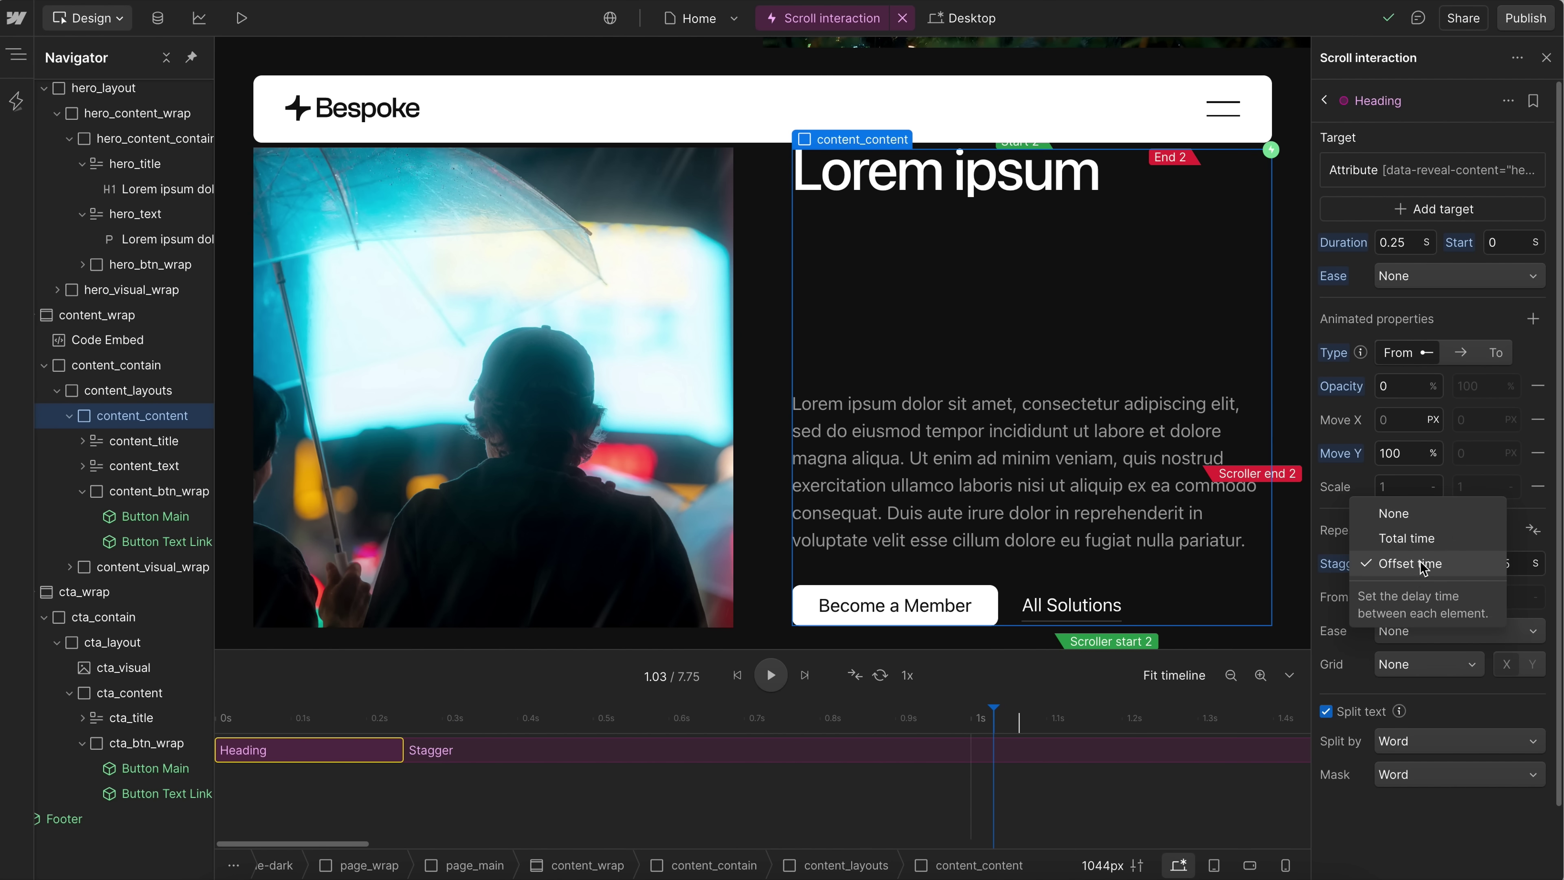
left_click(1406, 539)
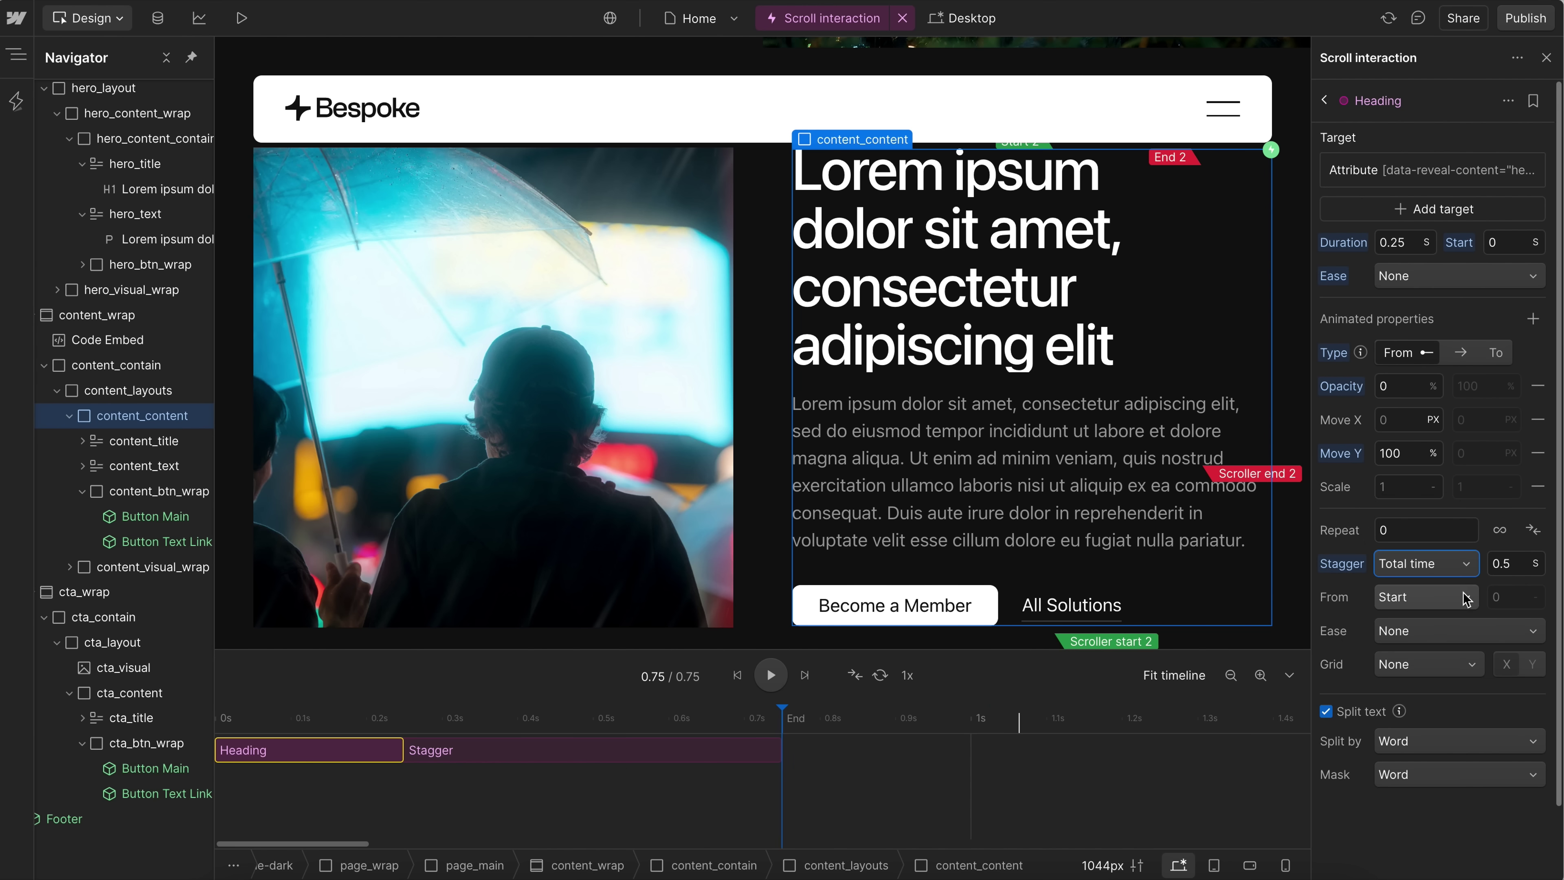
left_click(1502, 564)
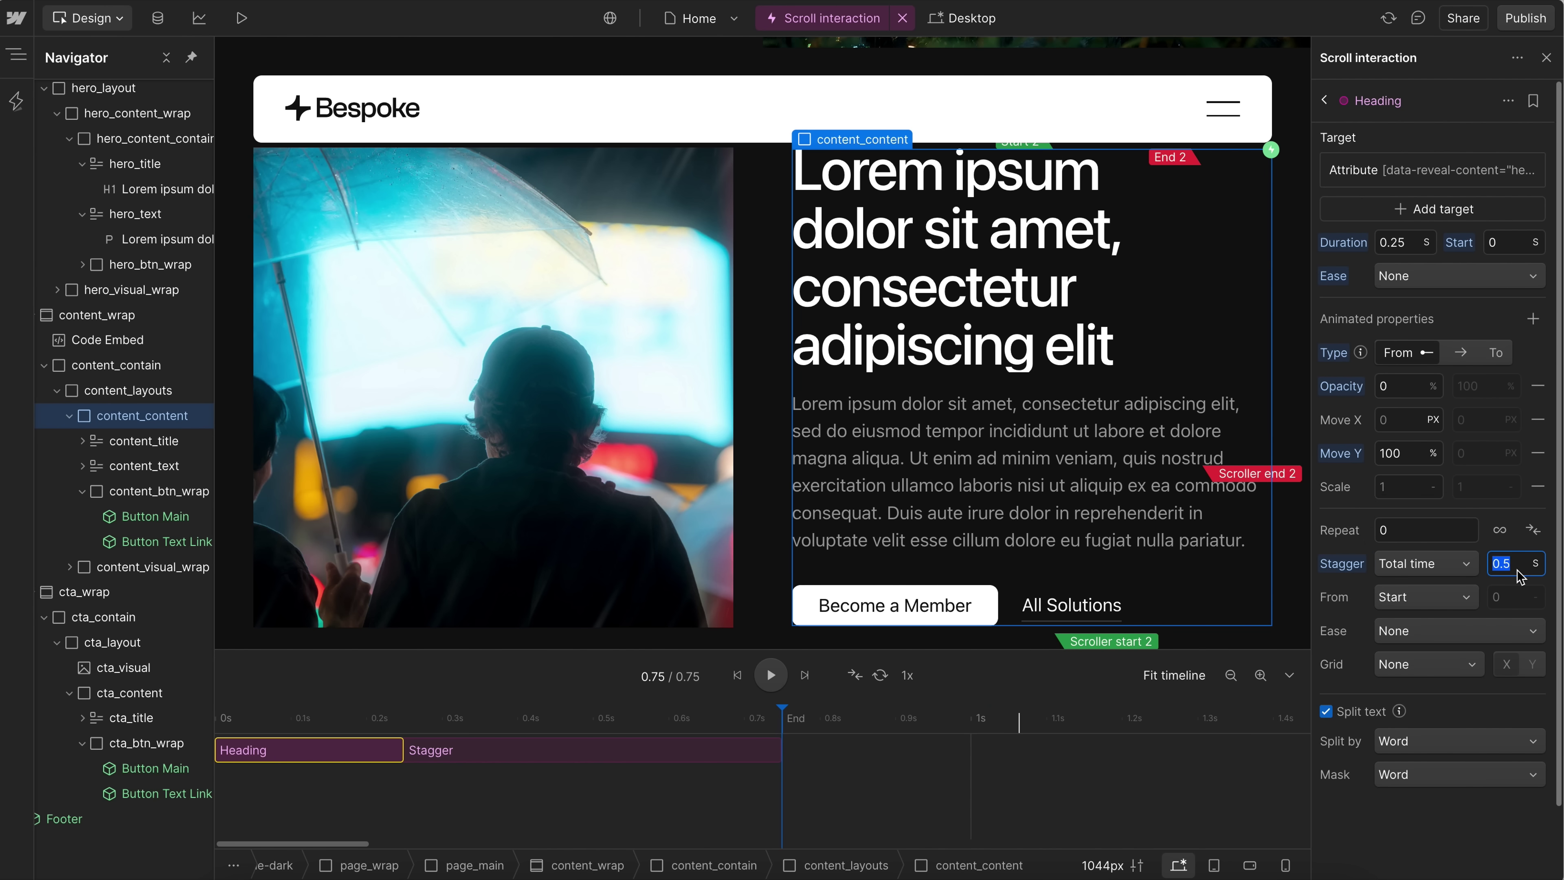
left_click(1403, 242)
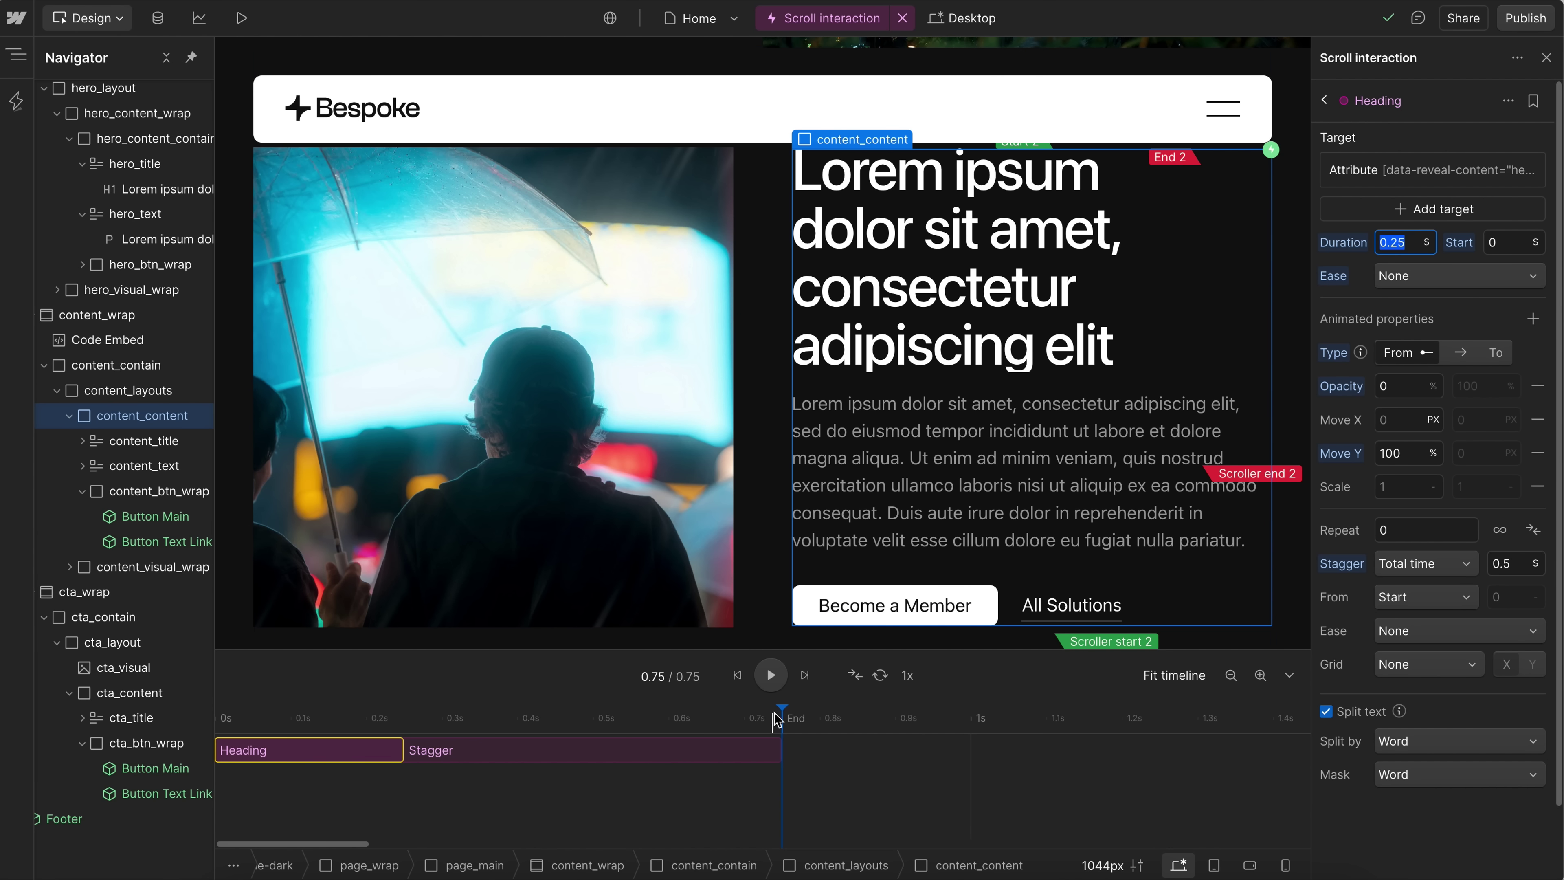
left_click_drag(777, 718, 784, 720)
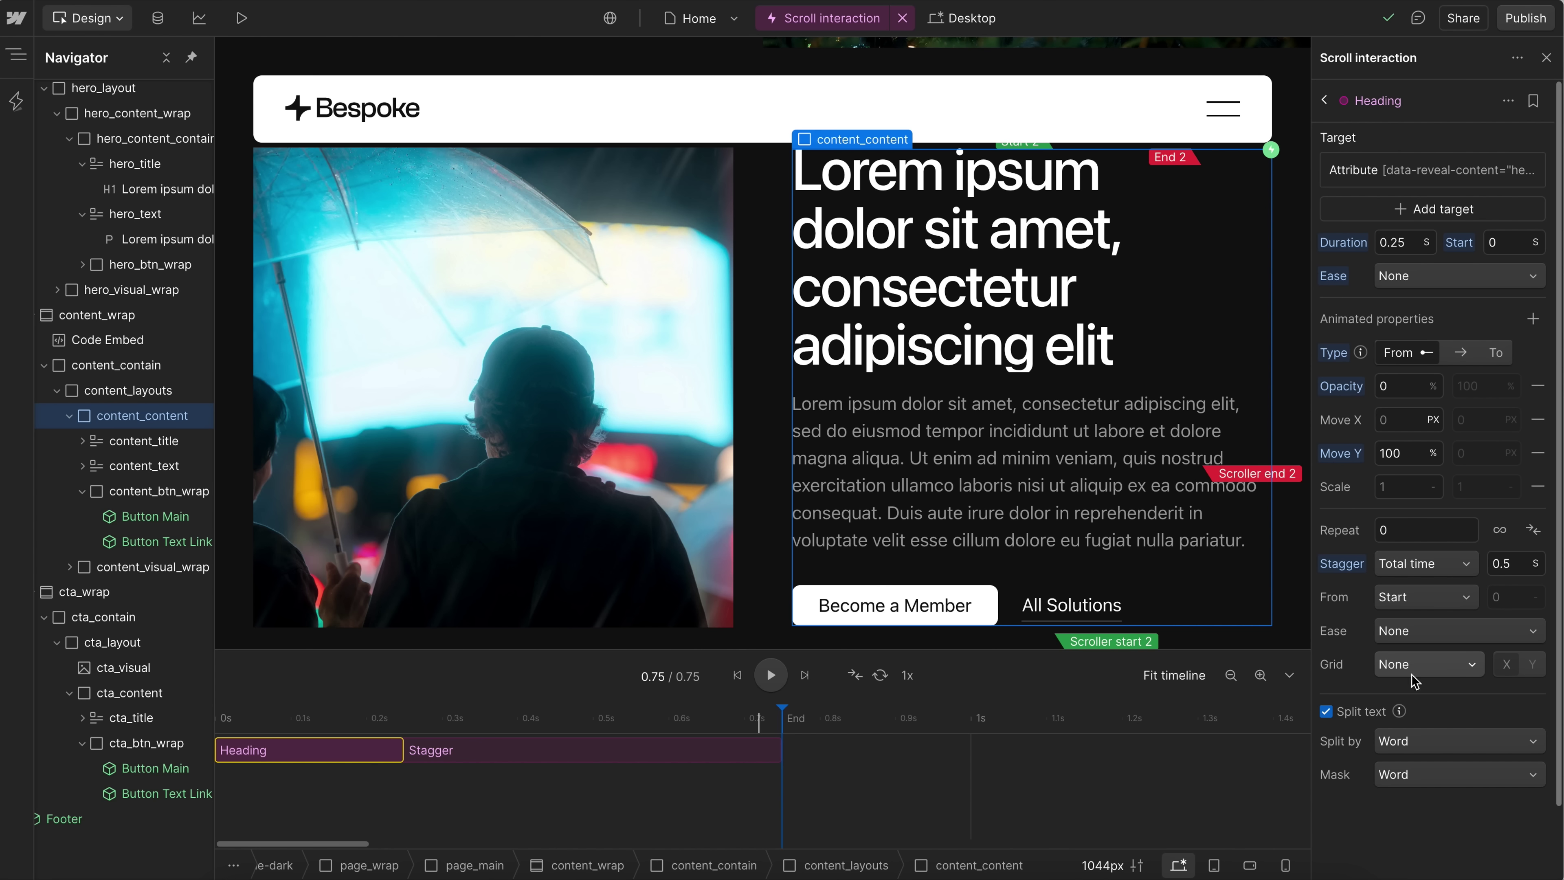
left_click_drag(227, 718, 522, 724)
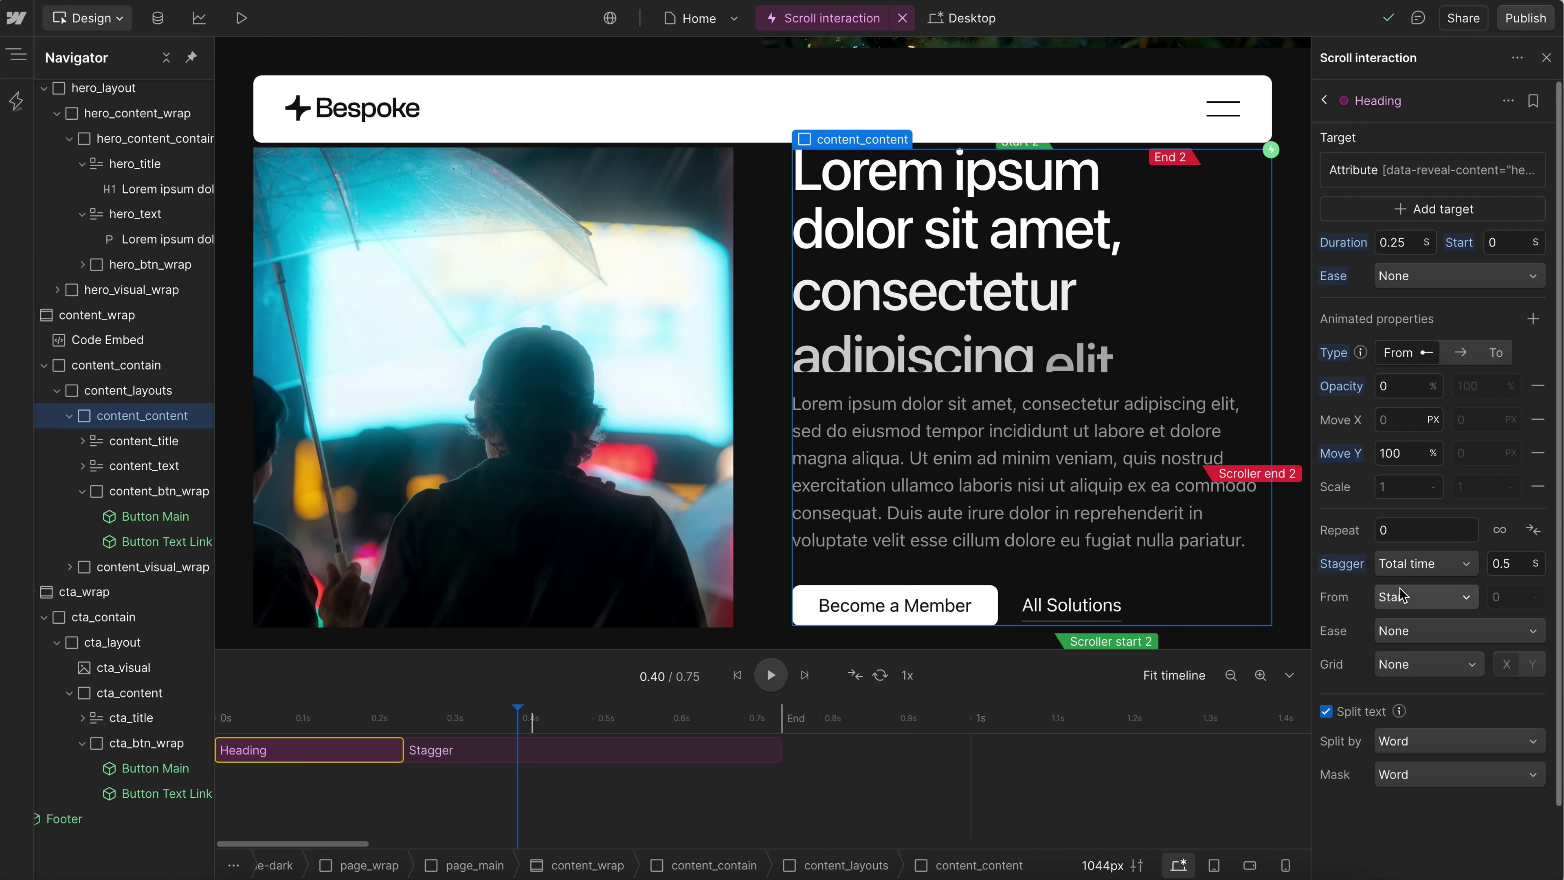
- Set the stagger to begin from End and play the timeline to preview it
left_click(1416, 596)
left_click(1407, 648)
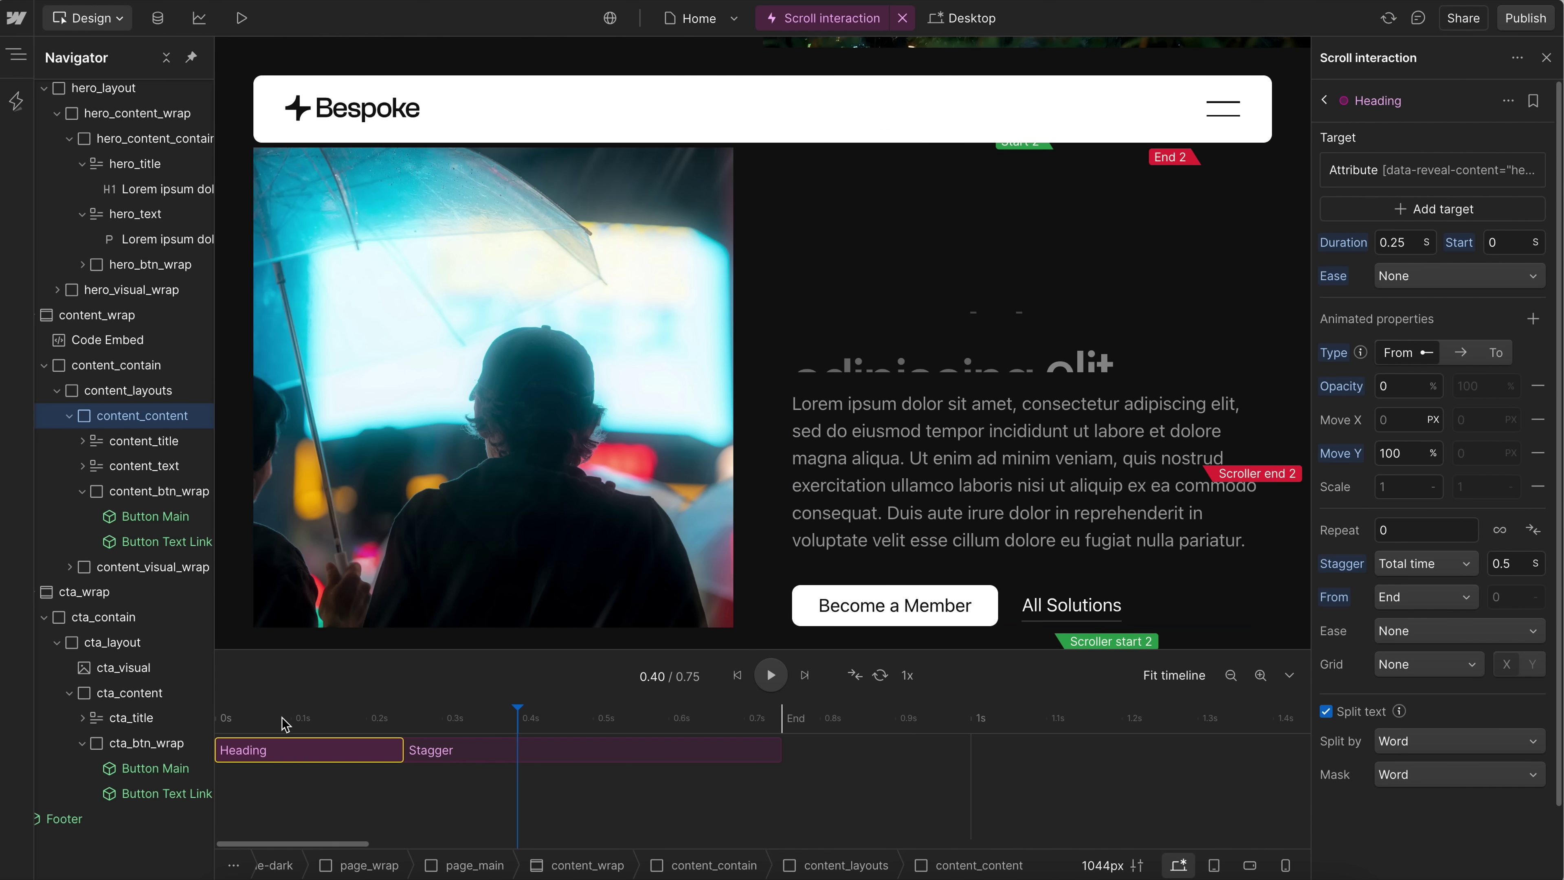
left_click(306, 720)
key("space")
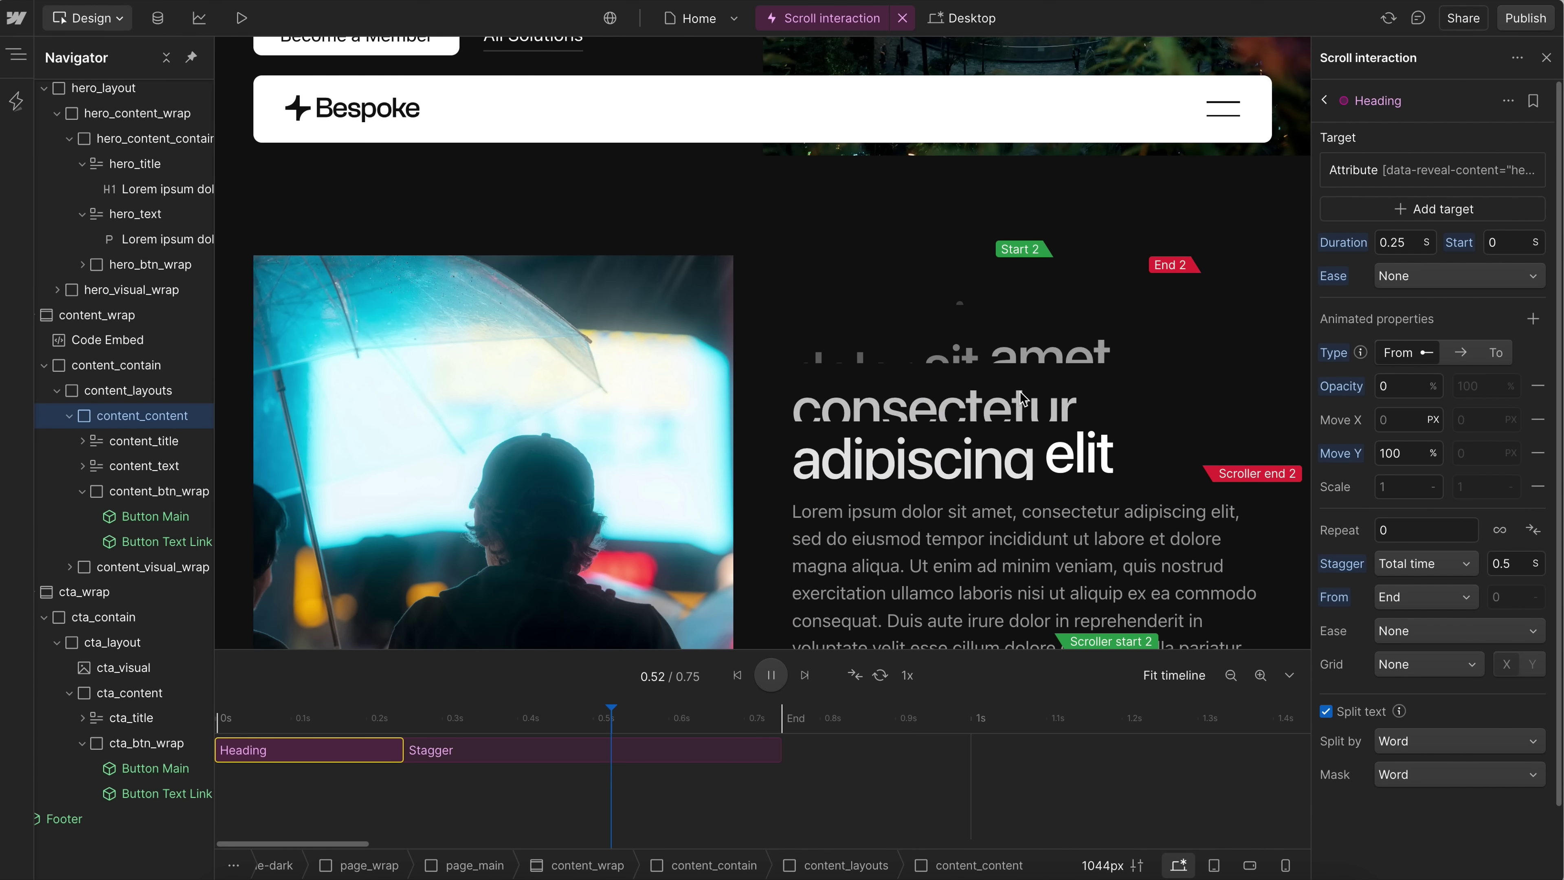
- Set the stagger to begin from Random and play the timeline from near its start
left_click(1409, 602)
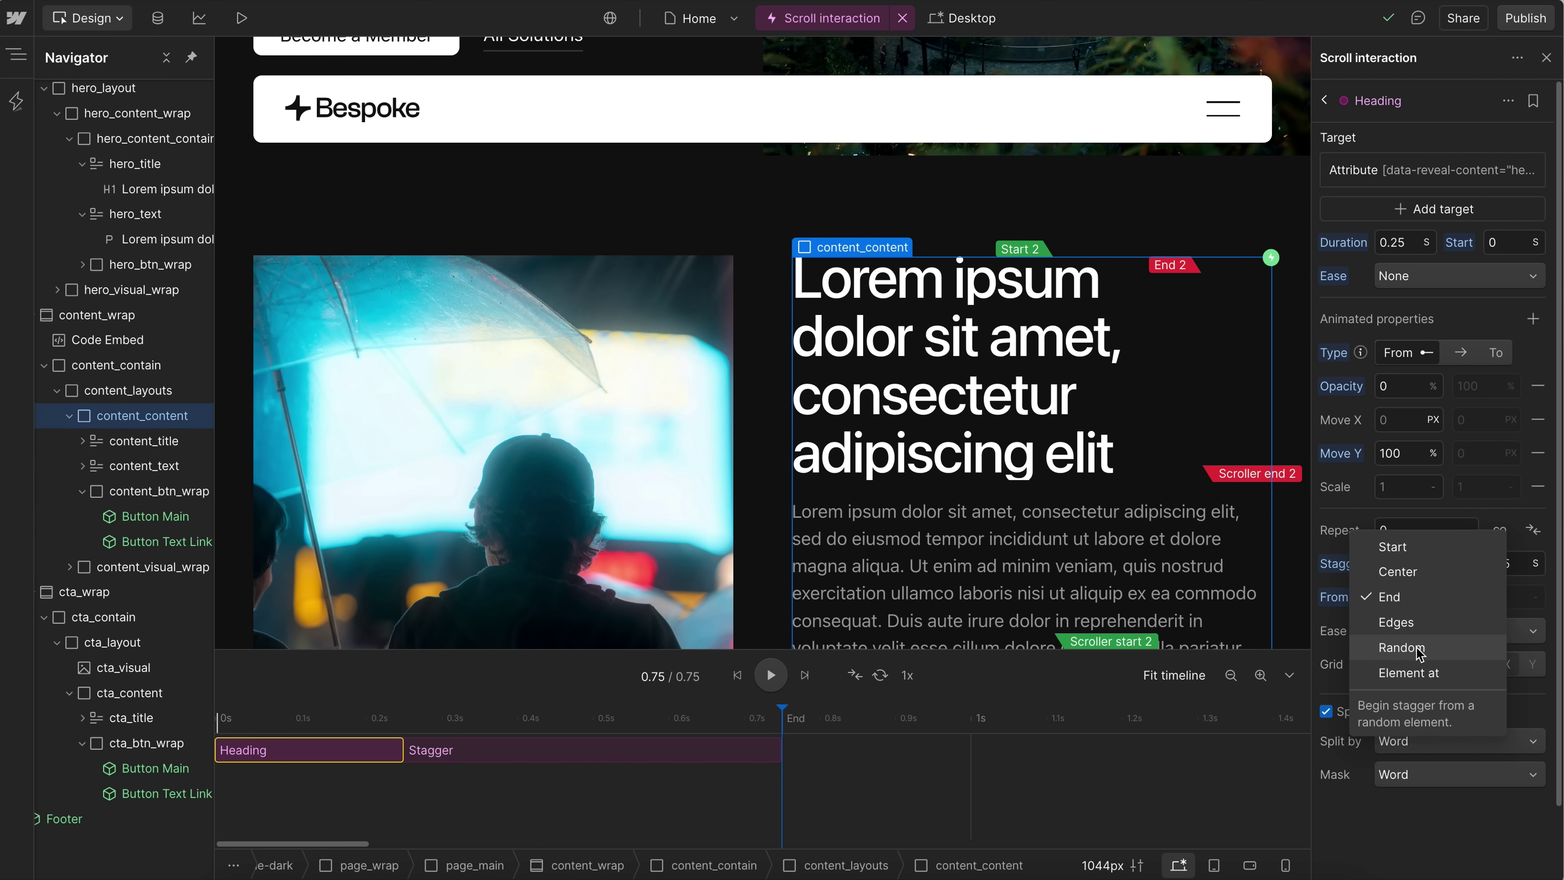
left_click(1402, 646)
left_click(249, 720)
key("space")
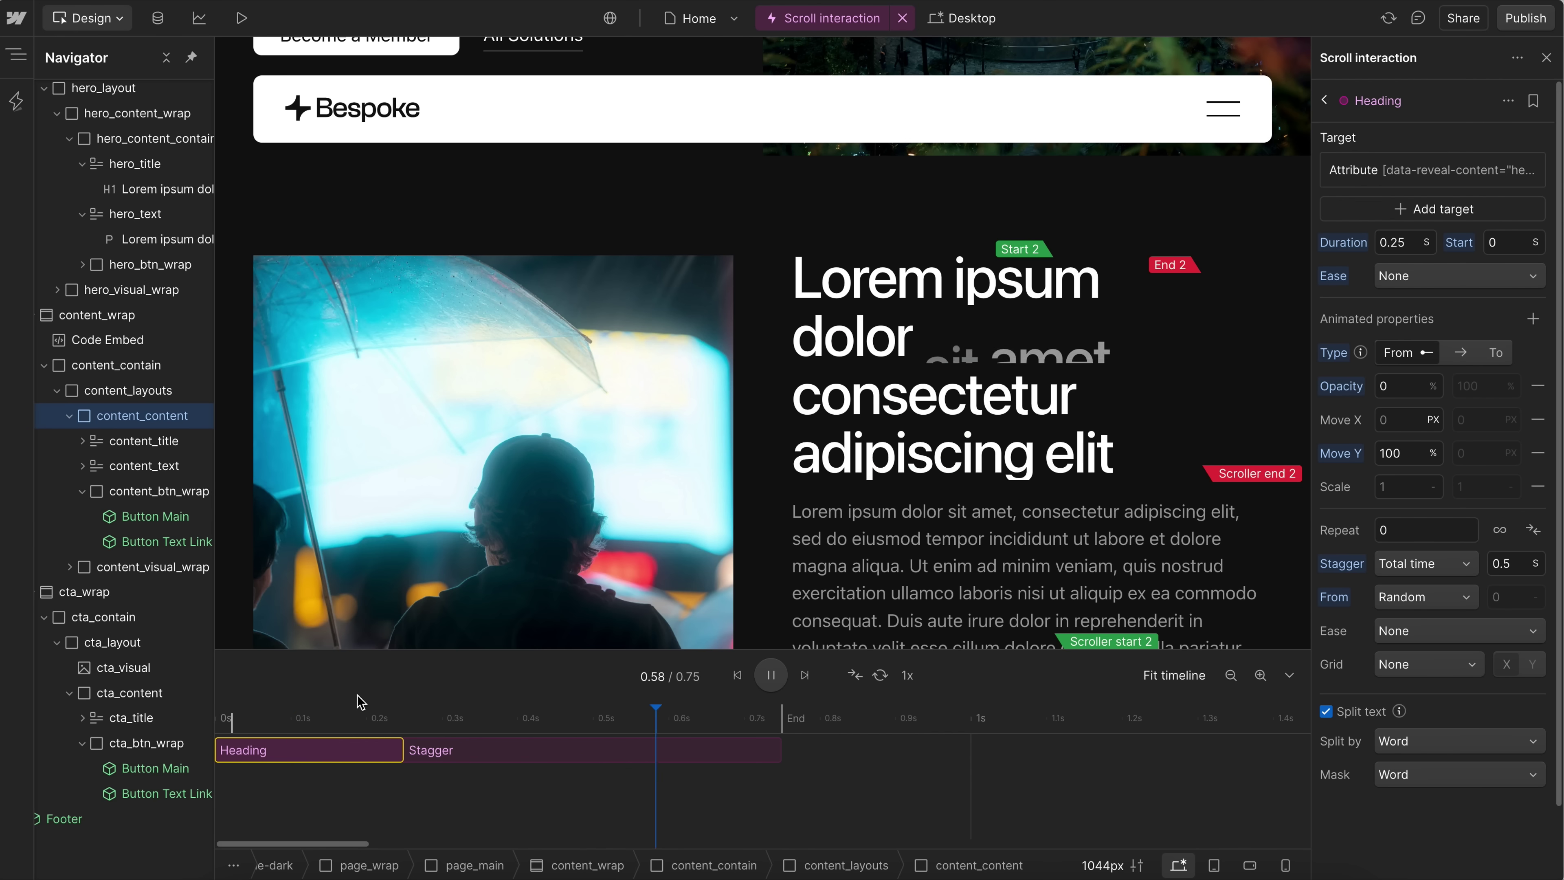
- Scrub the random reveal, set the Heading action's stagger to begin from Start, and scrub back to the timeline's beginning
left_click_drag(271, 721, 555, 721)
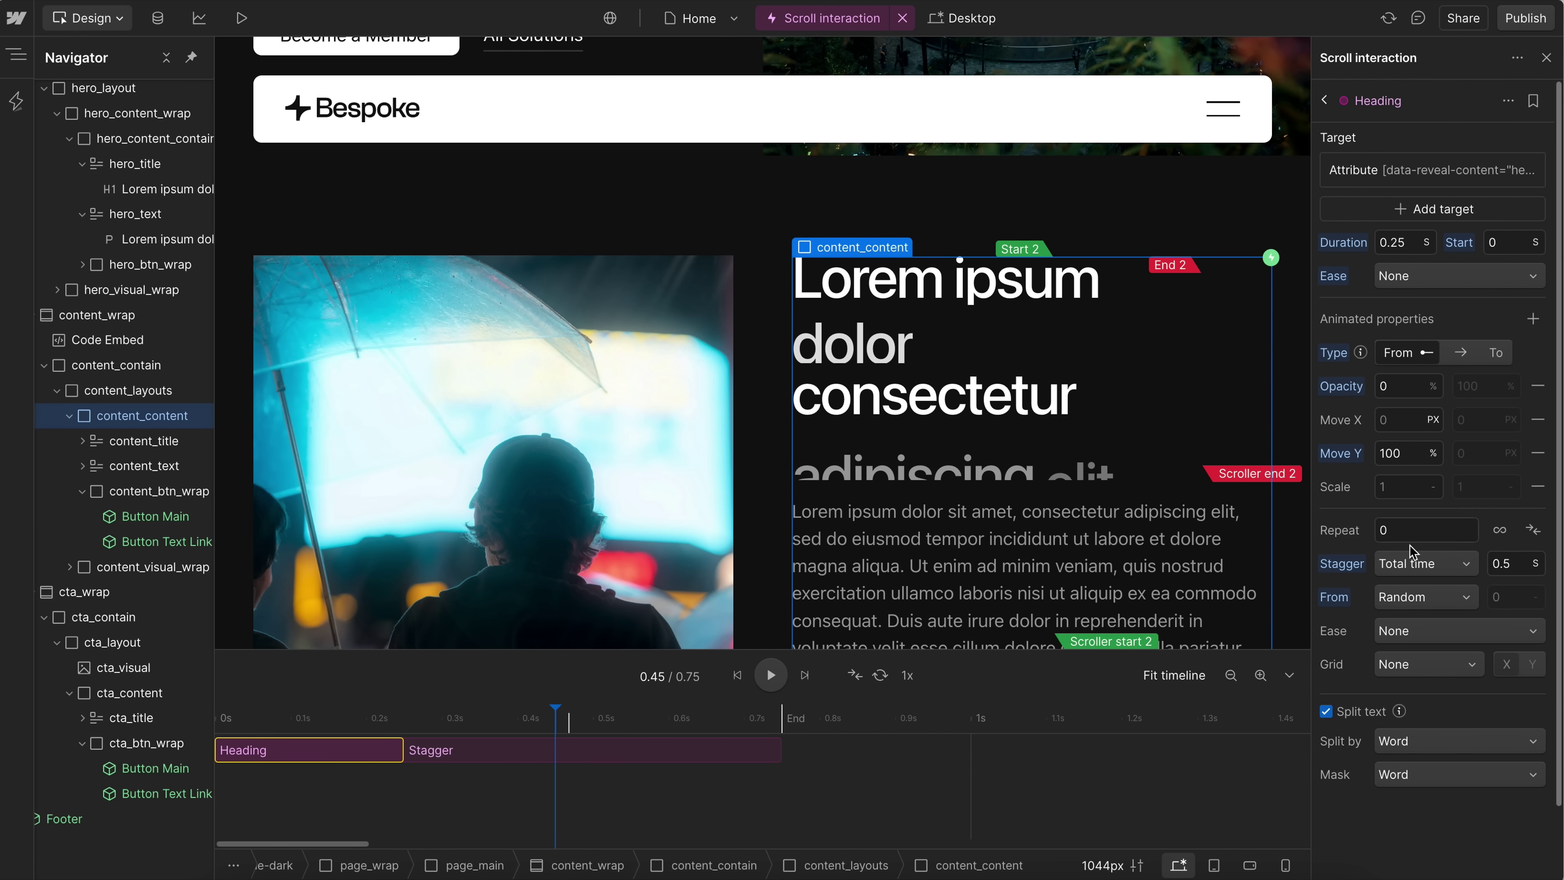
left_click(1415, 596)
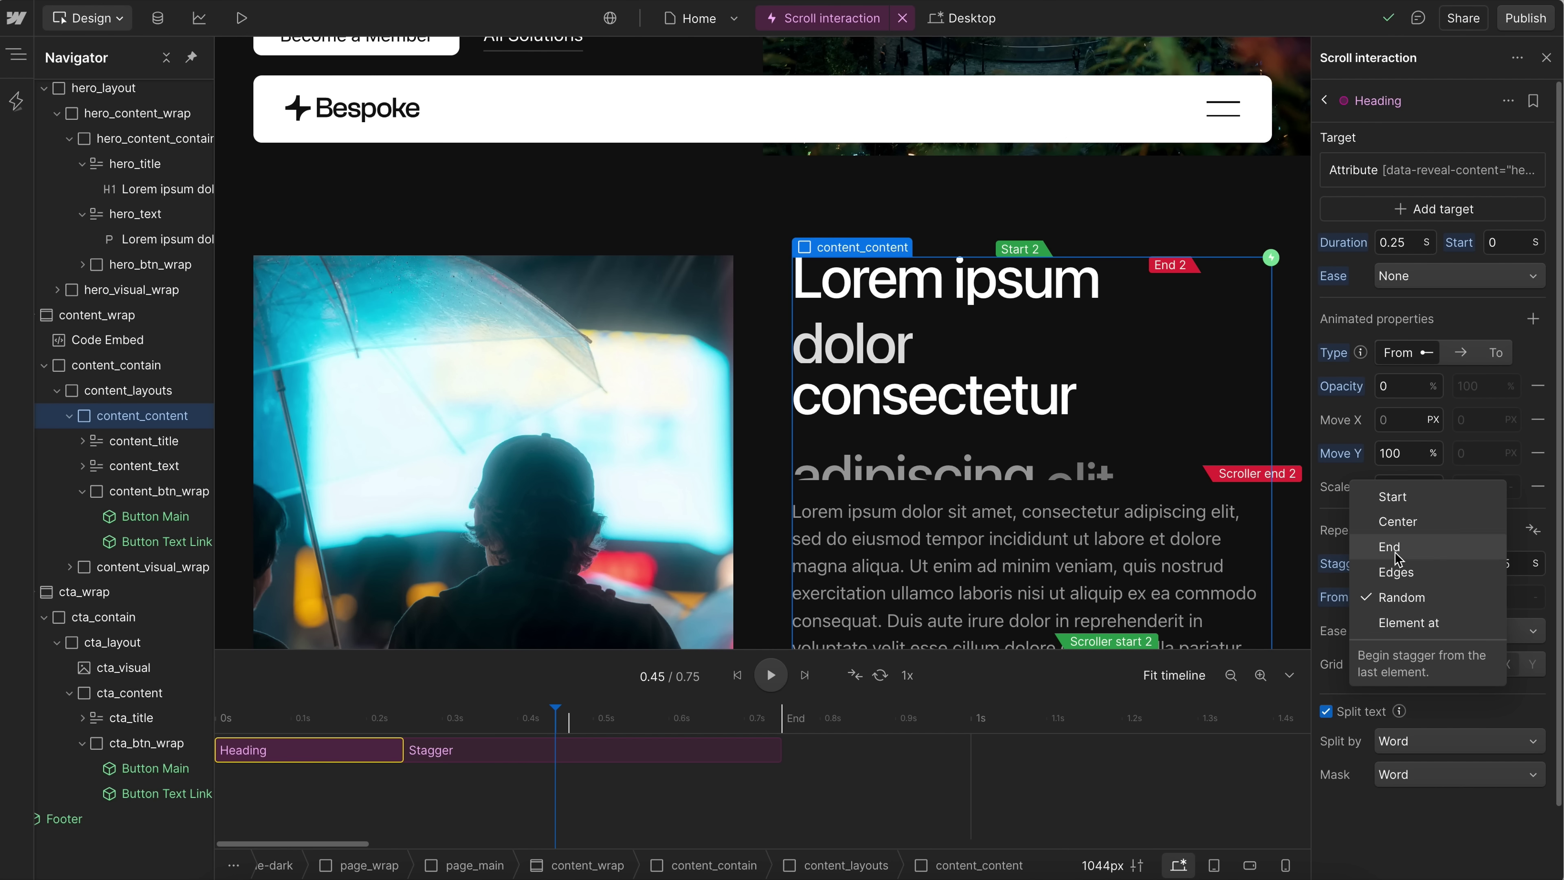
left_click(1393, 496)
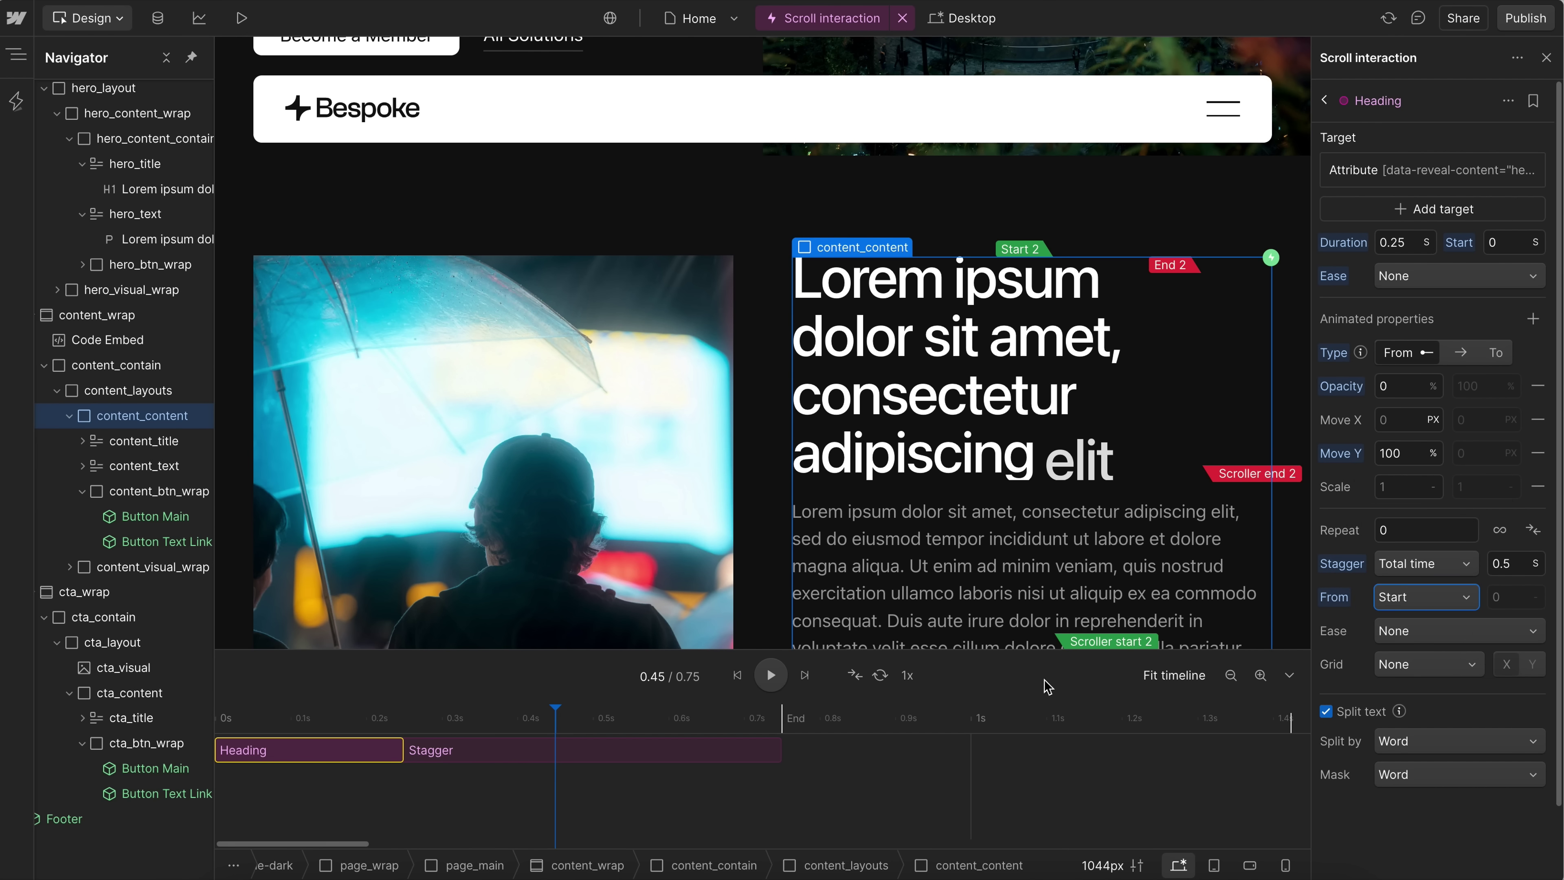
left_click_drag(367, 724, 222, 722)
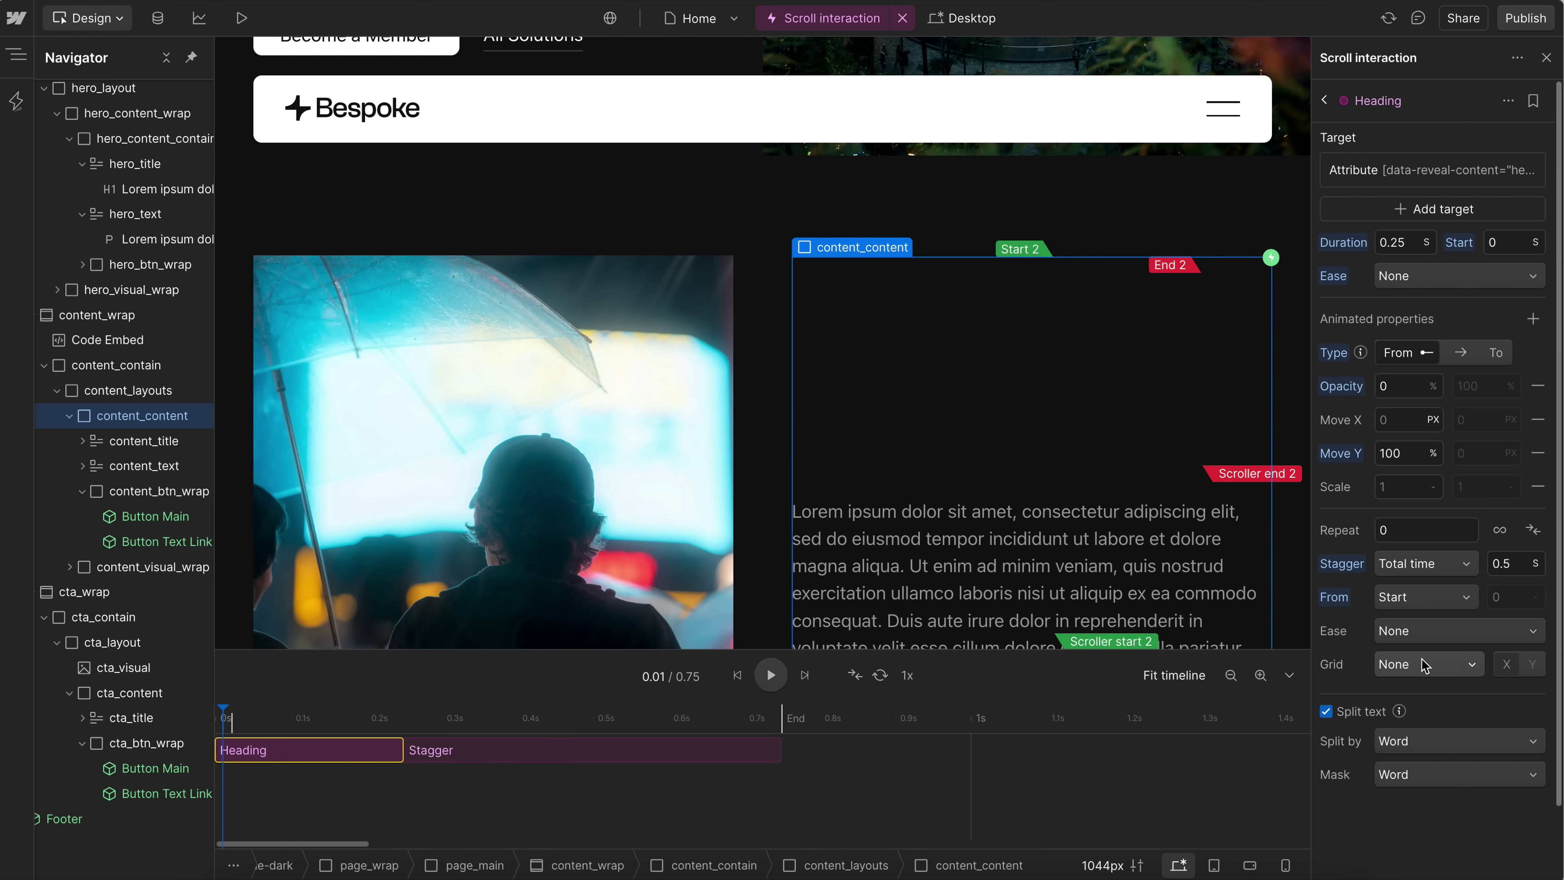
- Review the ease options for the Heading action and its stagger, and play the timeline
left_click(1444, 631)
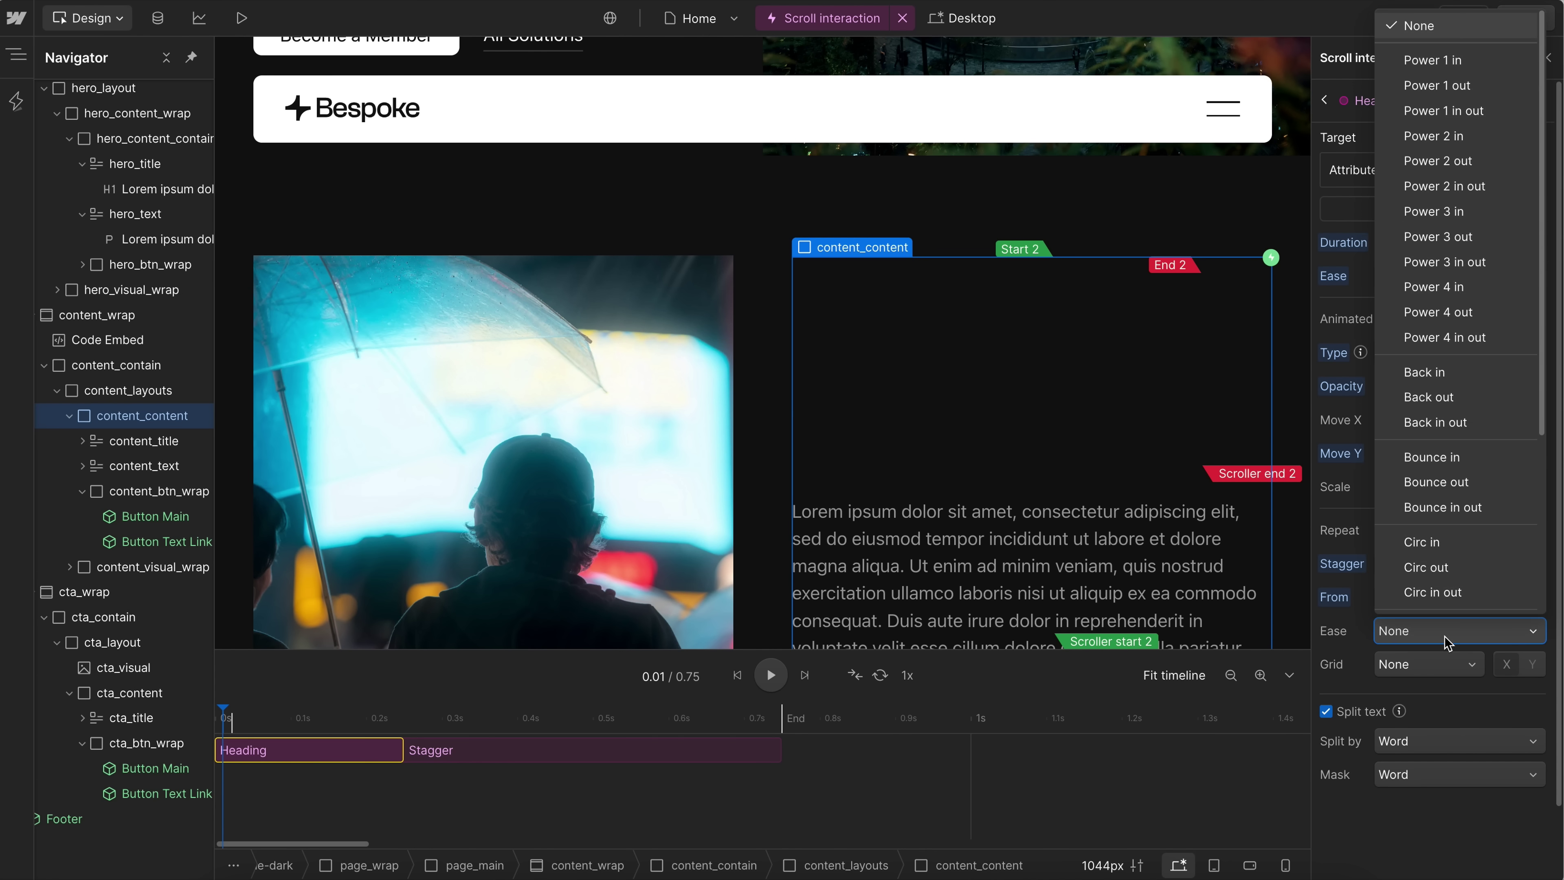
left_click(1444, 635)
left_click(1418, 285)
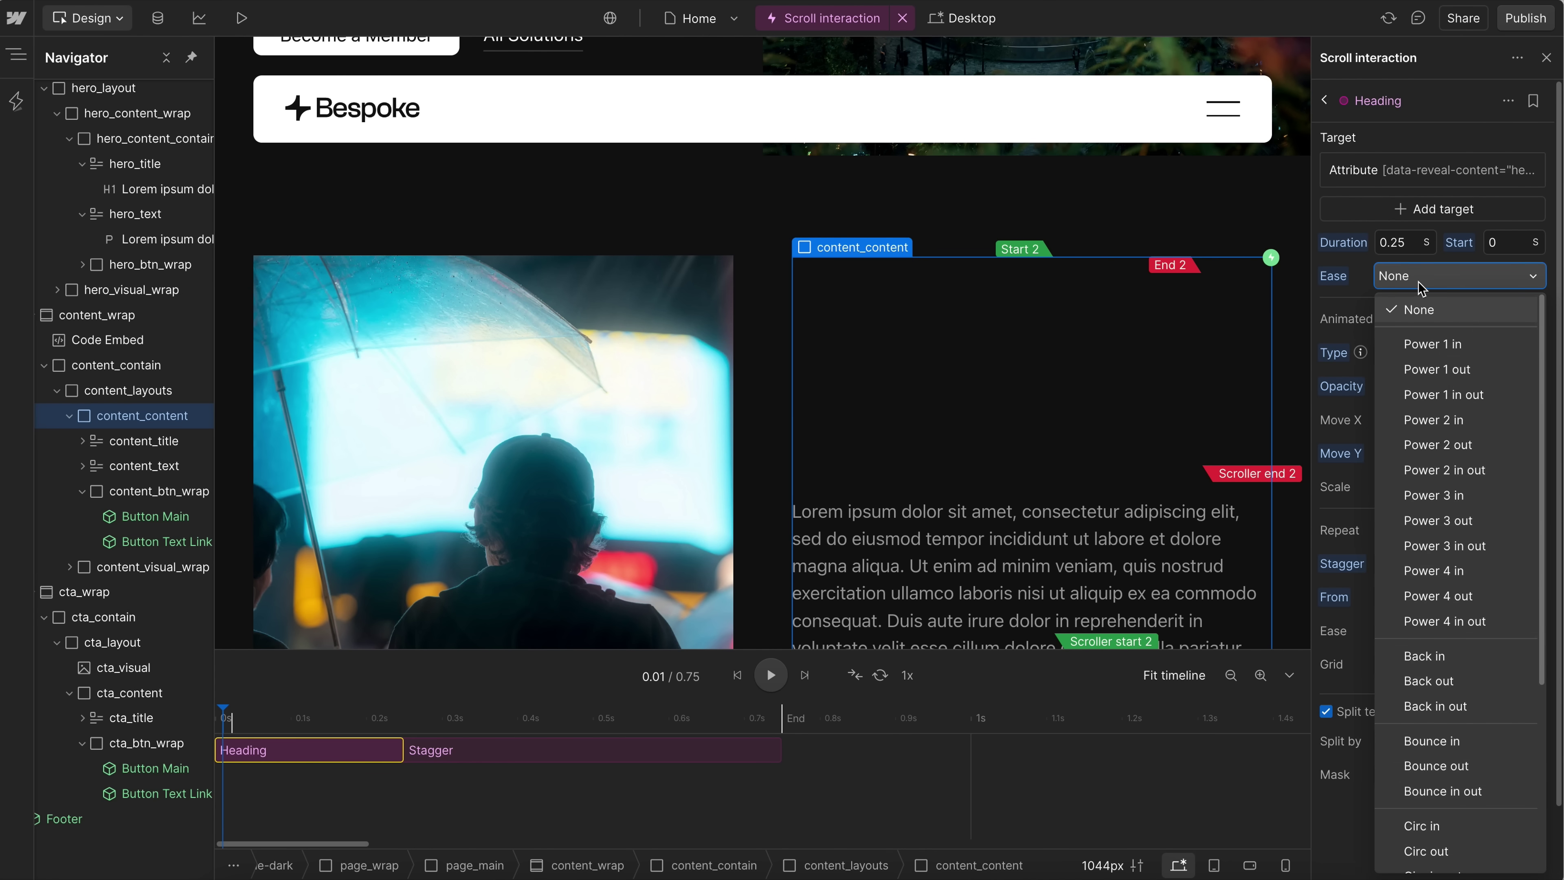
left_click(1426, 283)
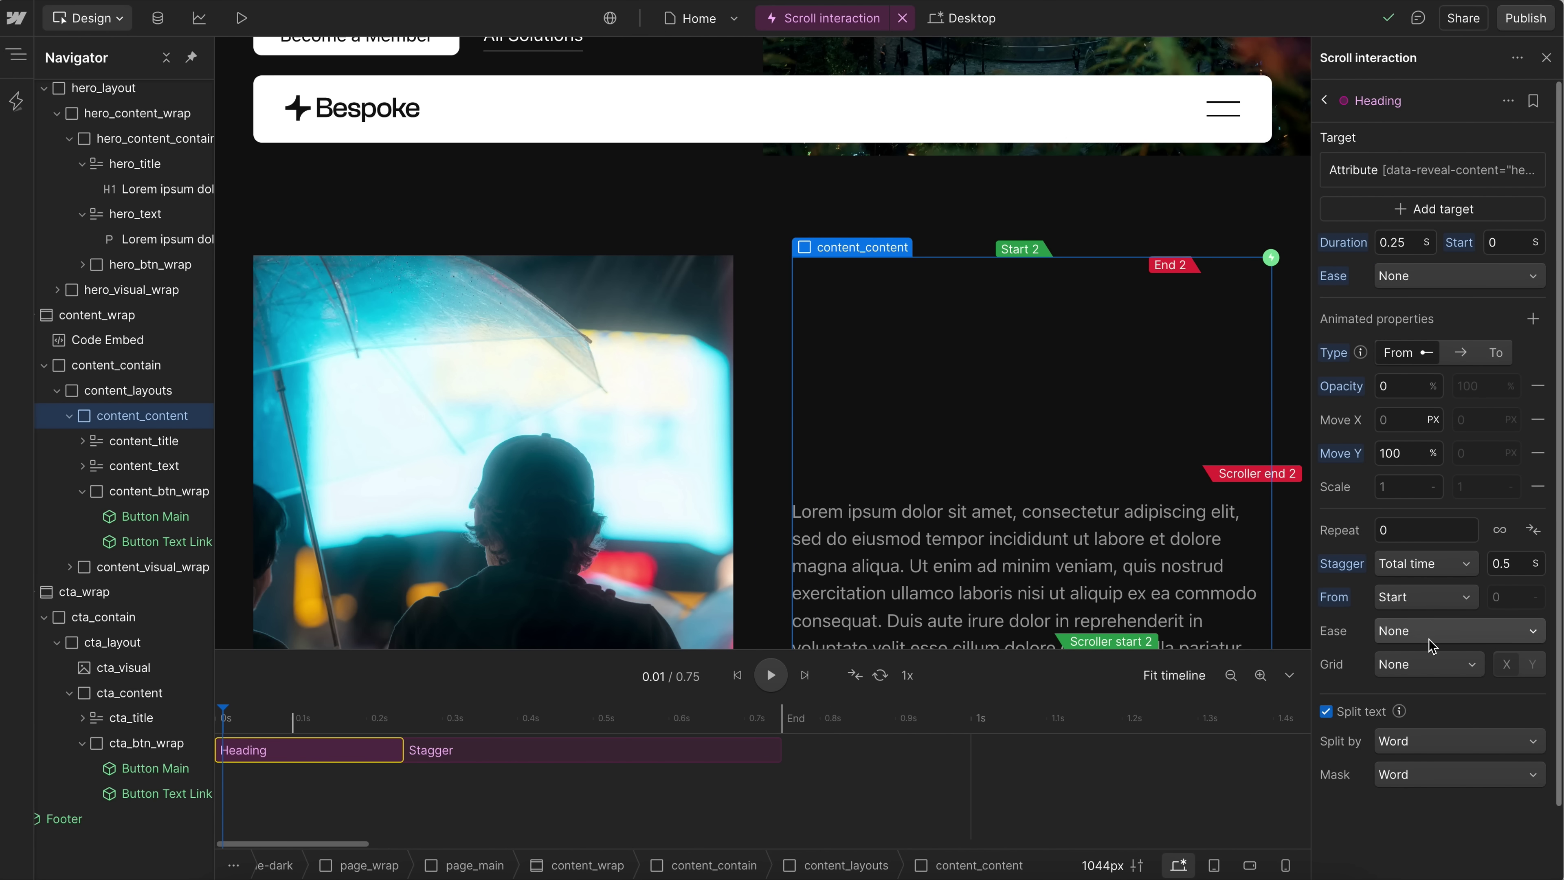
key("space")
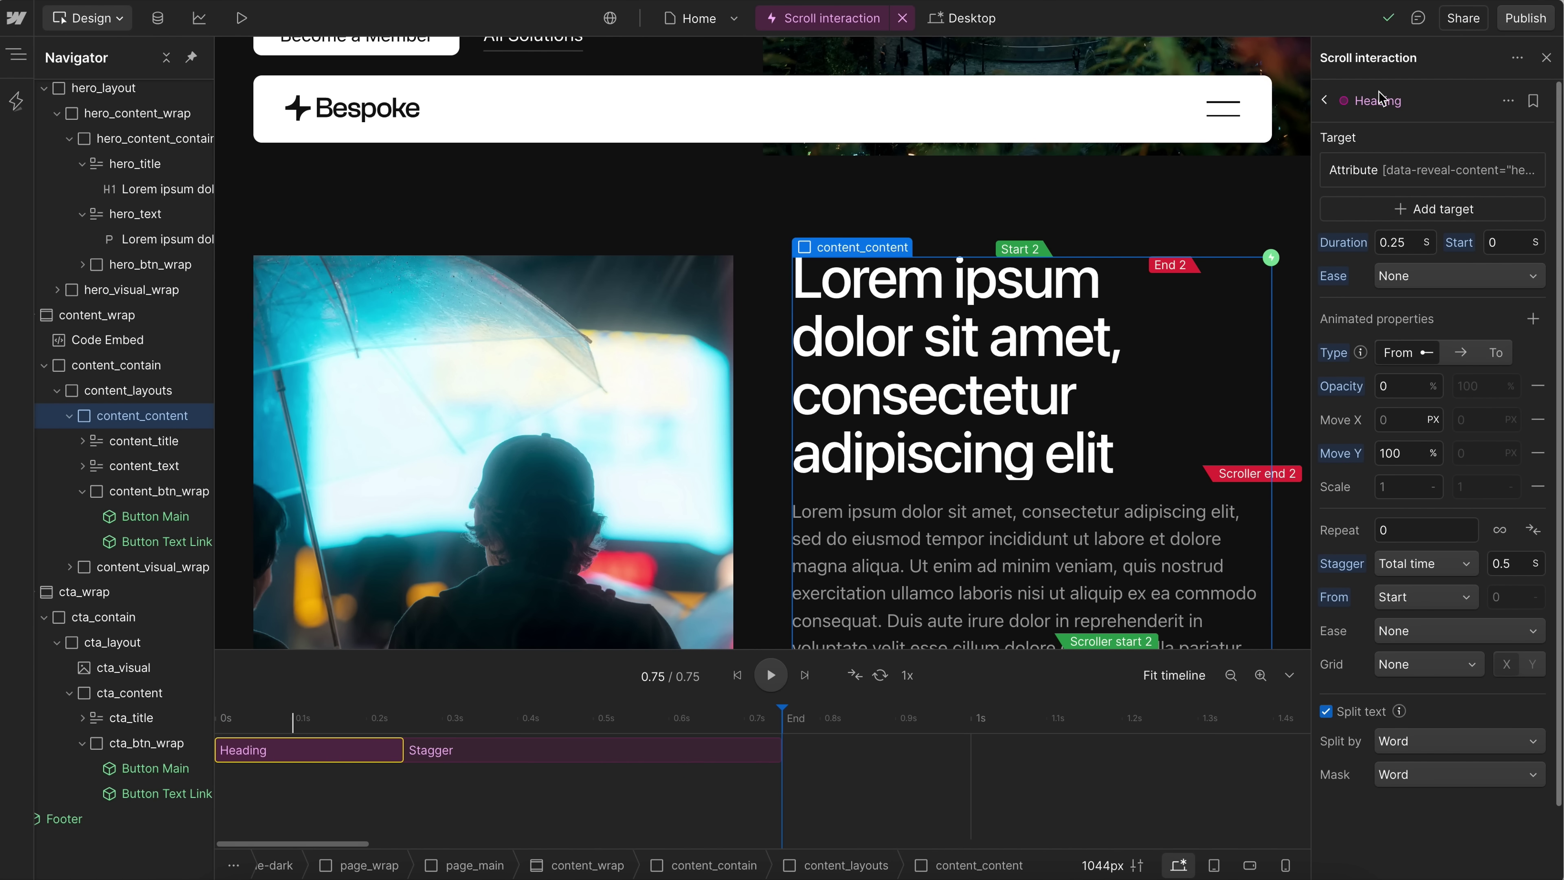
- Add a Custom action to the scroll interaction and name it Paragraph
left_click(1326, 102)
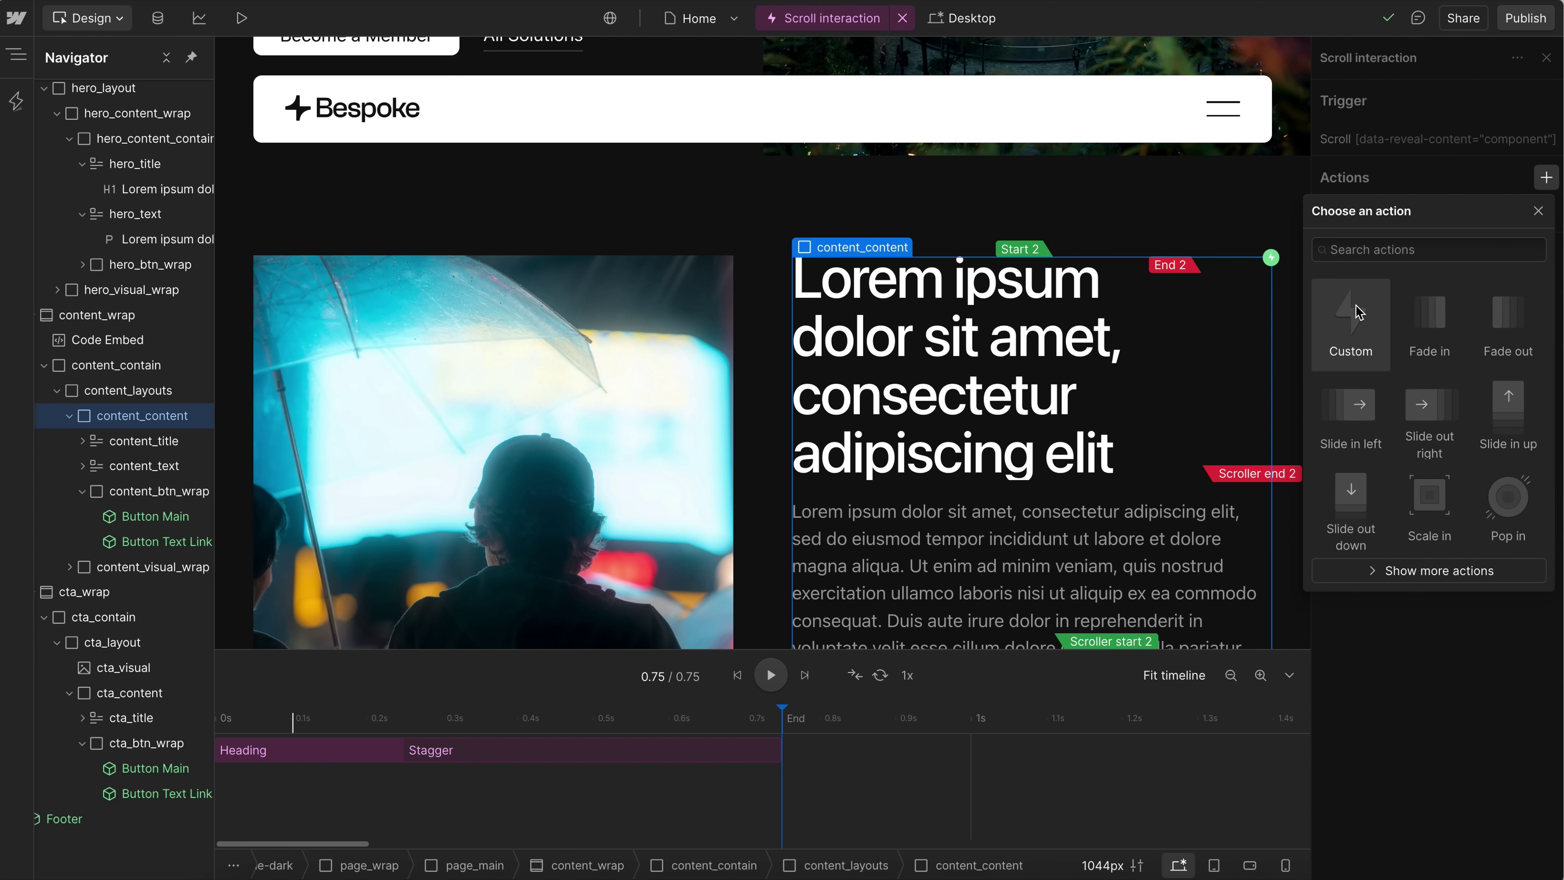
left_click(1359, 313)
double_click(1408, 111)
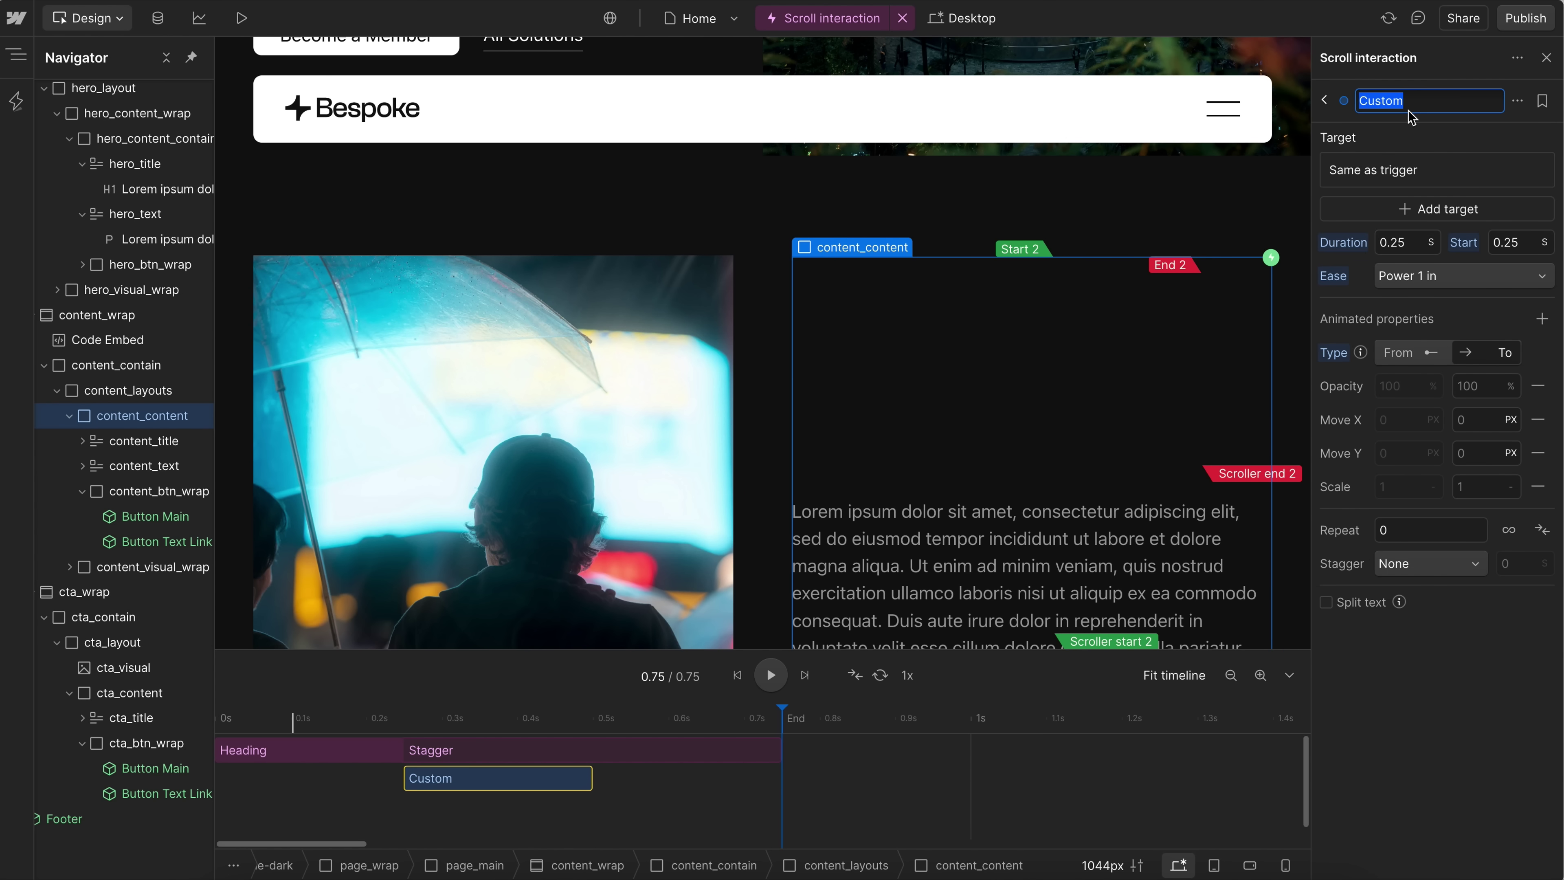
type("Paragraph")
key("Return")
- Target the Paragraph action by attribute, with name data-reveal-content and value paragraph
left_click(1390, 173)
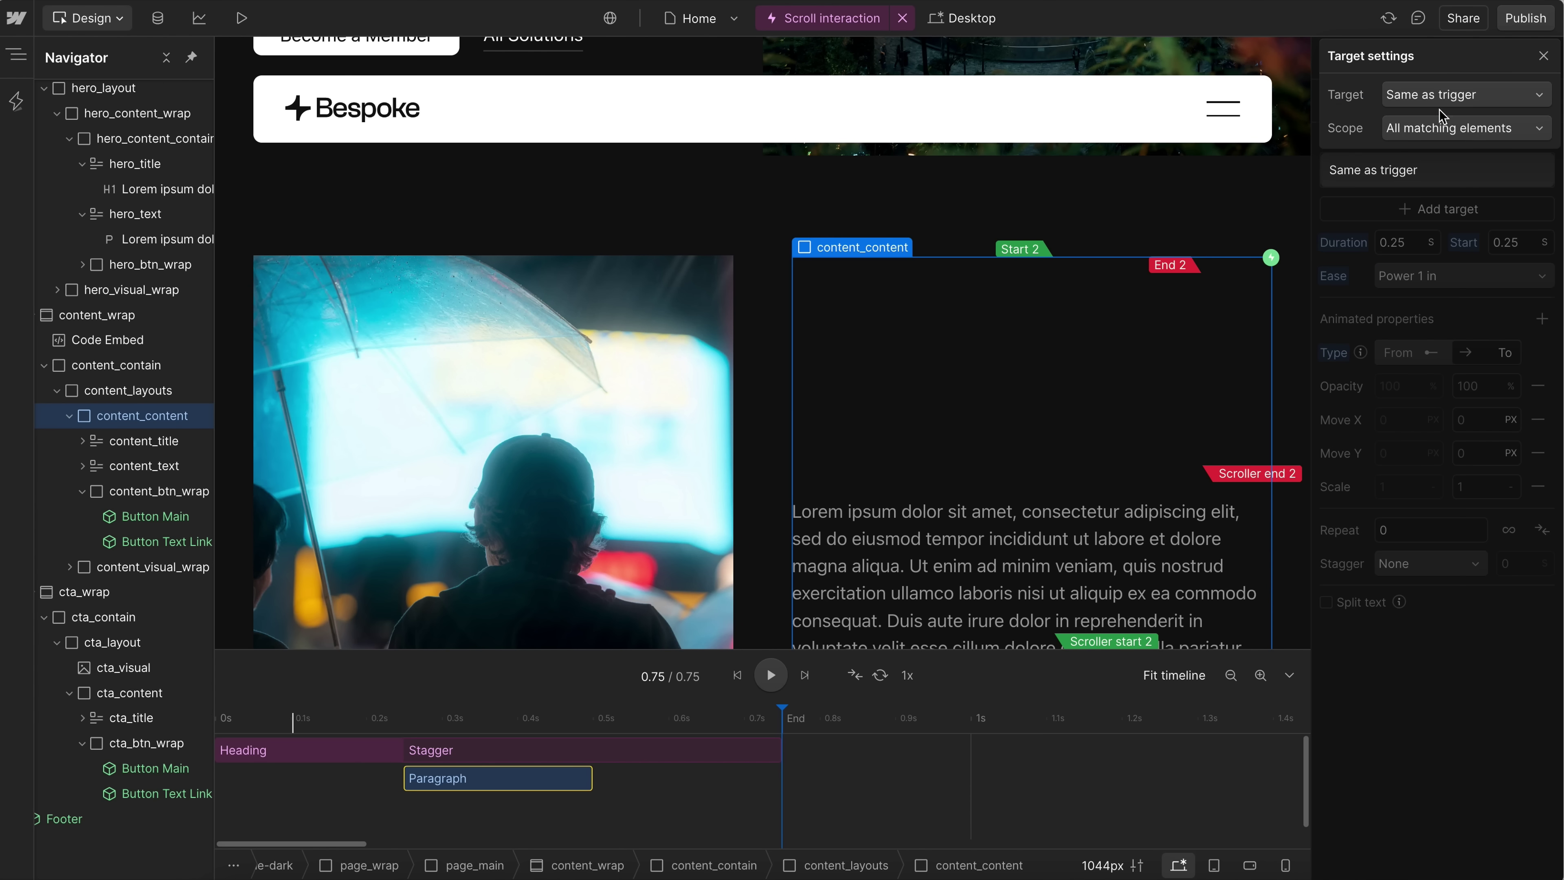
left_click(1433, 98)
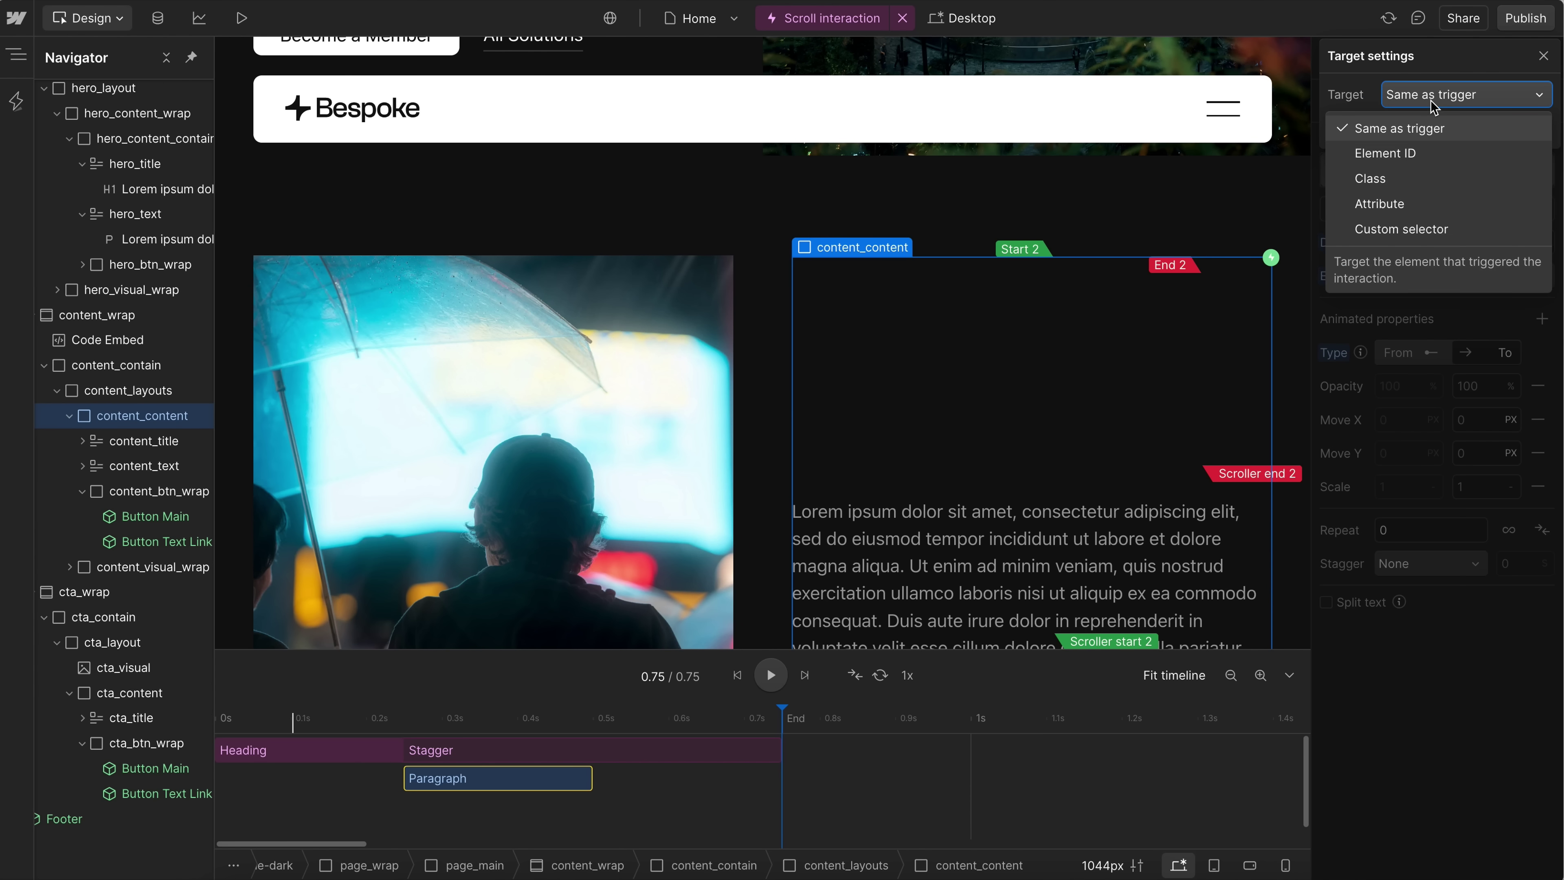
left_click(1393, 205)
left_click(1417, 286)
type("data")
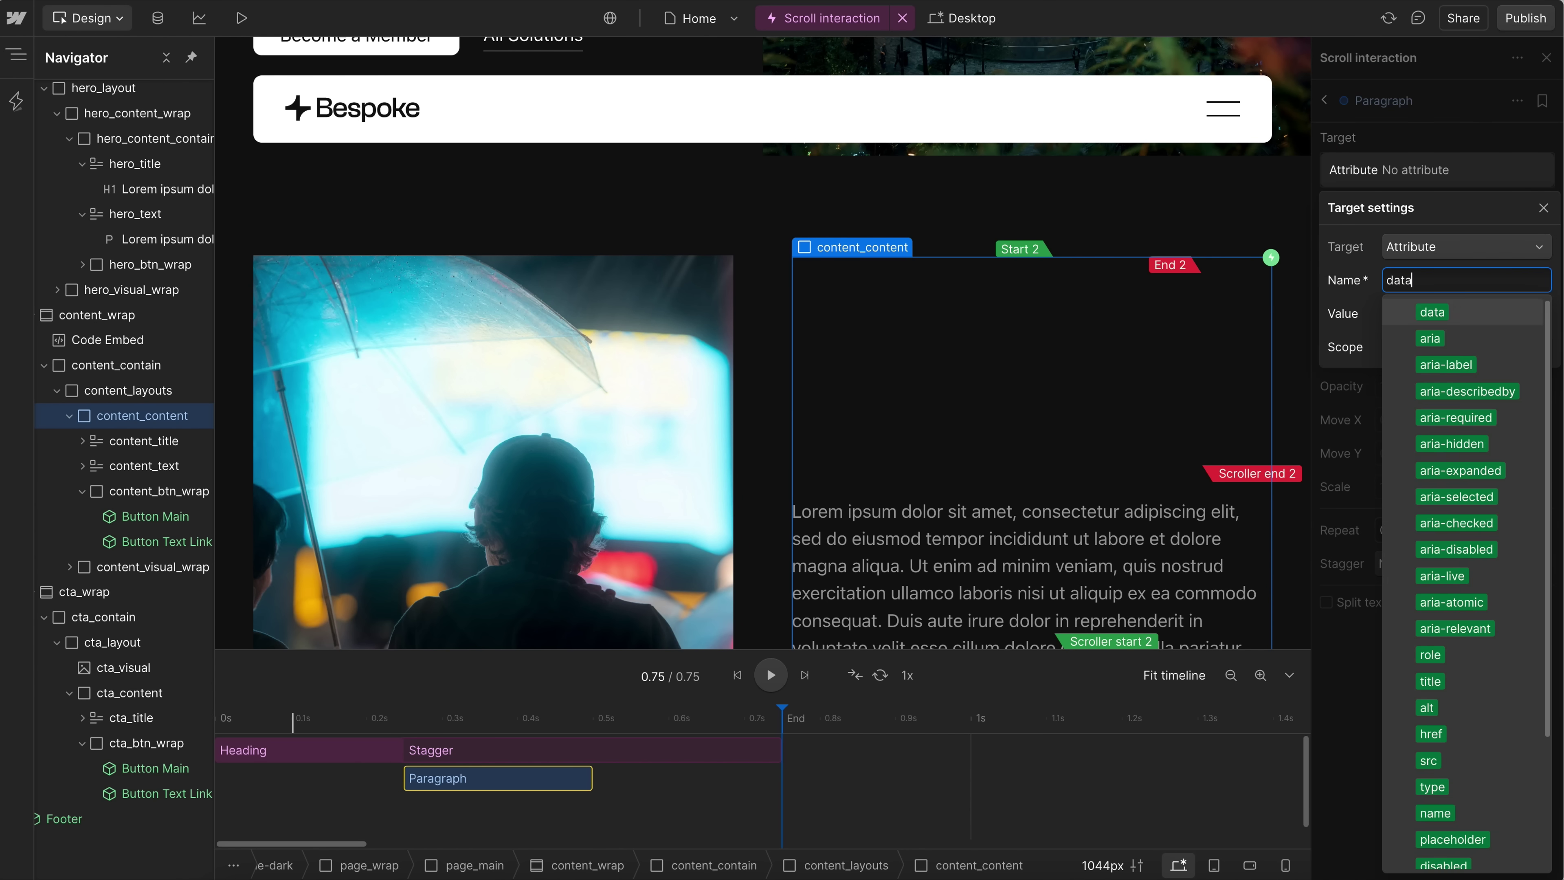
type("-reveal-content")
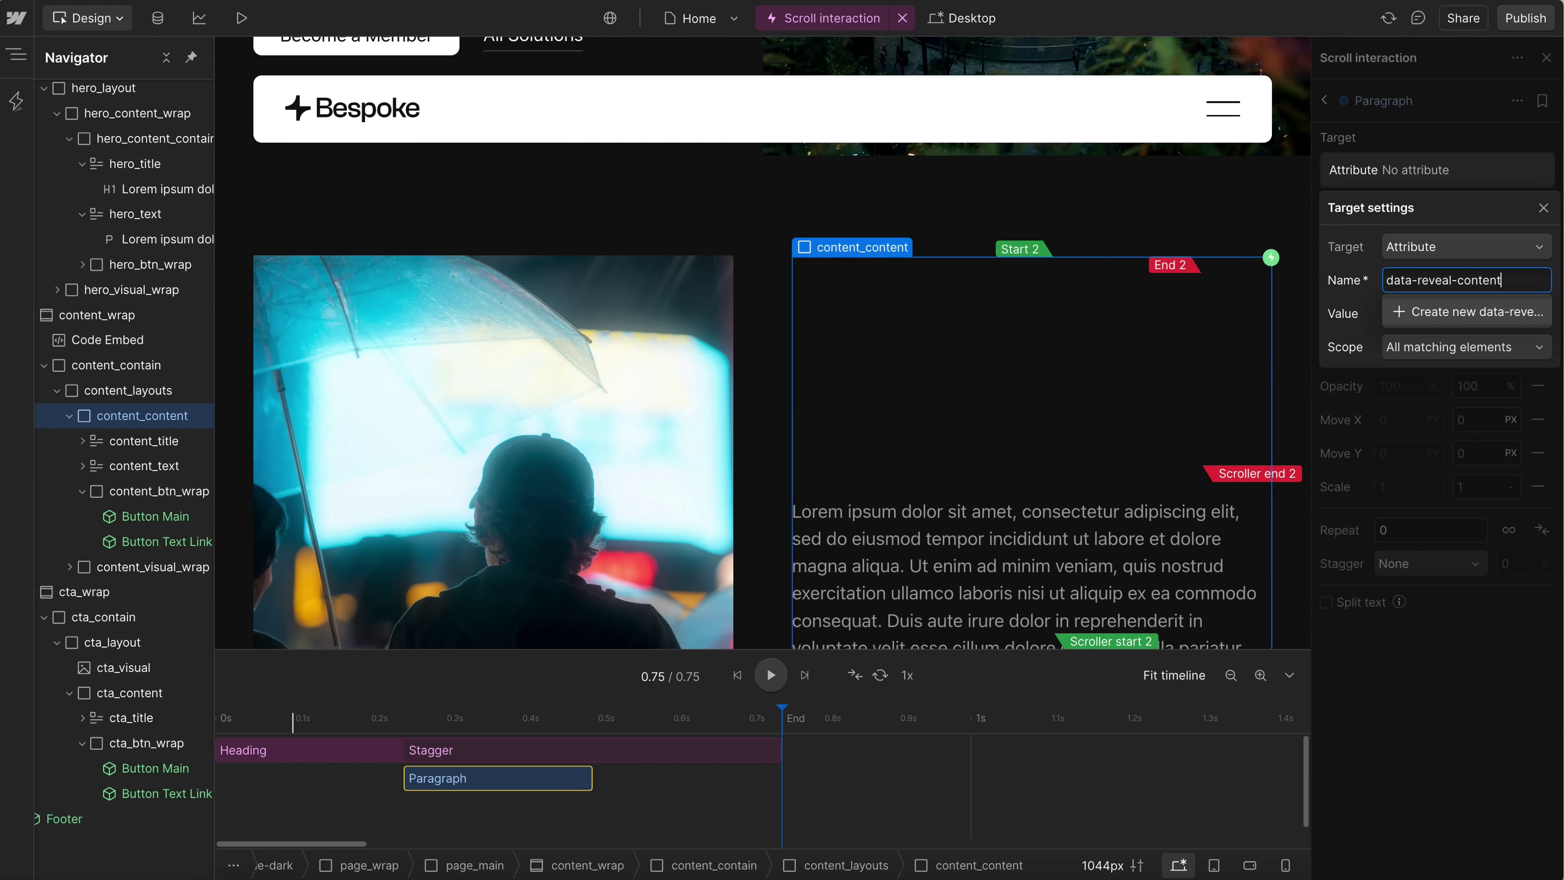
key("Return")
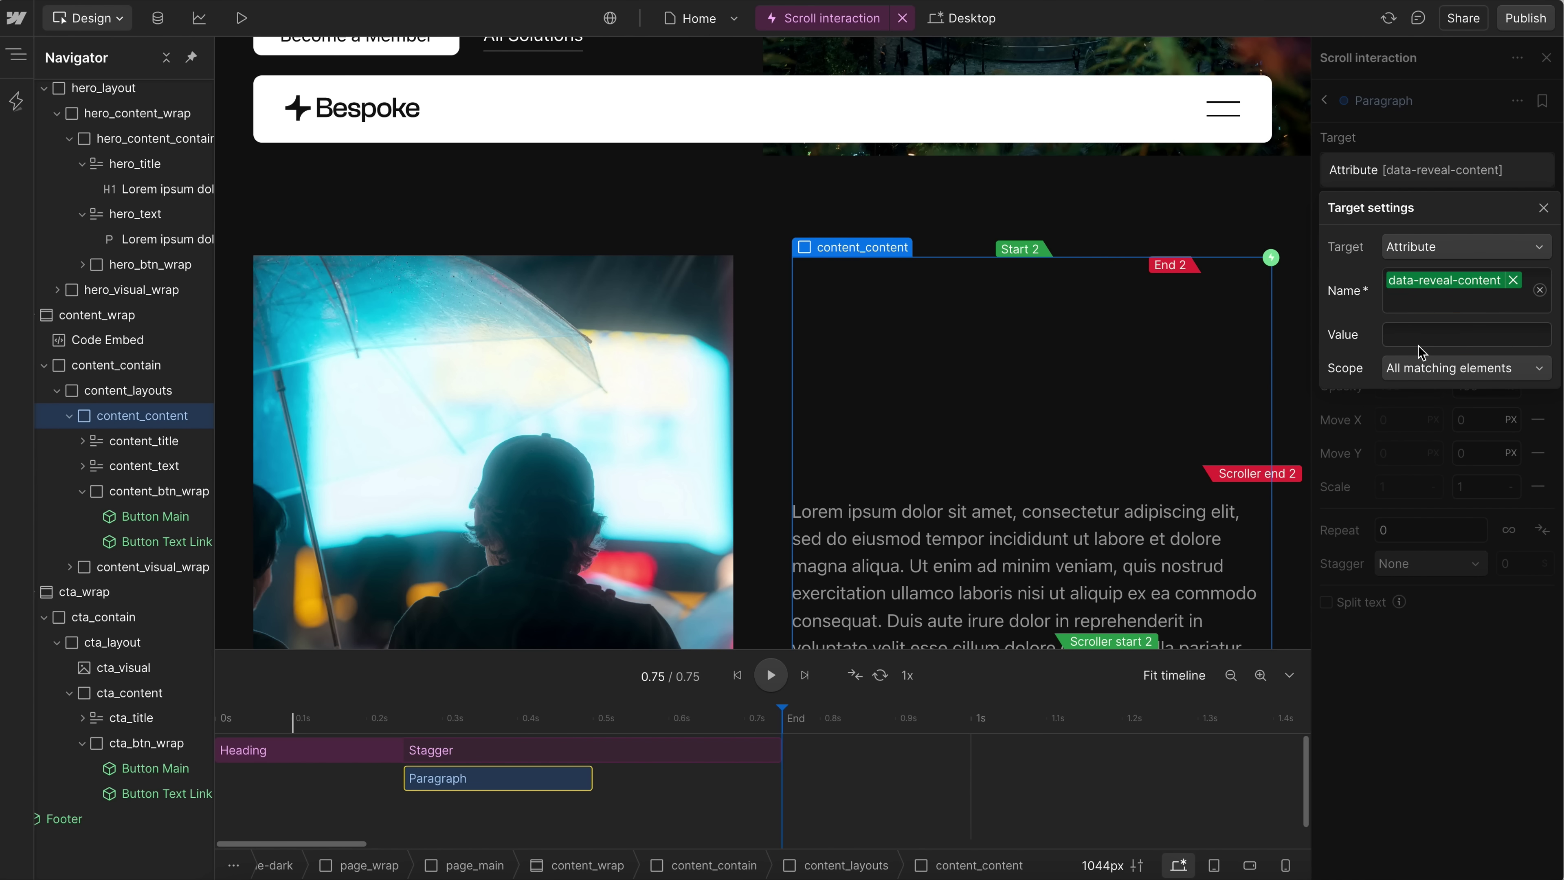
left_click(1414, 344)
type("paragraph")
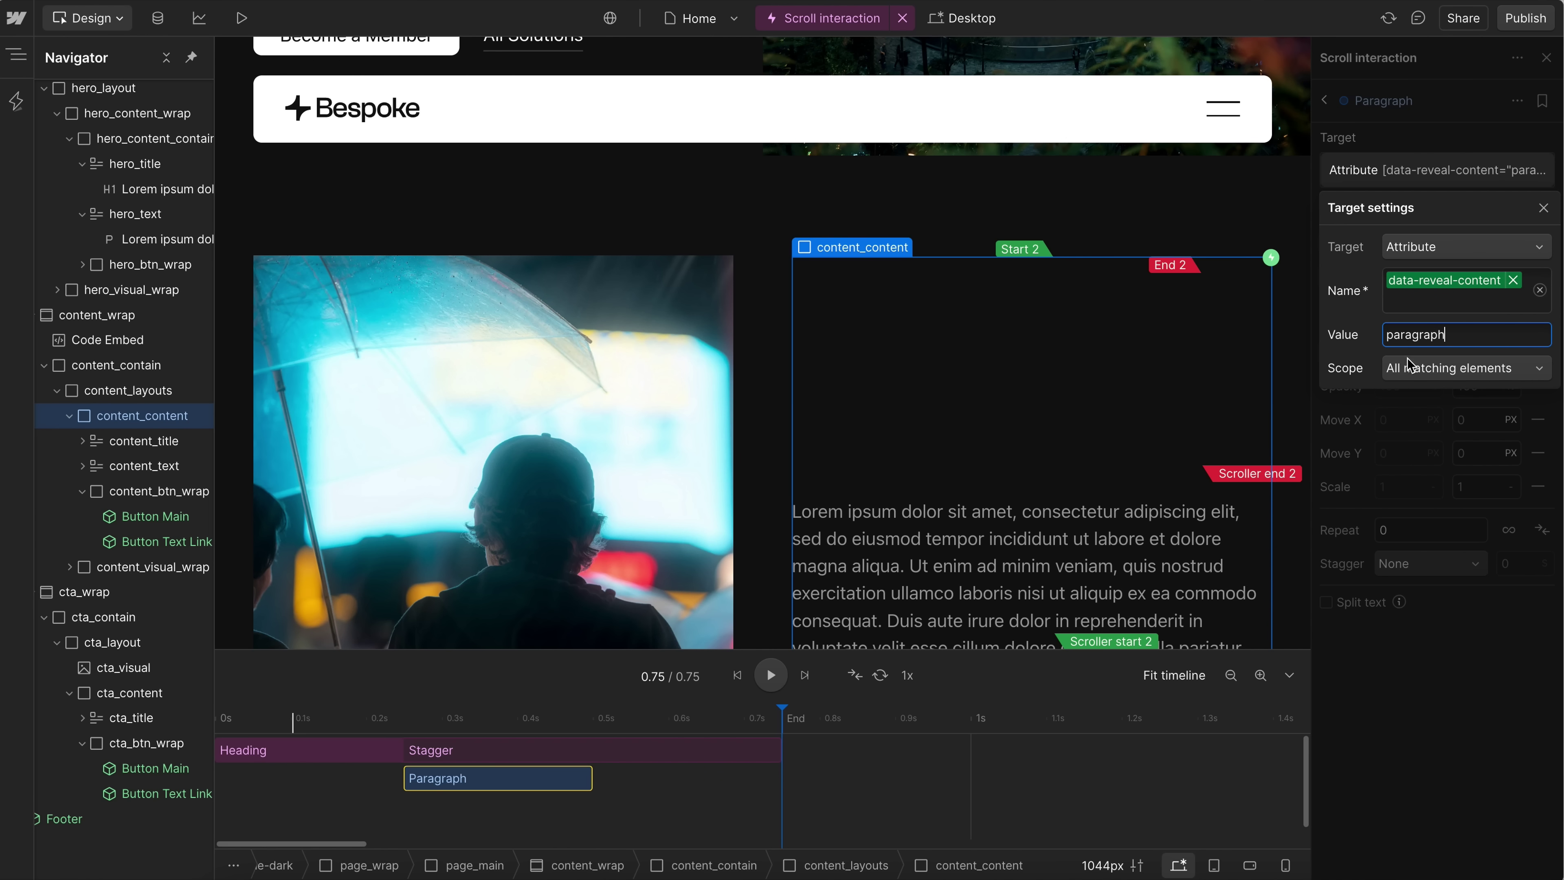
left_click(1421, 482)
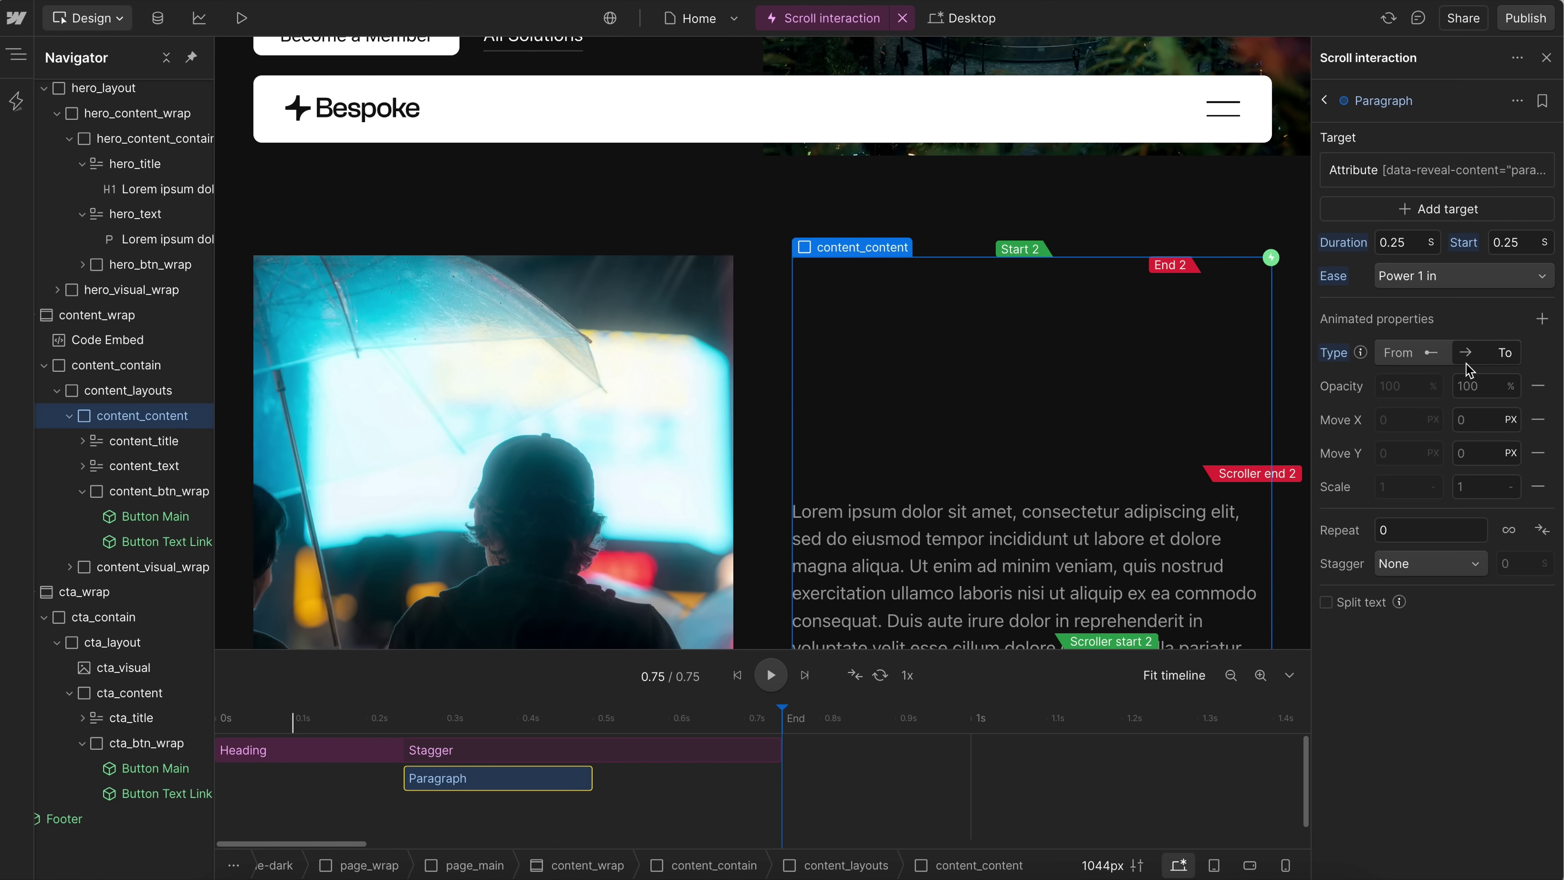
- Set the Paragraph action to animate From 0% opacity and 0.9 scale, and delete its Move X and Move Y properties
left_click(1411, 353)
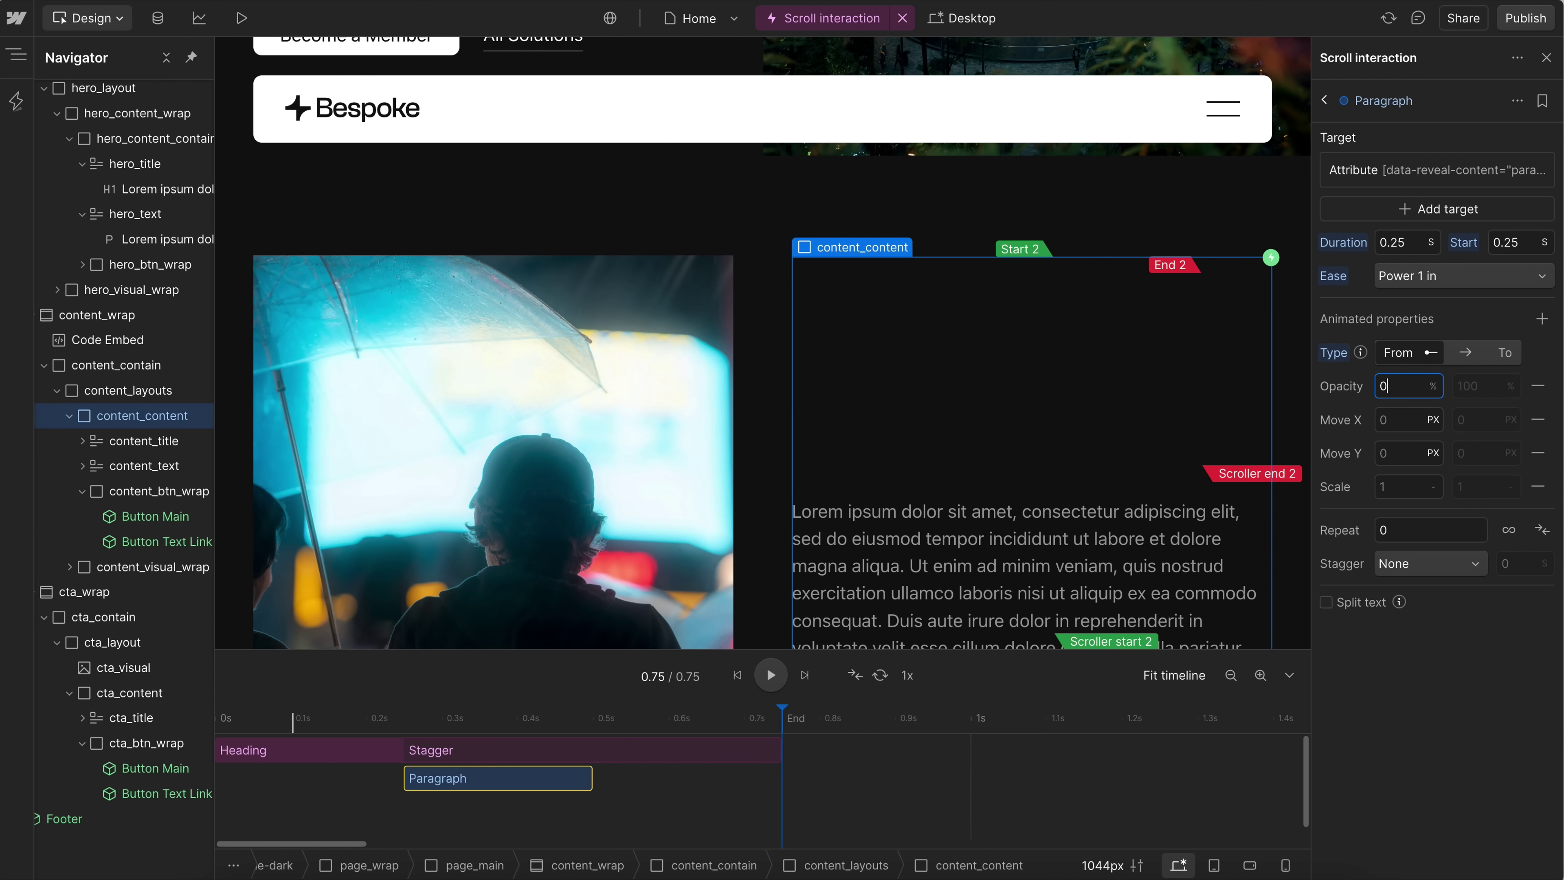
type("0")
left_click(1401, 486)
left_click_drag(446, 719, 505, 727)
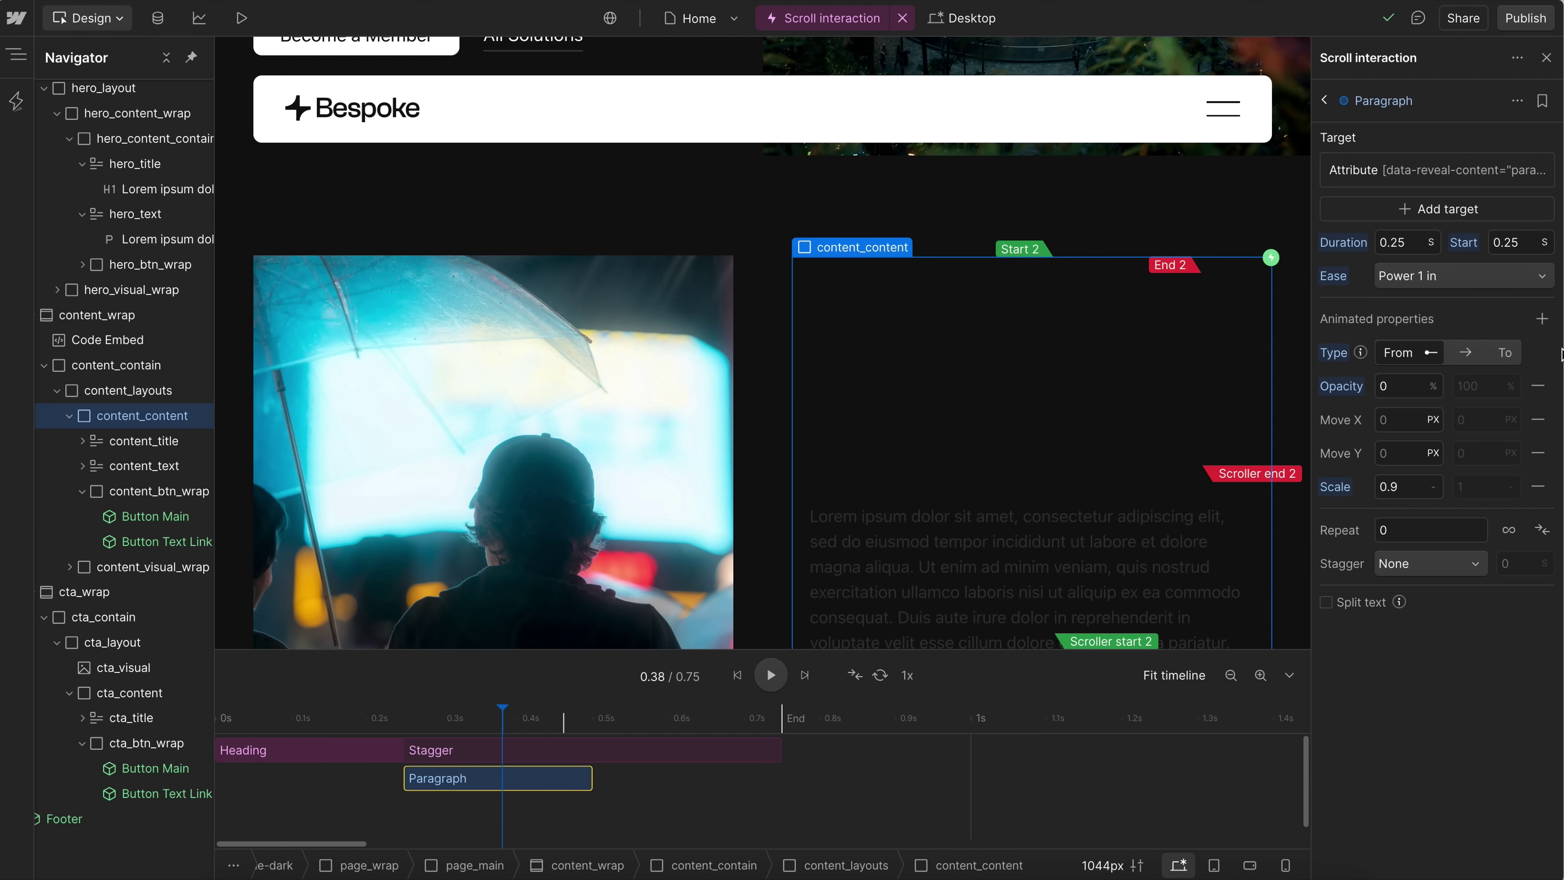
left_click(1536, 422)
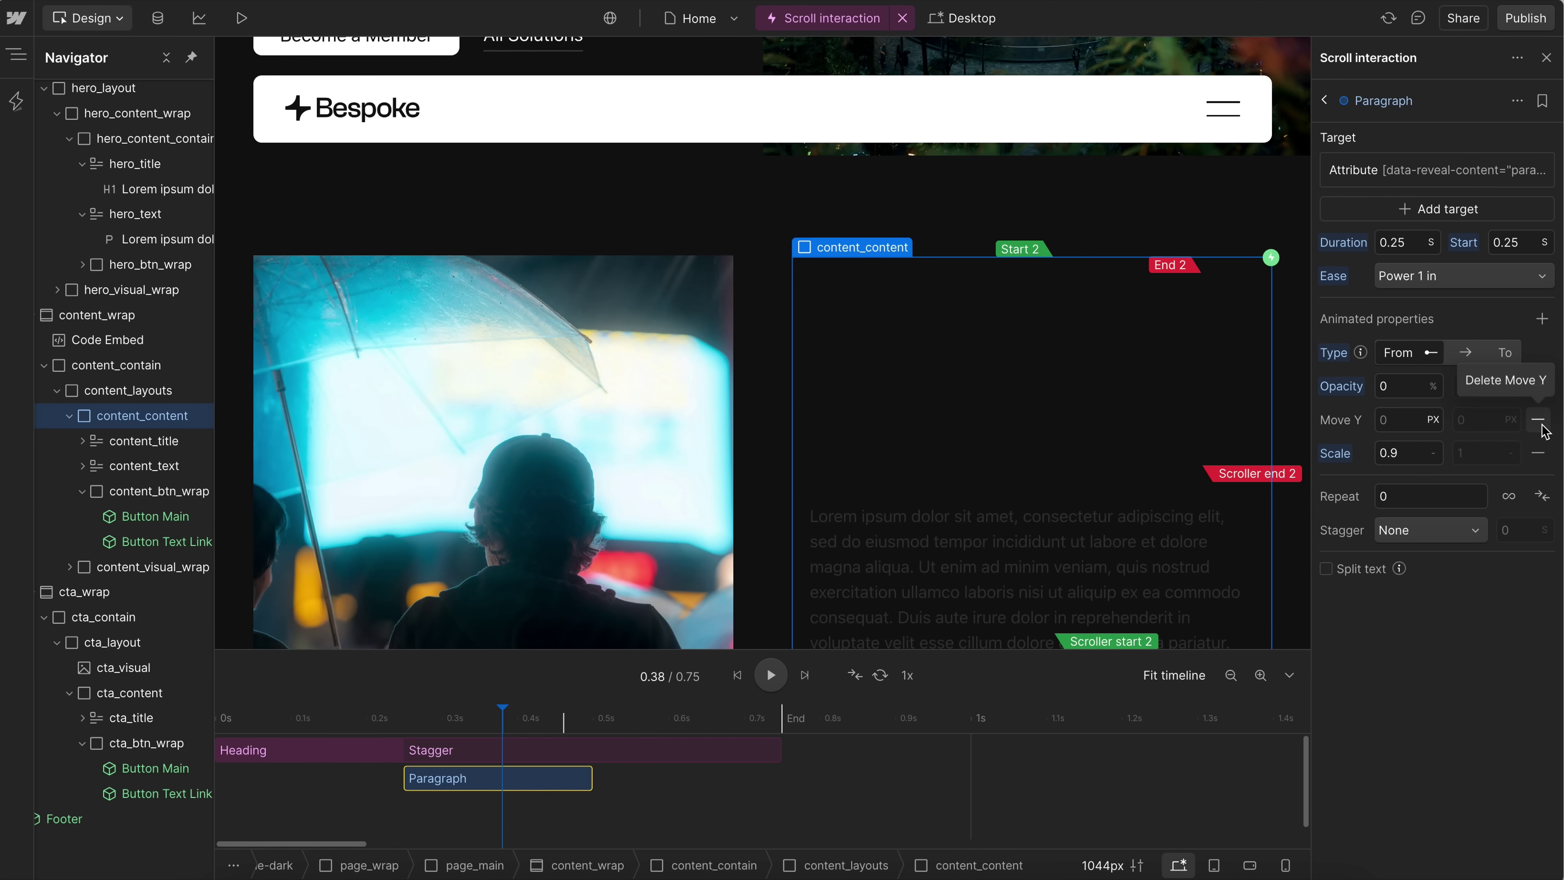
left_click(1536, 424)
- Add an Origin property to the Paragraph action and set its transform origin to Left 0% and Top 0%
left_click(1542, 318)
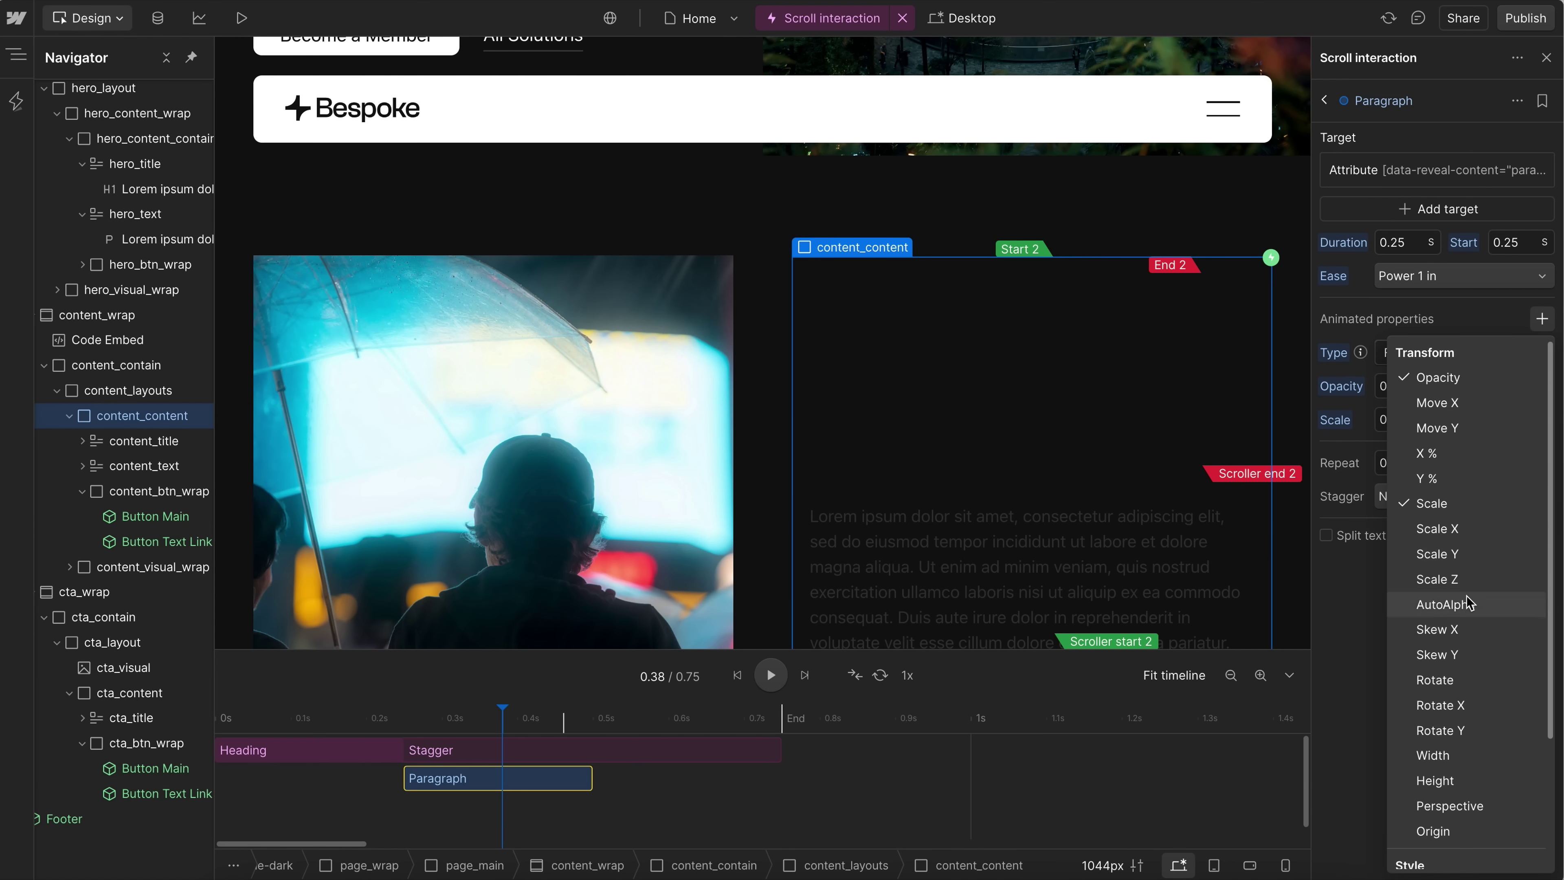
scroll(1441, 707, "down", 3)
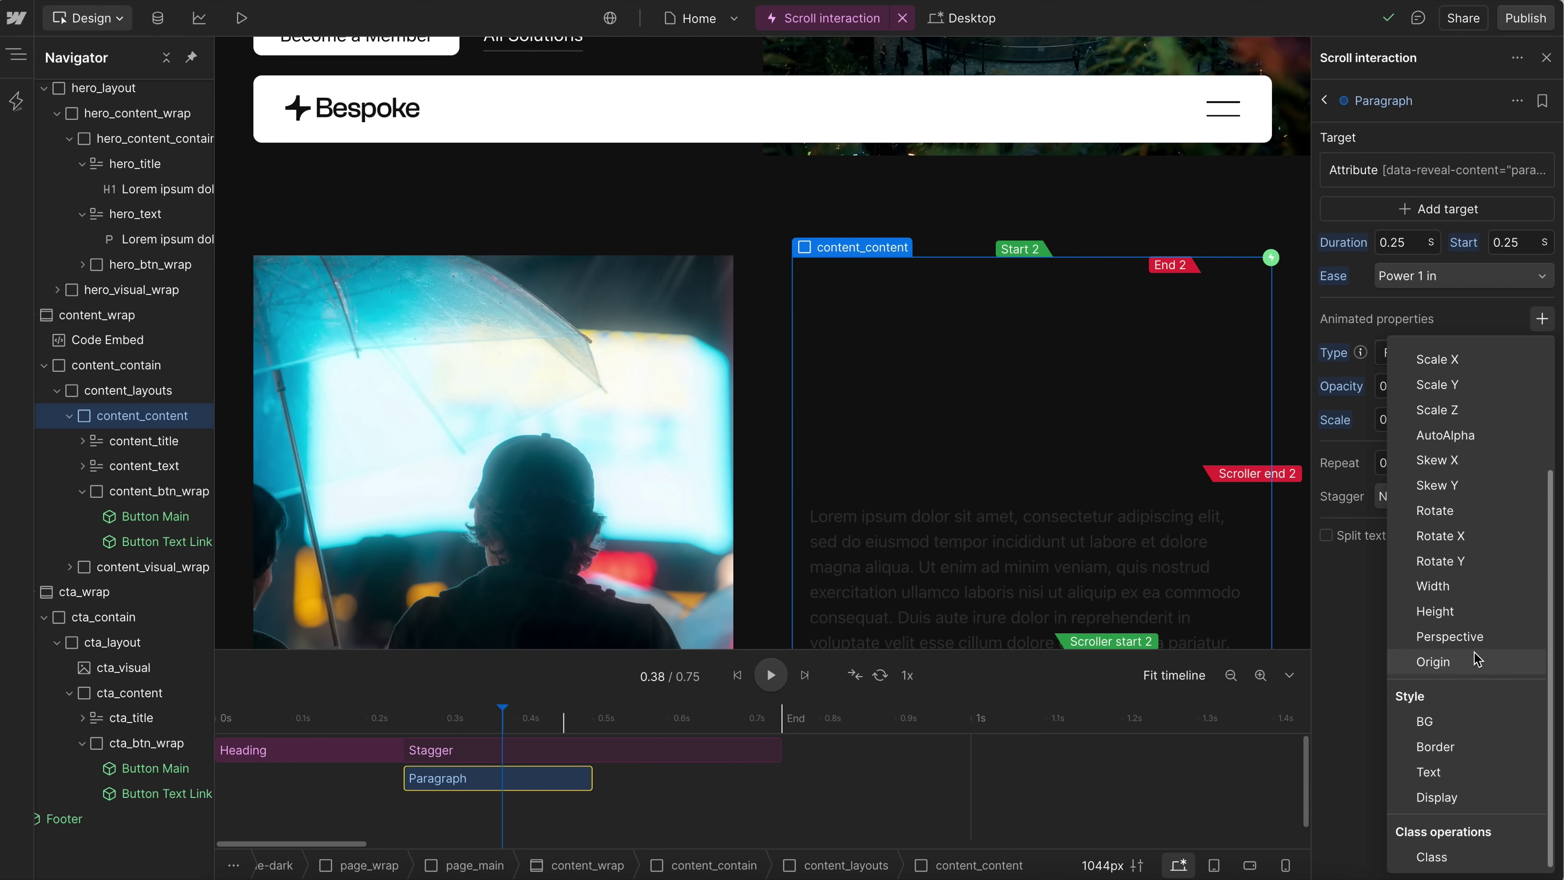
left_click(1433, 662)
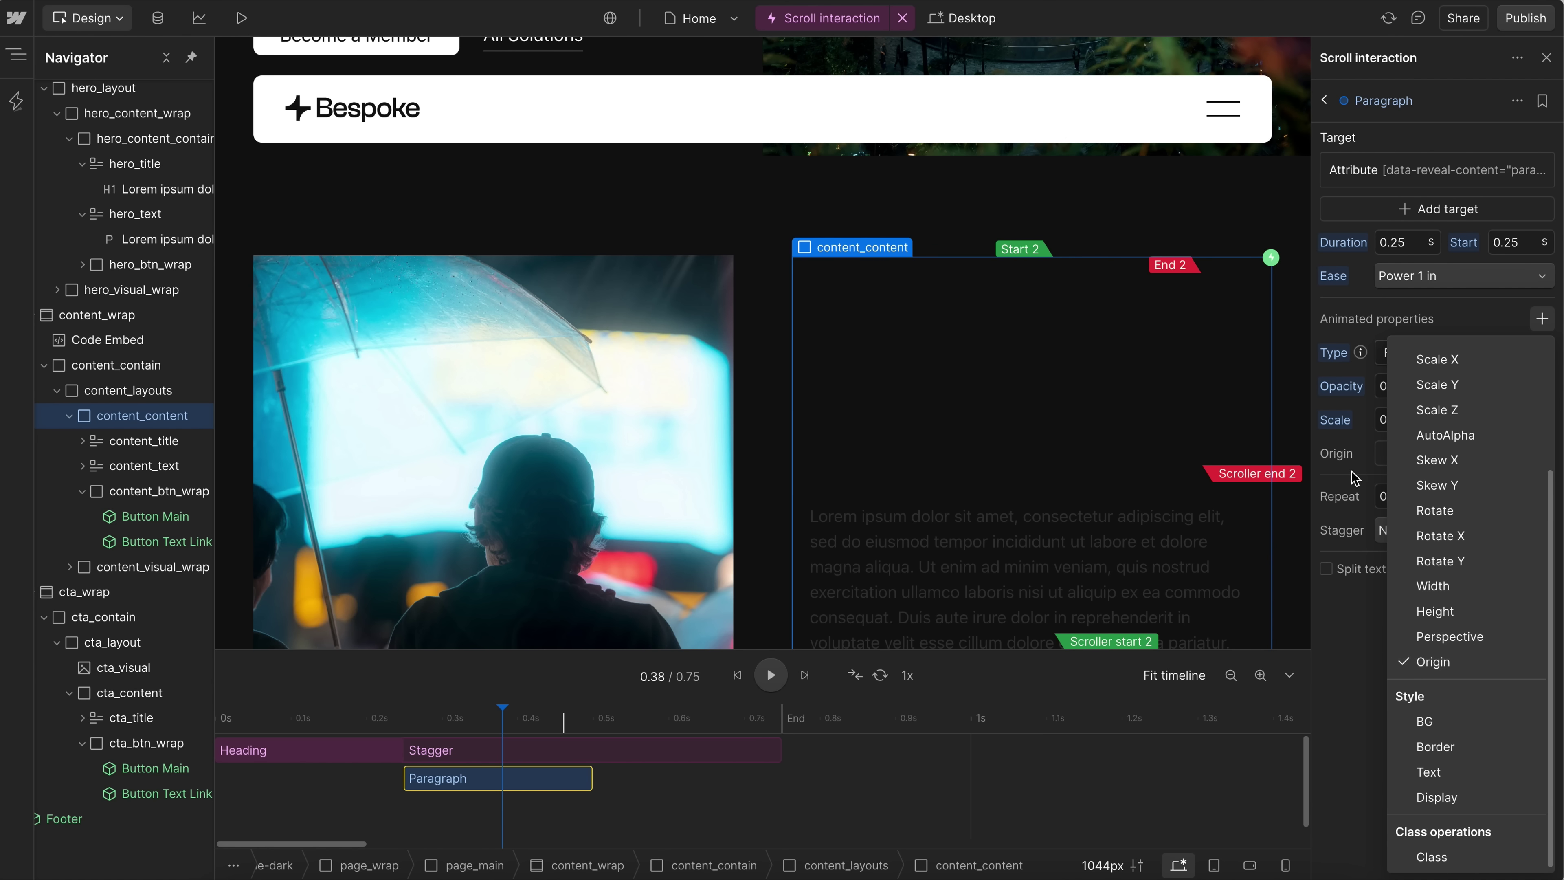
left_click(1418, 460)
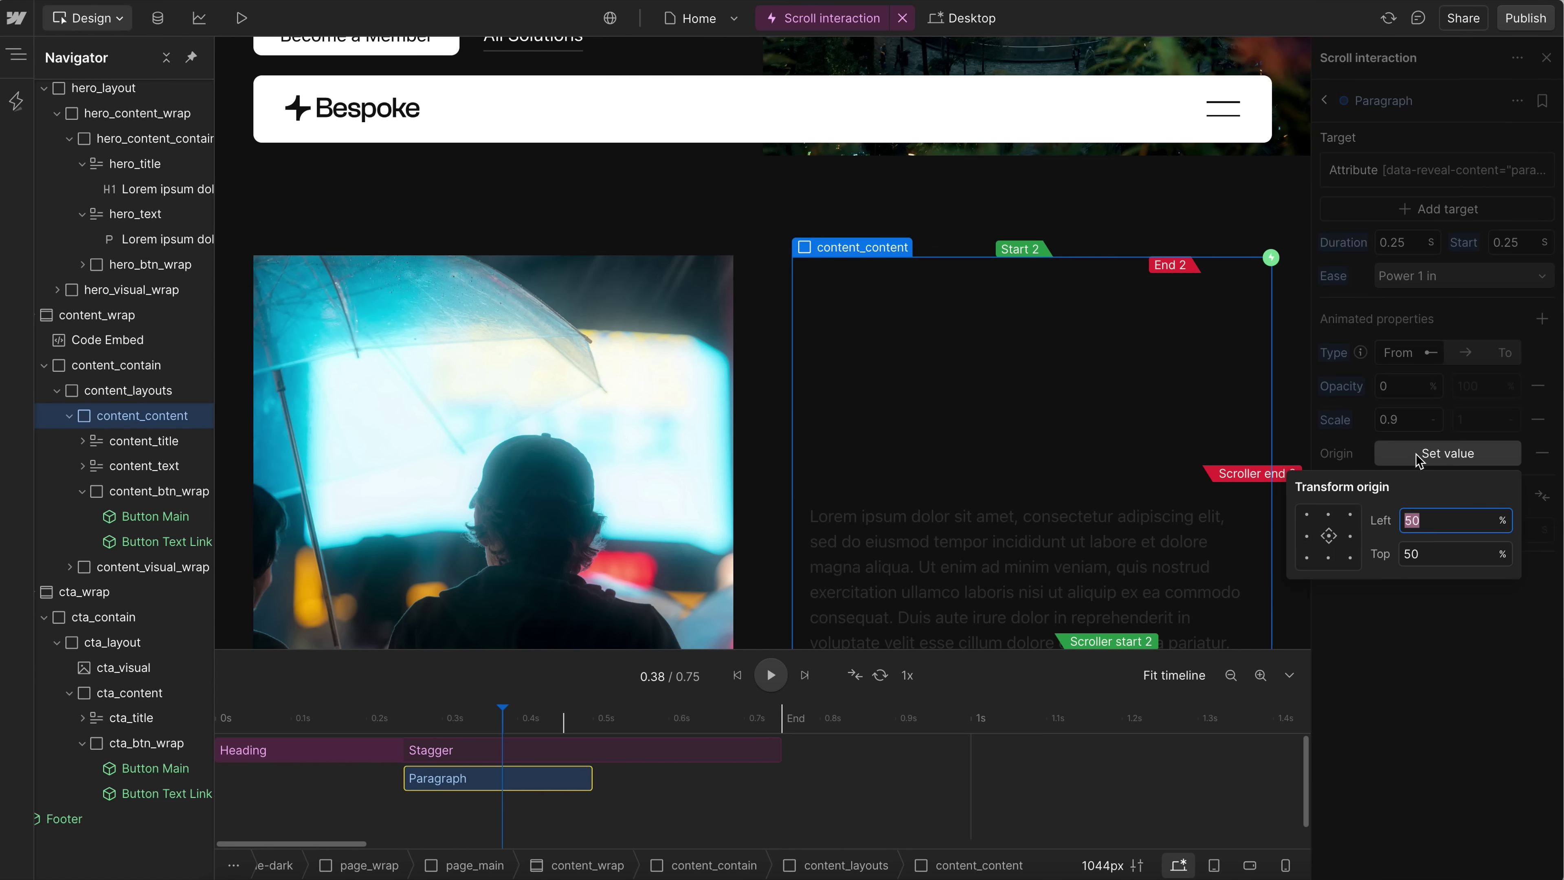
left_click(1305, 515)
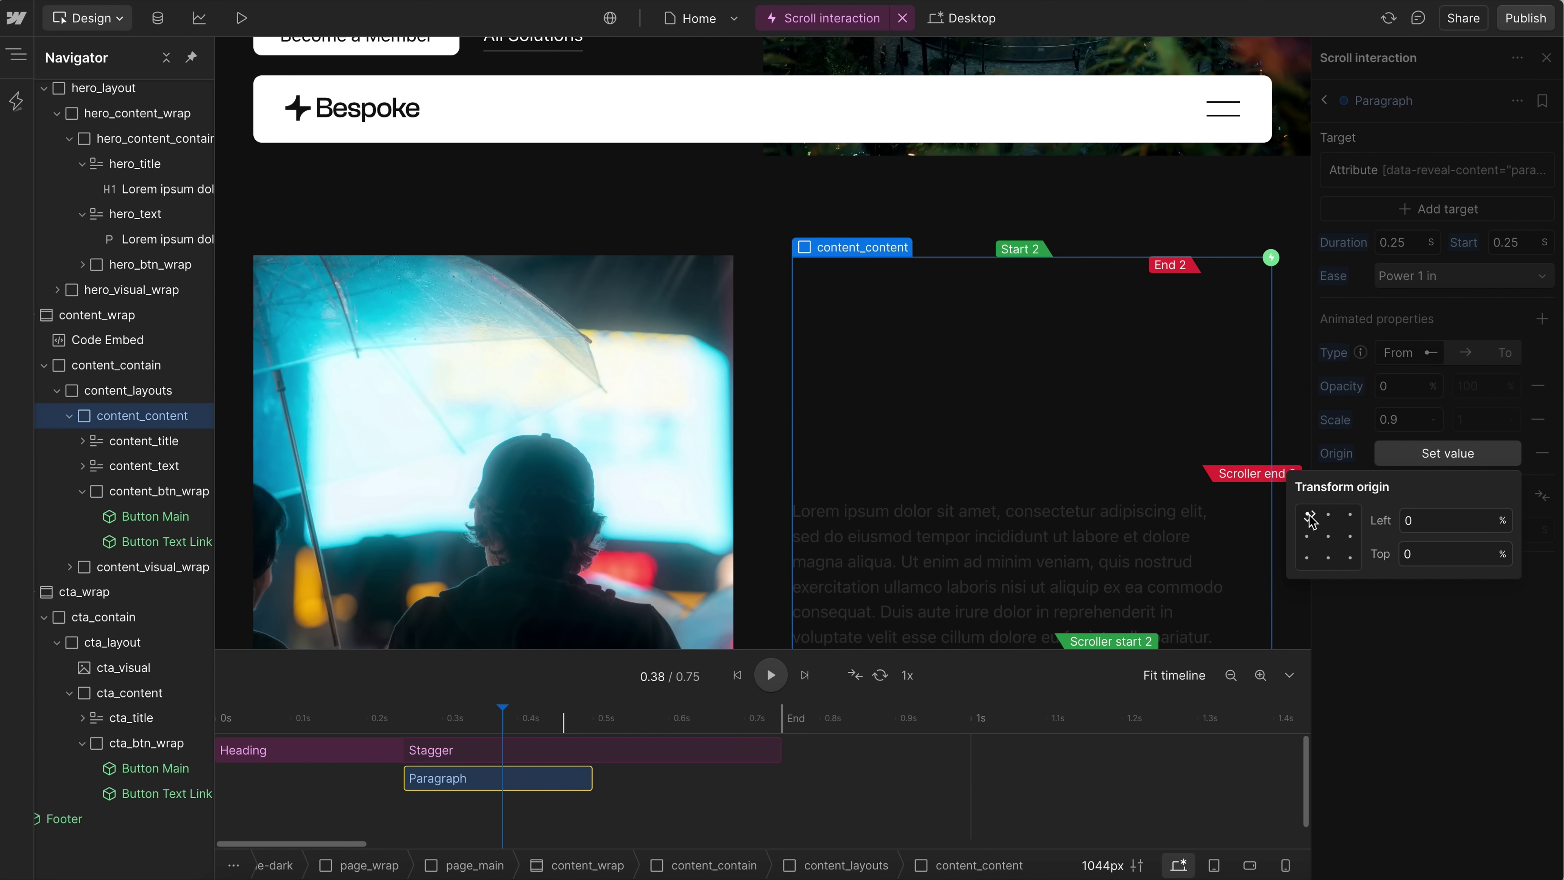
left_click(1403, 709)
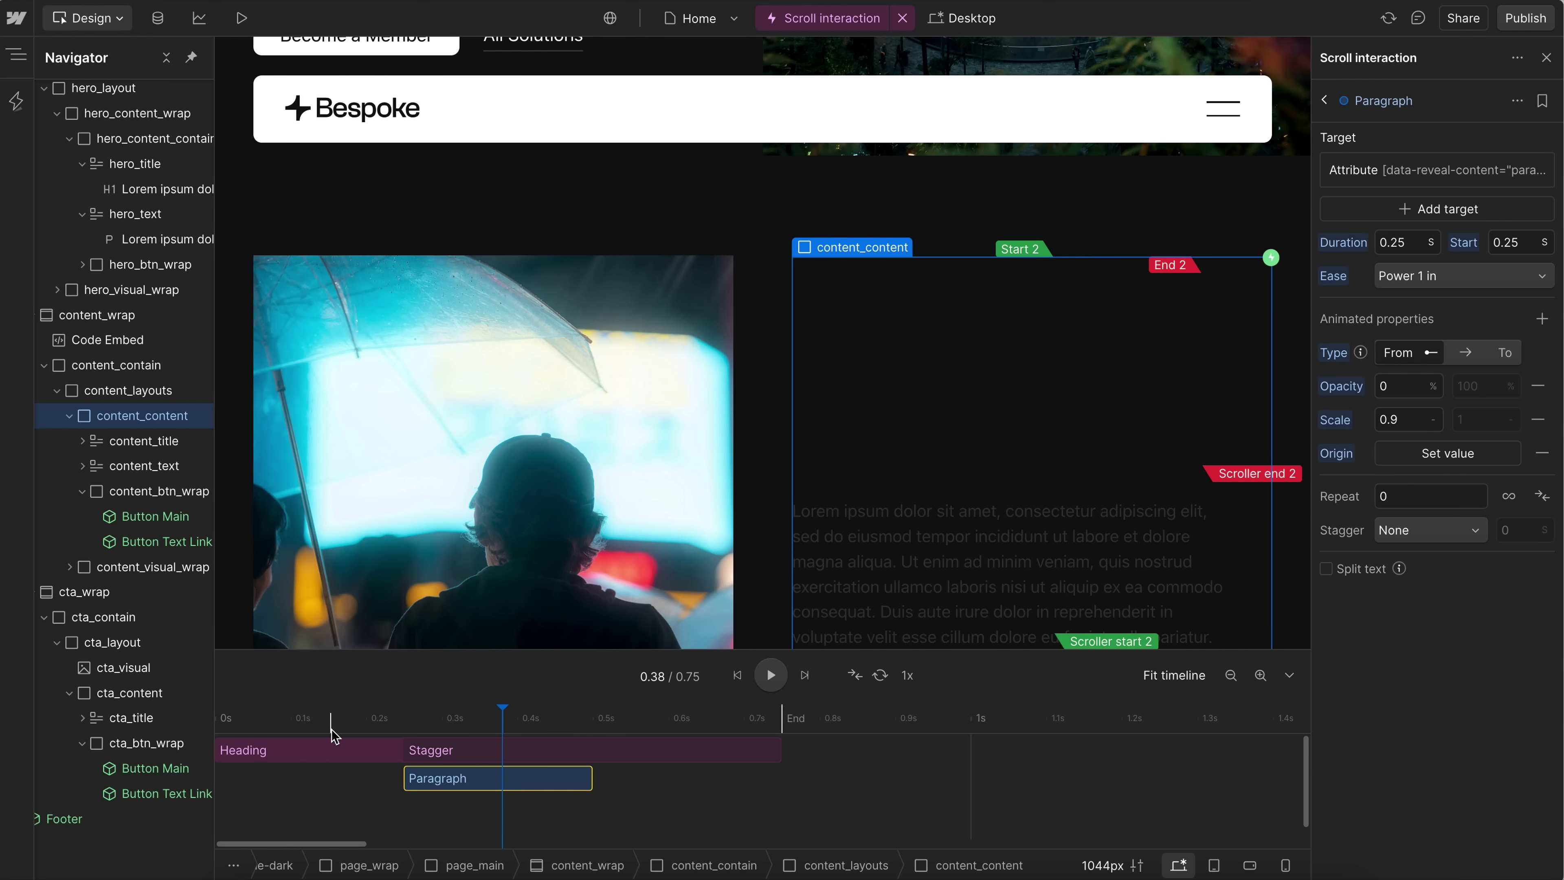
- Scrub through the paragraph's scale and fade reveal and play the timeline from near its start
left_click_drag(403, 726, 449, 728)
left_click(554, 729)
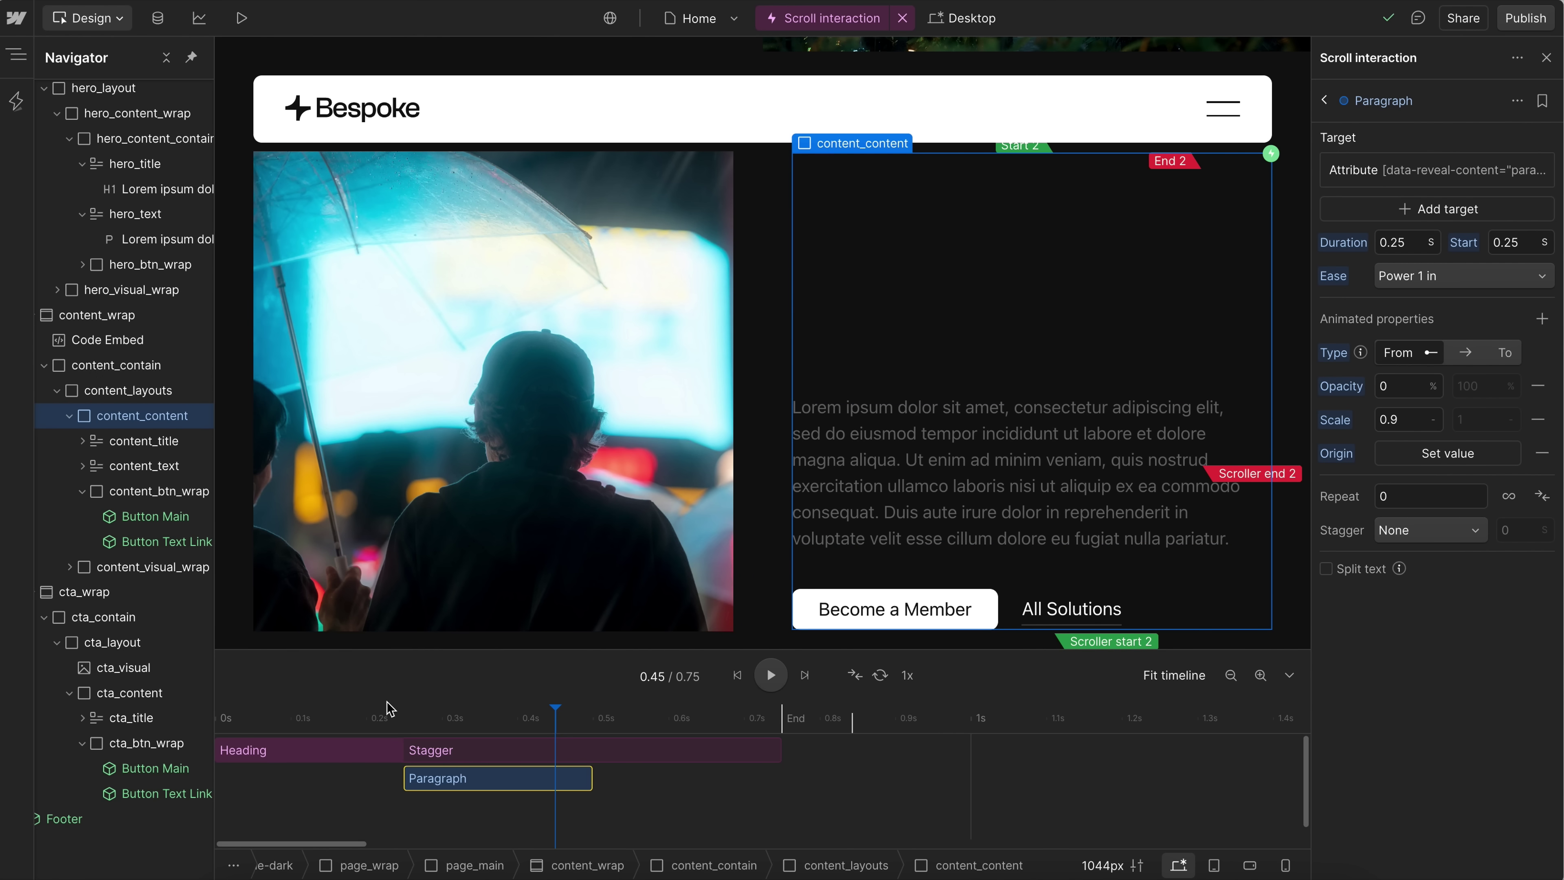
left_click(237, 717)
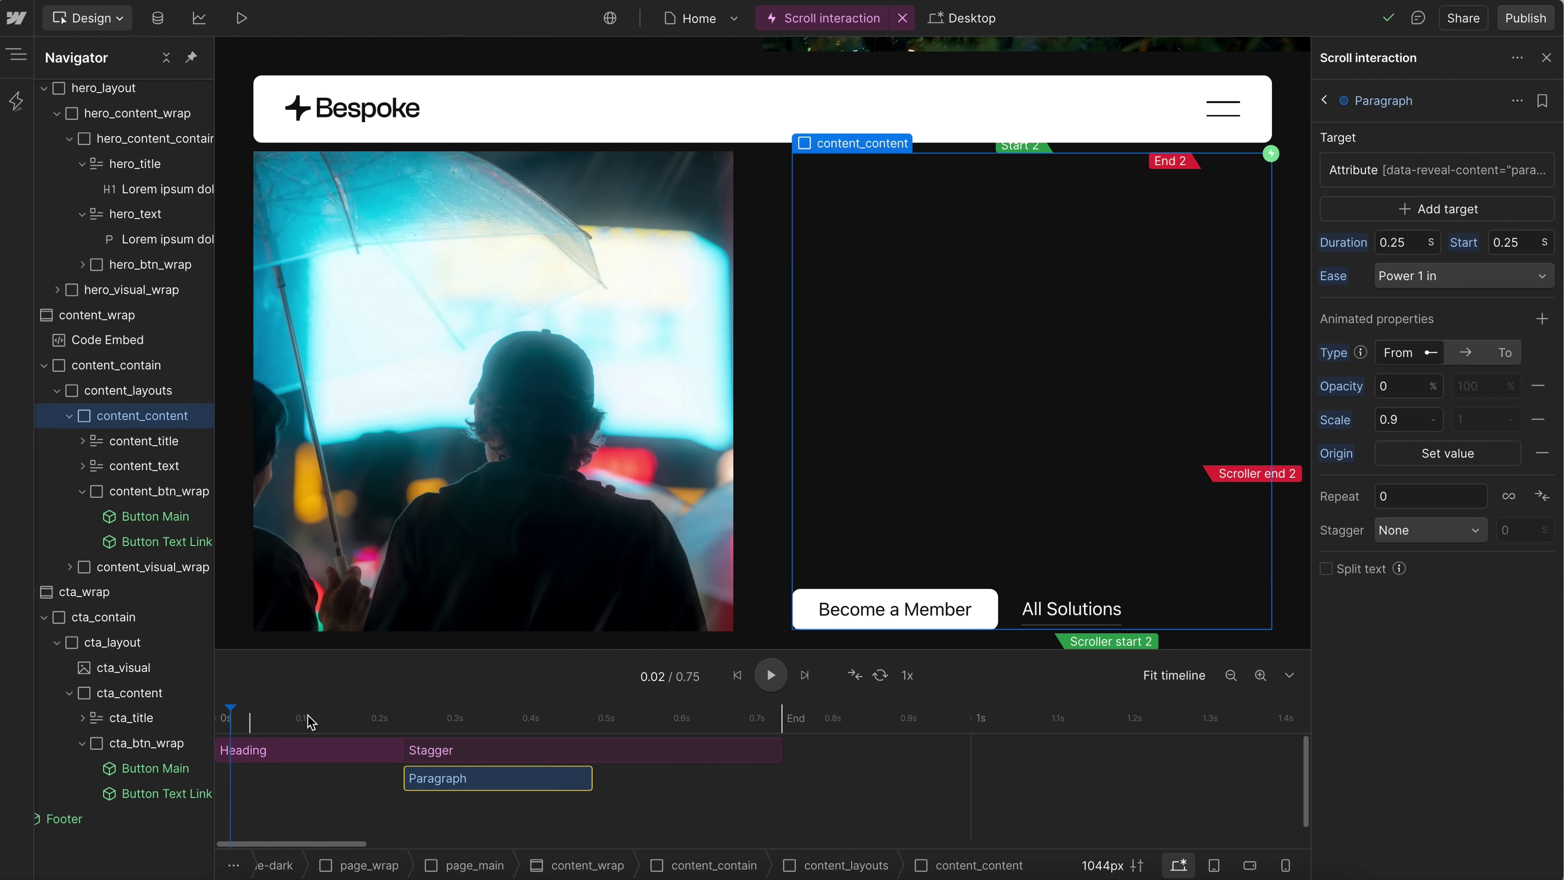
key("space")
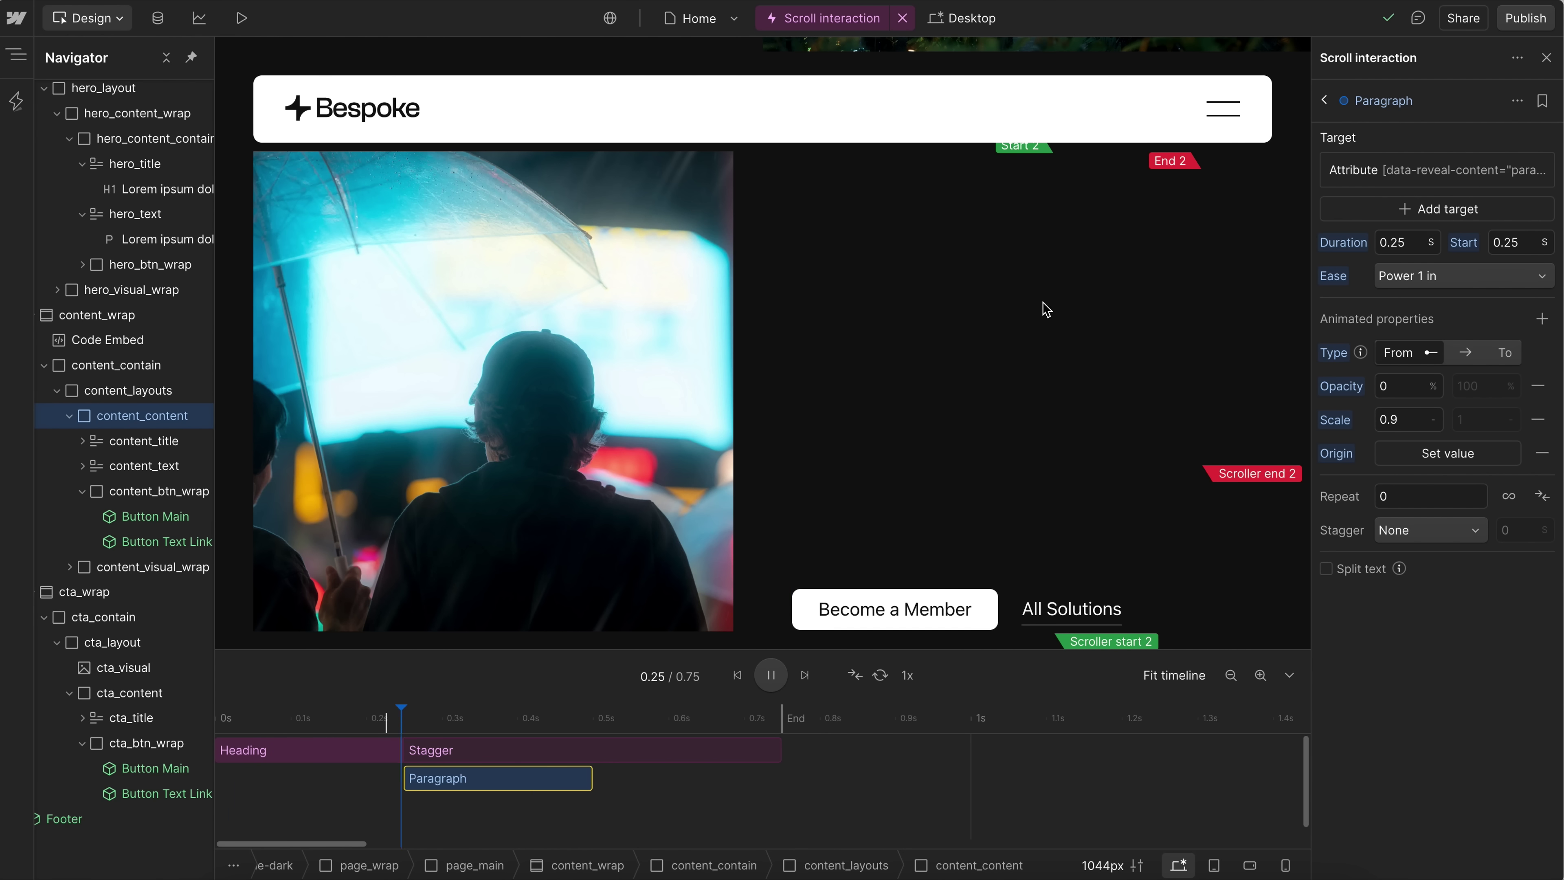
- Close the scroll interaction editor and switch the page preview on and off
left_click(1546, 58)
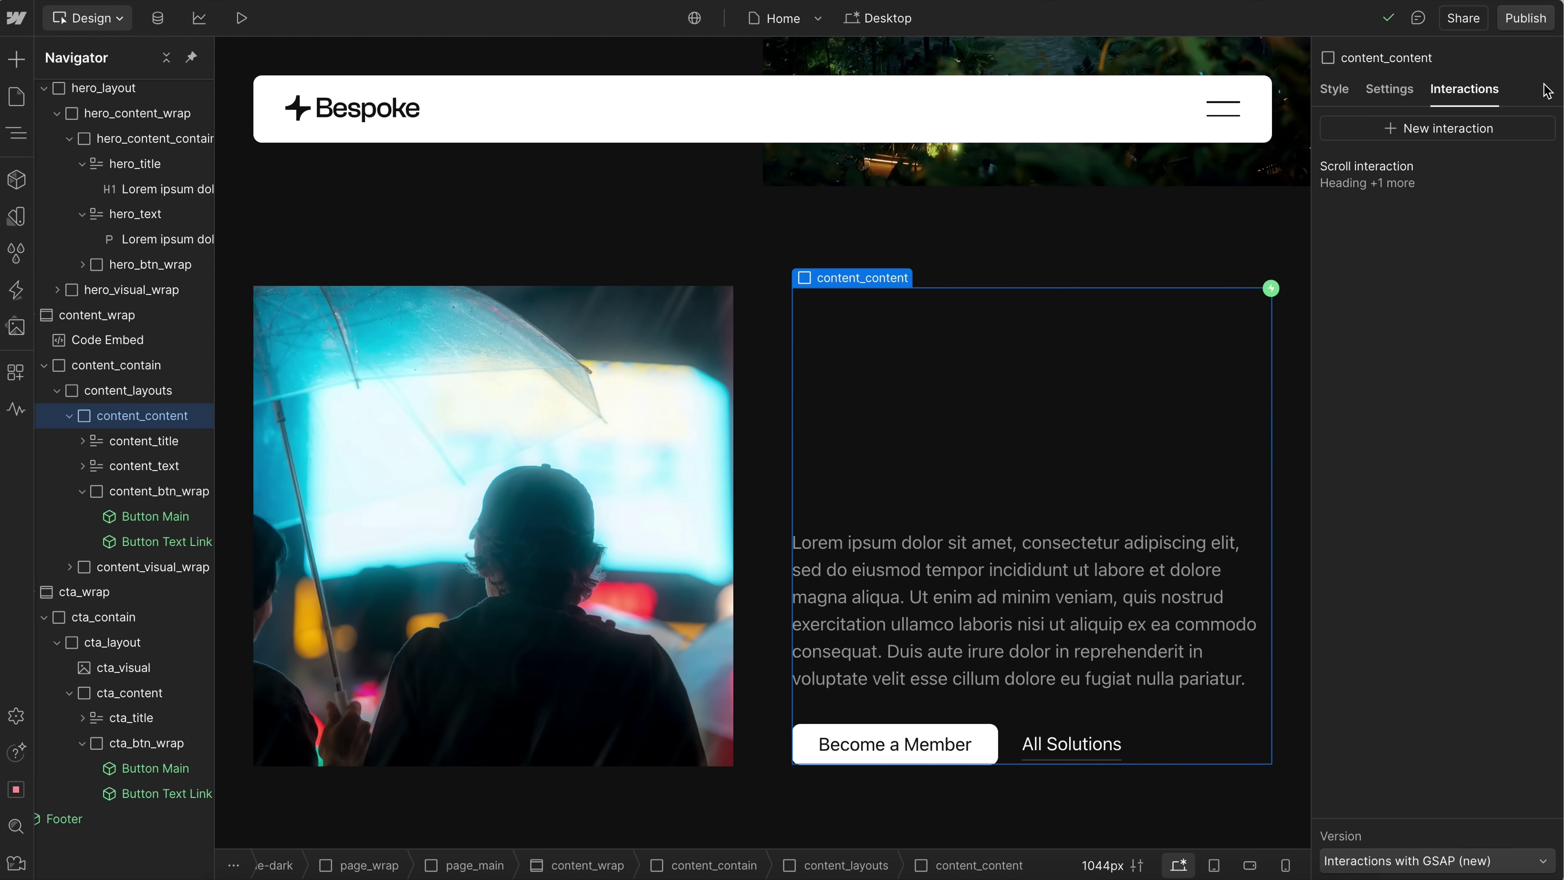
left_click(241, 18)
left_click(222, 18)
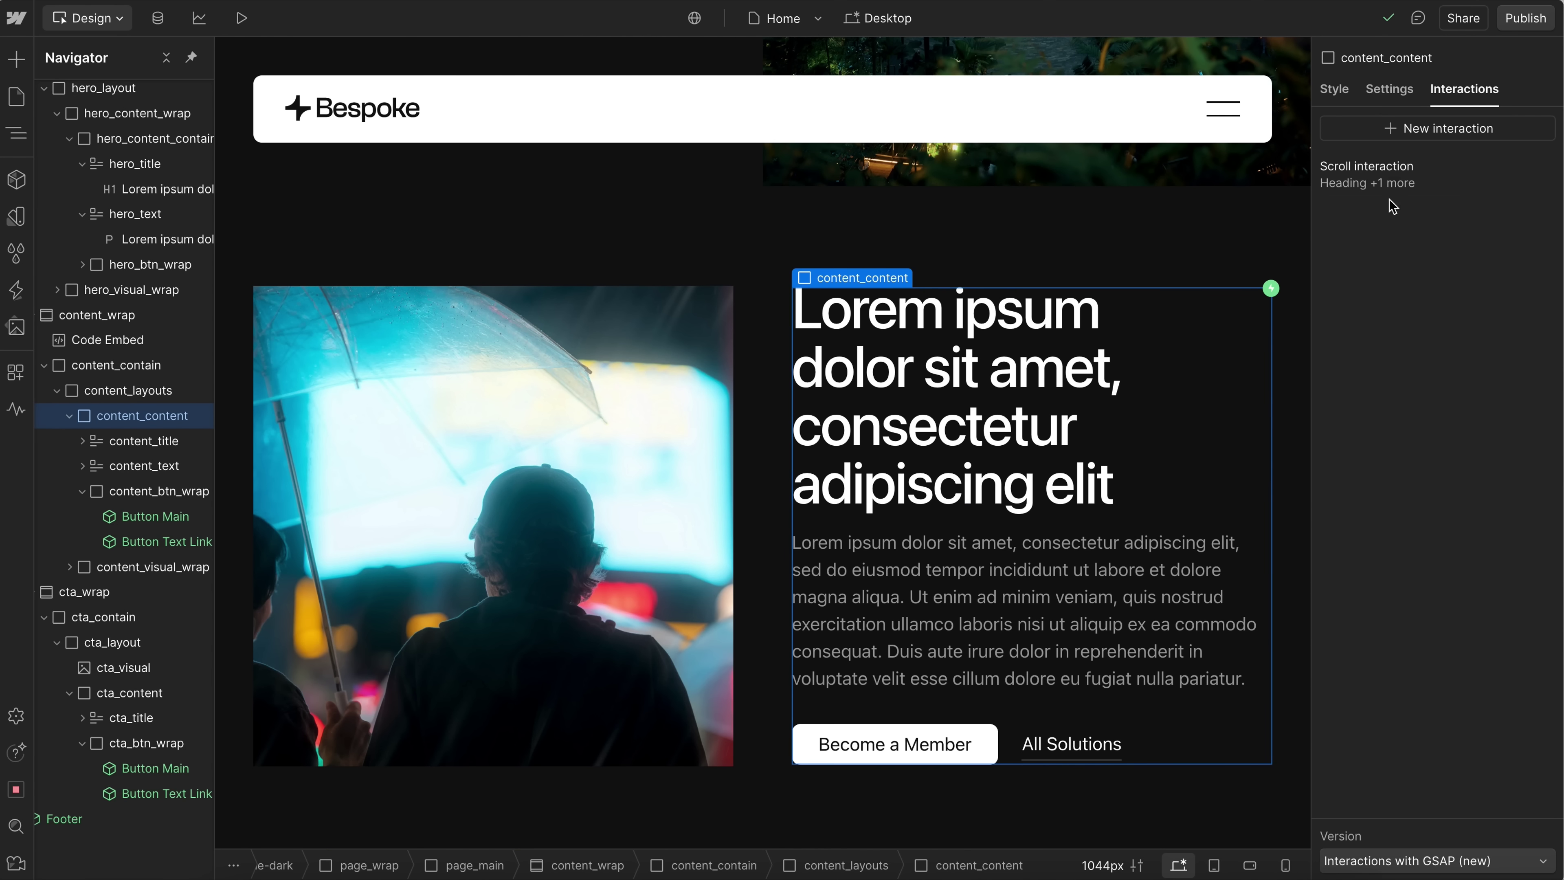
- Reopen the scroll interaction, show its timeline, and play the Heading and Paragraph actions together
left_click(1428, 185)
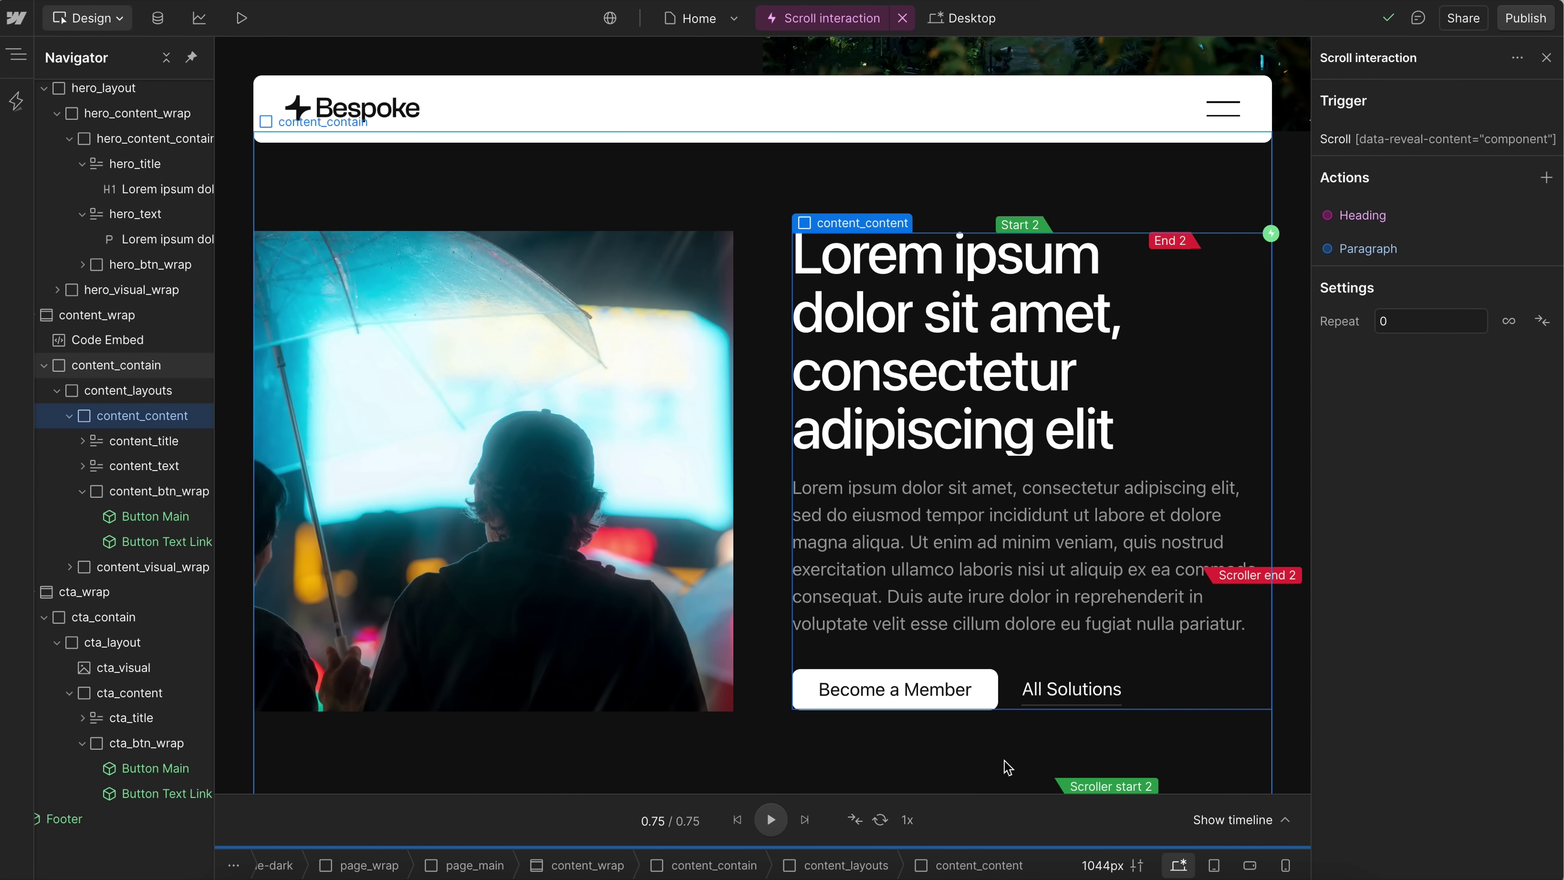
left_click(1280, 818)
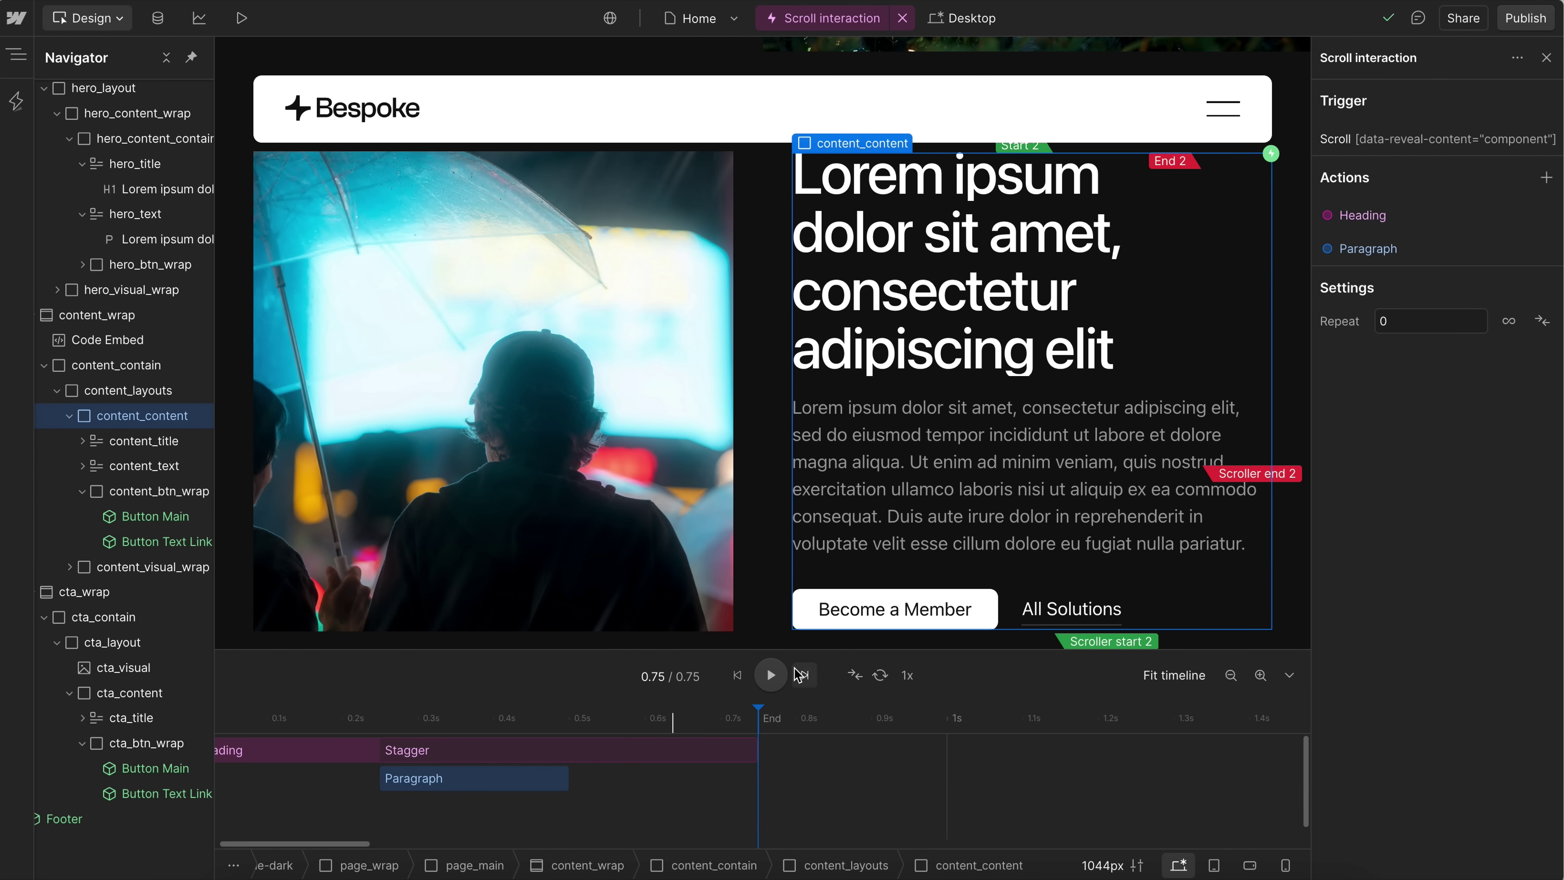
left_click(774, 675)
left_click(773, 675)
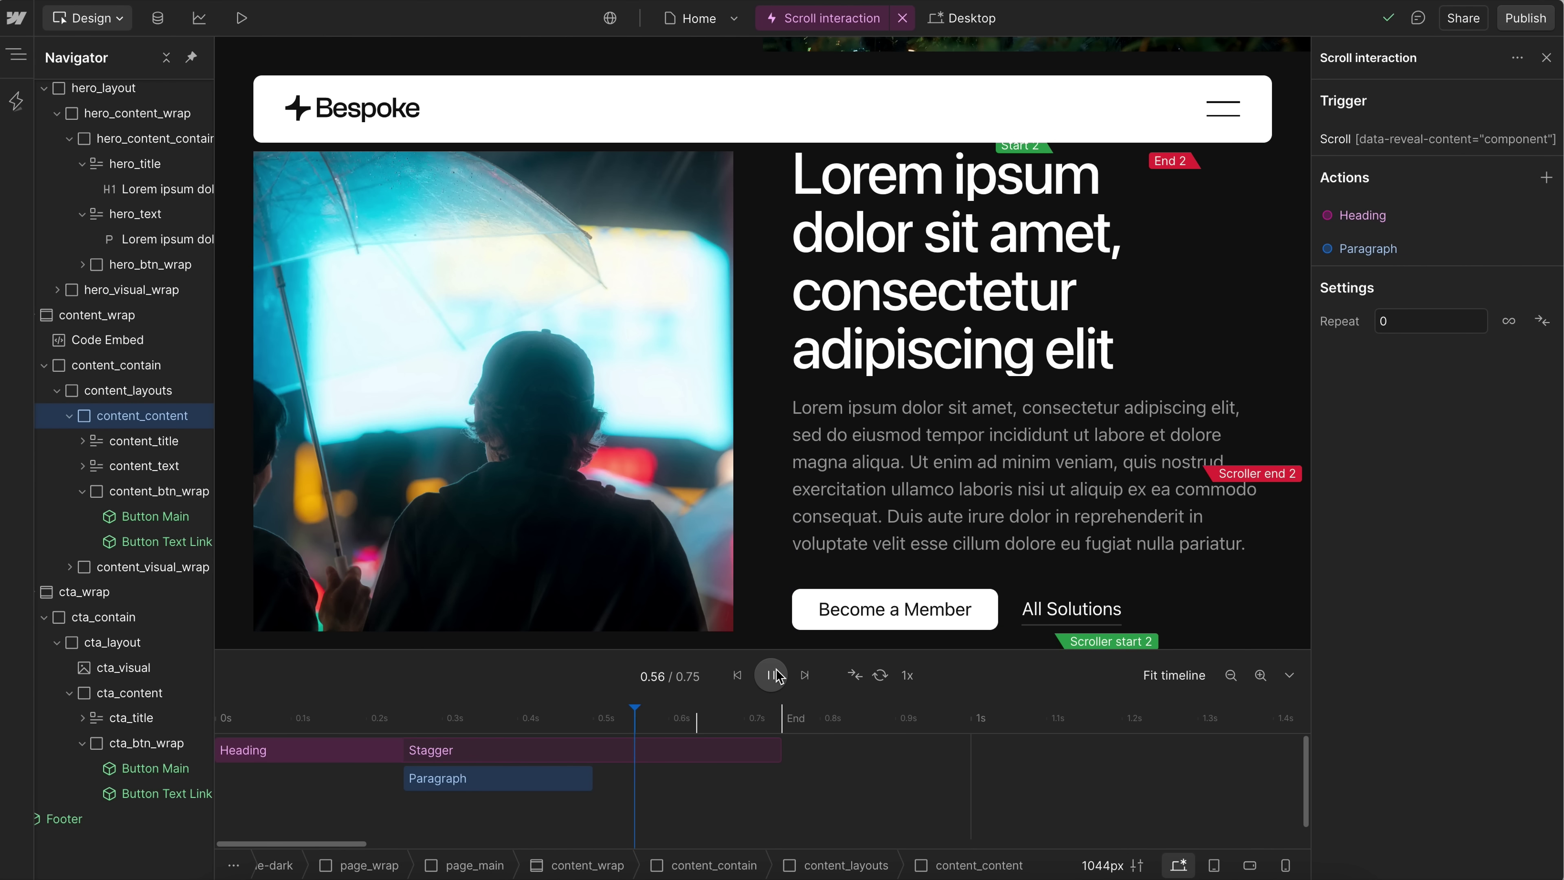
- Add a custom action to the scroll interaction and target it by the attribute name data-reveal-content
left_click(1546, 179)
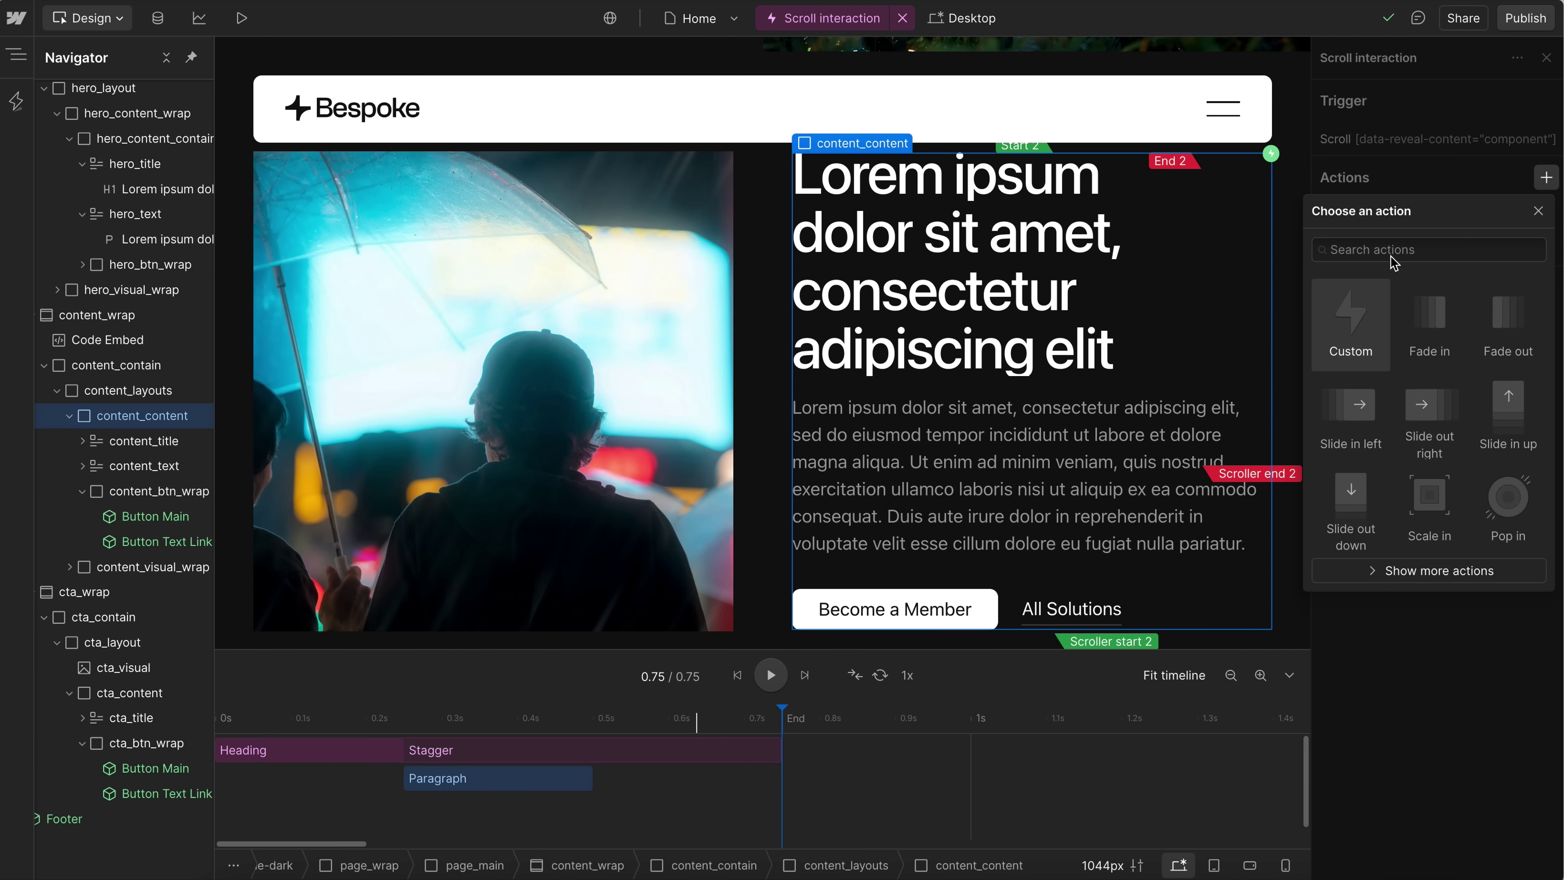
key("Return")
left_click(1393, 144)
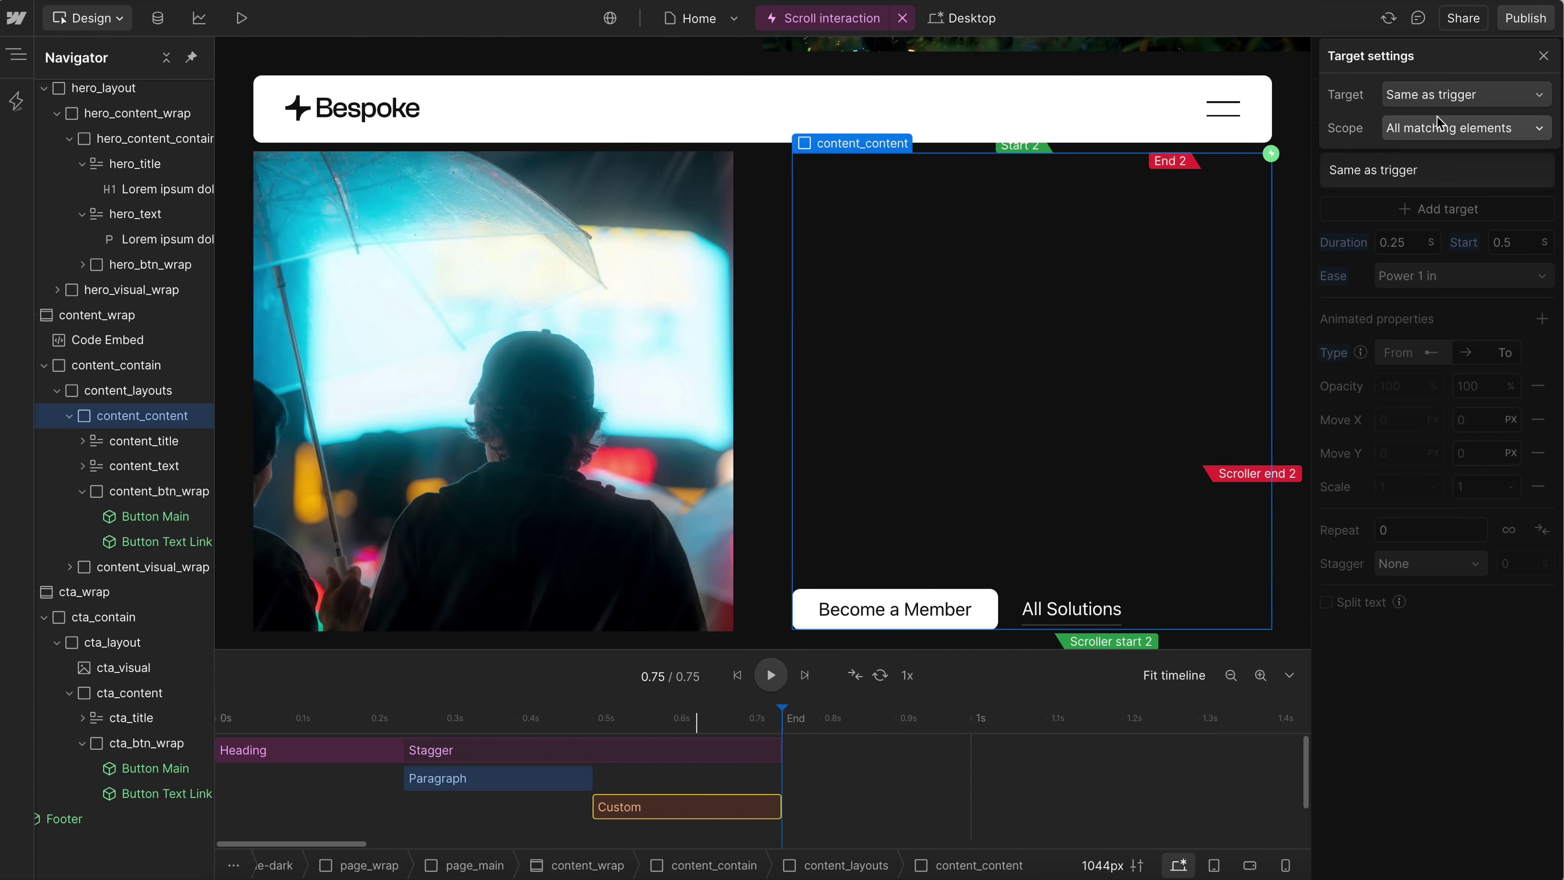
left_click(1445, 94)
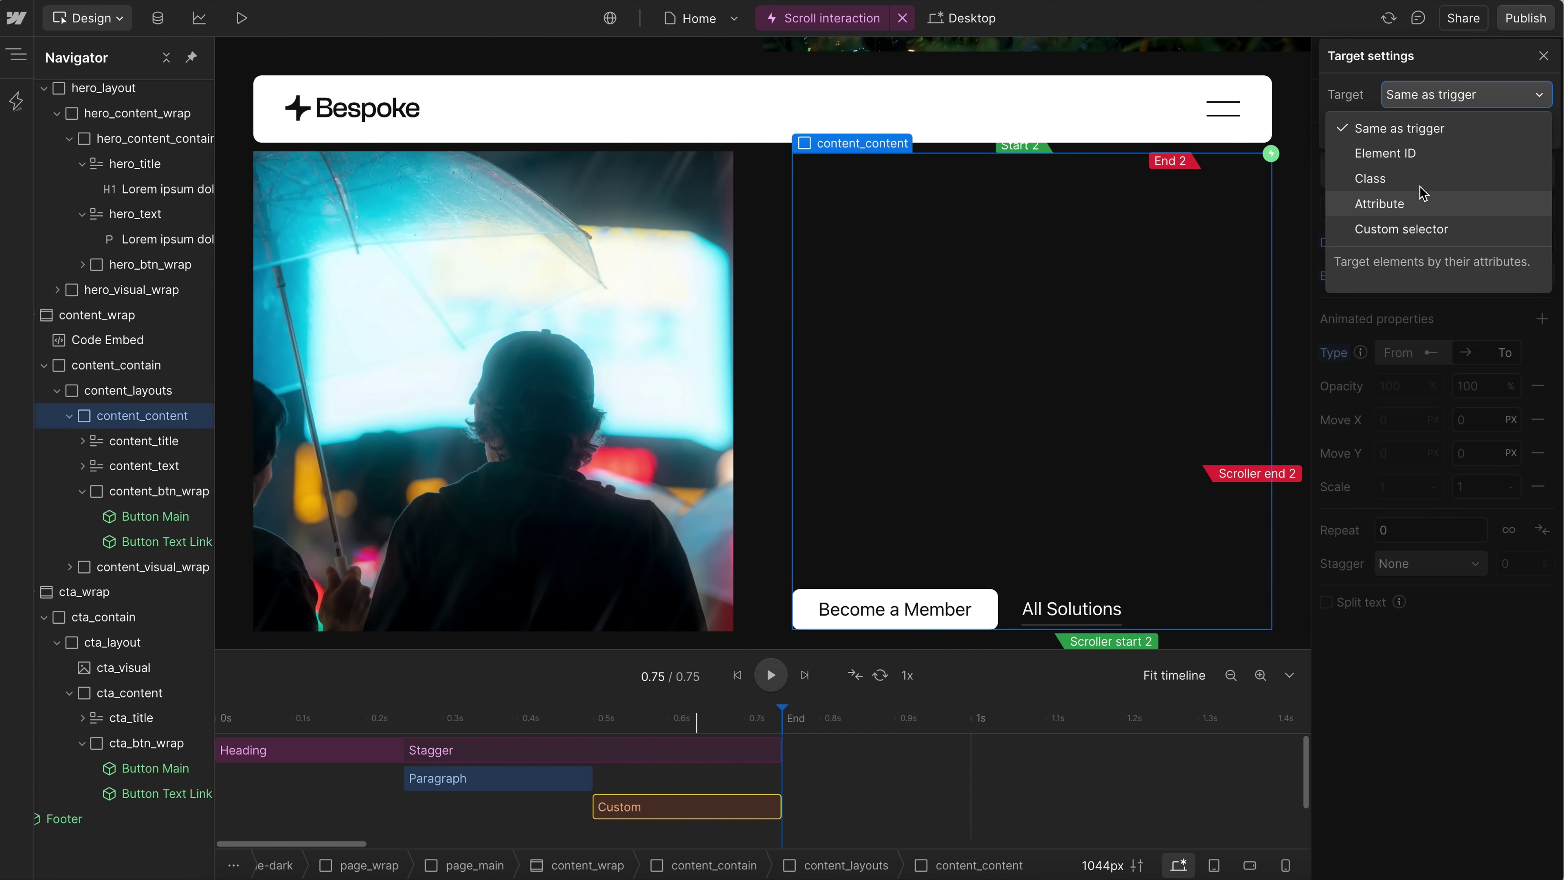
left_click(1419, 196)
left_click(1420, 278)
type("d")
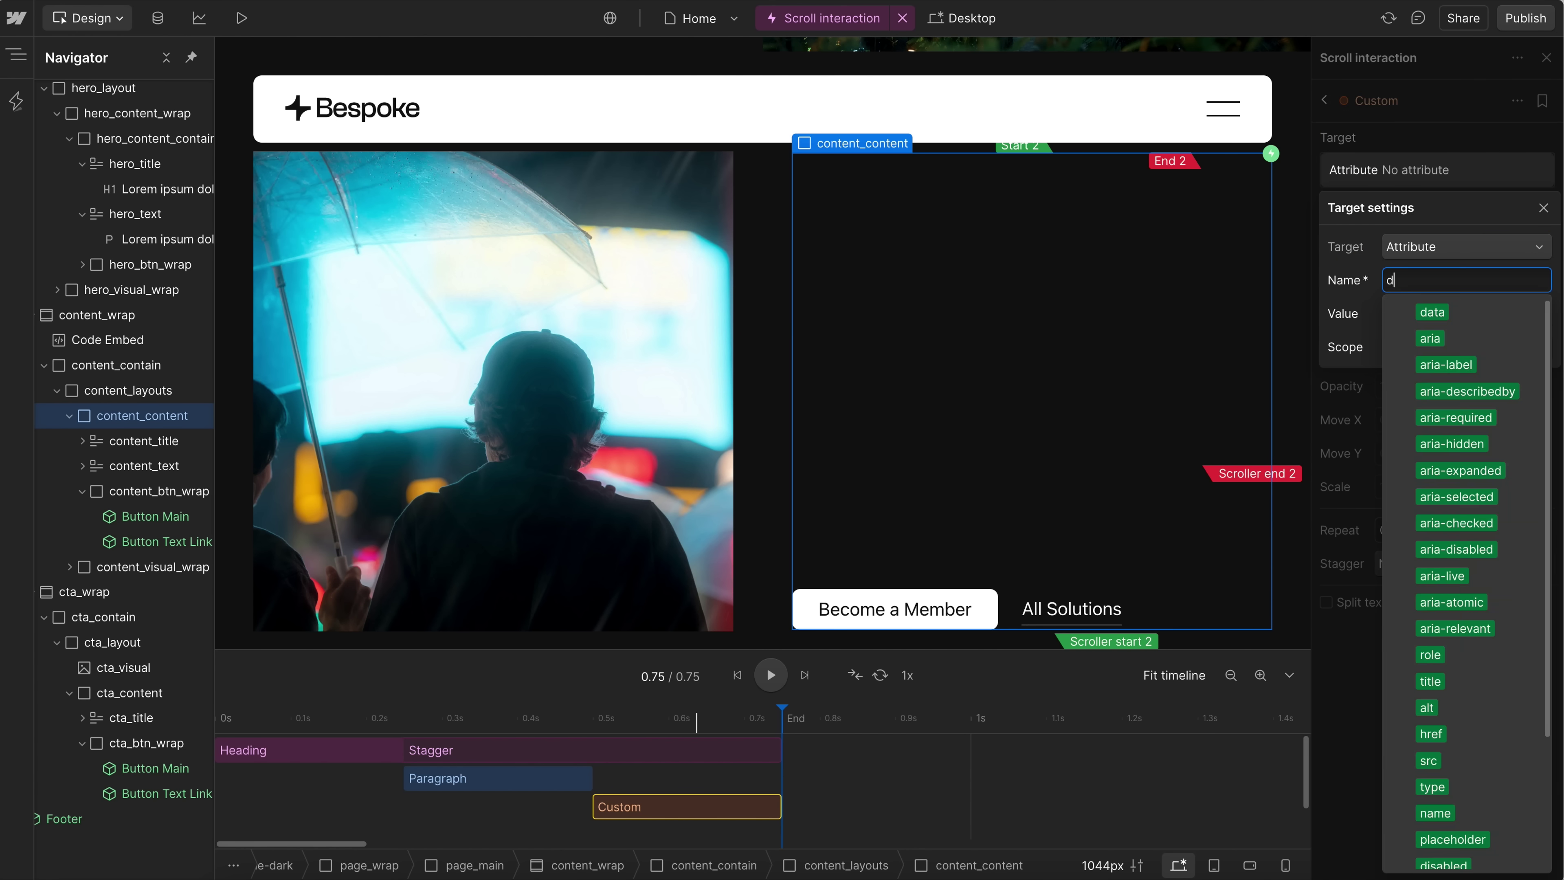
type("ata-reveal-content")
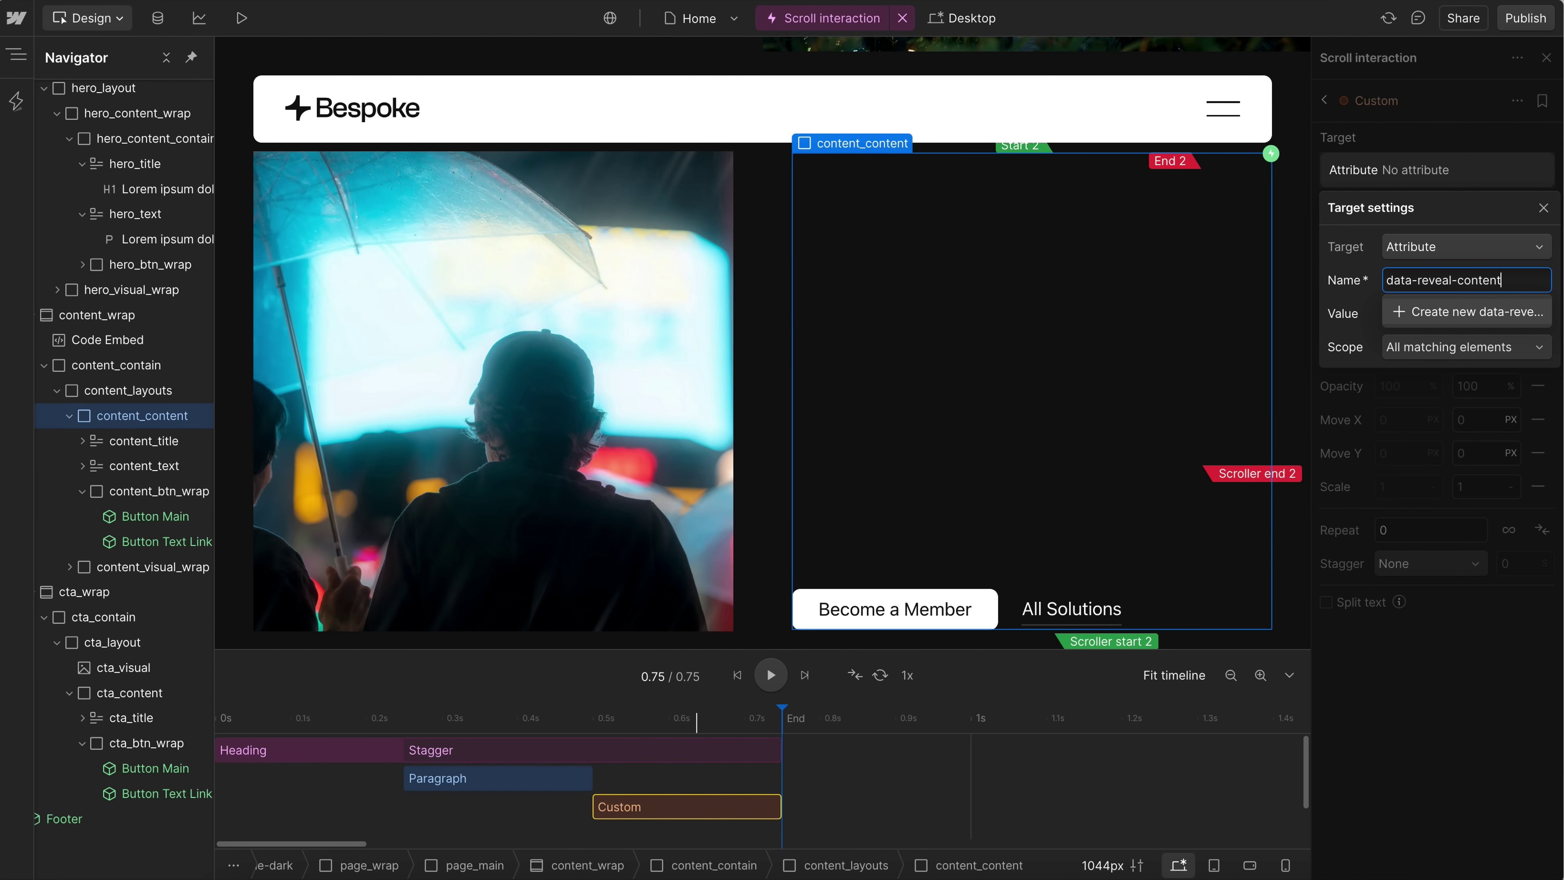
left_click(1410, 303)
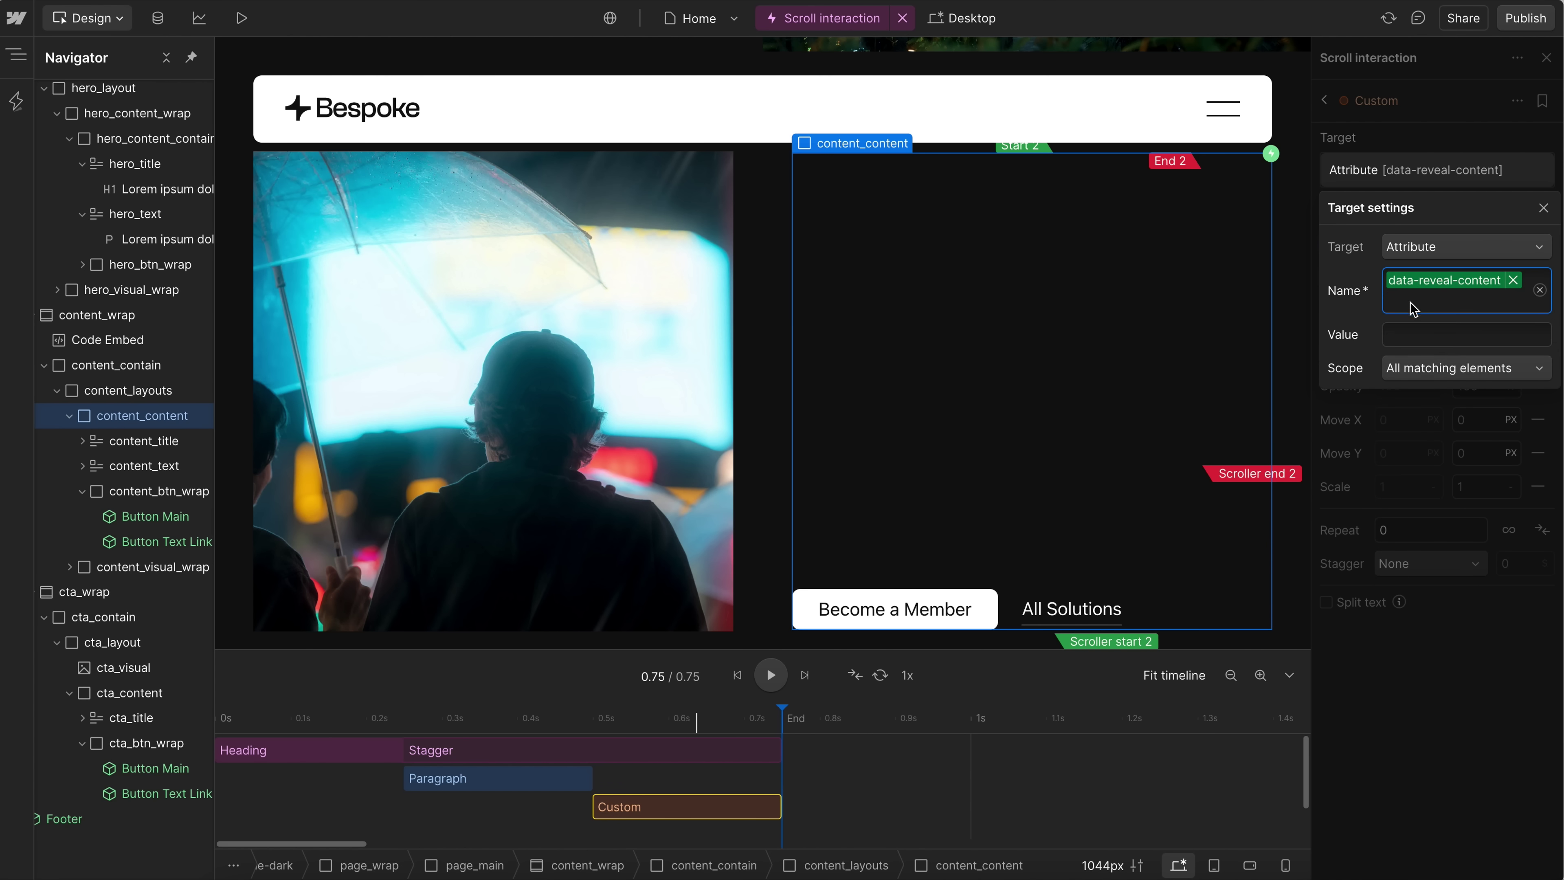
- Set the custom action's target attribute value to button-group and its scope to Children
left_click(1419, 335)
type("button-group")
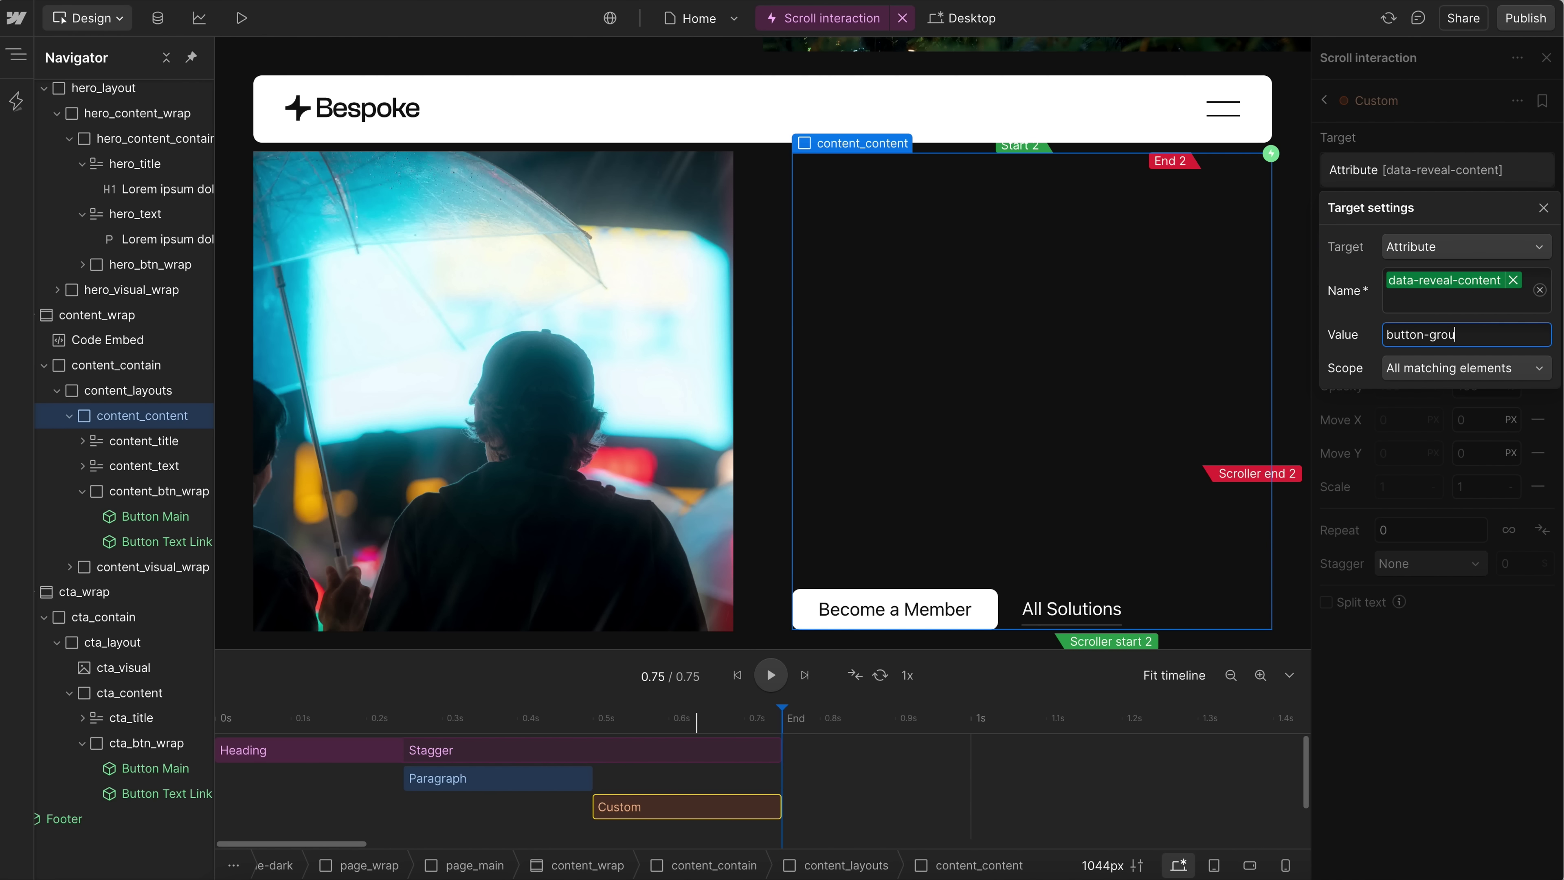
left_click(1403, 370)
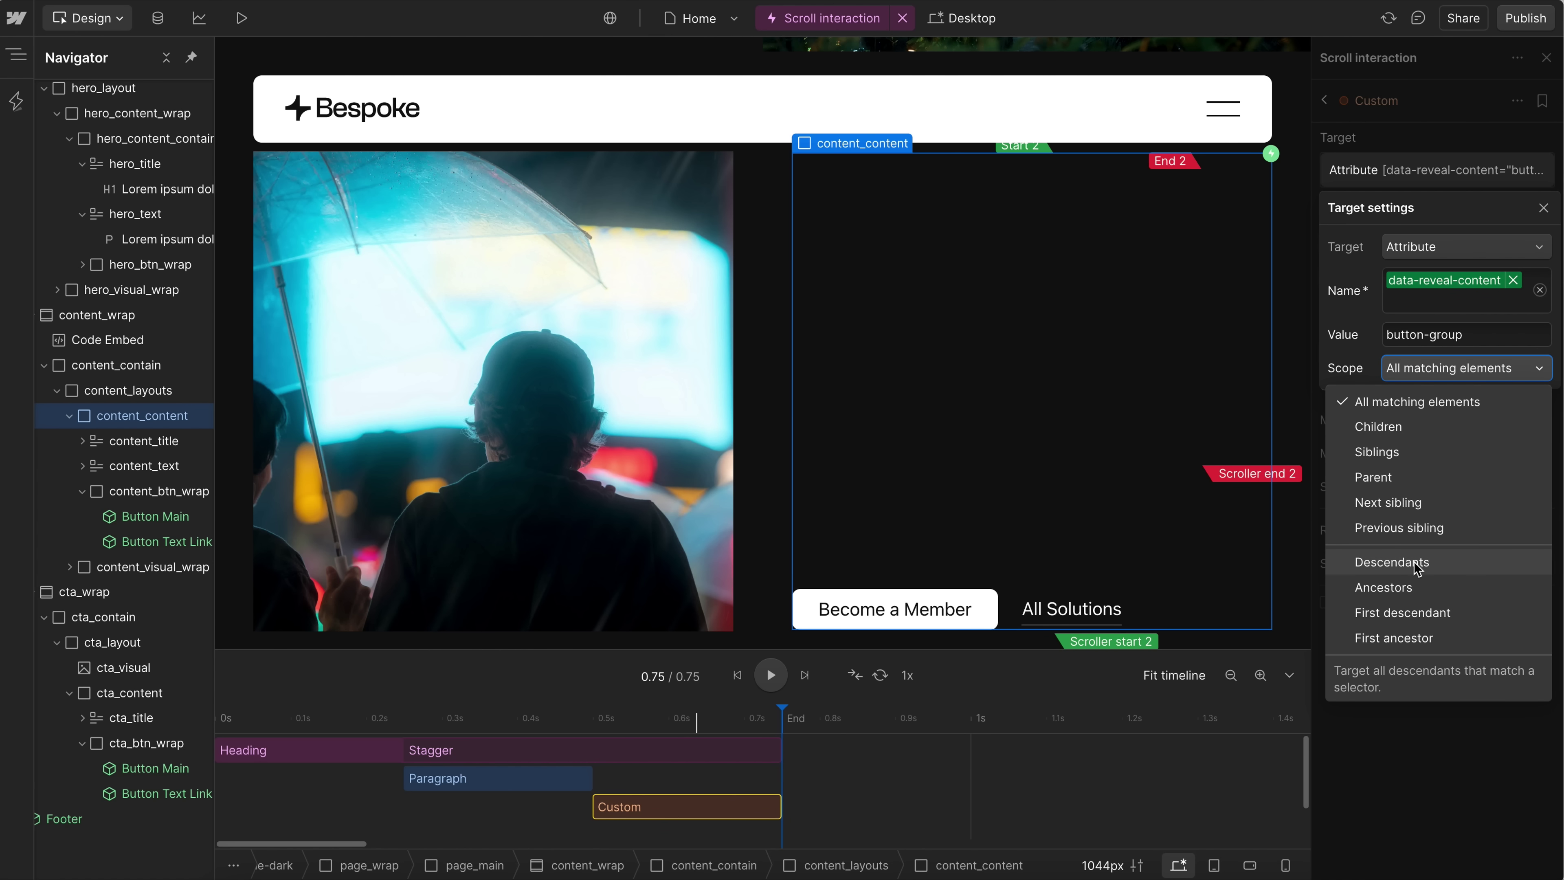
left_click(1419, 435)
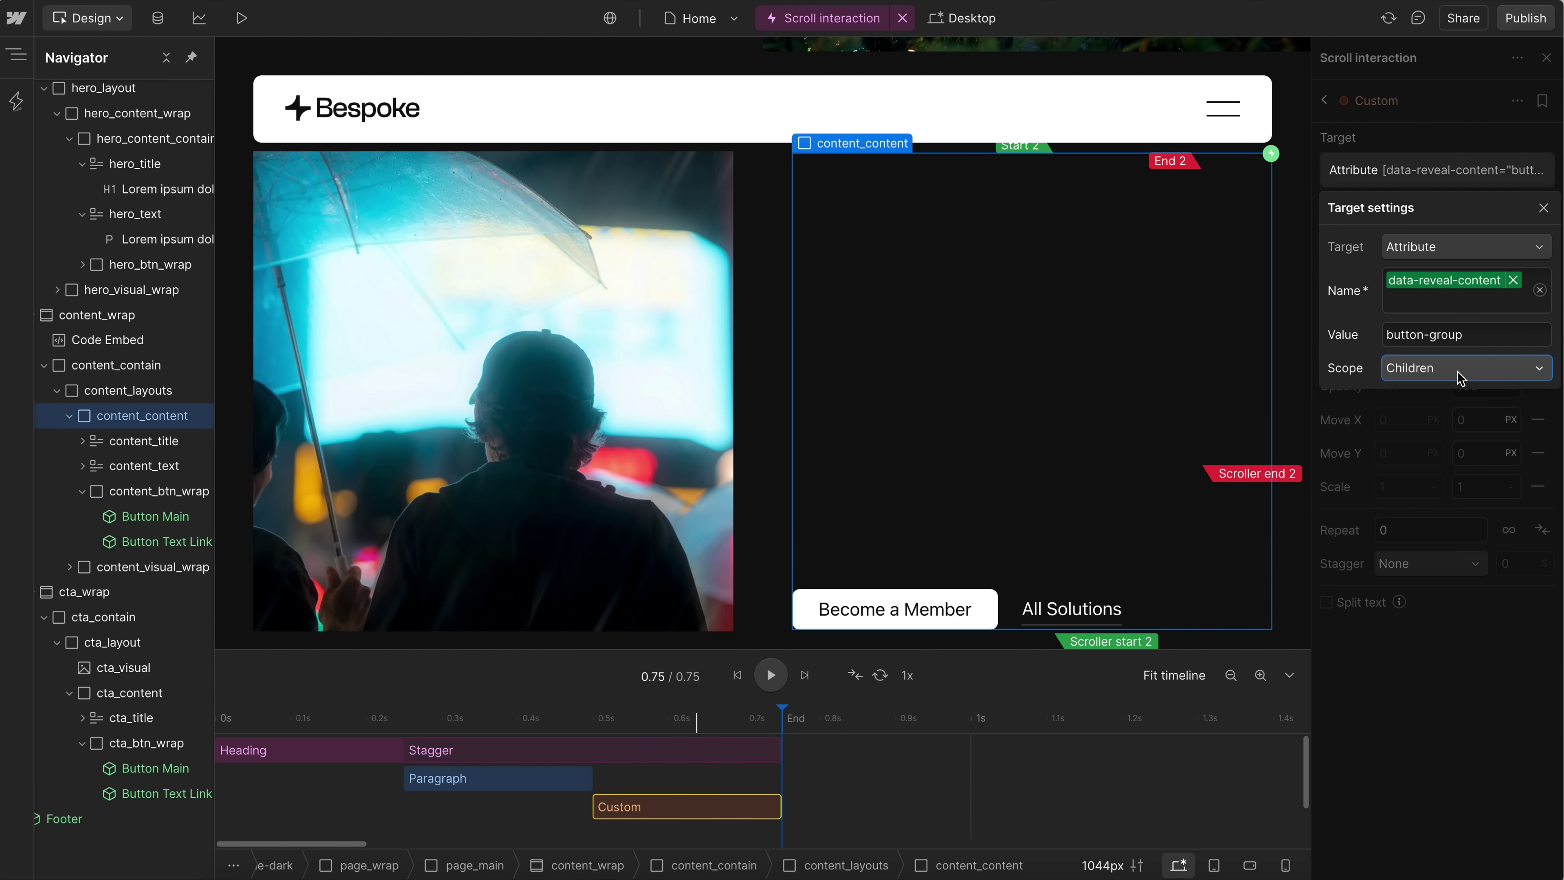
left_click(1415, 480)
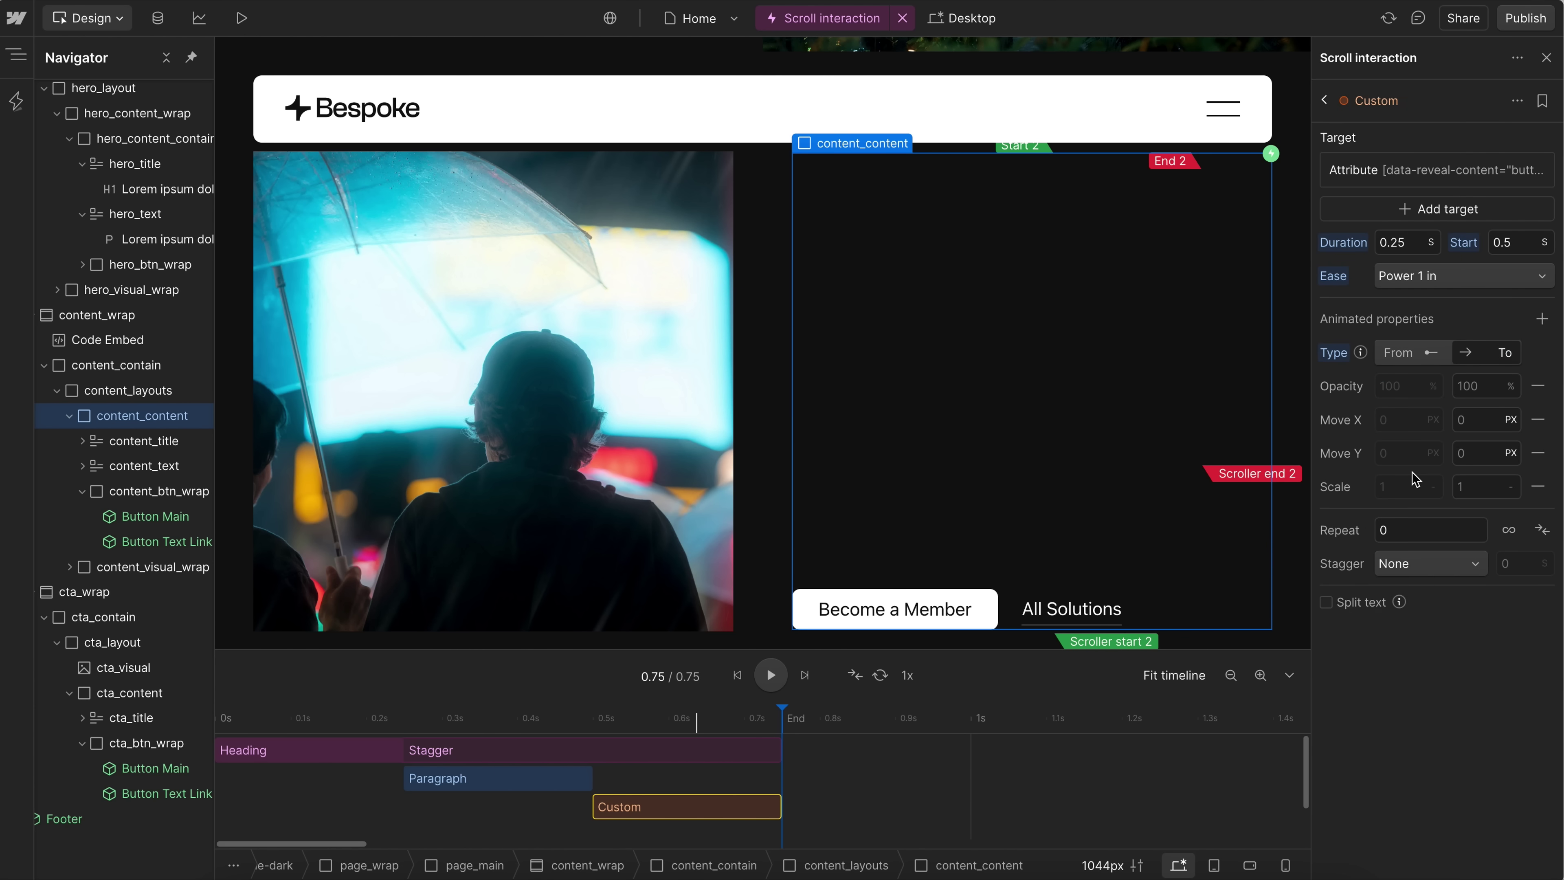
- Make the custom action a From animation starting at 0% opacity and 0.8 scale
left_click(1401, 352)
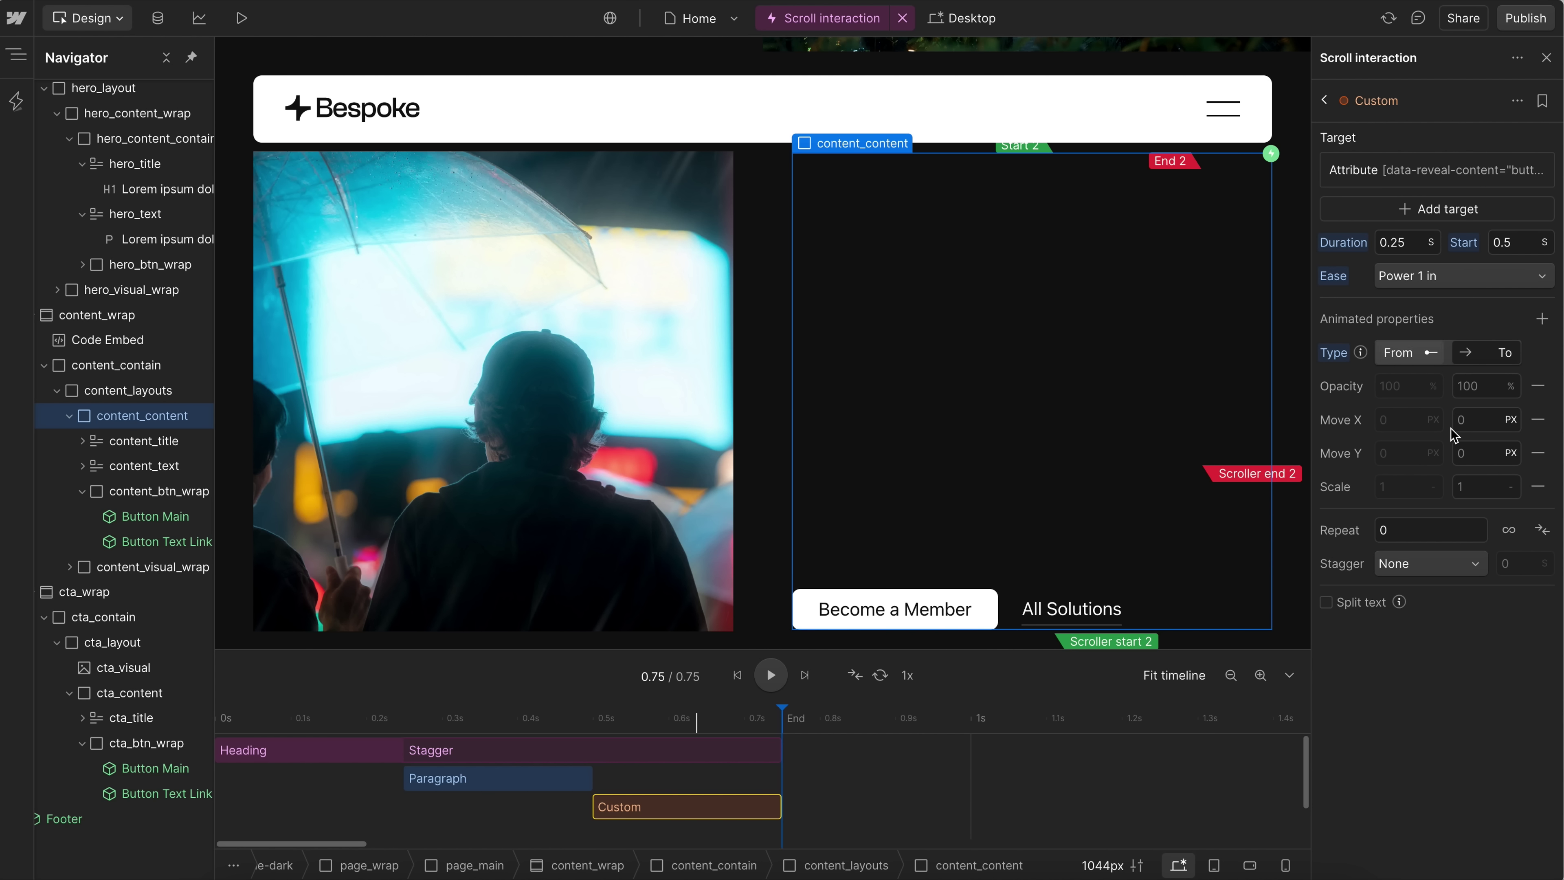
left_click(1411, 387)
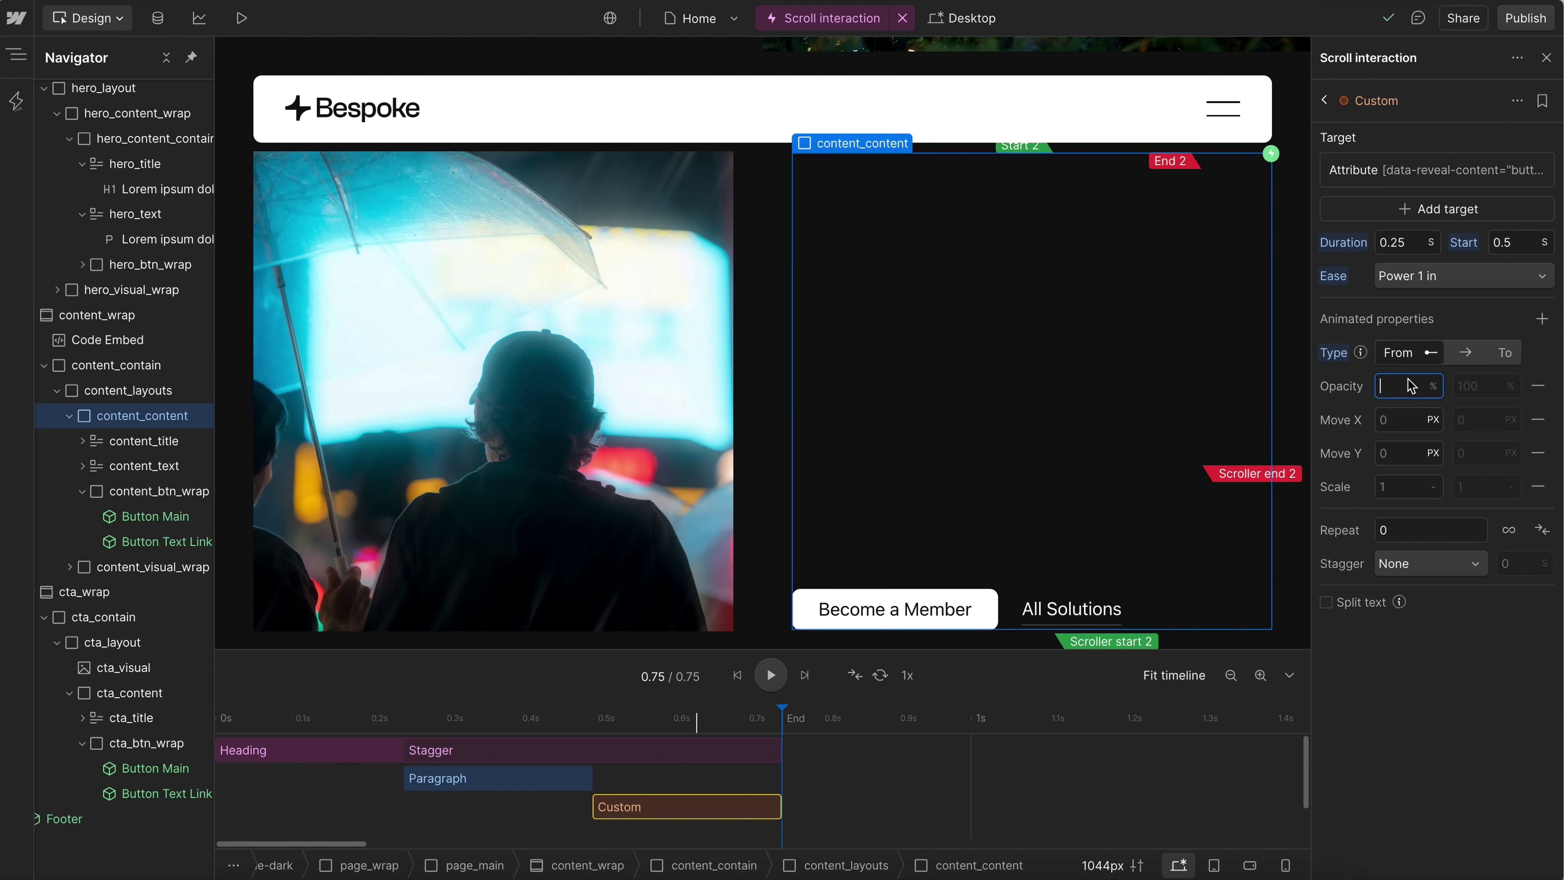
type("0")
left_click(1396, 493)
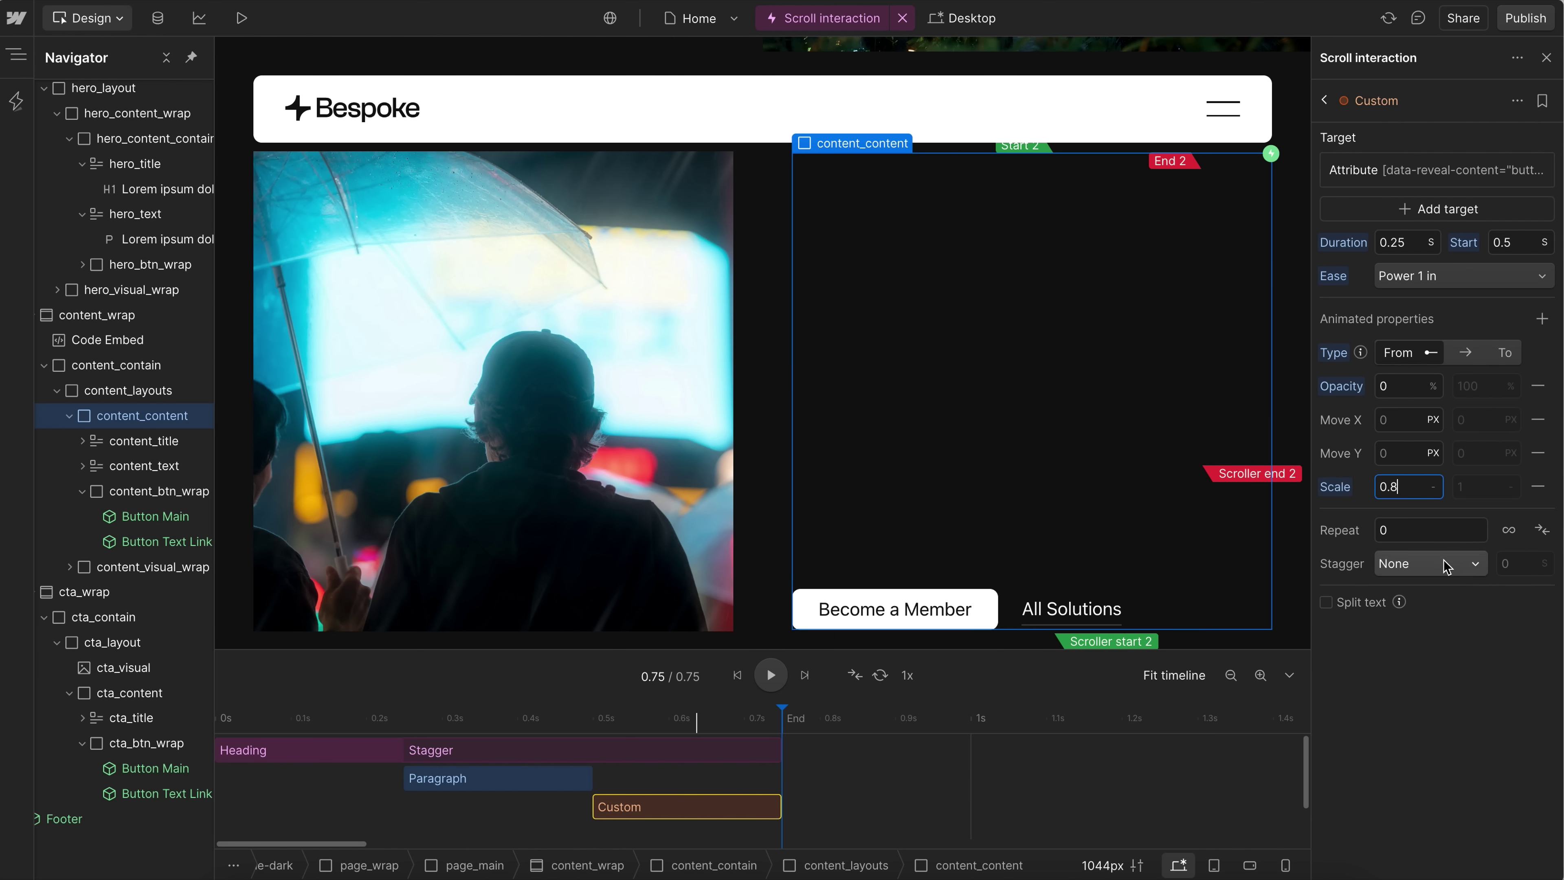
- Stagger the custom action with a 0.1 s time offset and set its duration to 0.3 s
left_click(1455, 561)
left_click(1411, 614)
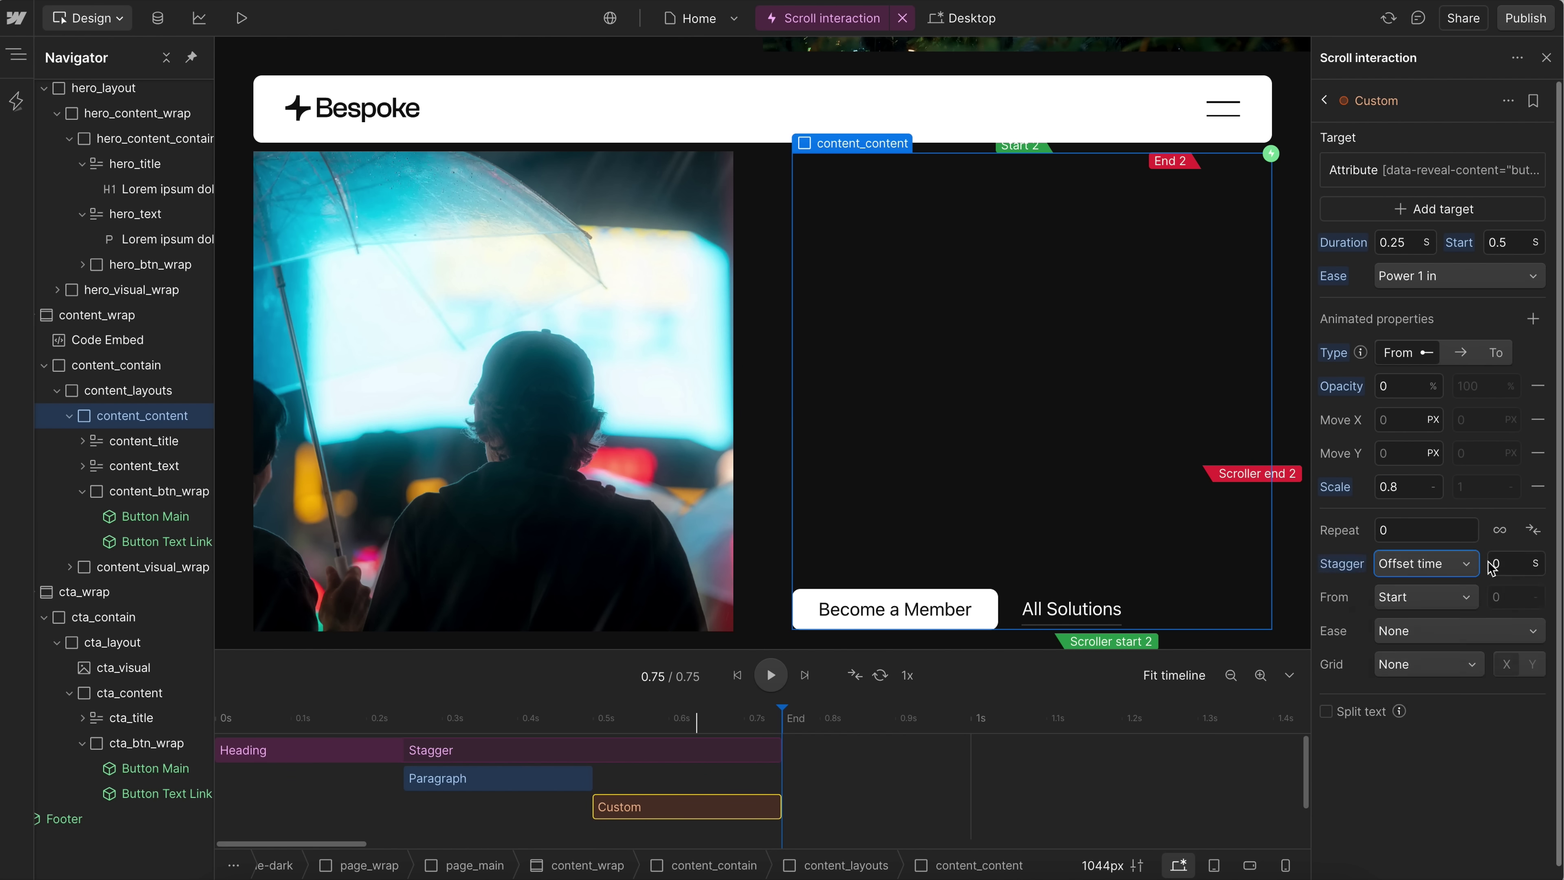
left_click(1509, 573)
key("Return")
left_click(1404, 245)
key("Right")
key("BackSpace")
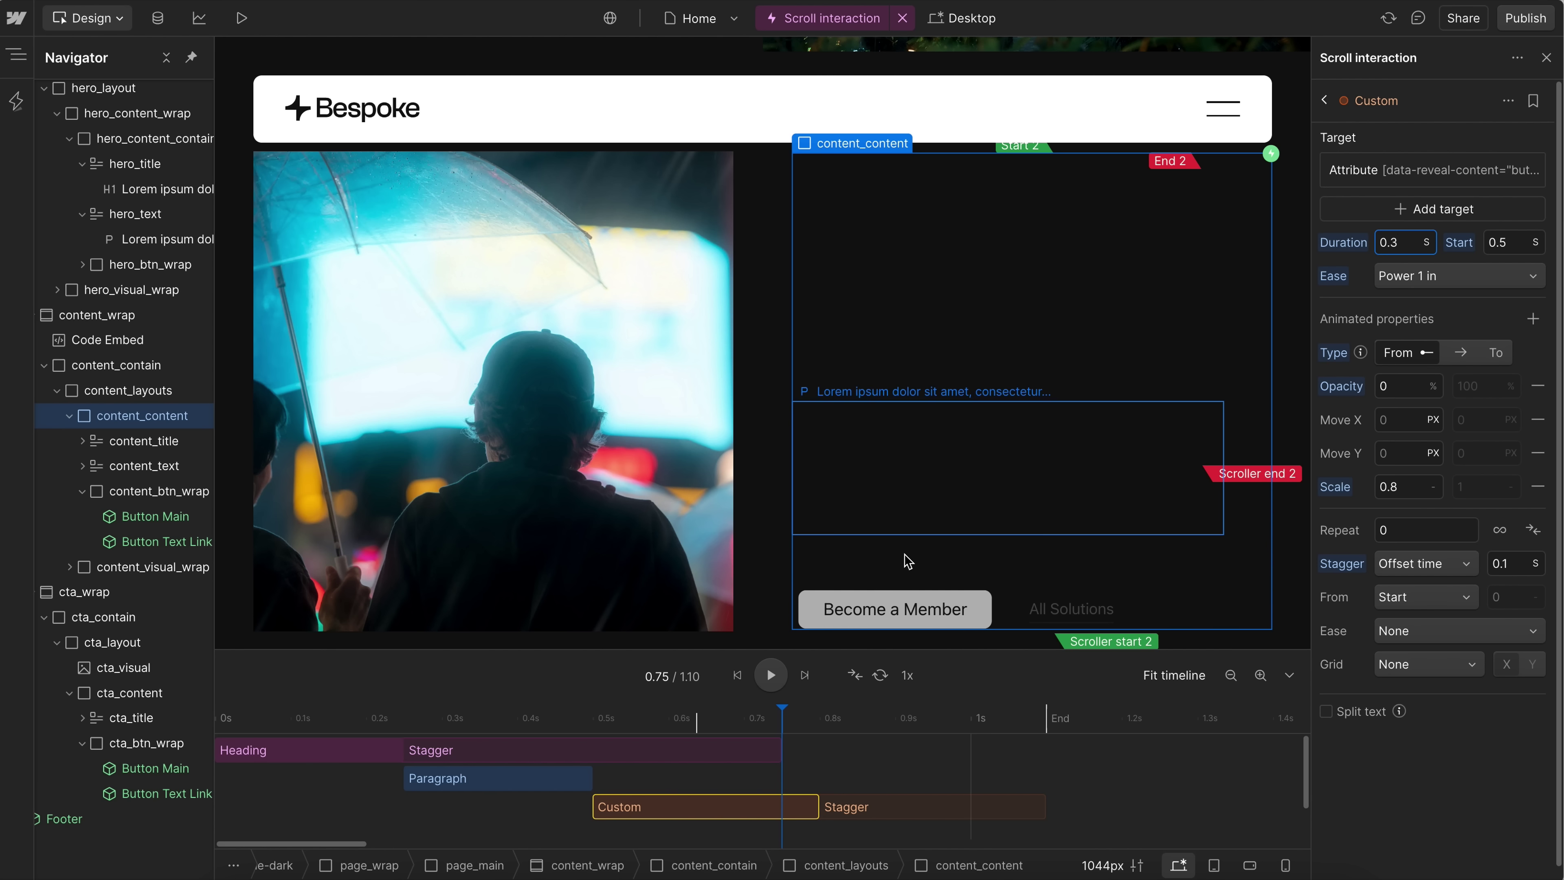
- Move the custom action earlier on the timeline to start at 0.38 s, and scrub through the button reveal
left_click_drag(585, 715, 841, 752)
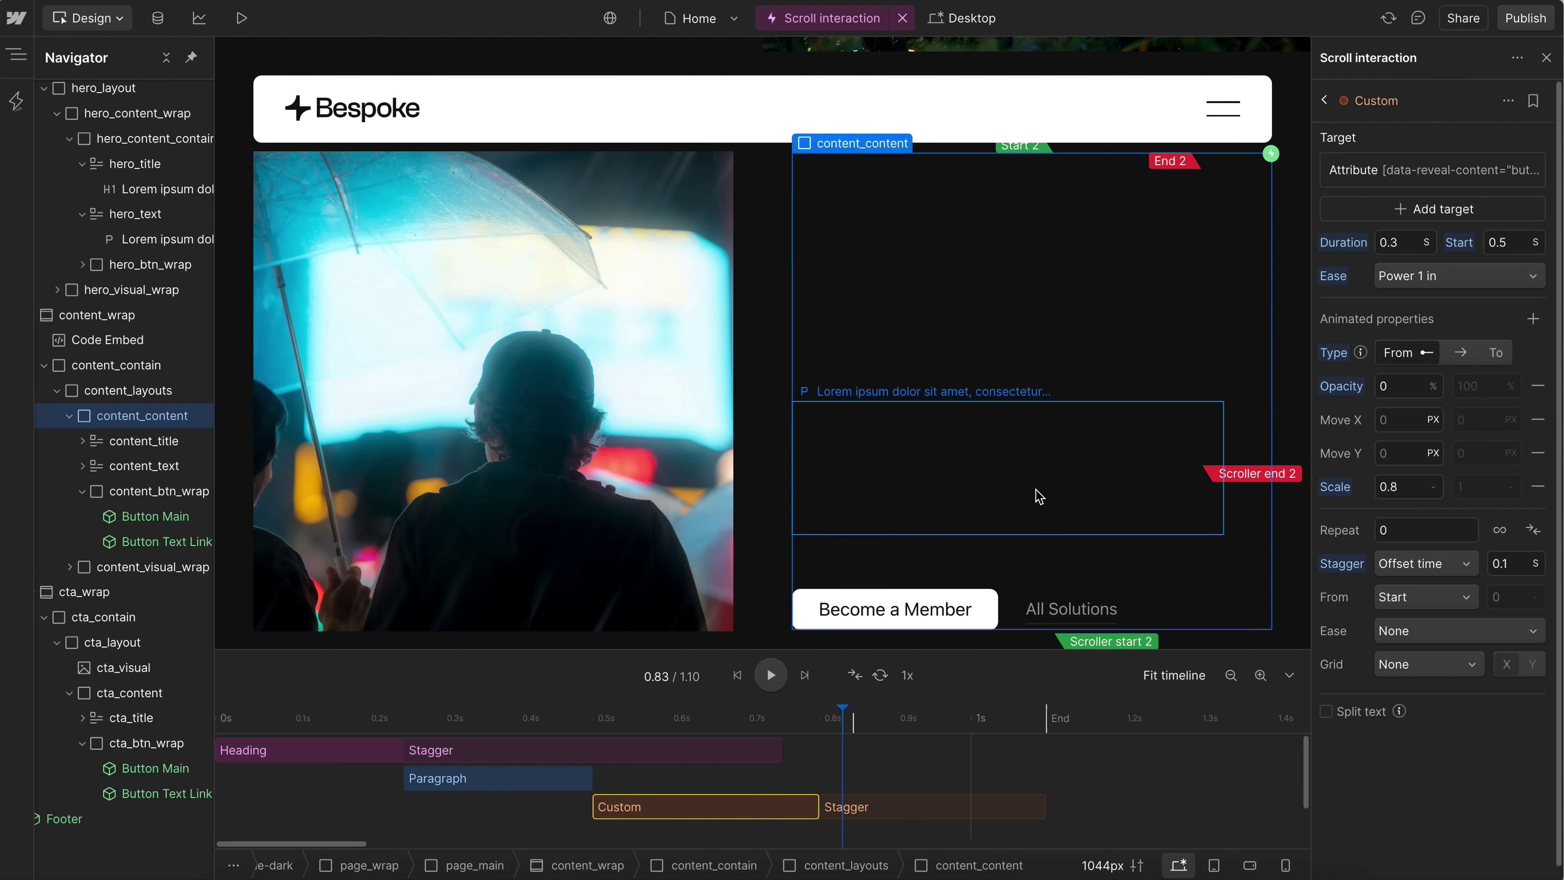
left_click_drag(658, 811, 572, 814)
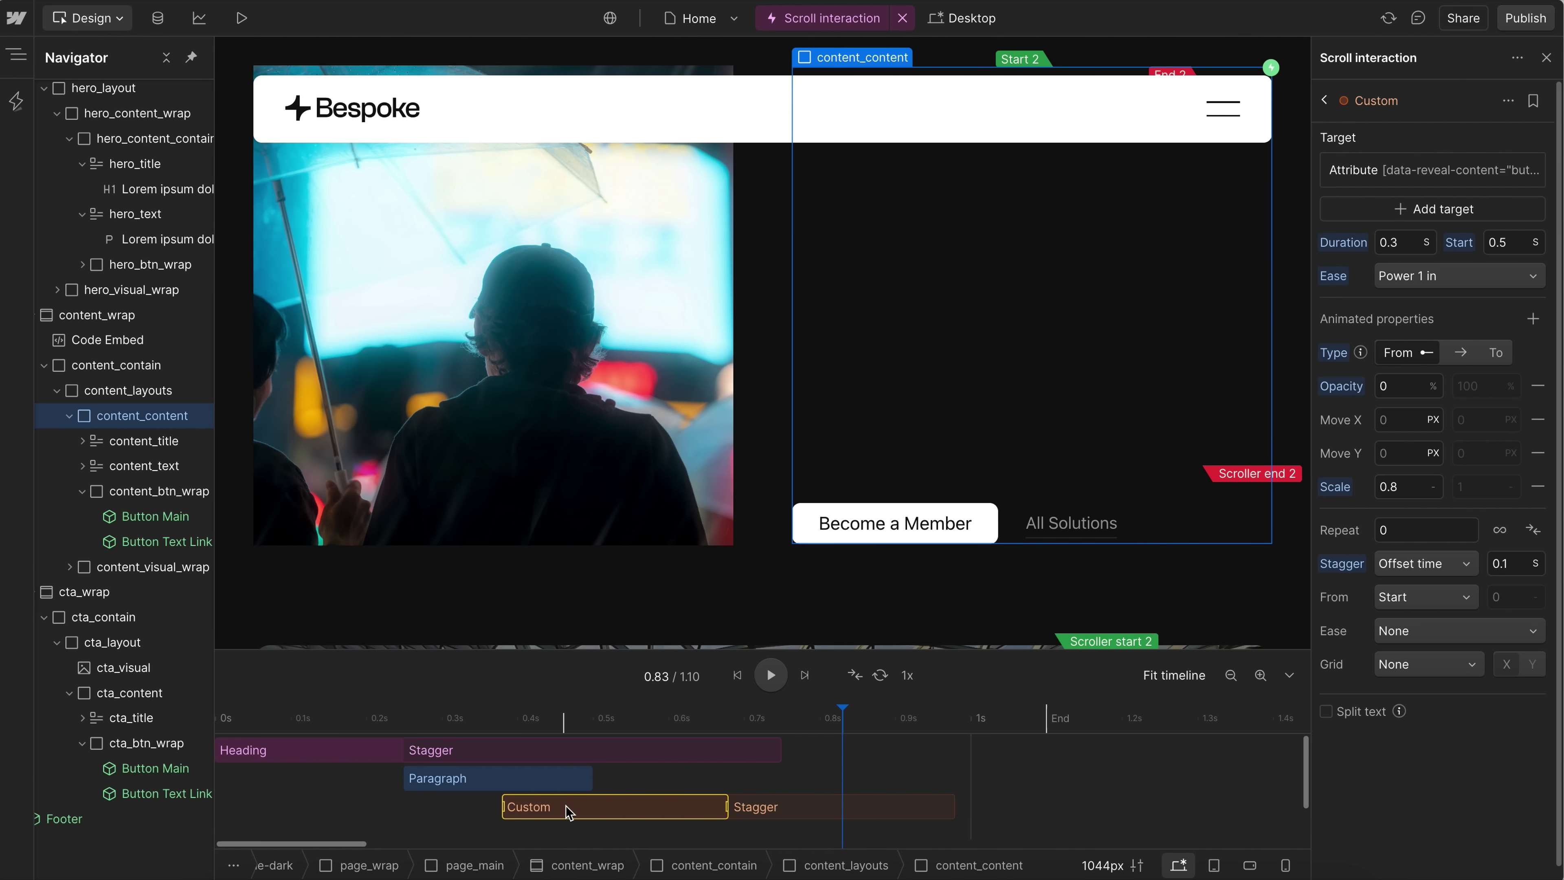
left_click_drag(483, 718, 813, 745)
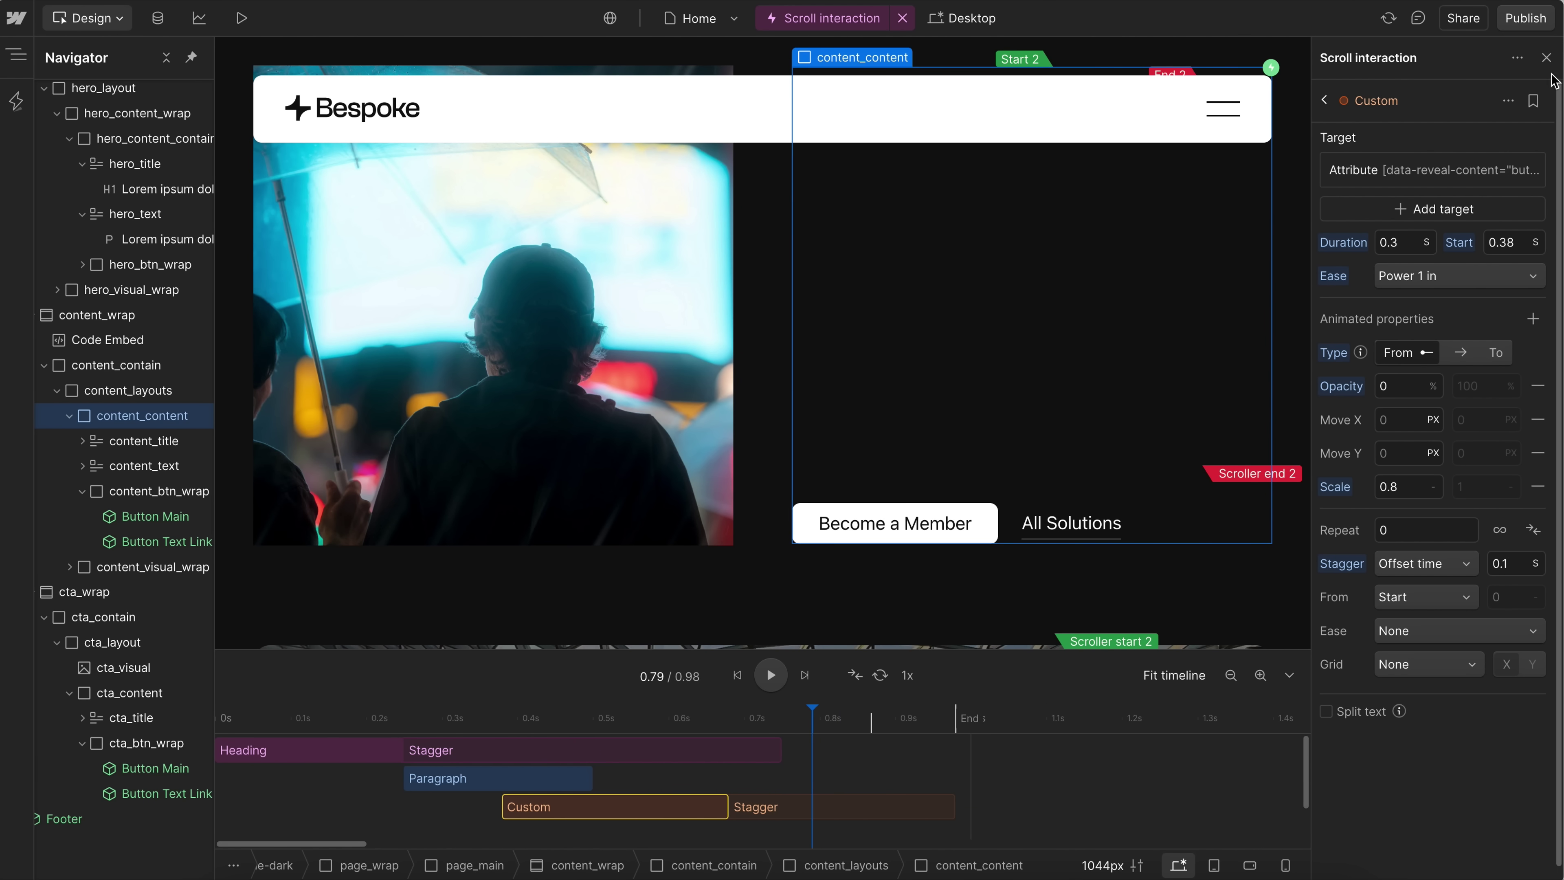
- Examine the call-to-action and content sections on the canvas with the scroll interaction closed and opened, including its trigger markers
left_click(1545, 57)
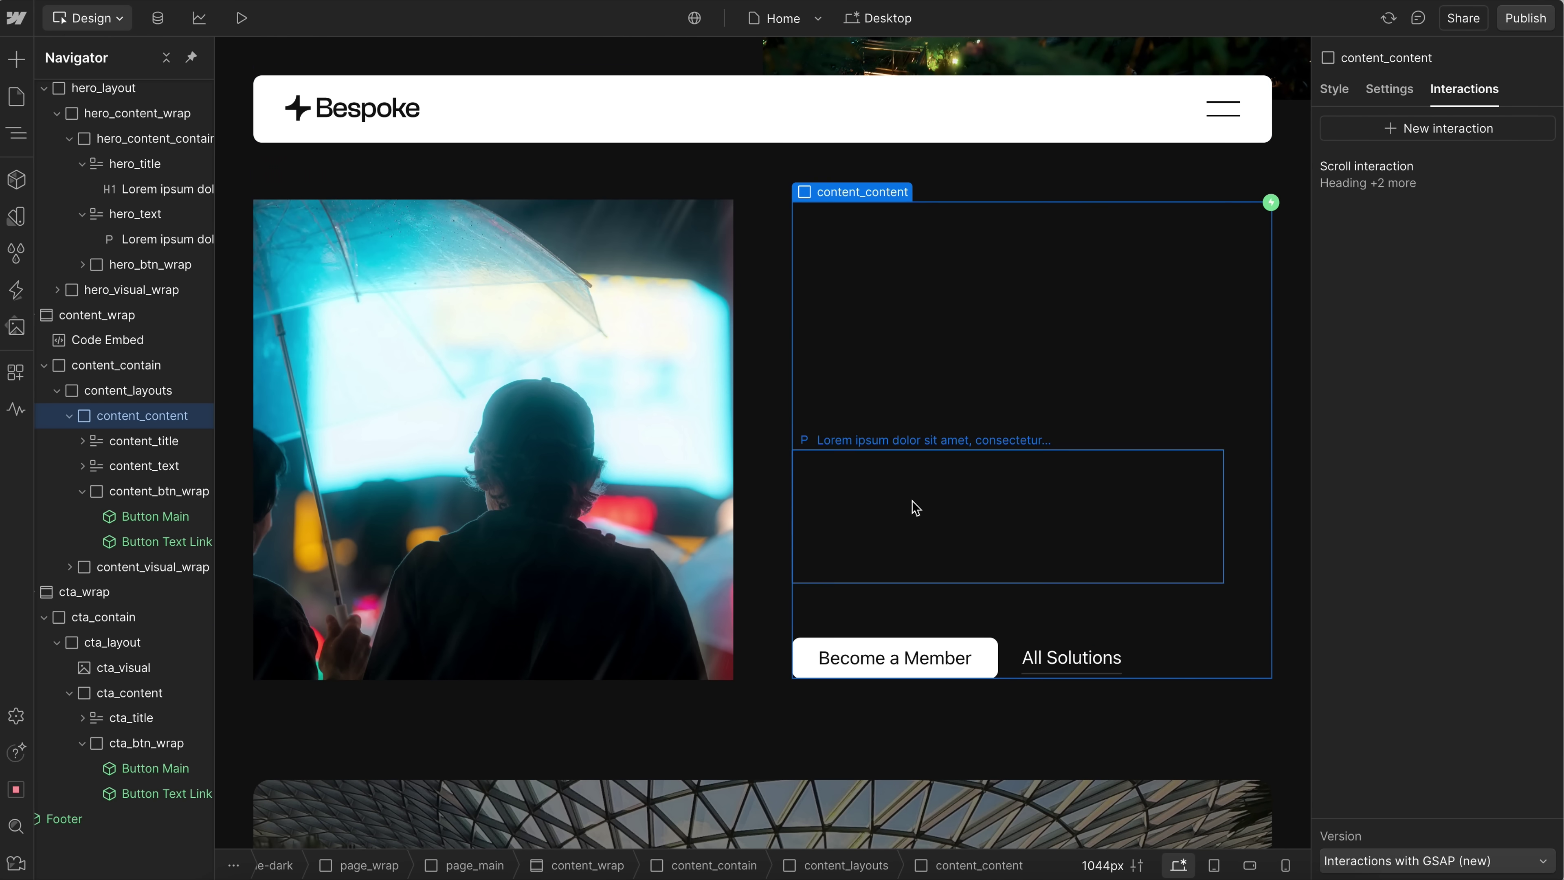
scroll(916, 507, "down", 9)
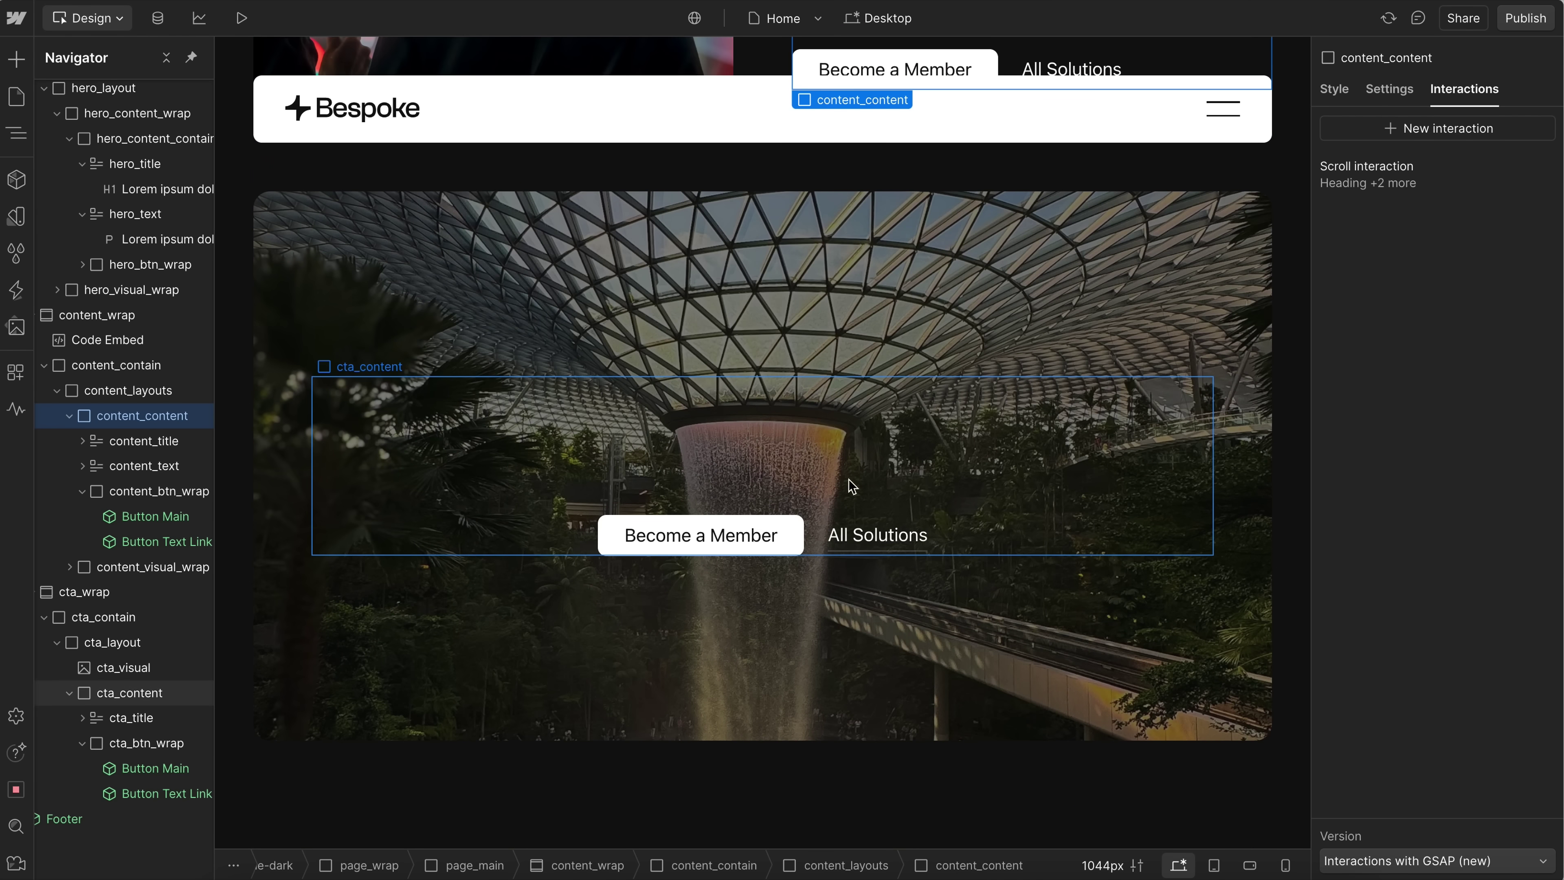
left_click(1442, 186)
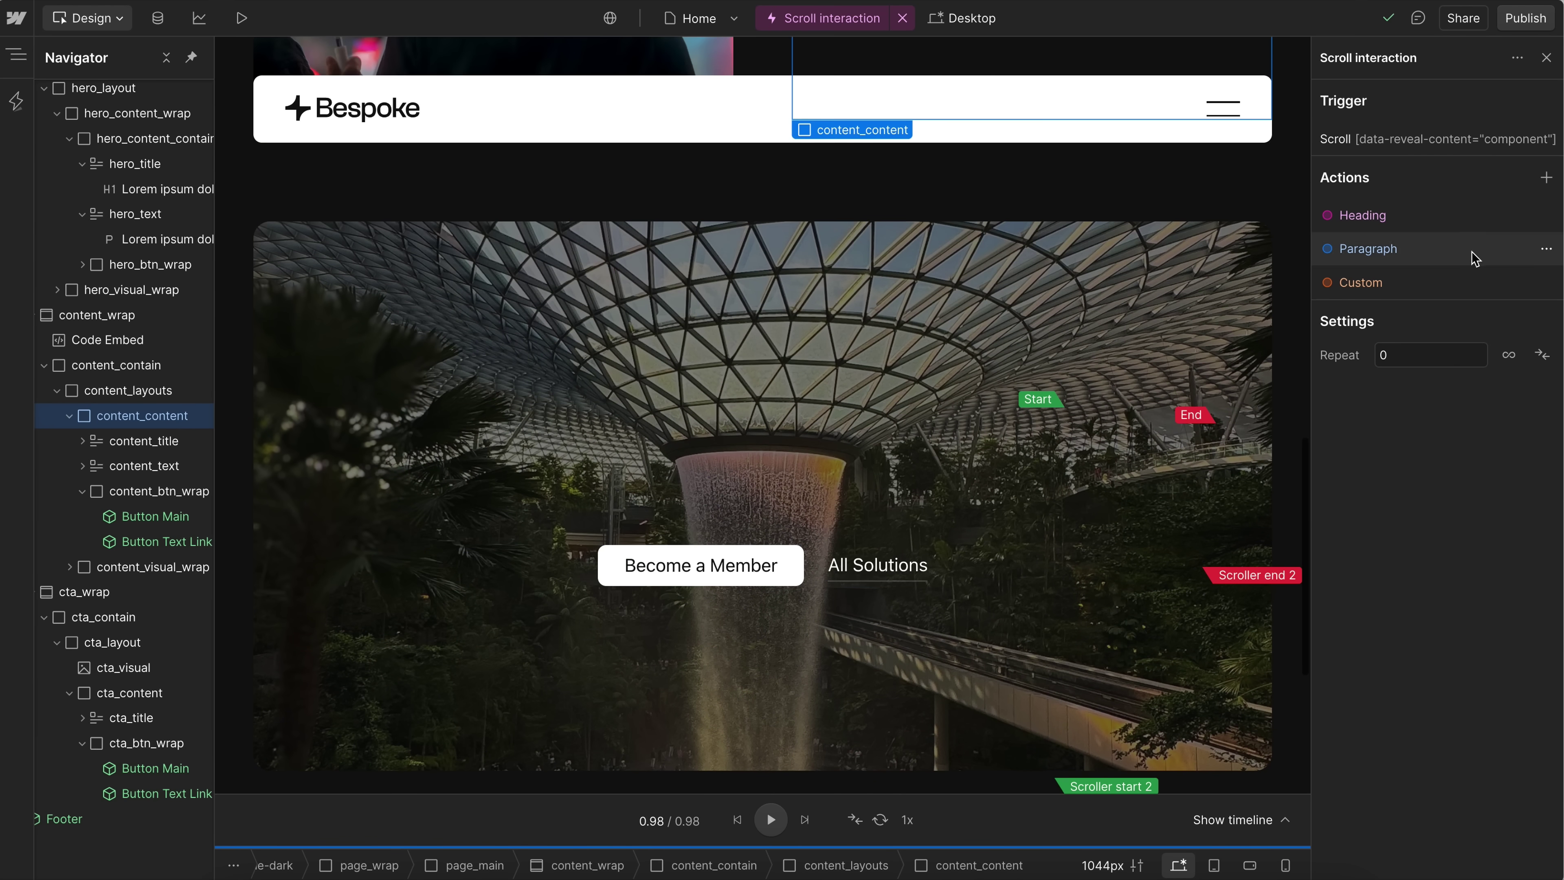
scroll(1100, 485, "down", 3)
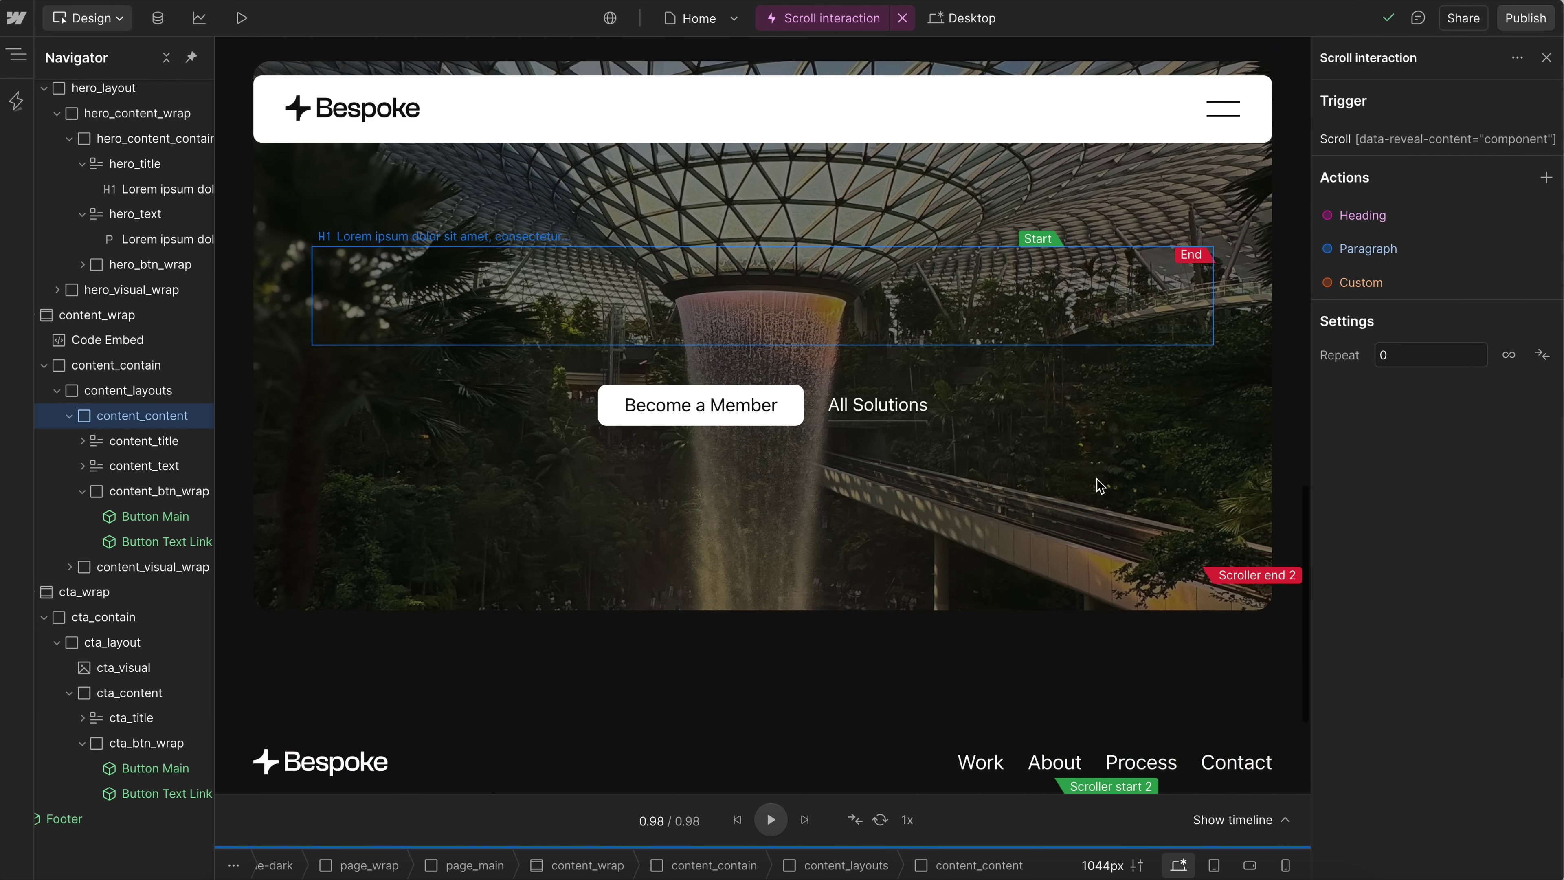
scroll(1100, 485, "down", 3)
scroll(1099, 486, "up", 7)
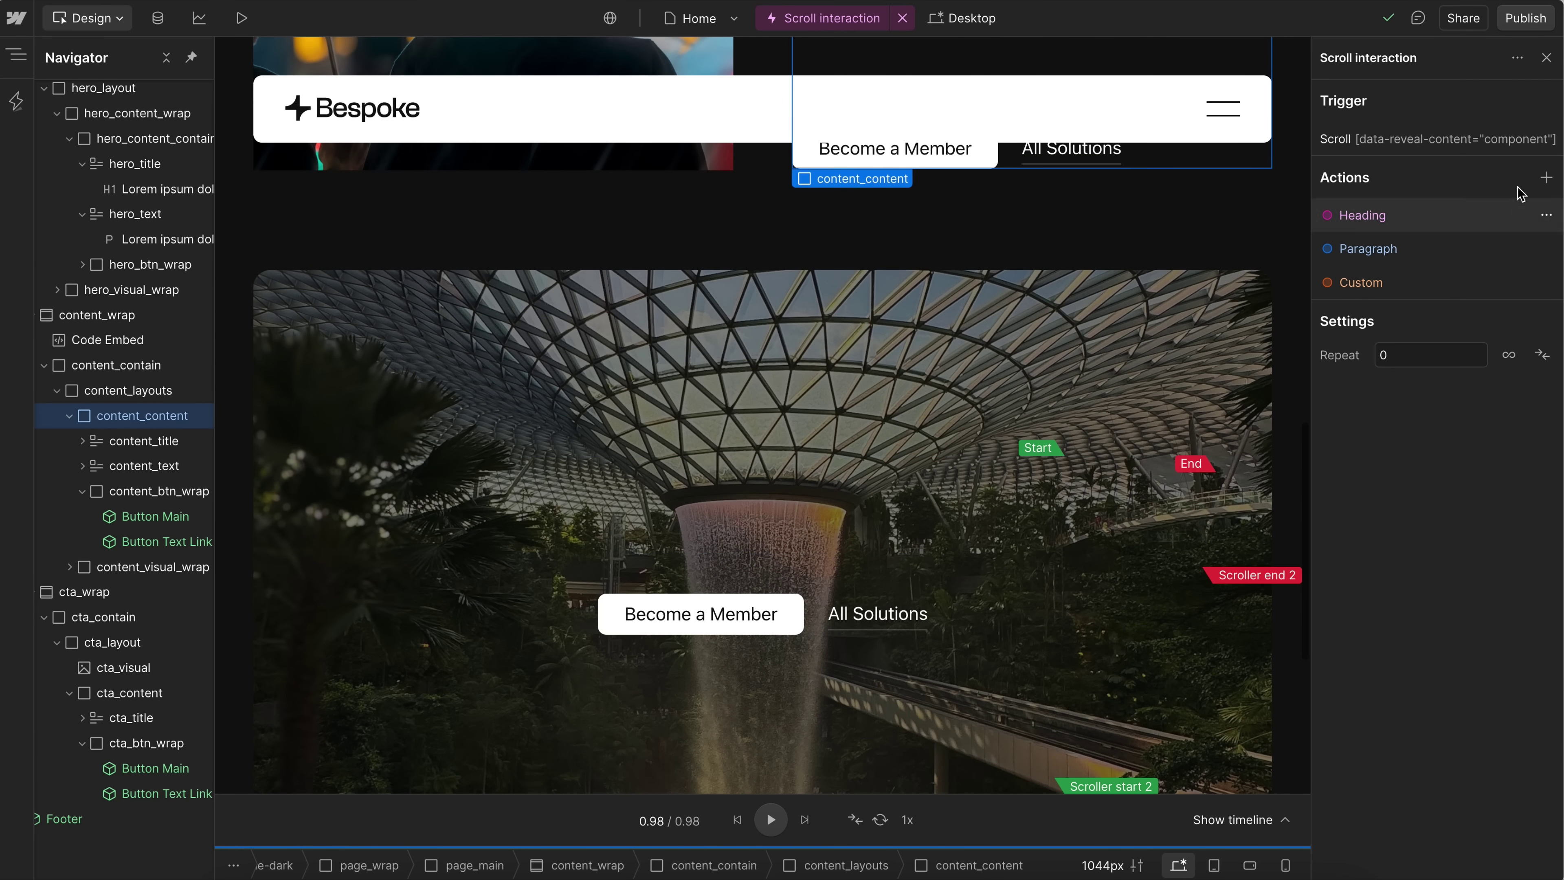
scroll(1033, 500, "up", 8)
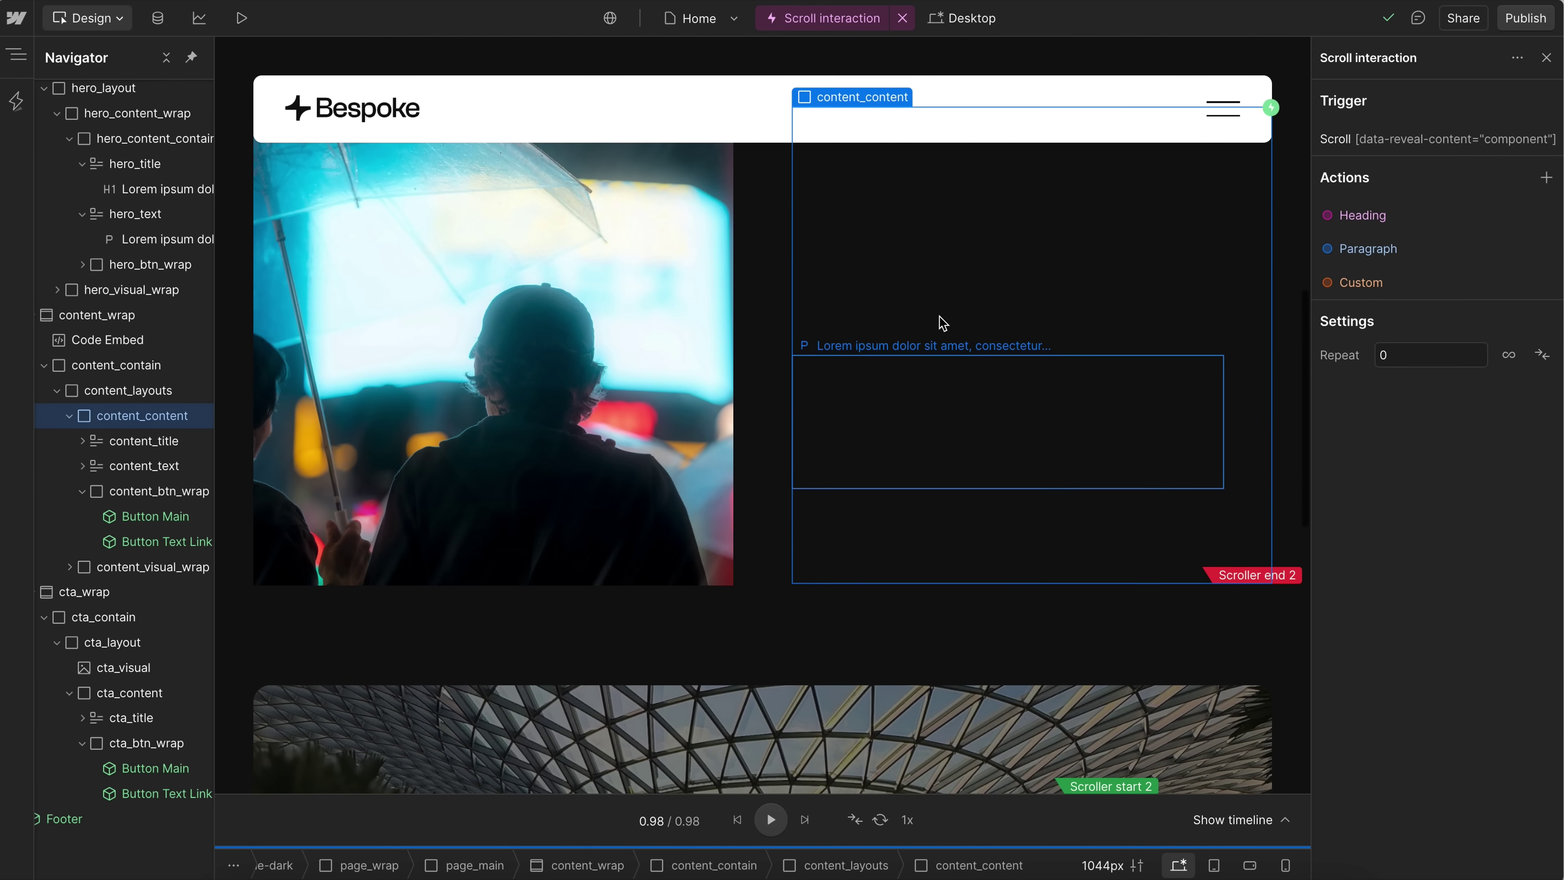
left_click(1546, 57)
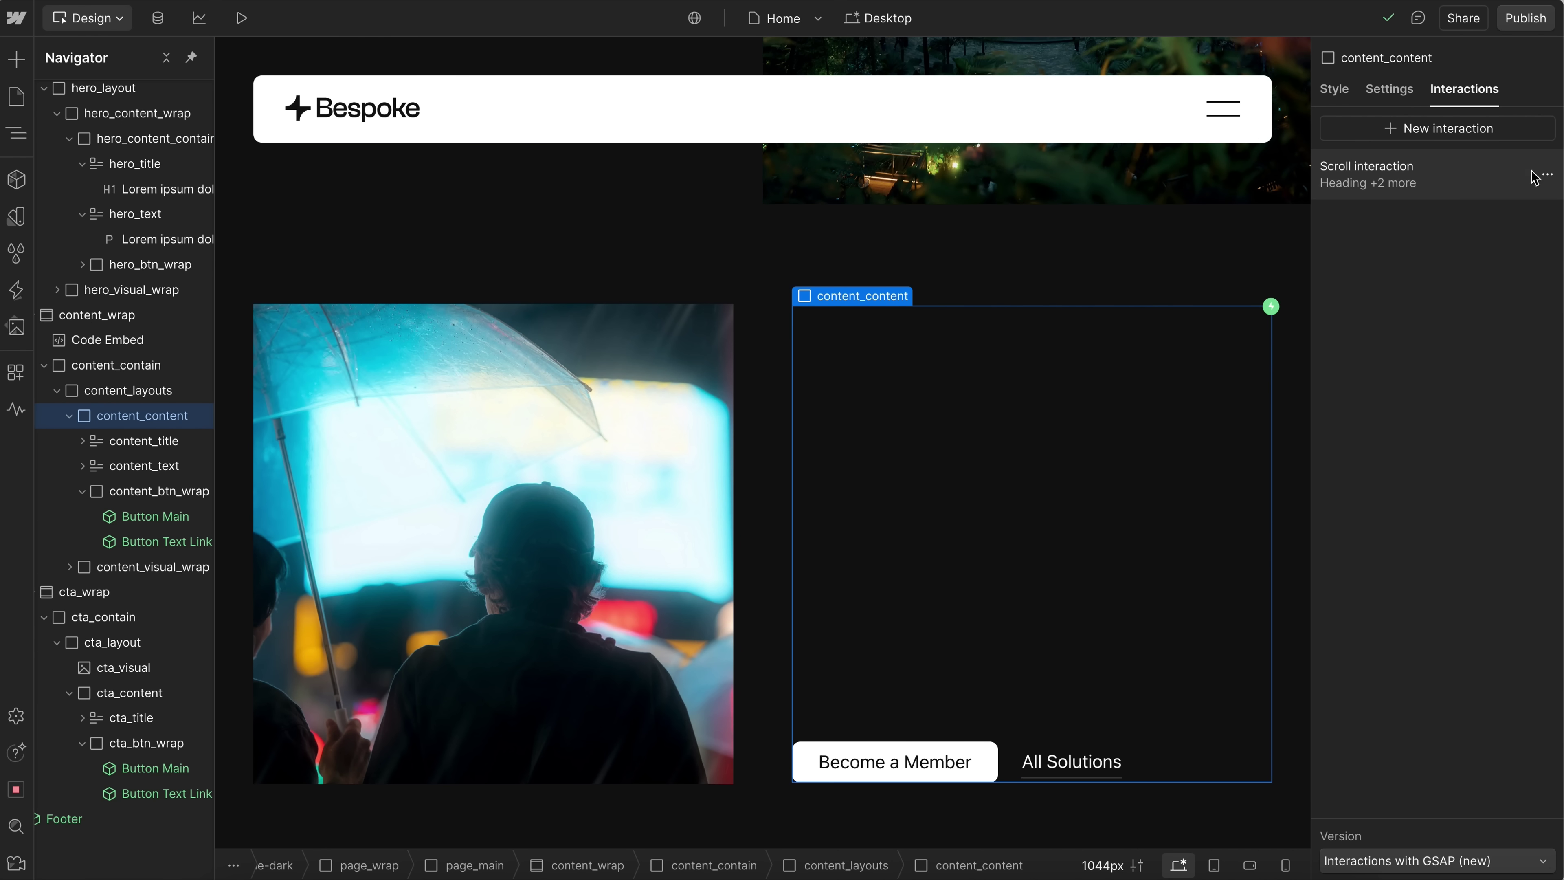
- Rename the scroll interaction to "Reveal Content"
left_click(1545, 175)
left_click(1511, 209)
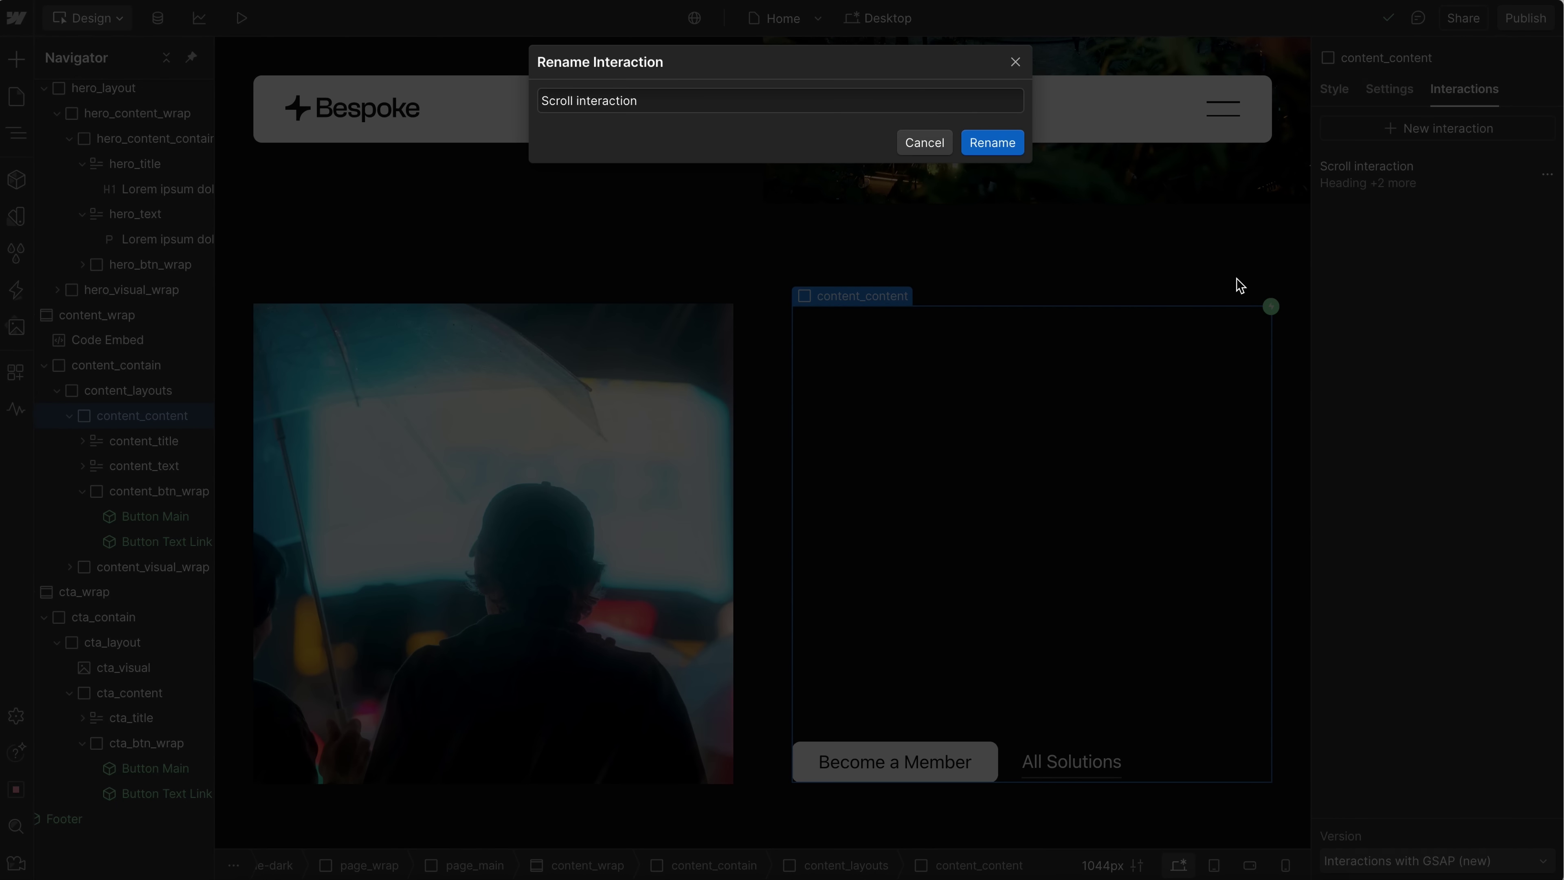
triple_click(676, 103)
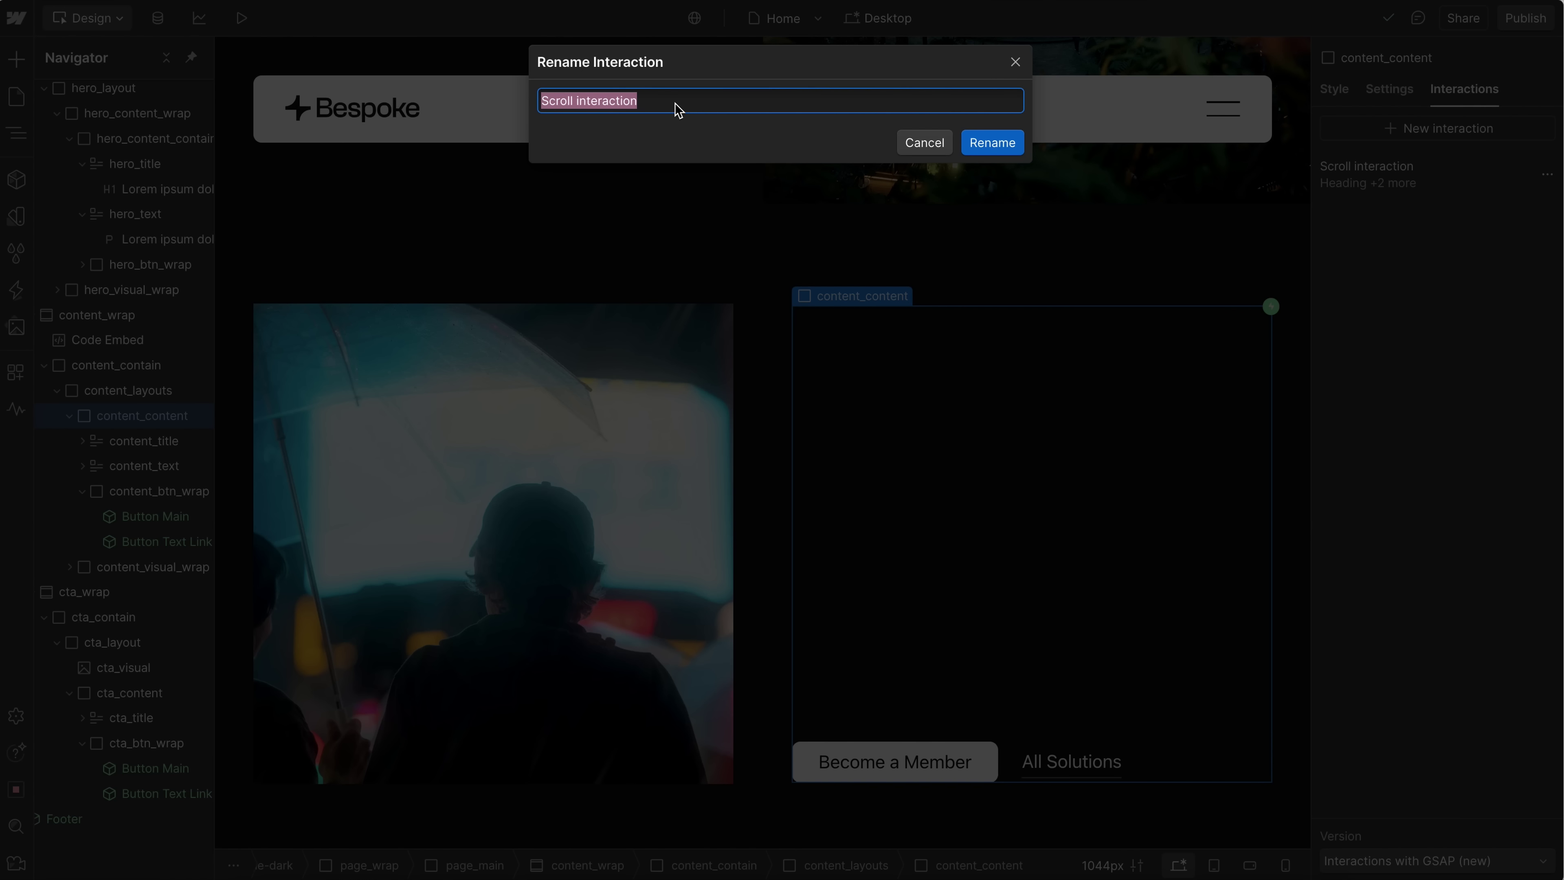
type("Reveal Content")
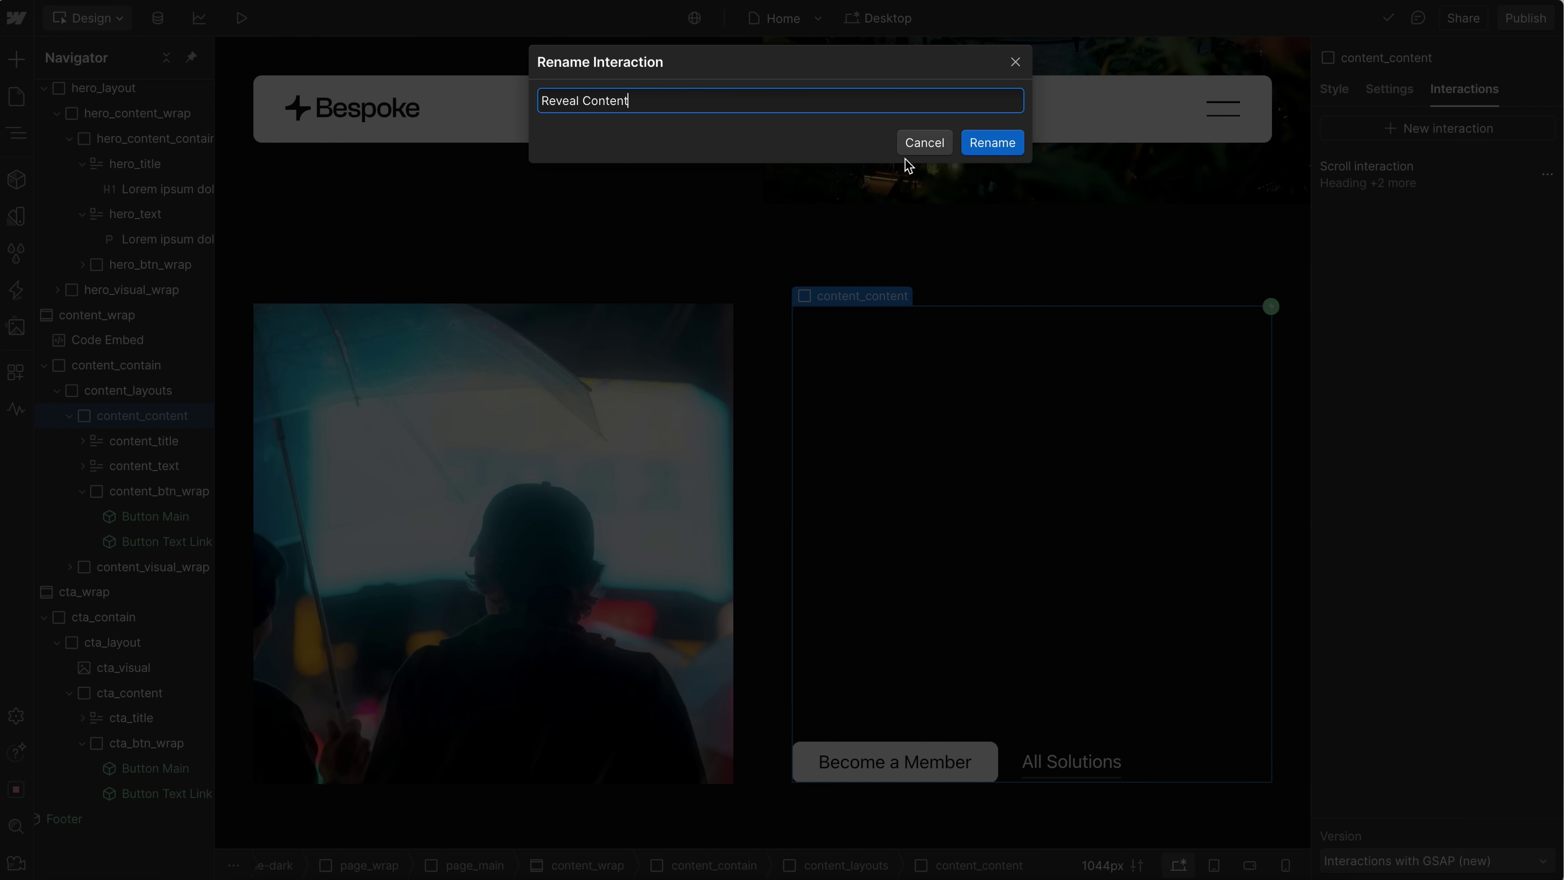
left_click(991, 142)
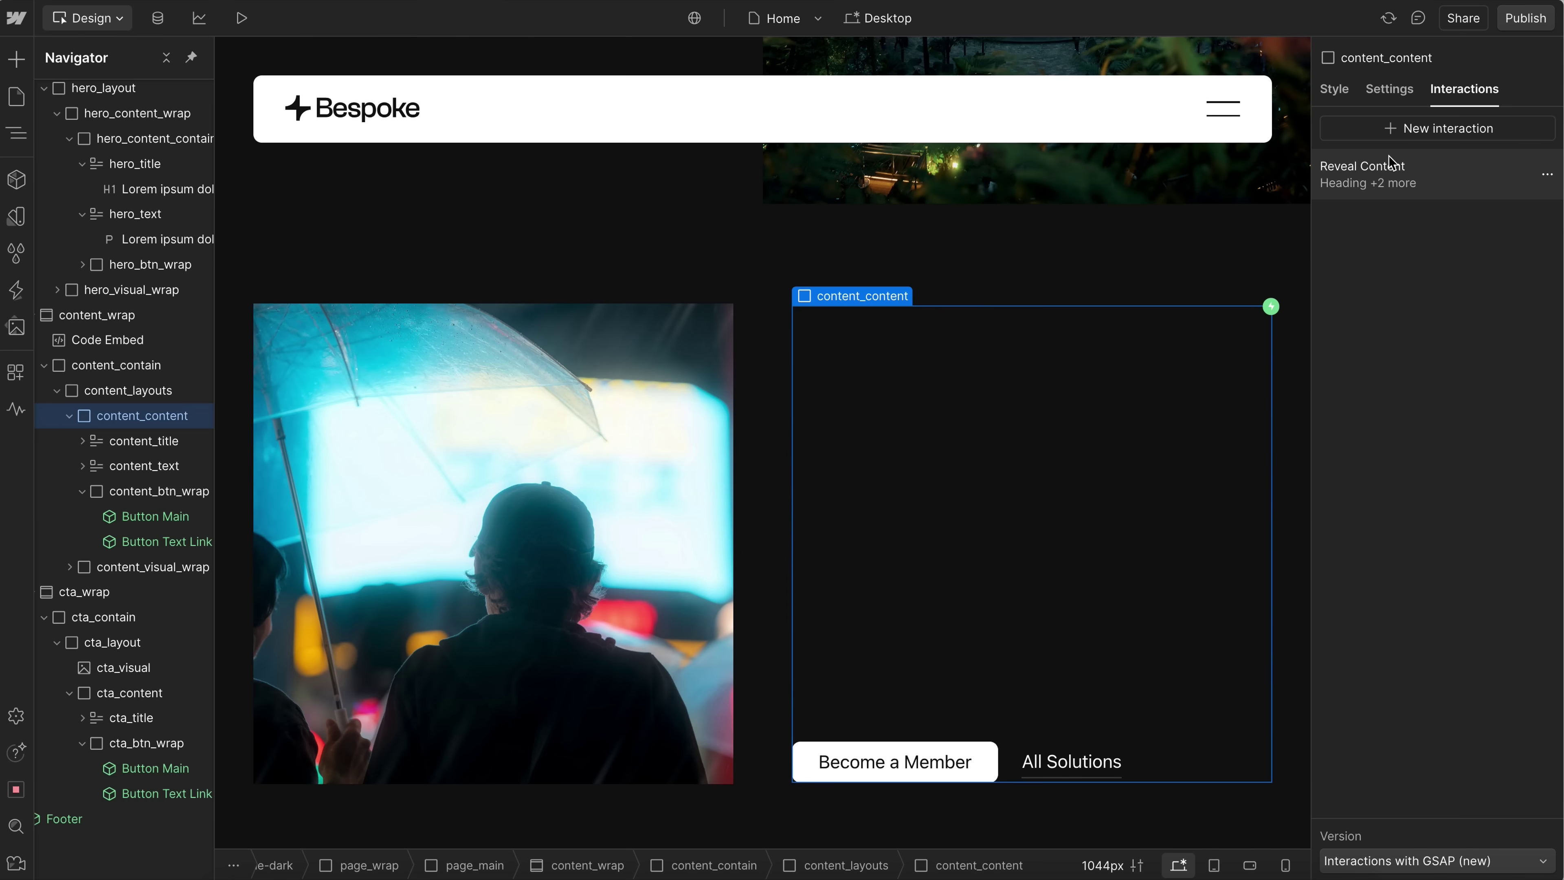
- Preview the page from the top and scroll back and forth past the content section's trigger markers to test the reveal
scroll(872, 350, "up", 10)
left_click(242, 18)
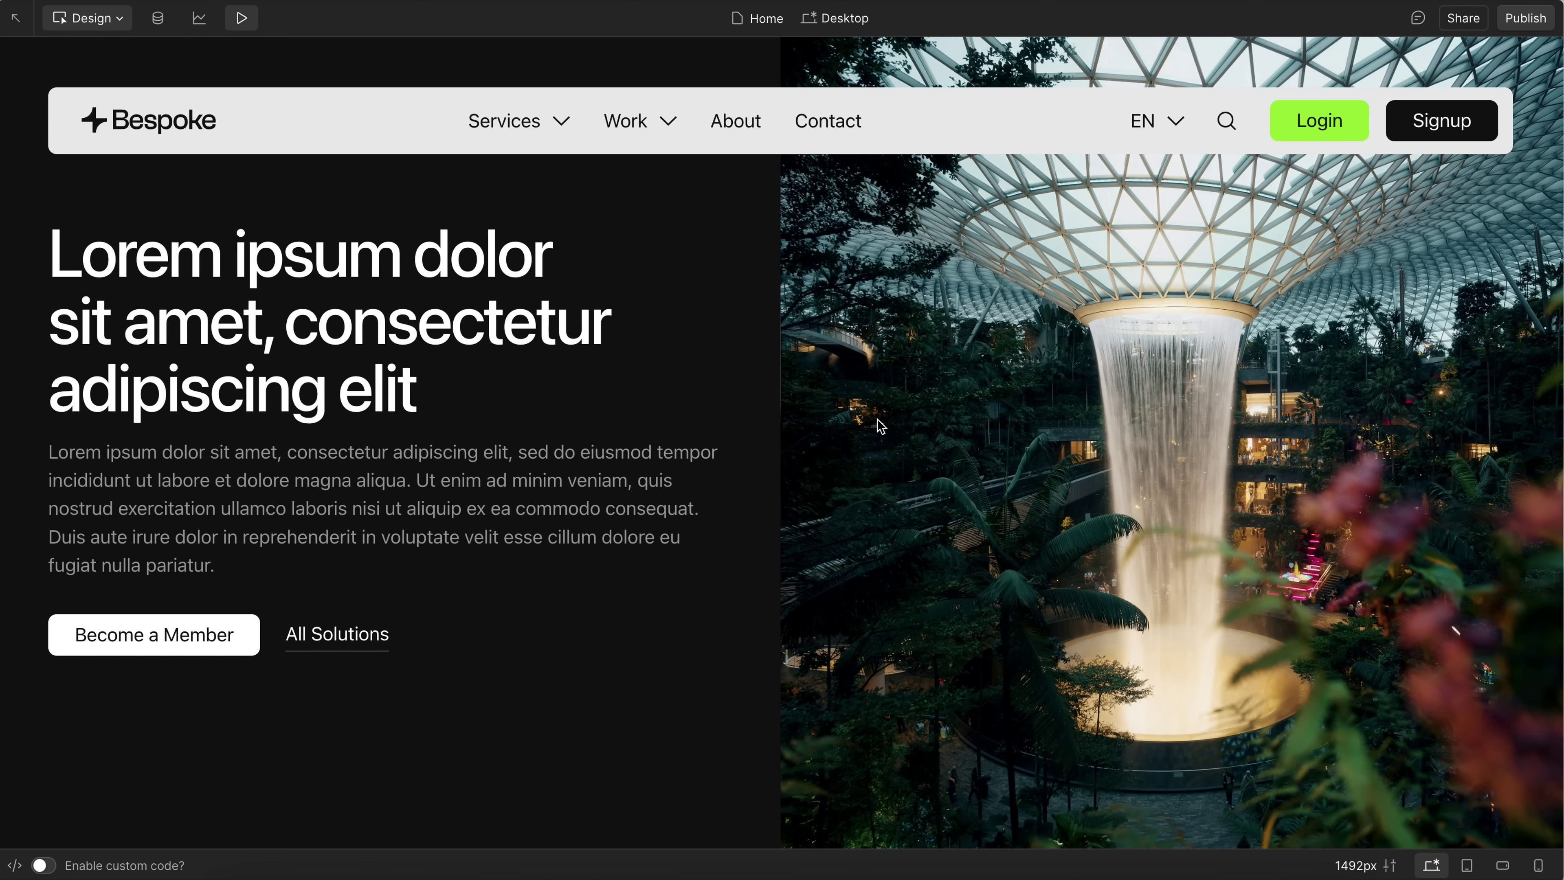
scroll(1060, 499, "down", 6)
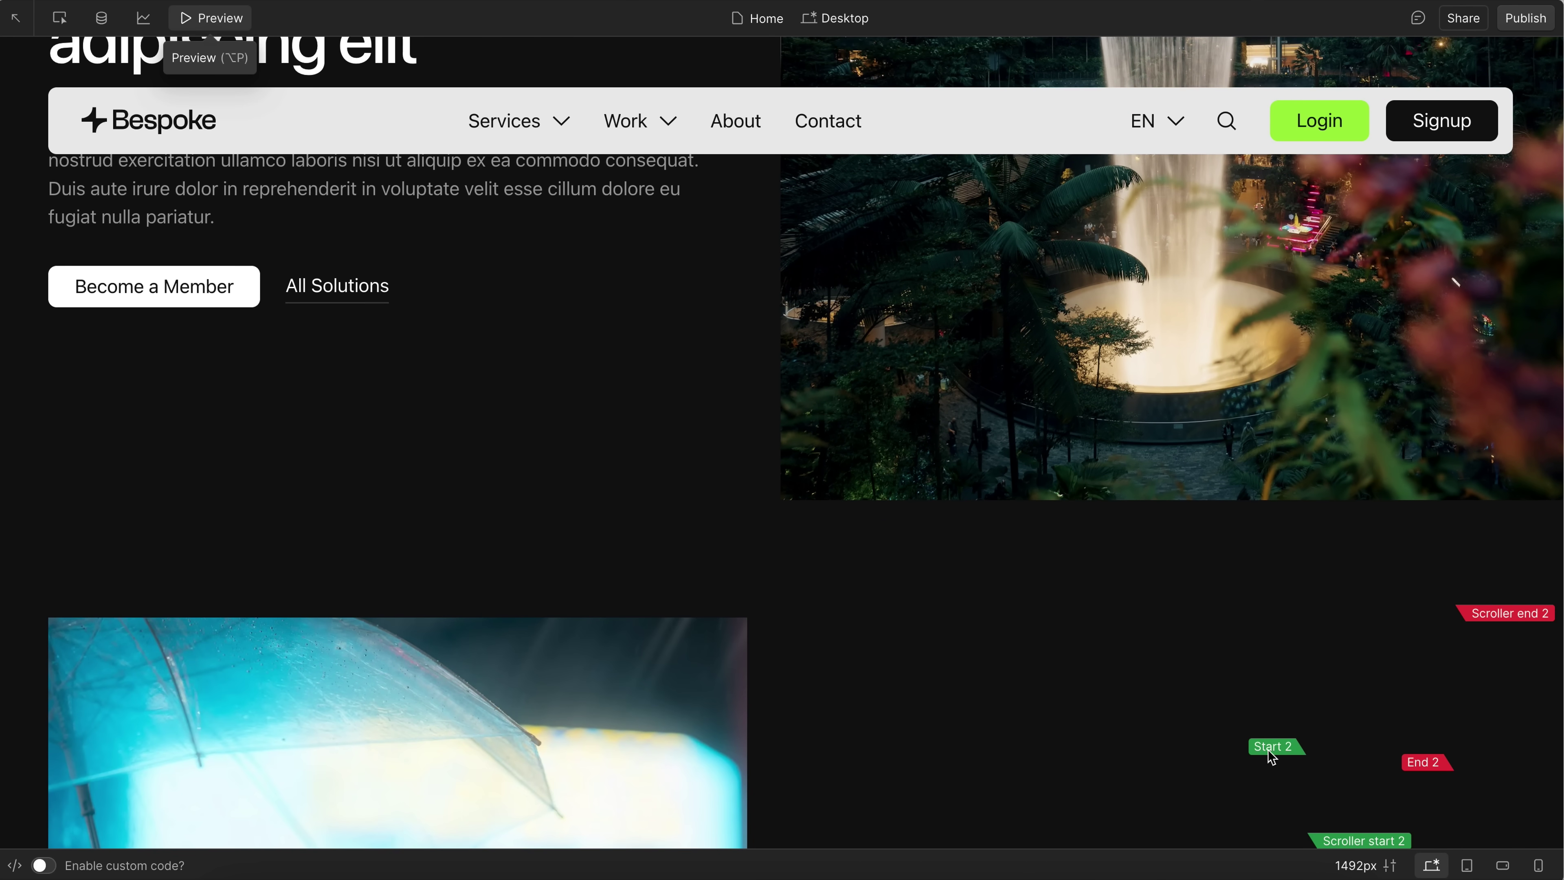
scroll(1507, 614, "down", 4)
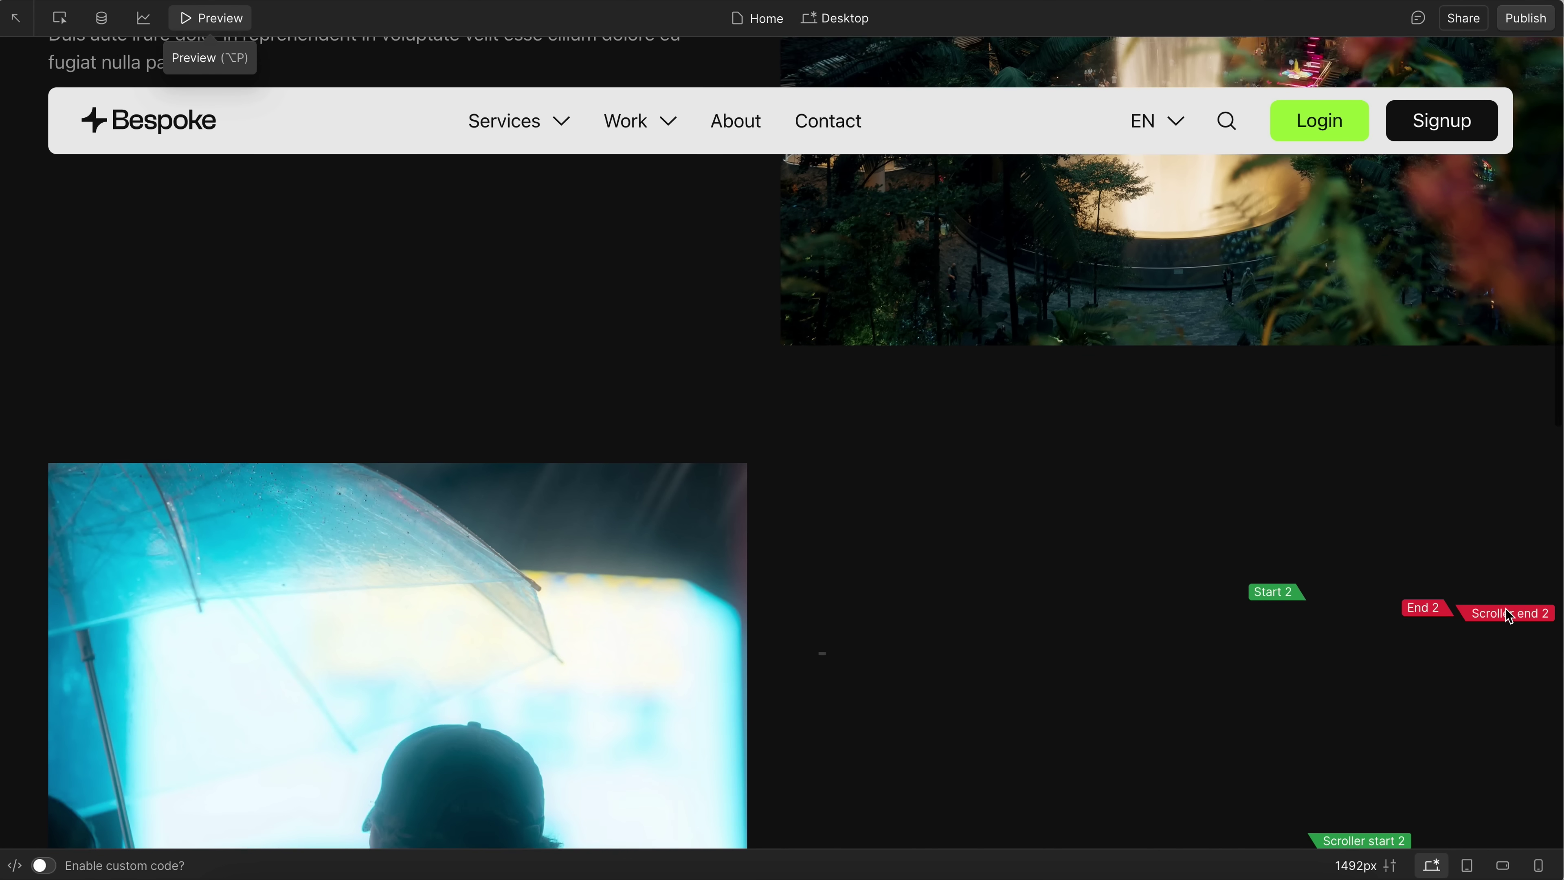
scroll(1508, 614, "up", 4)
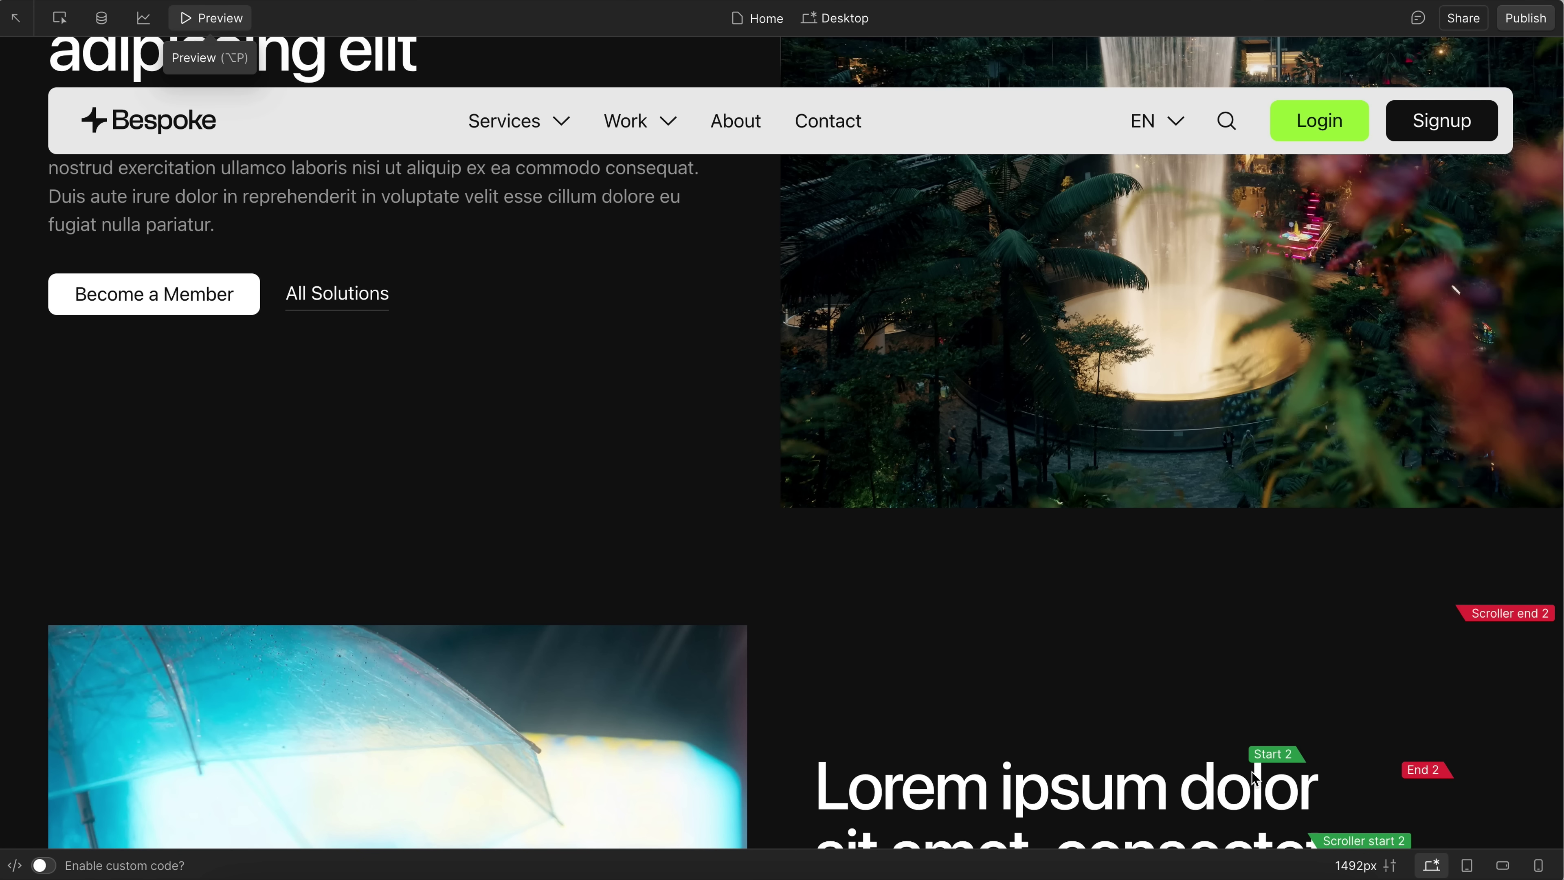
scroll(1349, 750, "up", 3)
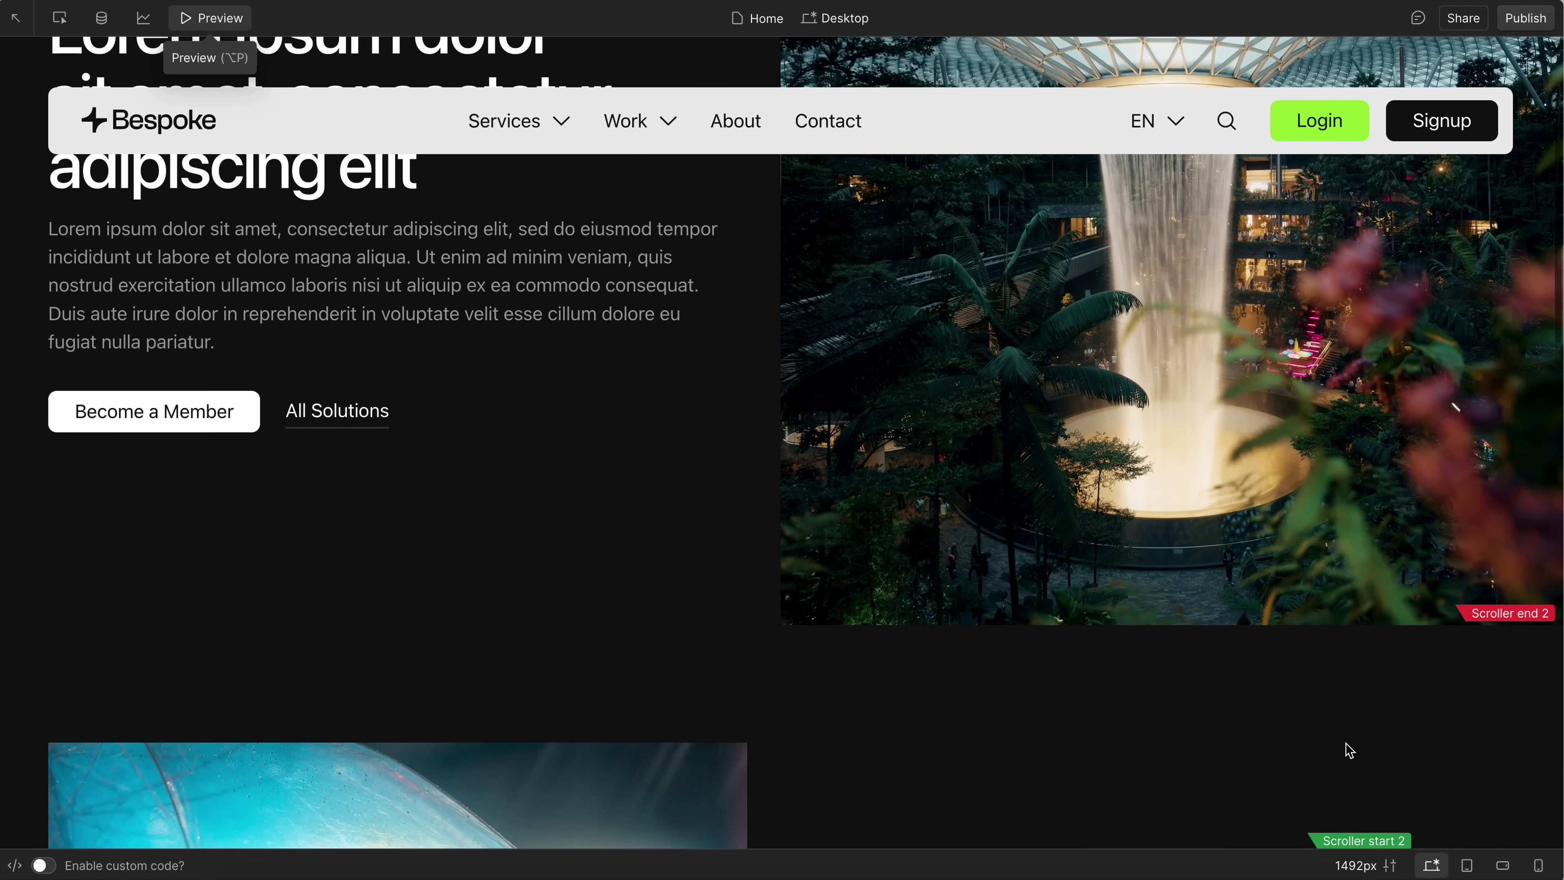
scroll(1350, 750, "down", 3)
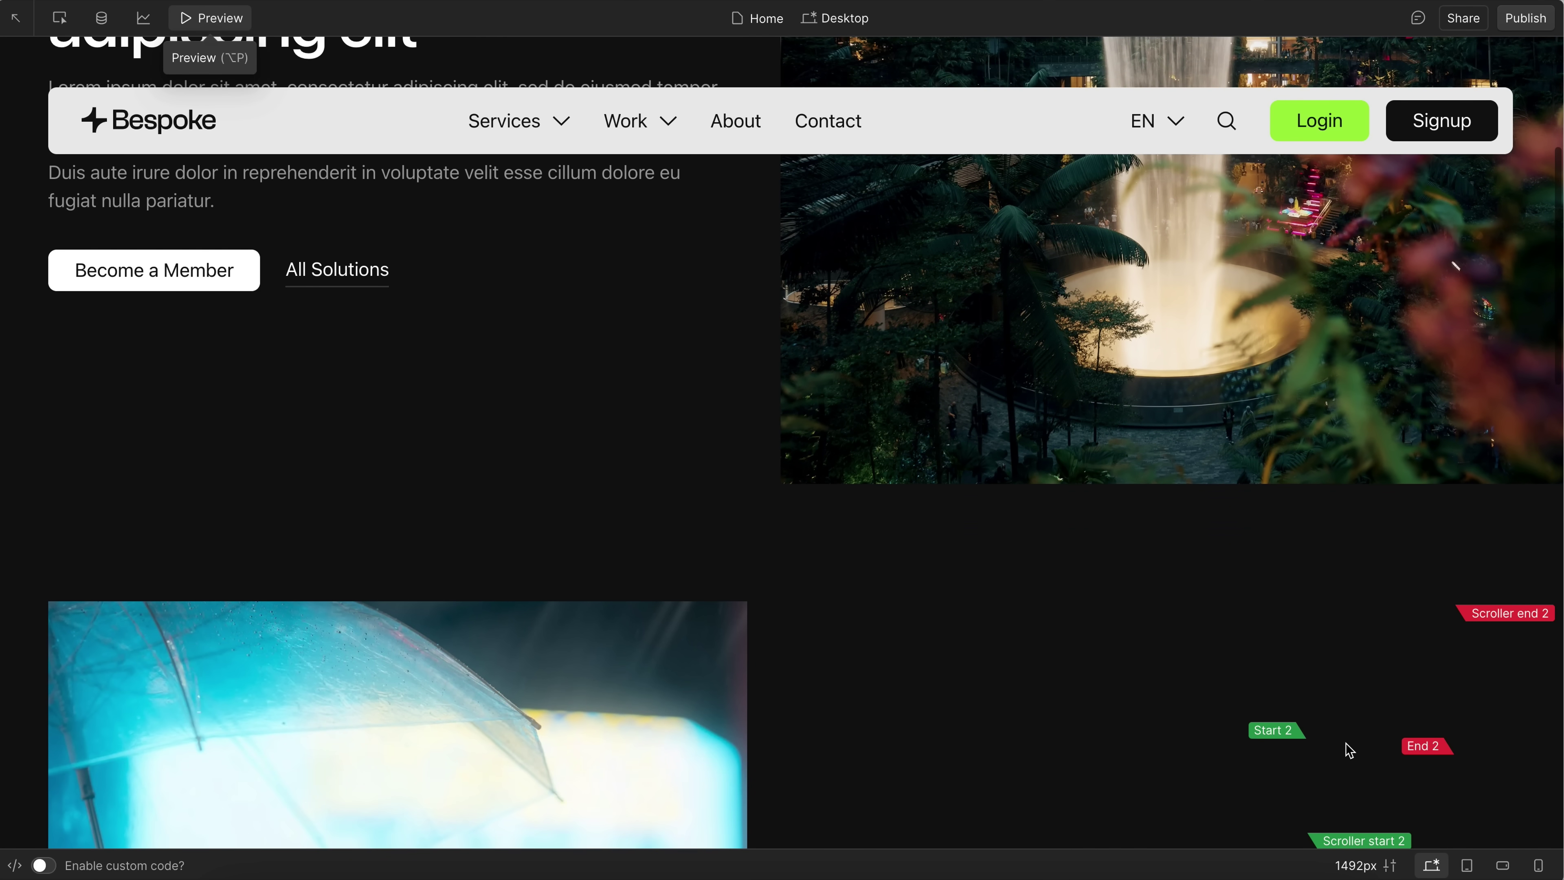
- Test the content section's reveal once more by scrolling down and back up in the preview, and return to the design view
scroll(1349, 750, "down", 7)
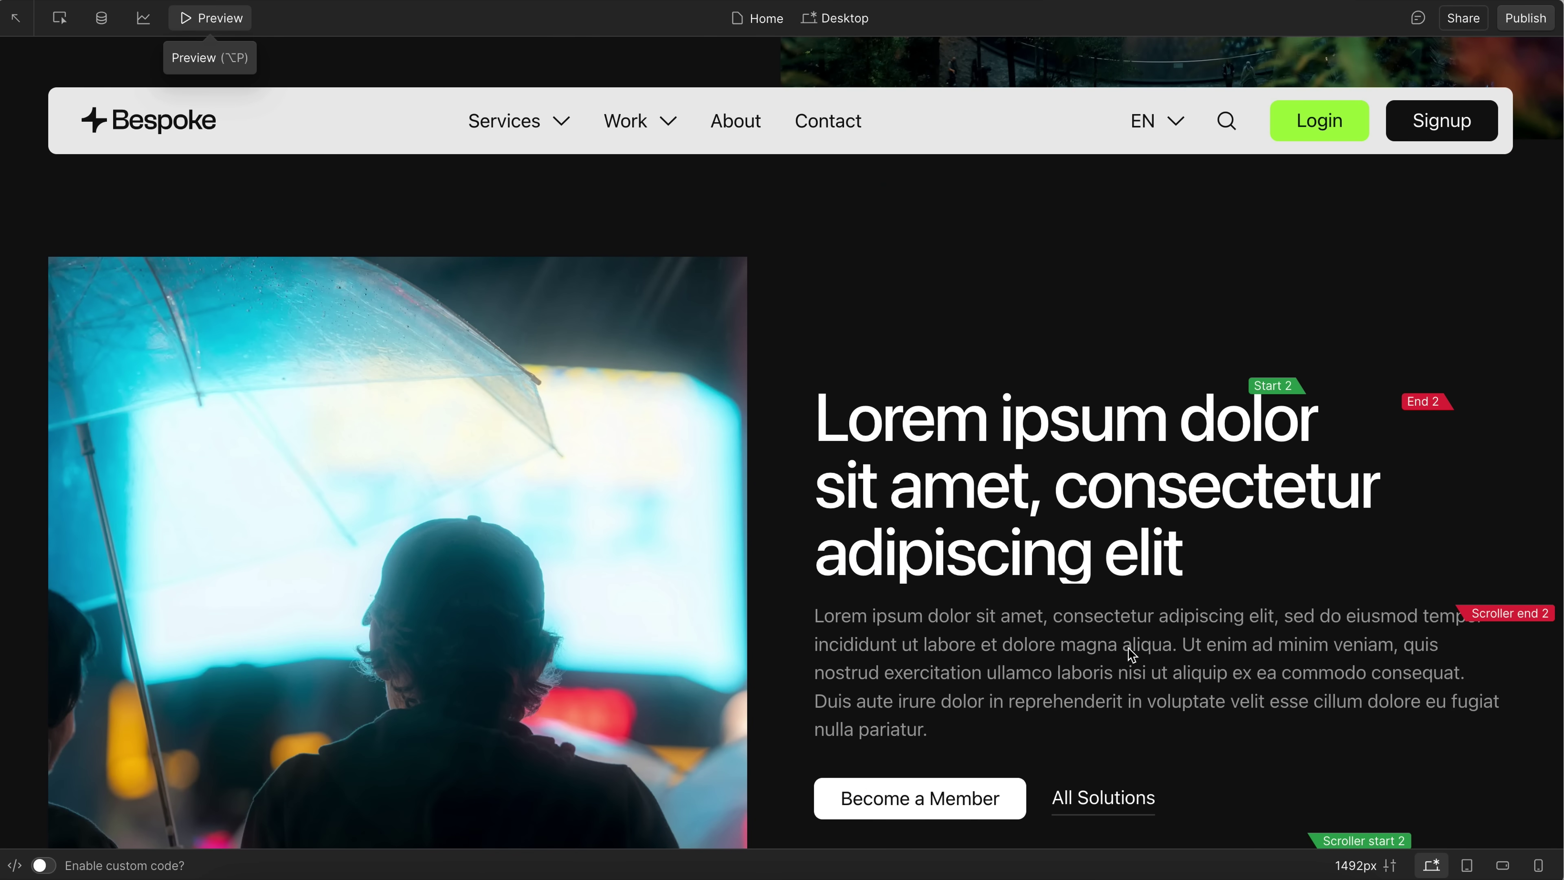
scroll(1151, 653, "down", 5)
scroll(1169, 653, "up", 3)
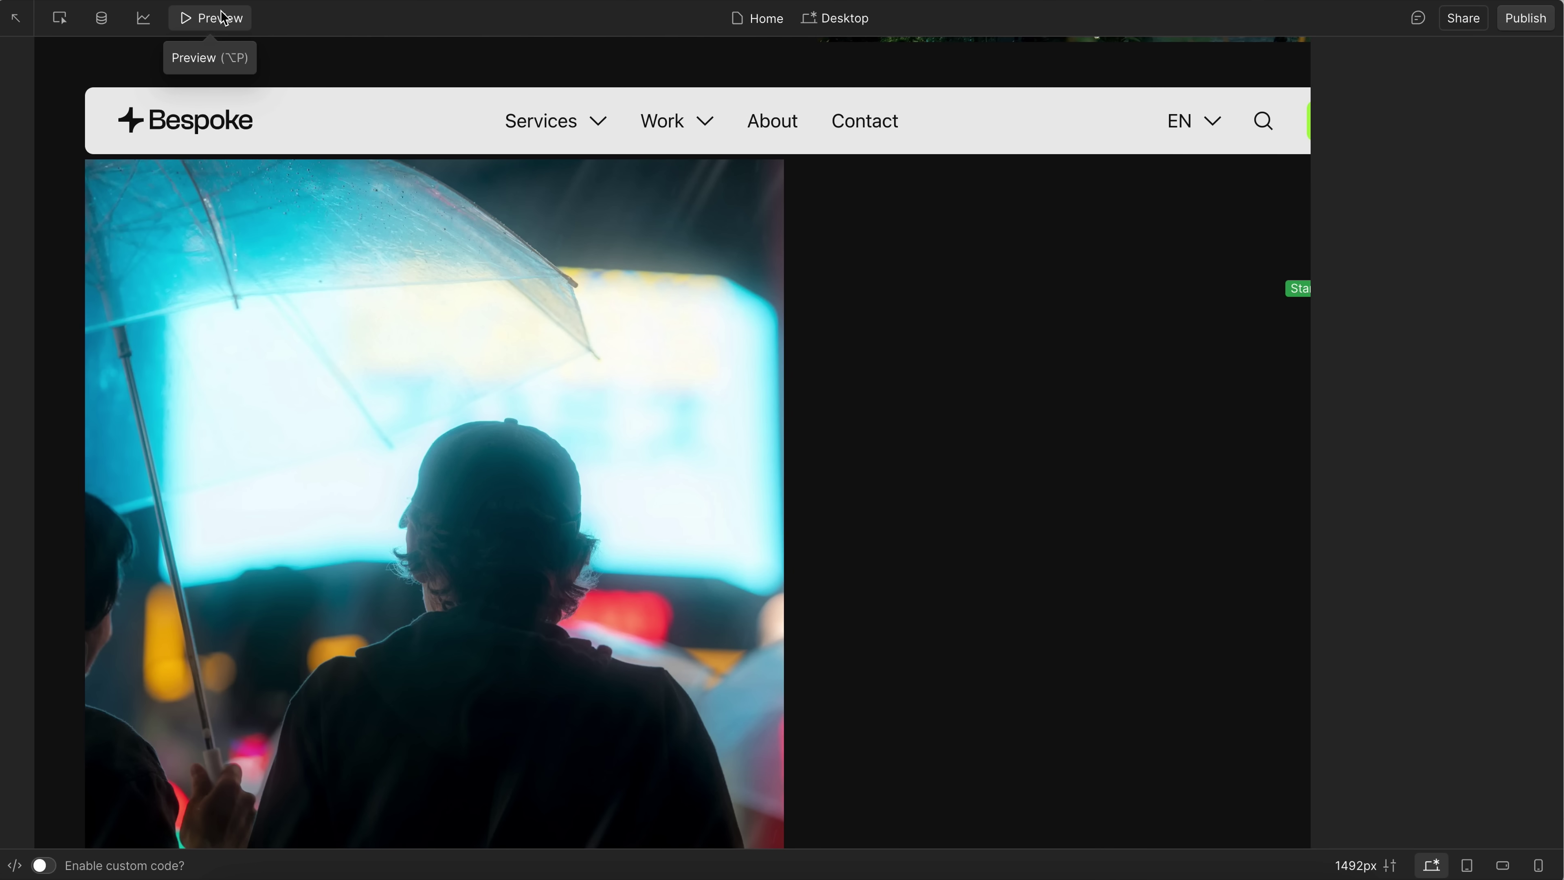
left_click(221, 14)
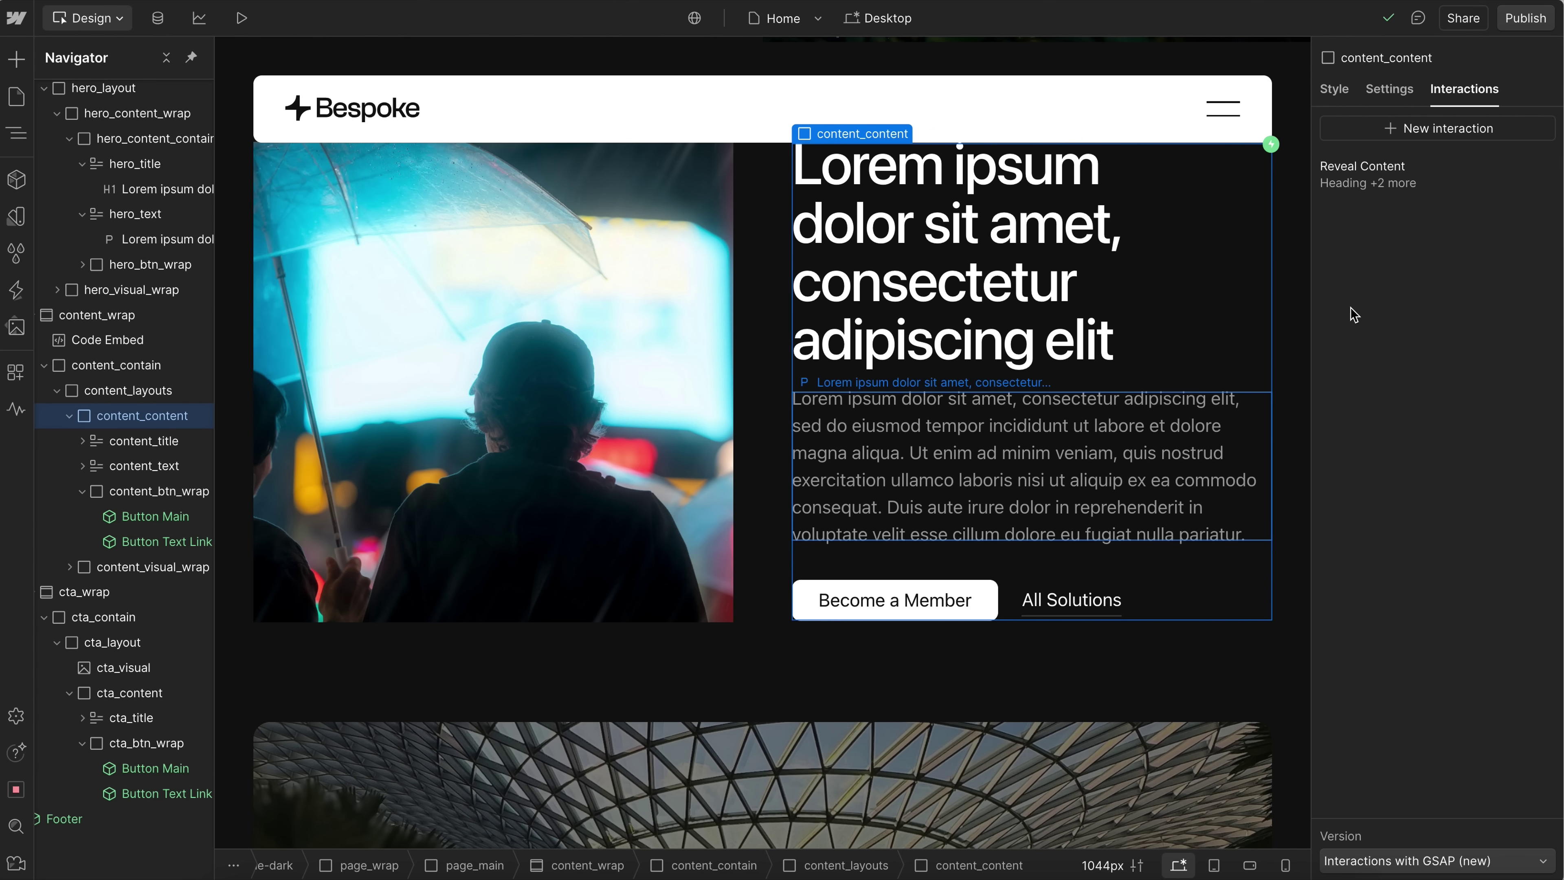
- Create a new click-triggered interaction on the content_content element and open its trigger settings
left_click(1471, 132)
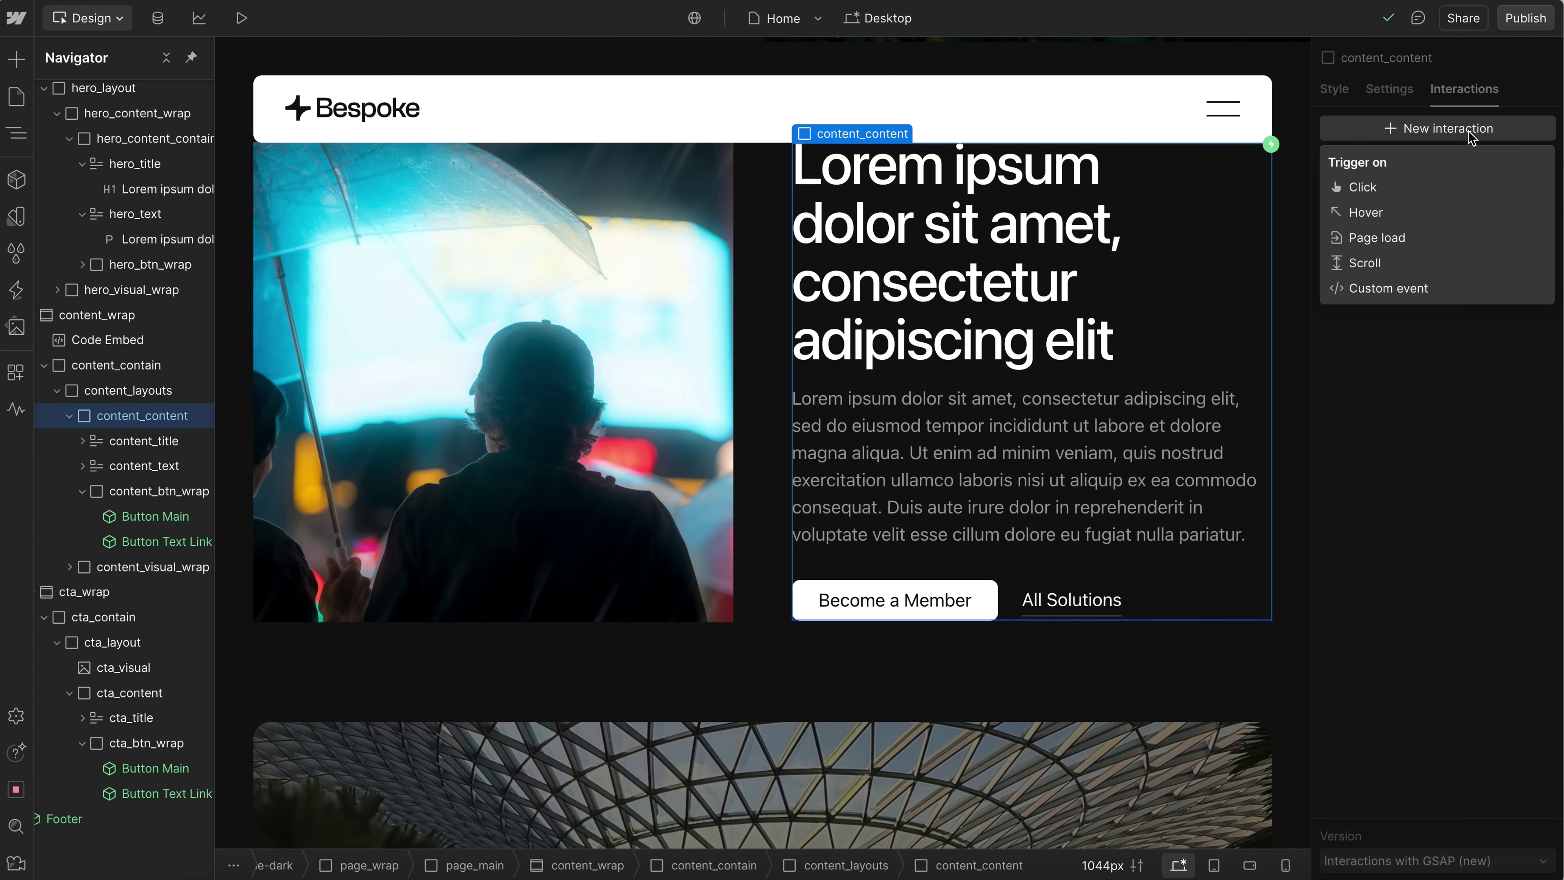
left_click(1411, 191)
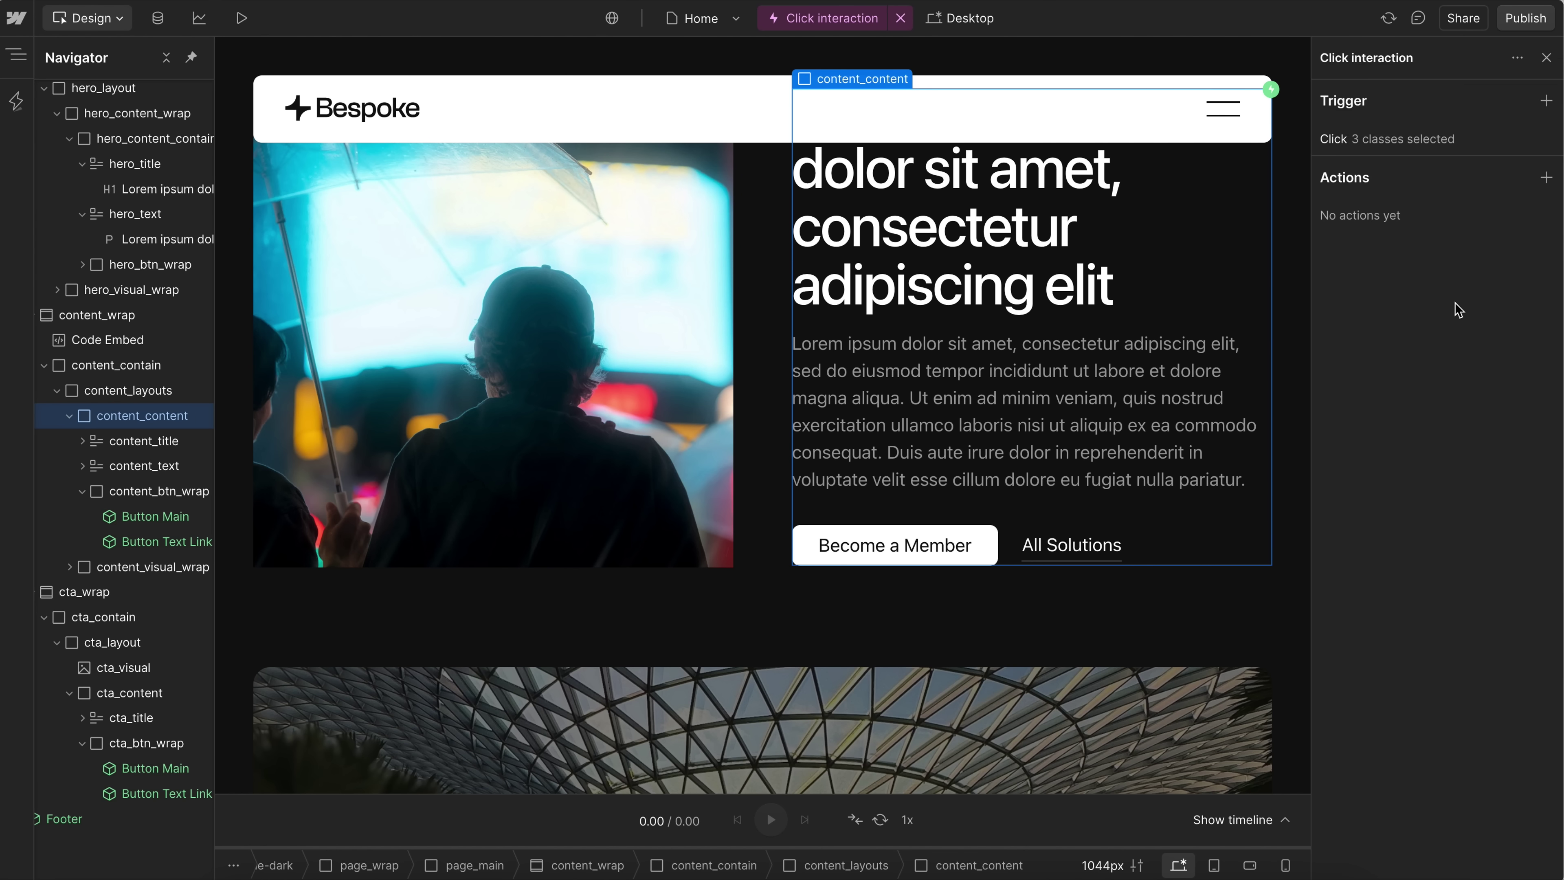
left_click(1409, 141)
left_click(1418, 576)
scroll(1095, 468, "up", 2)
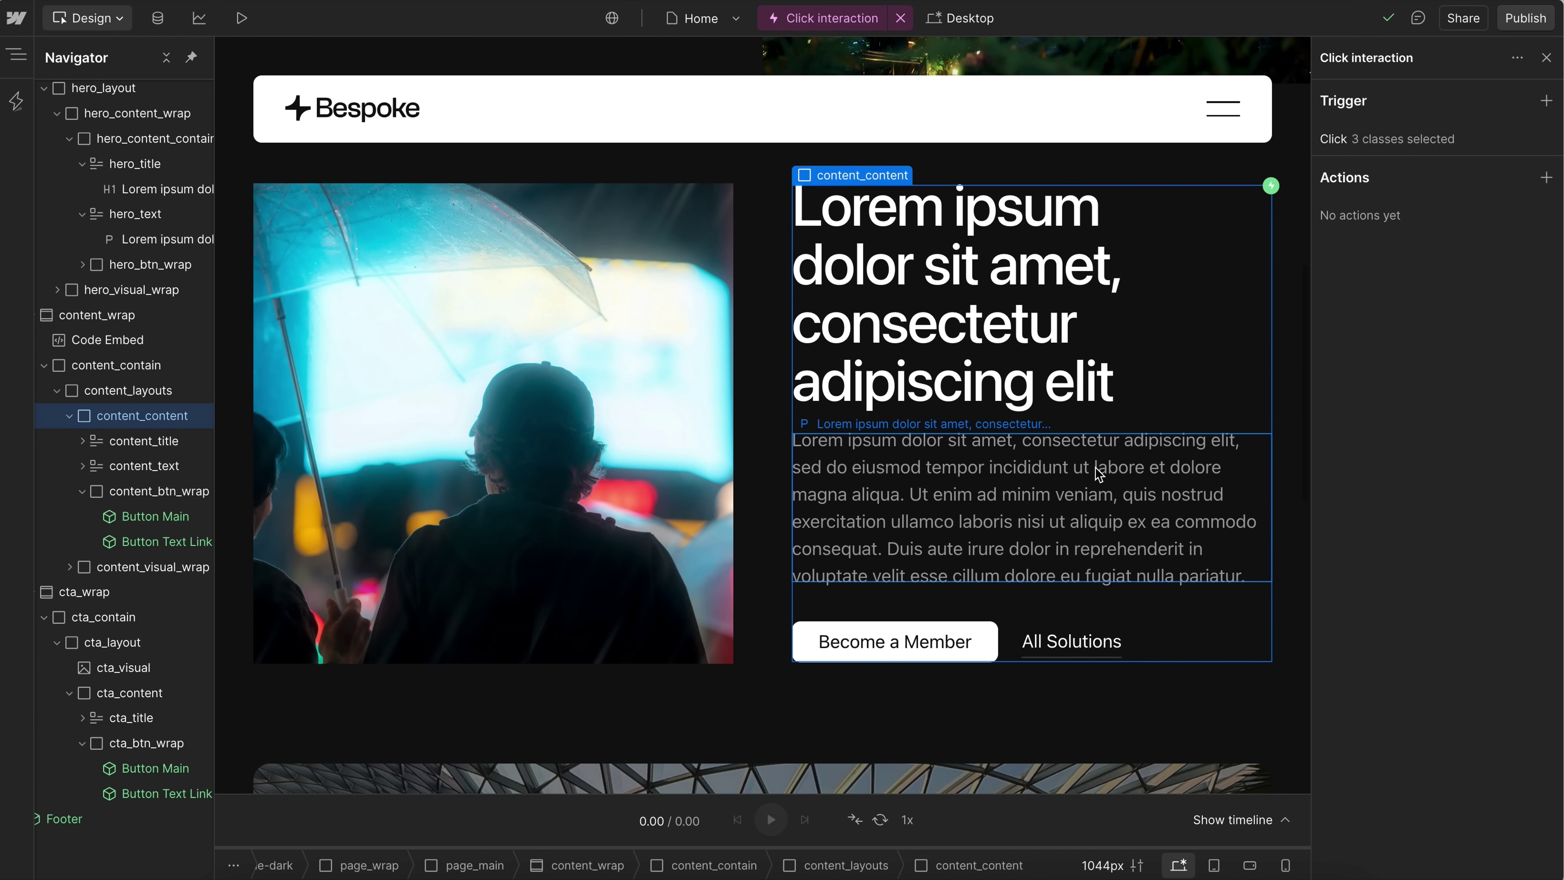
scroll(1095, 474, "up", 1)
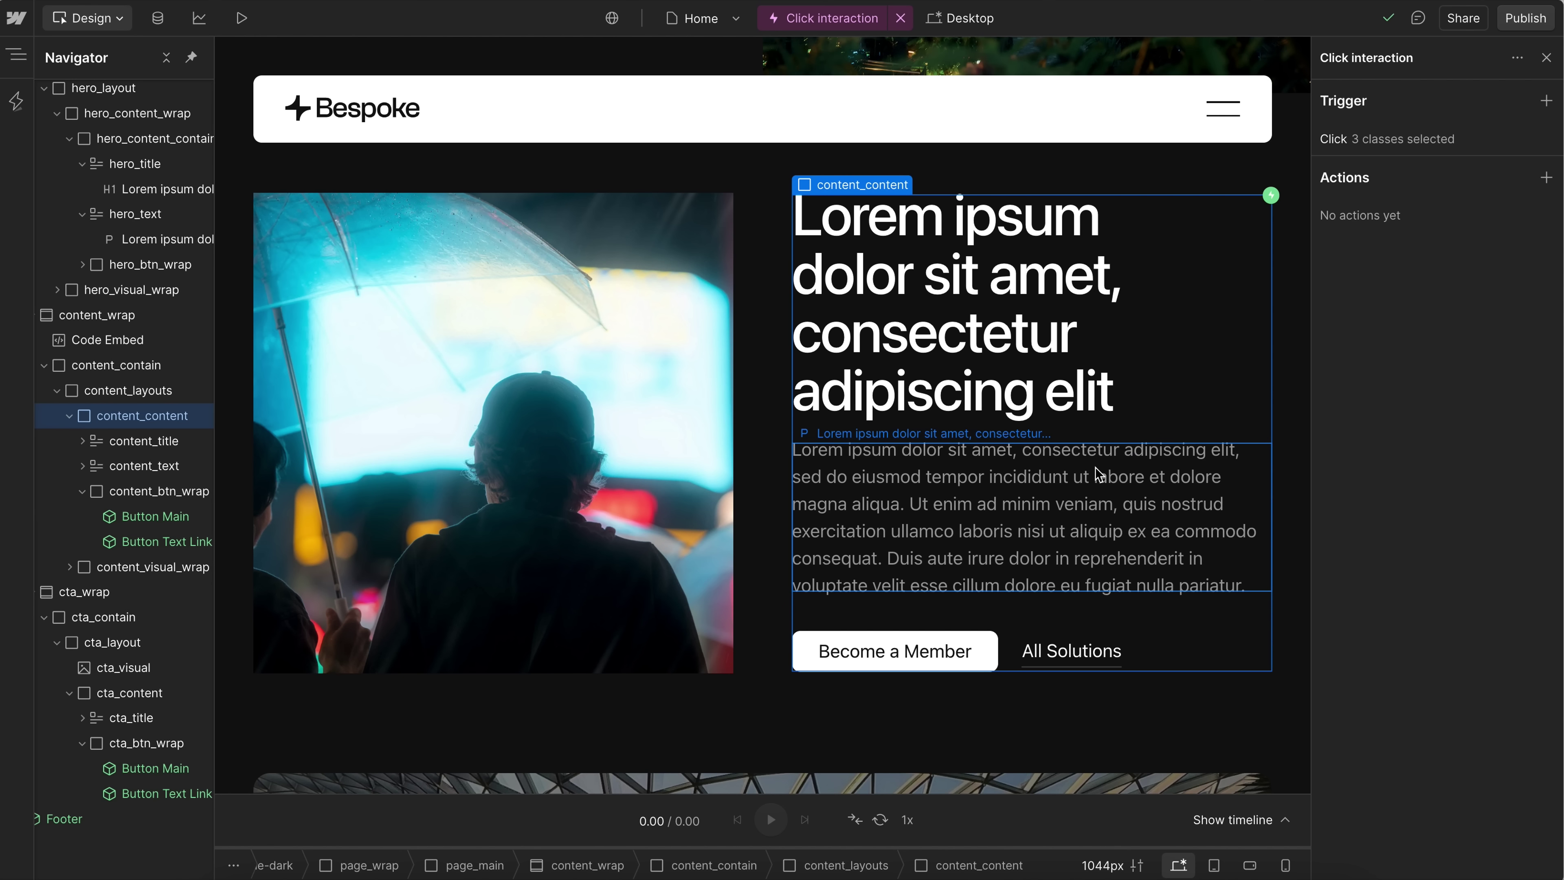